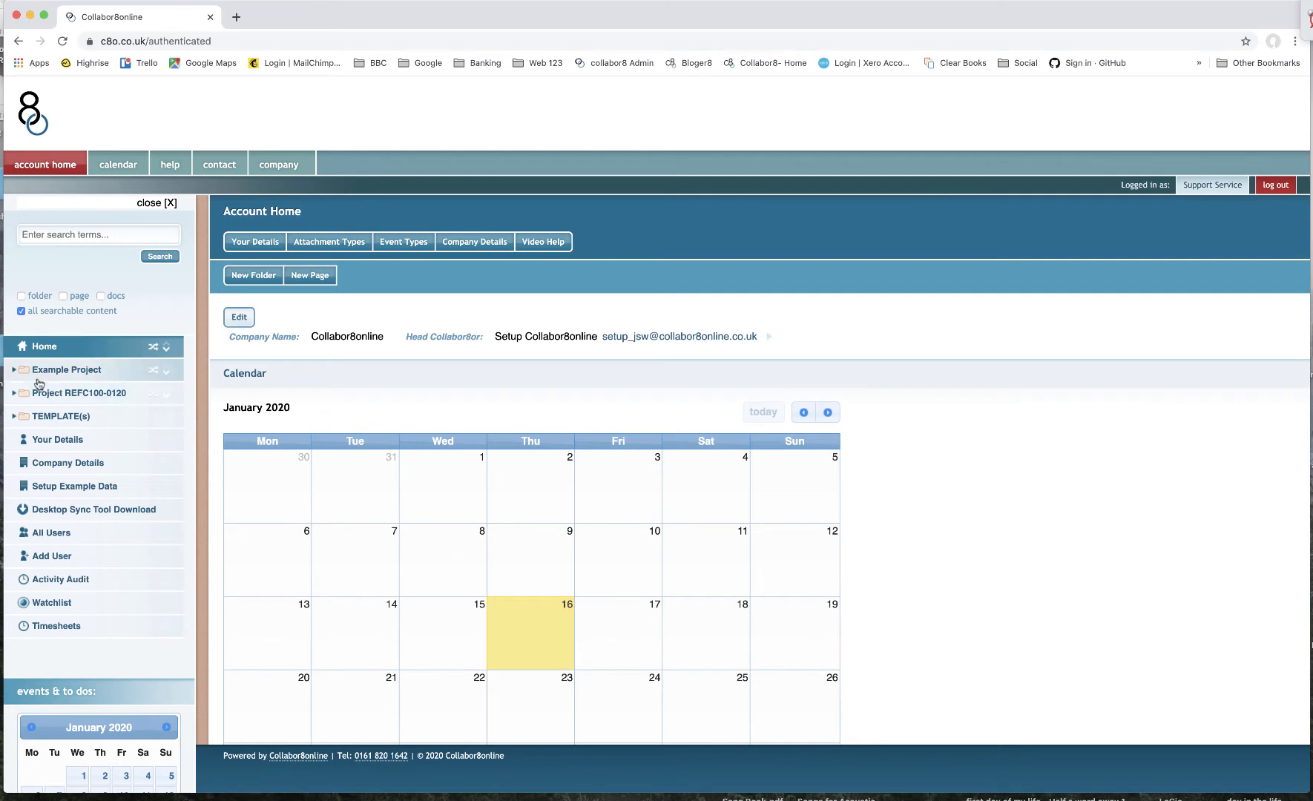
- Expand the Example Project and open its Share & Control Files folder
{"action": "left_click", "coordinate": [15, 370]}
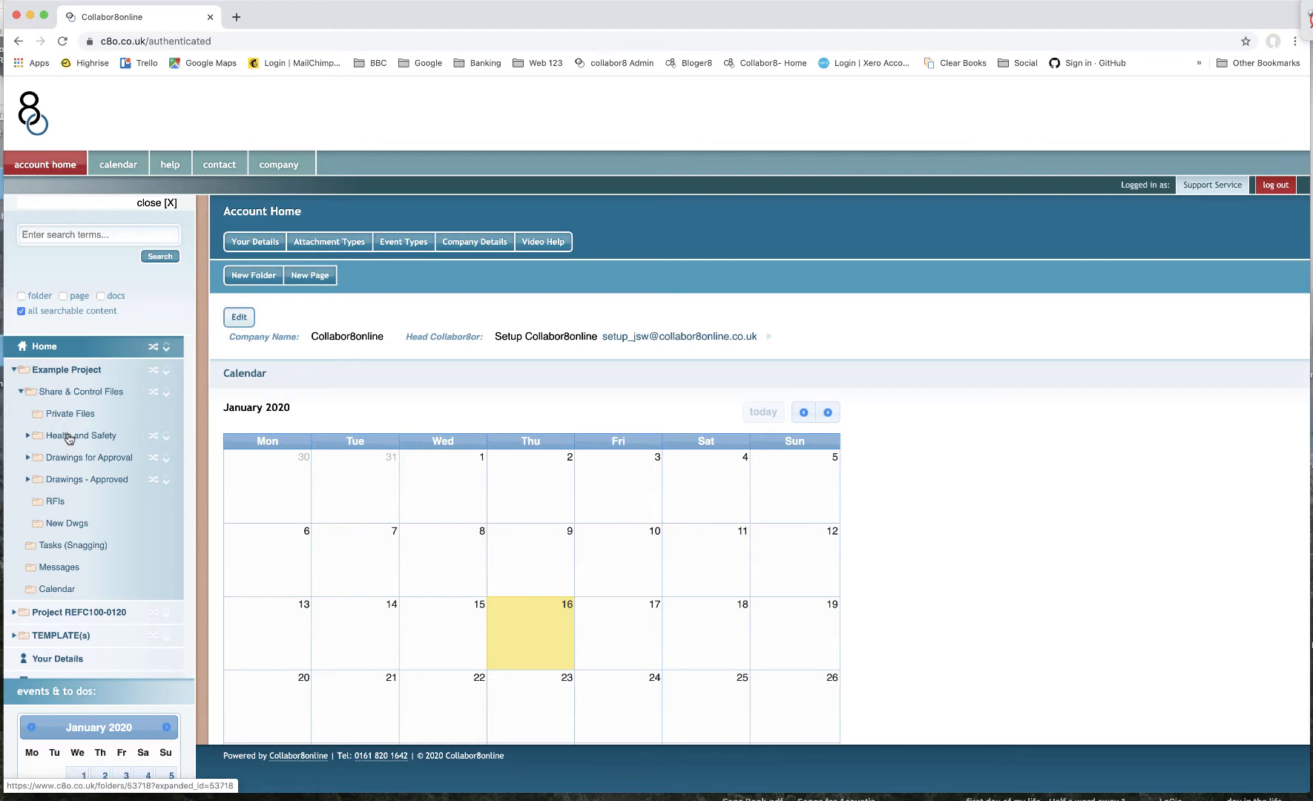
{"action": "left_click", "coordinate": [80, 398]}
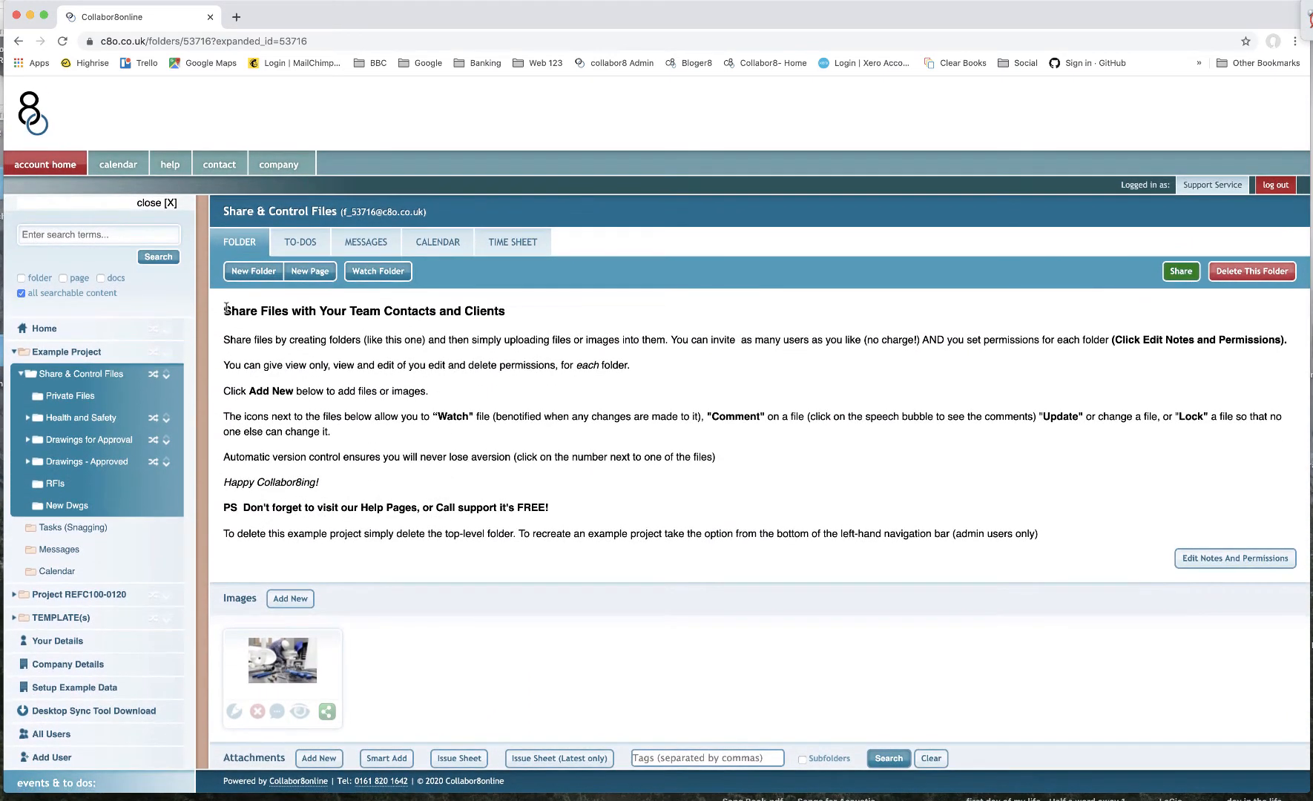
- Read through the folder's introductory notes, attachment list and access permissions
{"action": "left_click_drag", "start_coordinate": [223, 311], "coordinate": [614, 533]}
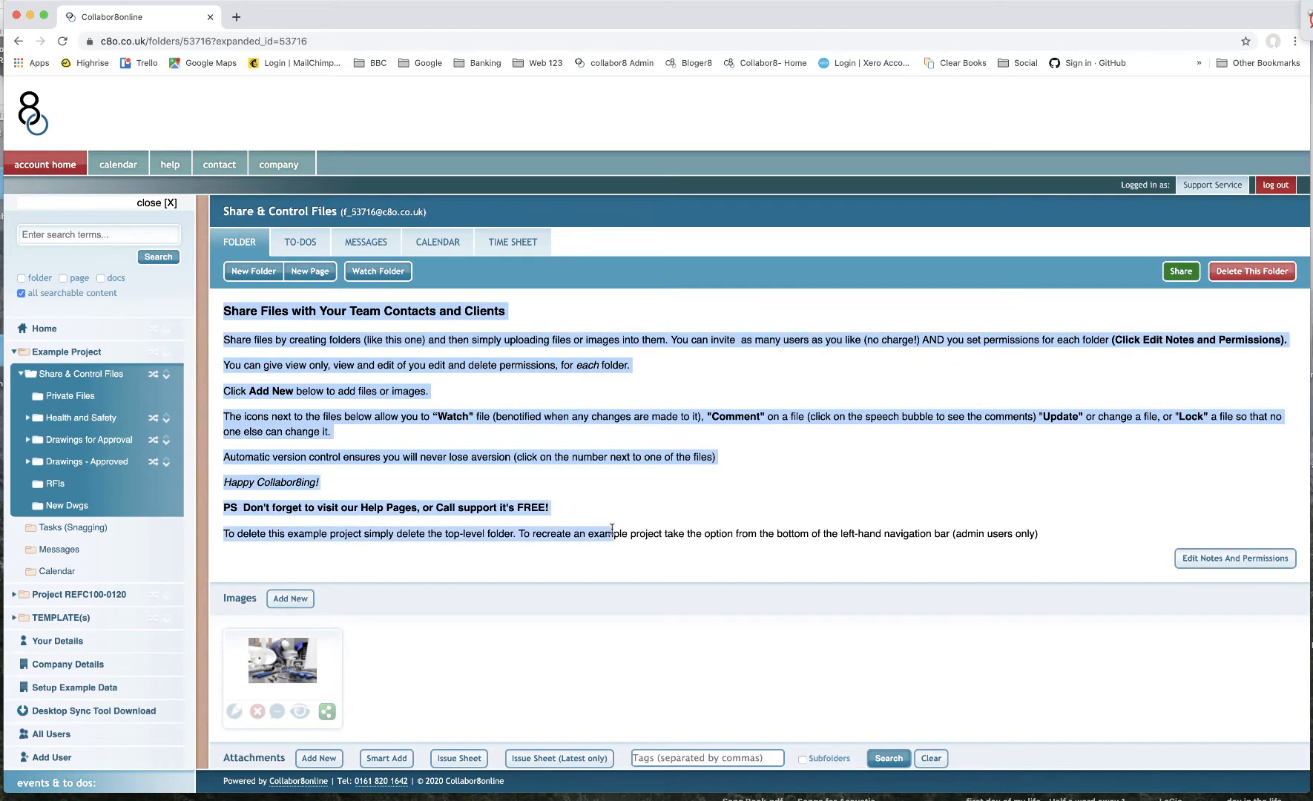
{"action": "scroll", "coordinate": [605, 495], "scroll_direction": "down", "scroll_amount": 2}
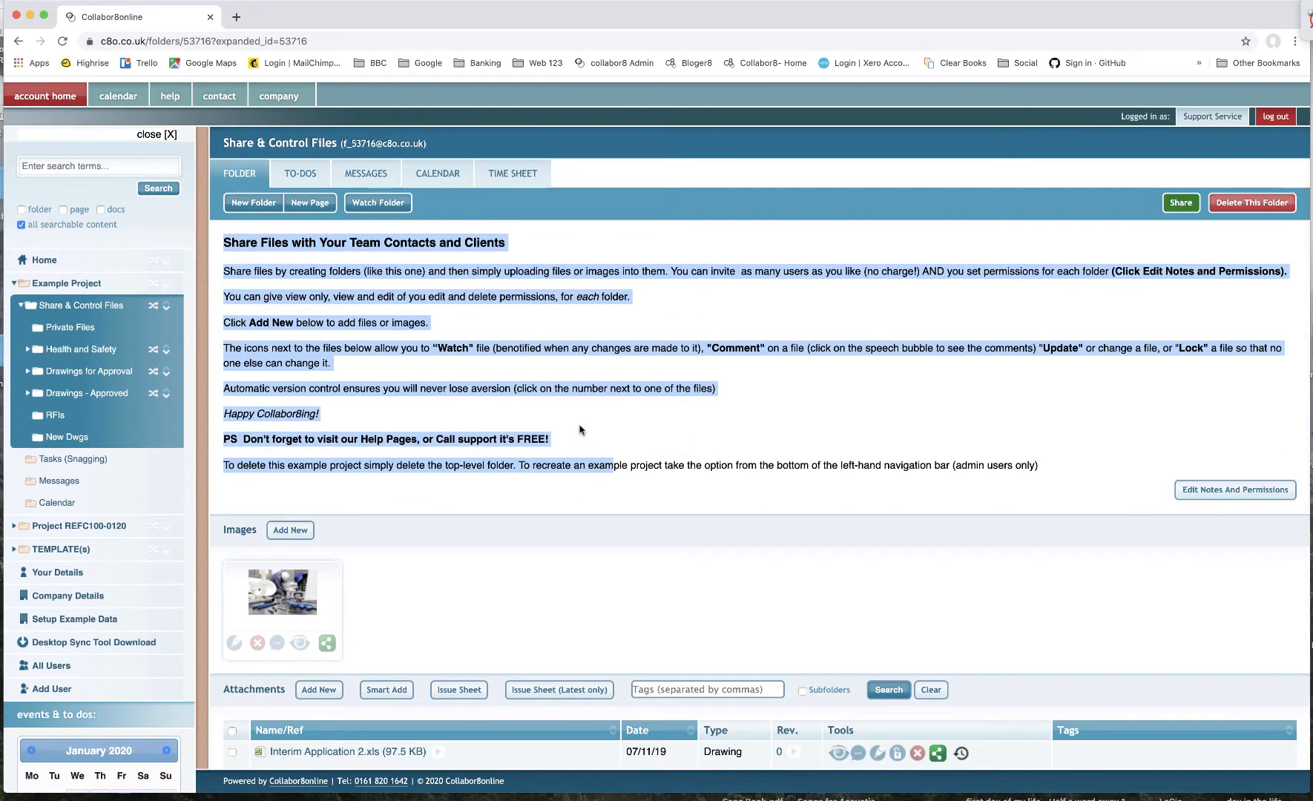
{"action": "left_click", "coordinate": [583, 447]}
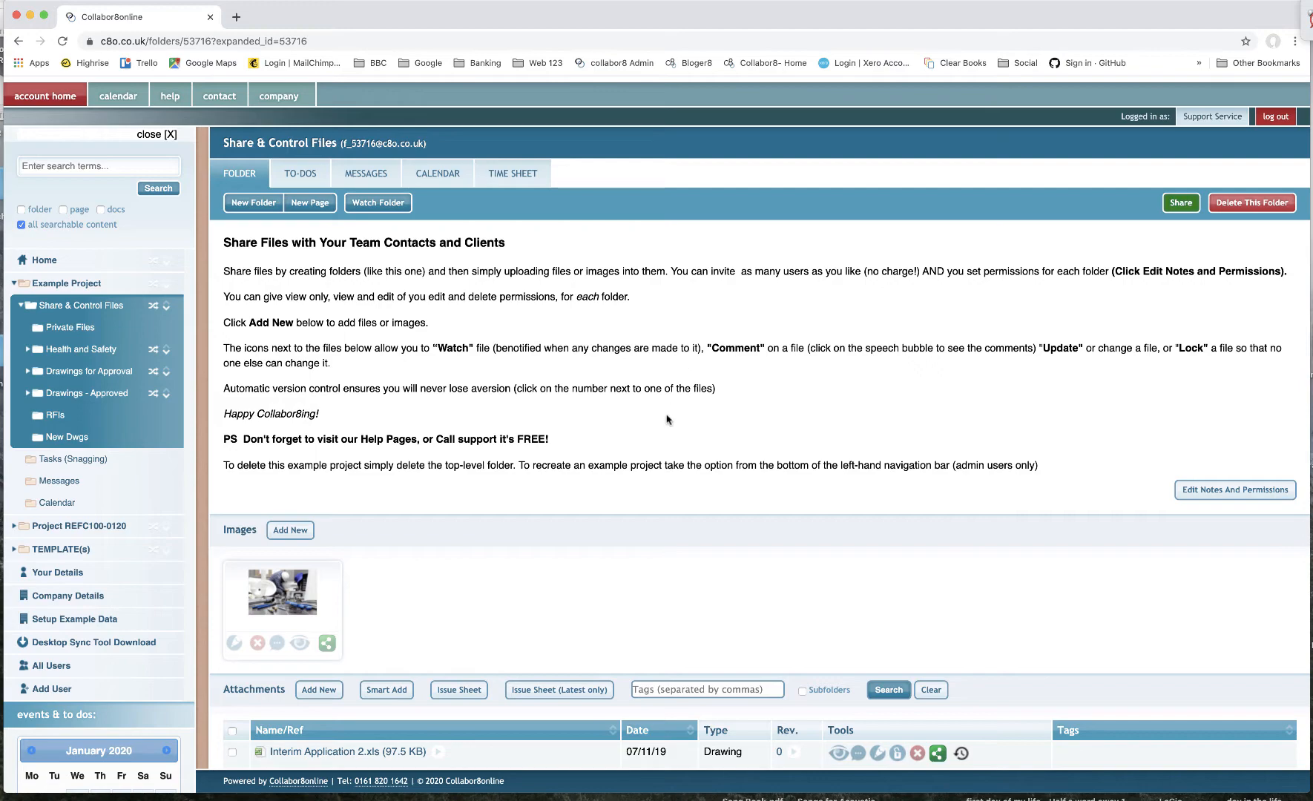
{"action": "scroll", "coordinate": [600, 475], "scroll_direction": "down", "scroll_amount": 3}
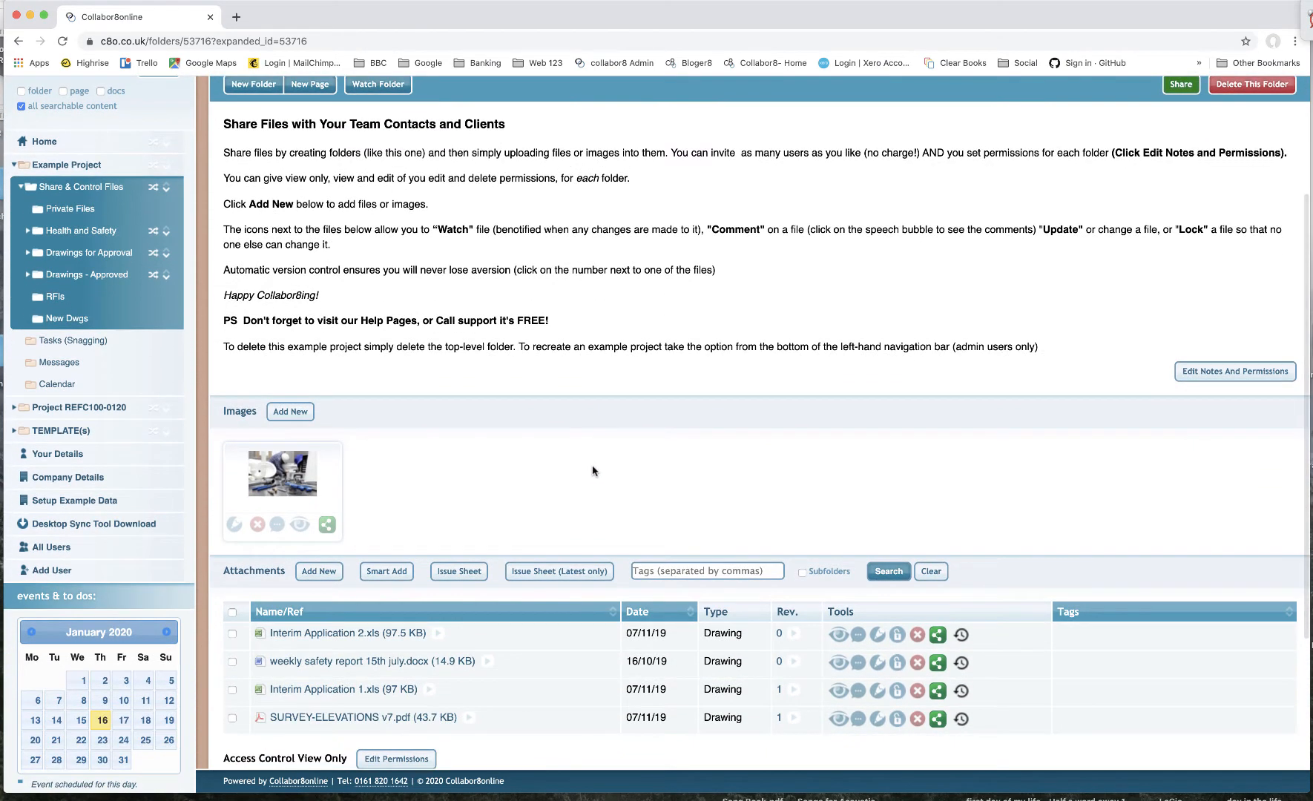
{"action": "scroll", "coordinate": [597, 473], "scroll_direction": "down", "scroll_amount": 5}
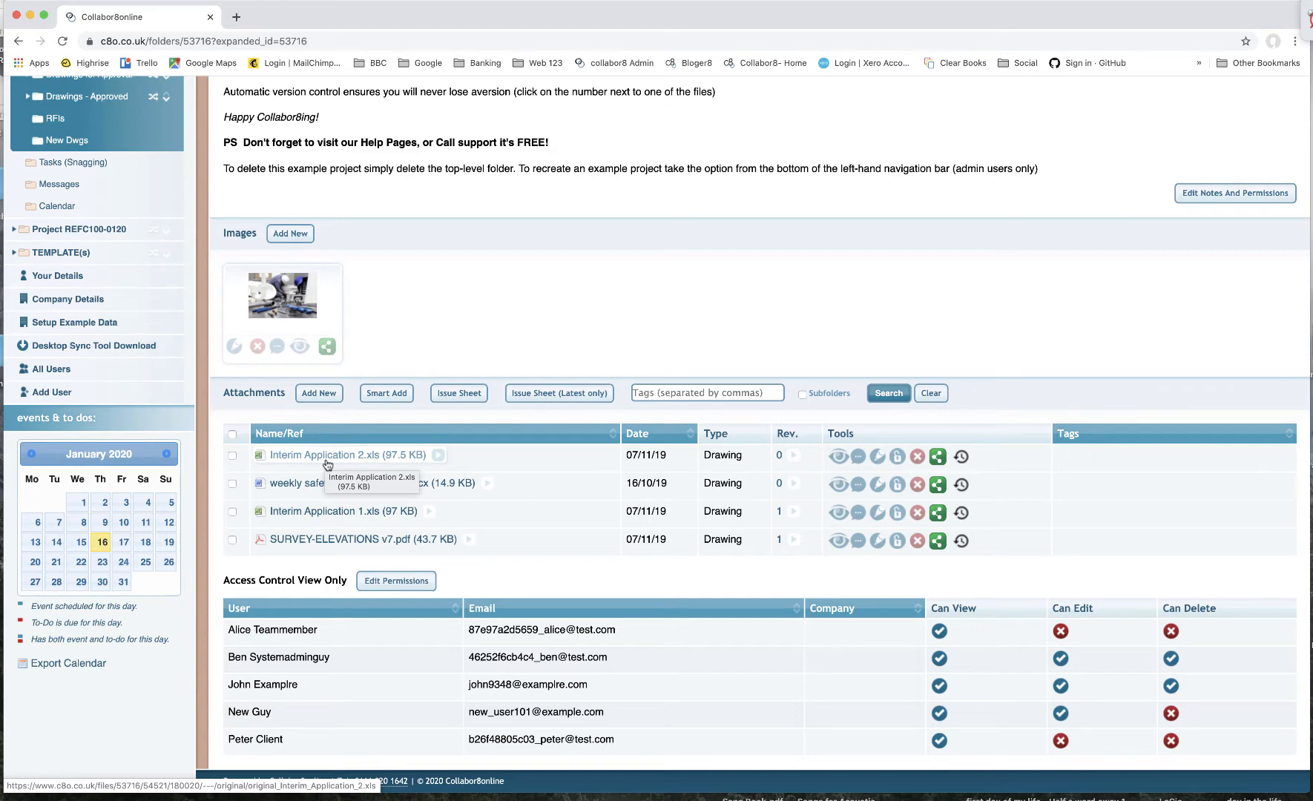
{"action": "scroll", "coordinate": [327, 465], "scroll_direction": "up", "scroll_amount": 5}
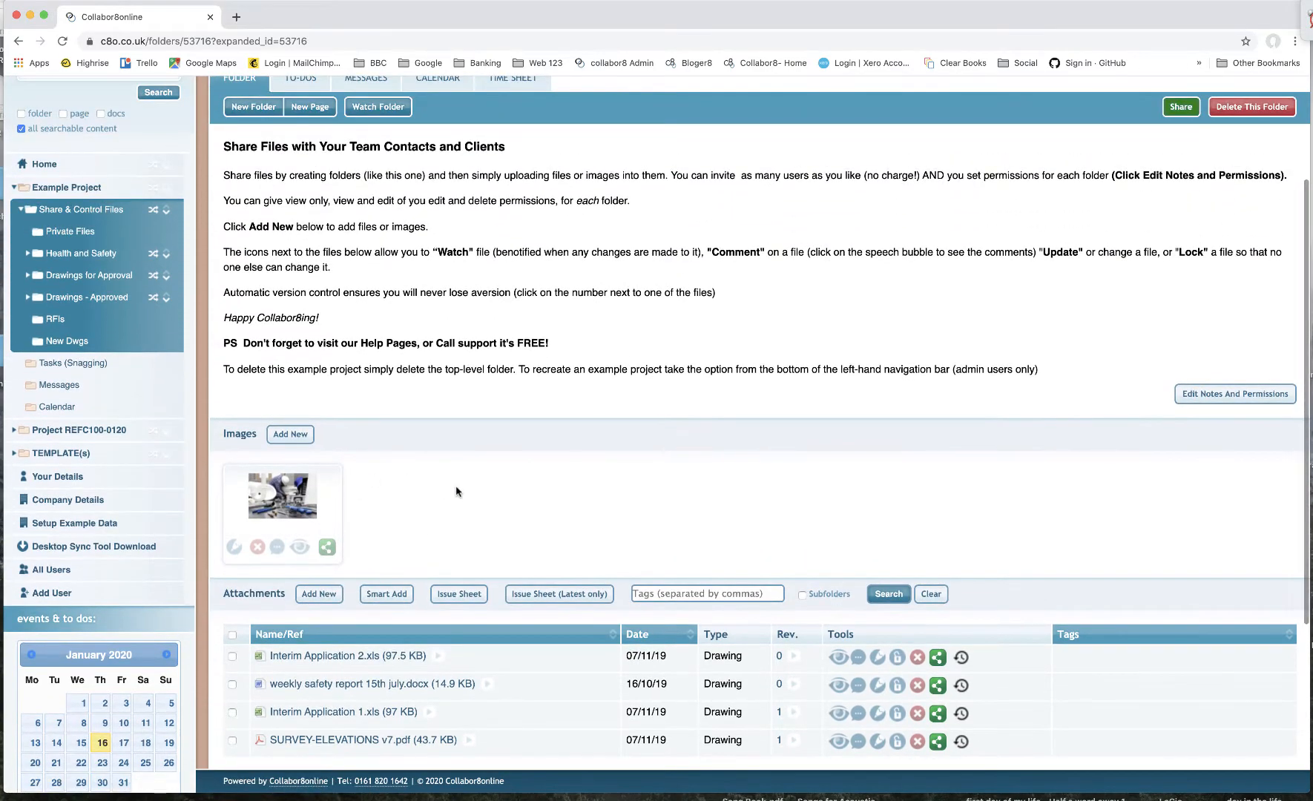
- Preview the folder's plumbing image, close the preview, and review the attachments and revision list
{"action": "left_click", "coordinate": [295, 503]}
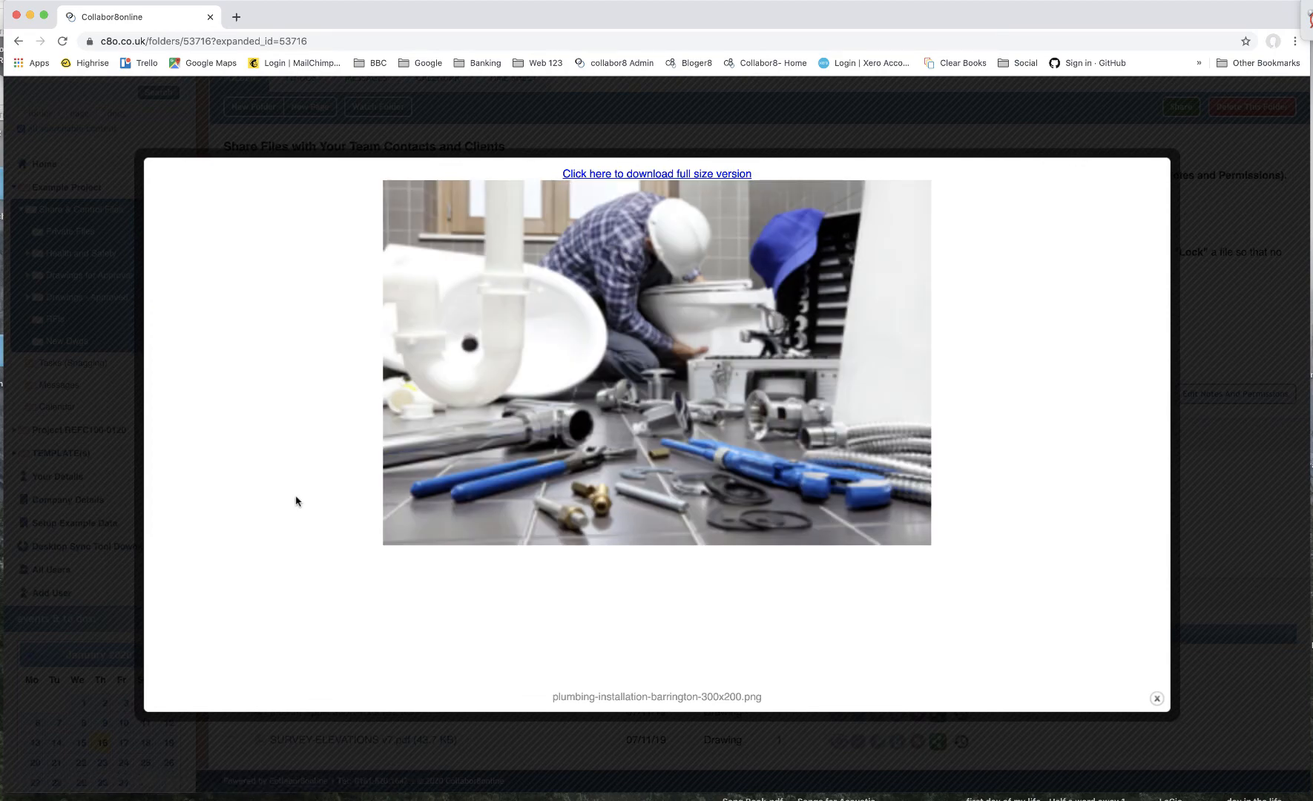
{"action": "left_click", "coordinate": [1157, 699]}
{"action": "scroll", "coordinate": [518, 473], "scroll_direction": "down", "scroll_amount": 3}
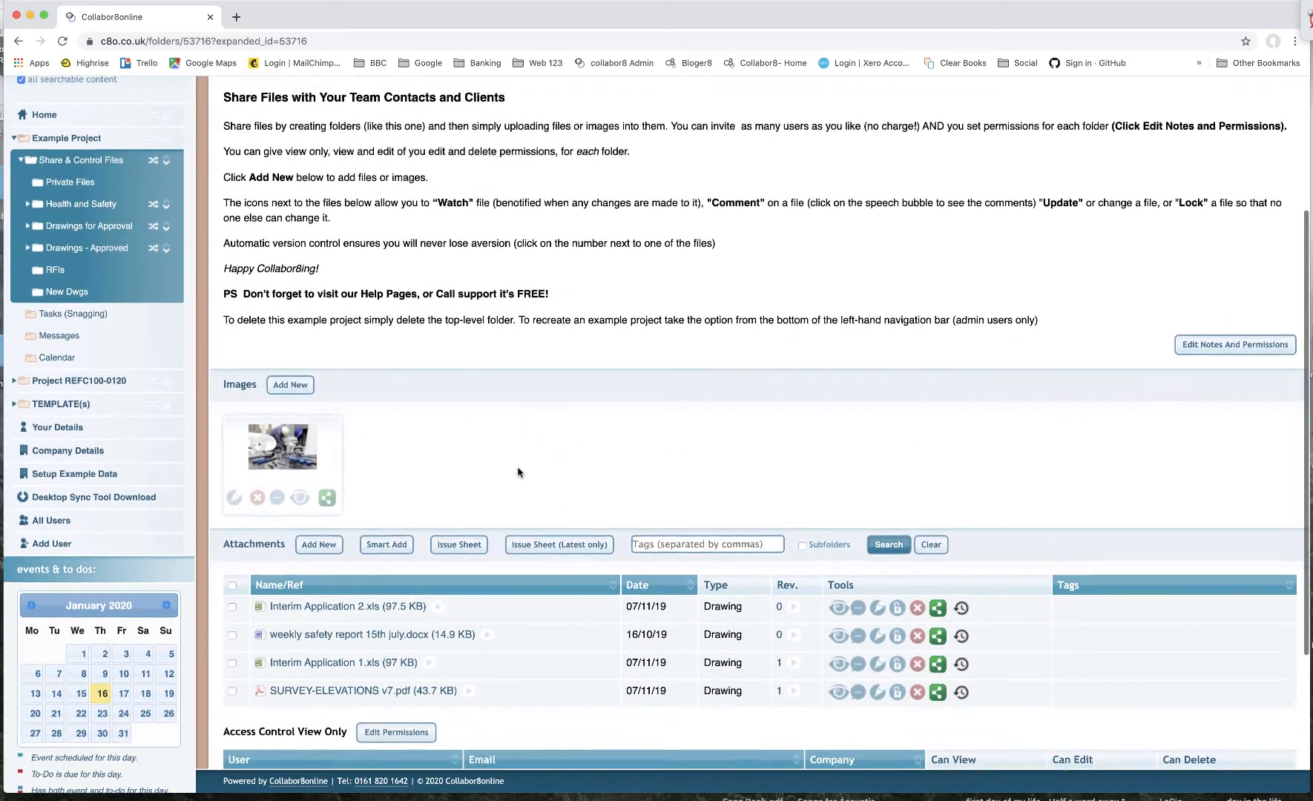
{"action": "scroll", "coordinate": [518, 473], "scroll_direction": "down", "scroll_amount": 5}
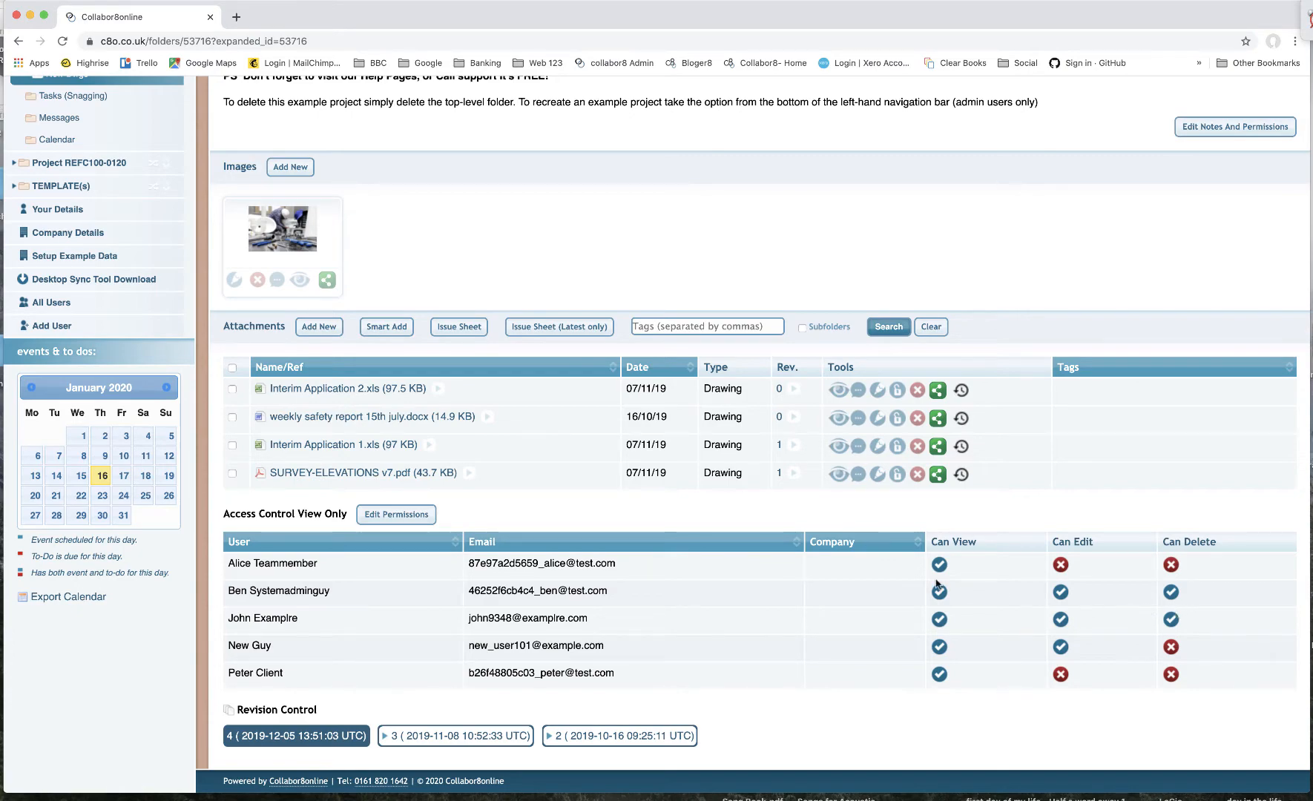
{"action": "scroll", "coordinate": [937, 584], "scroll_direction": "up", "scroll_amount": 6}
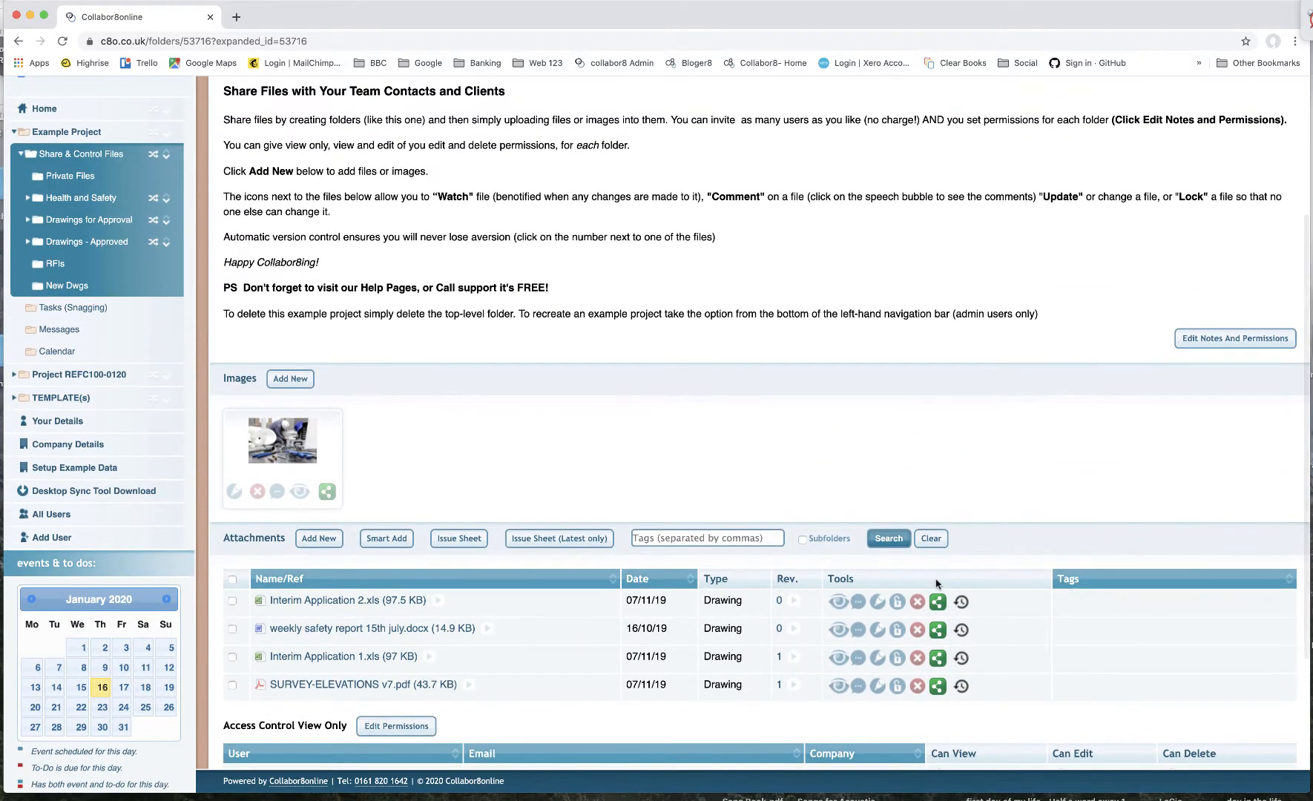
- Open the Private Files folder and review its attachments and access permissions
{"action": "left_click", "coordinate": [83, 180]}
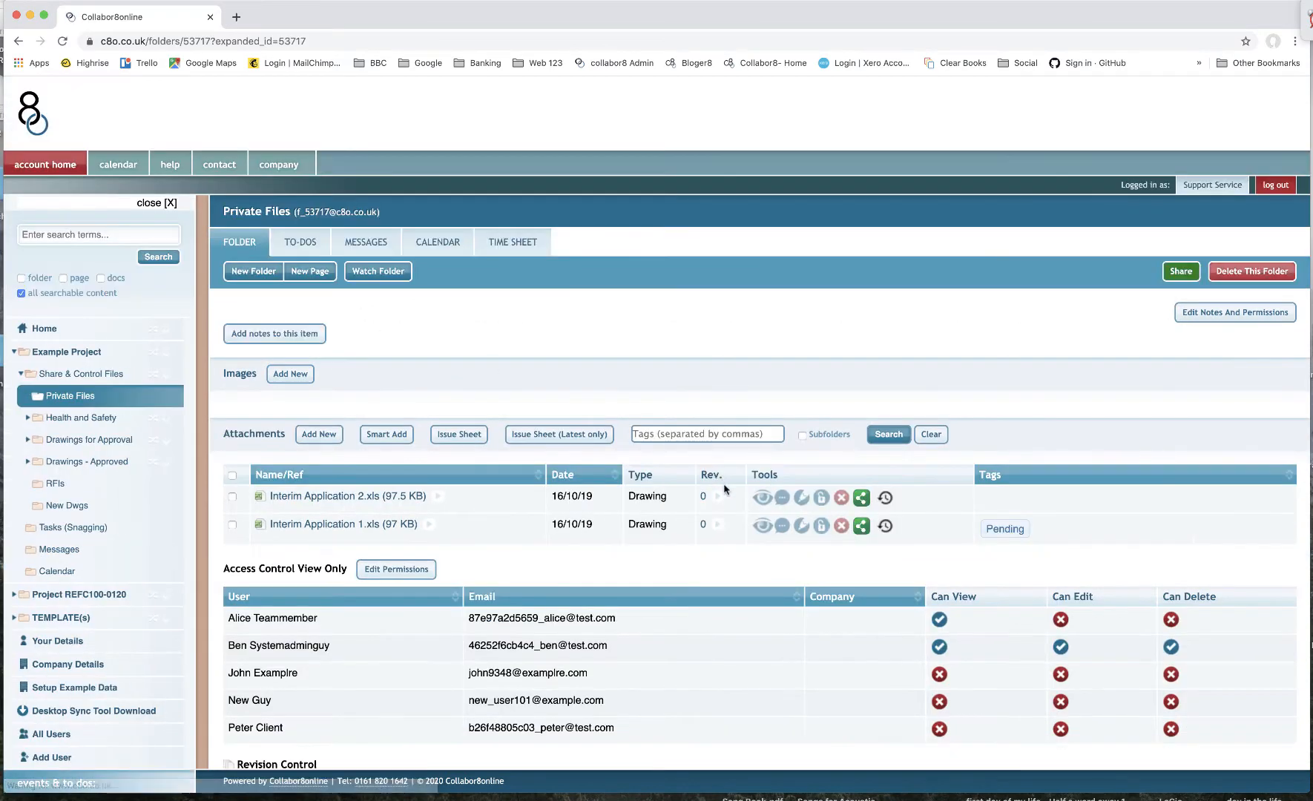
{"action": "scroll", "coordinate": [725, 494], "scroll_direction": "down", "scroll_amount": 4}
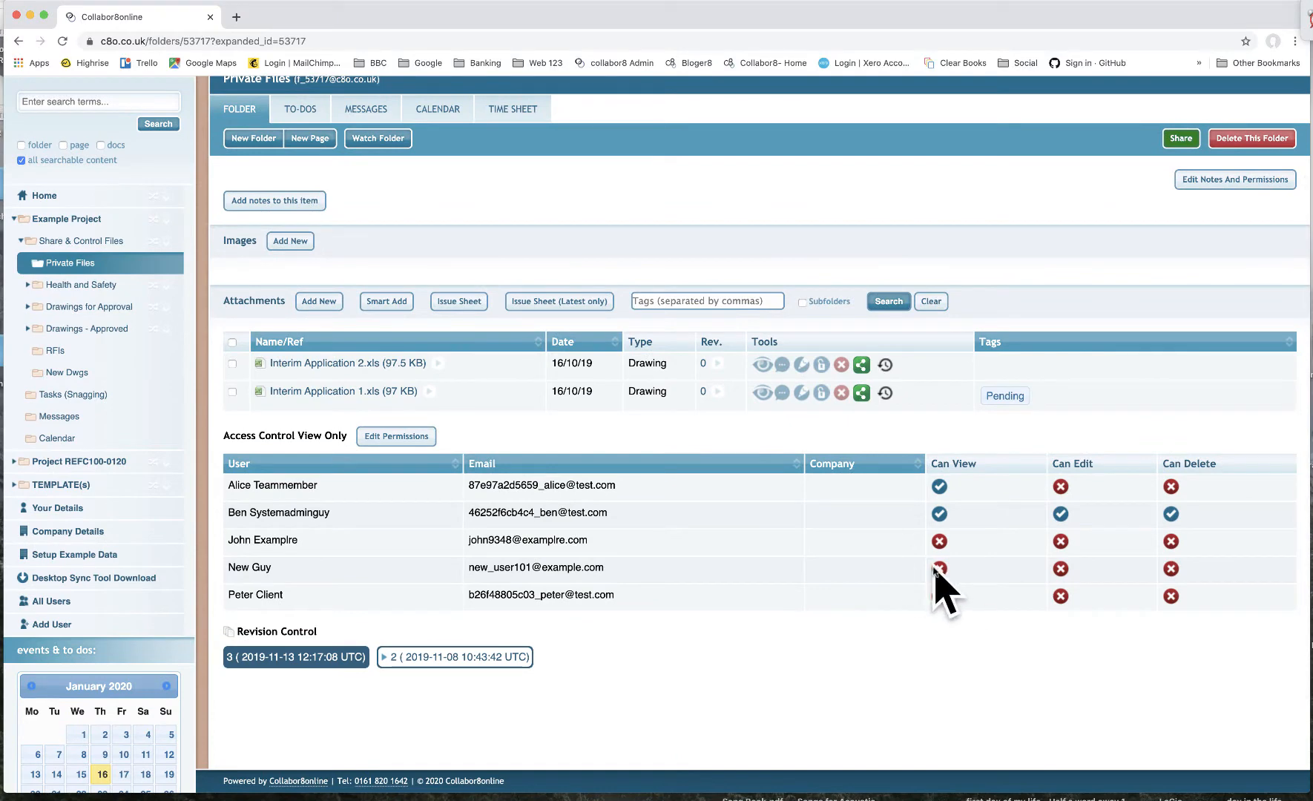
{"action": "scroll", "coordinate": [853, 534], "scroll_direction": "up", "scroll_amount": 1}
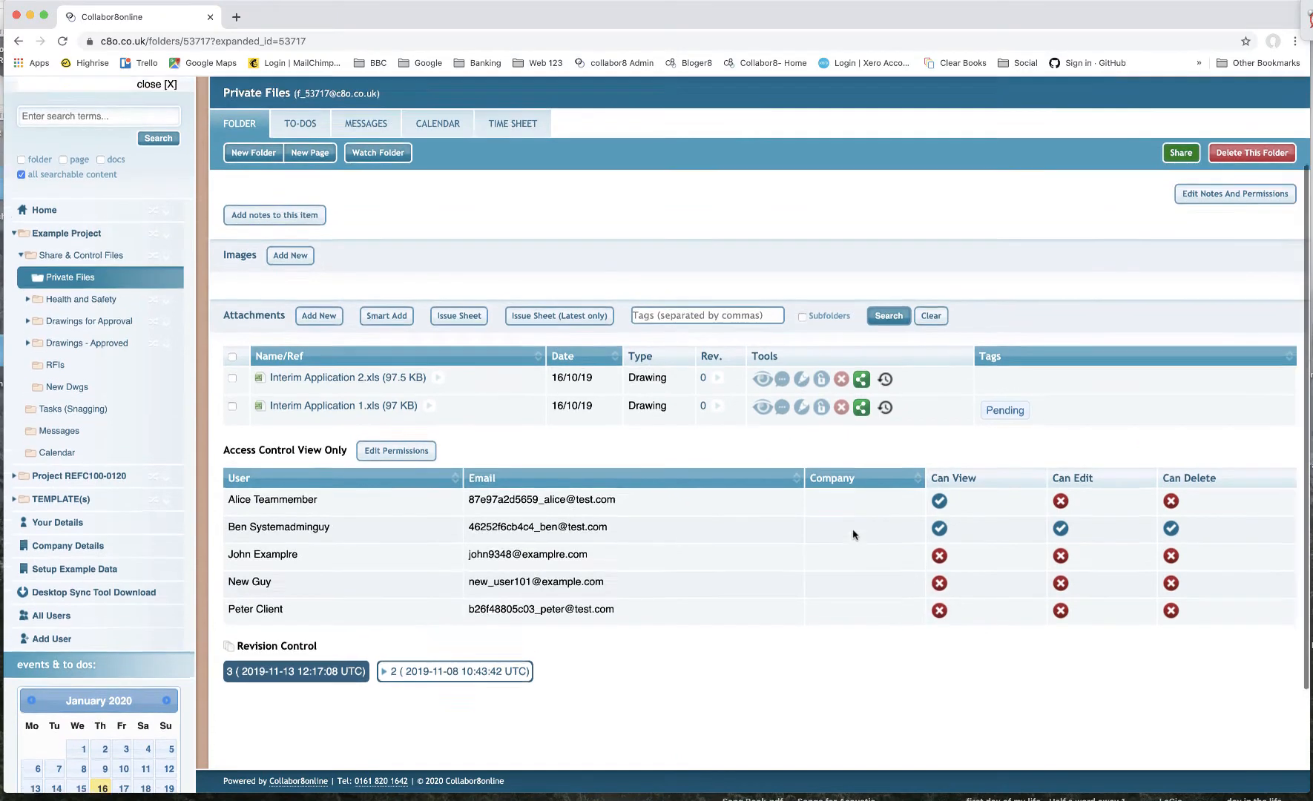
{"action": "scroll", "coordinate": [853, 535], "scroll_direction": "up", "scroll_amount": 3}
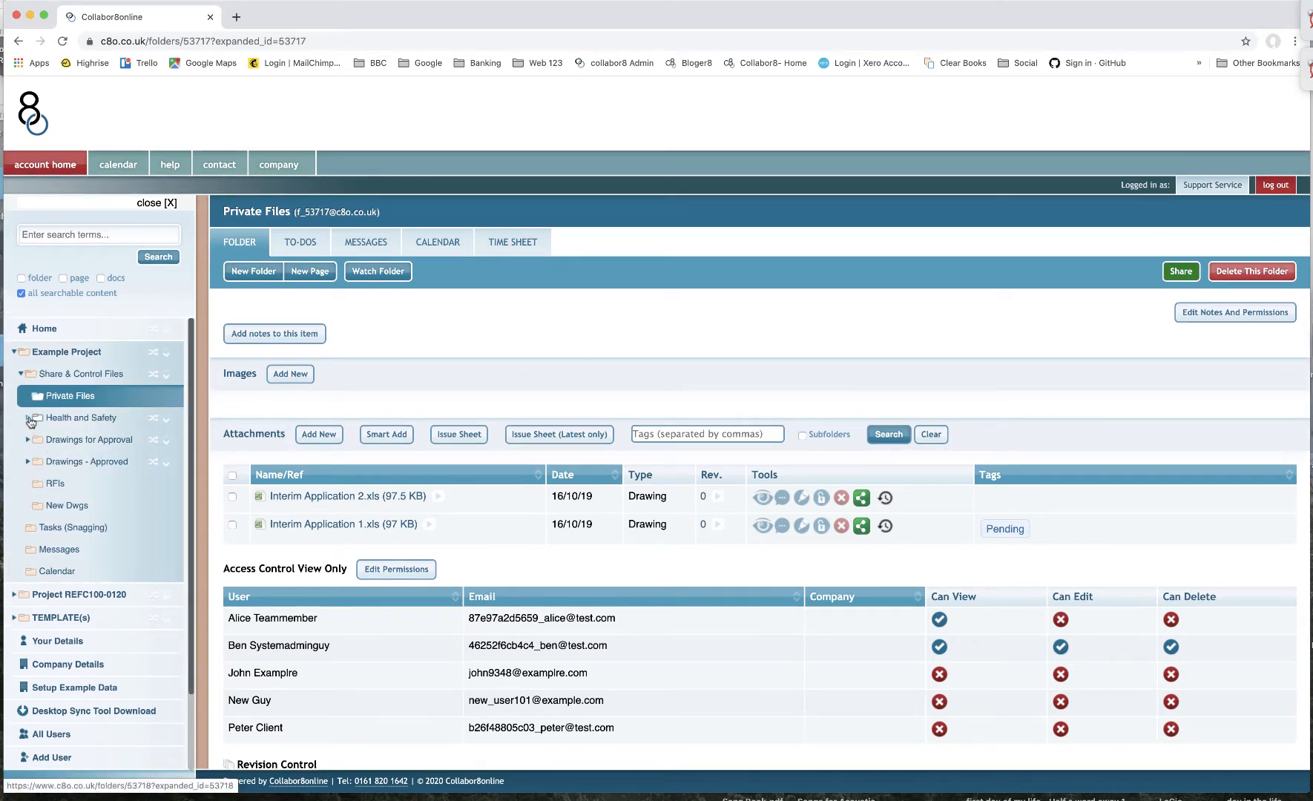
- Expand and open the Health and Safety folder, then open its F10s subfolder
{"action": "left_click", "coordinate": [27, 418]}
{"action": "left_click", "coordinate": [67, 423]}
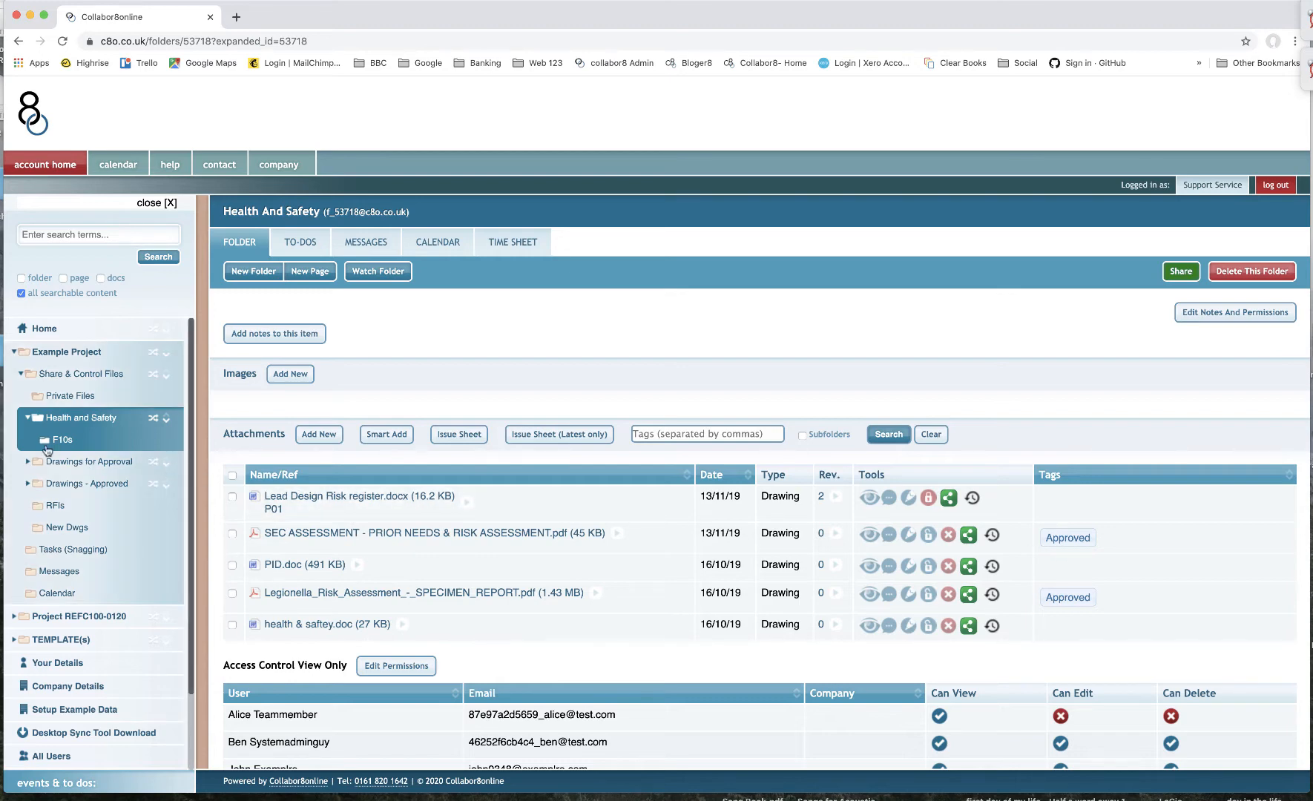
{"action": "left_click", "coordinate": [61, 443]}
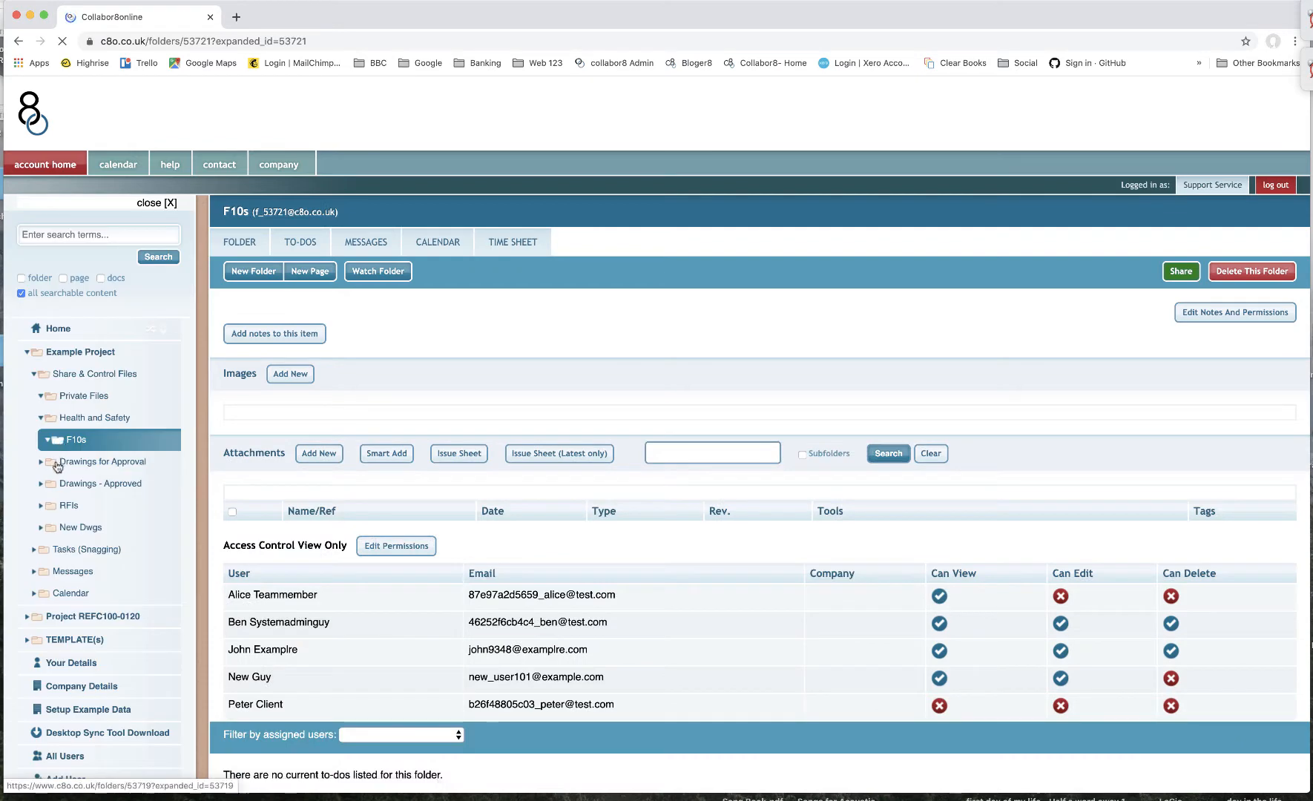
- Open the Drawings for Approval and Drawings - Approved folders, review their files, and return to Drawings for Approval
{"action": "left_click", "coordinate": [60, 463]}
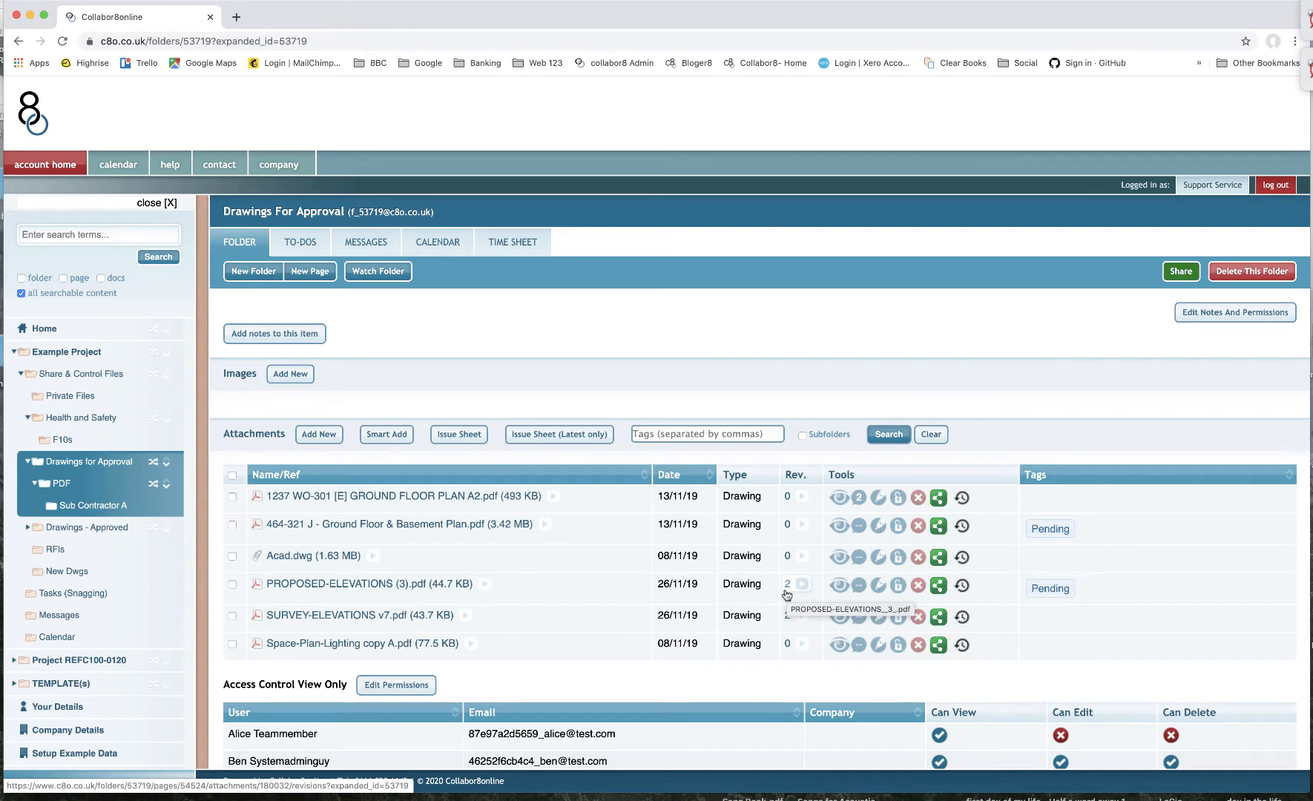
{"action": "left_click", "coordinate": [113, 527]}
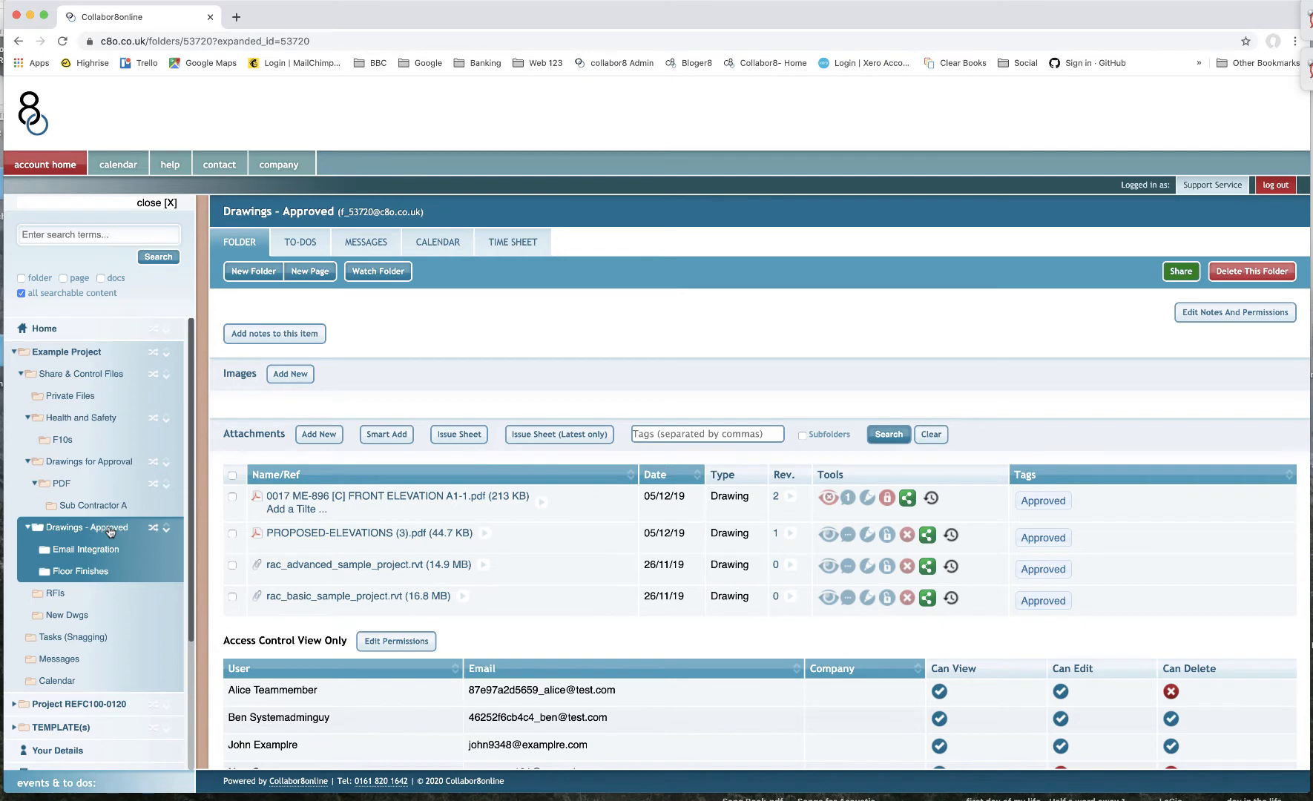
{"action": "scroll", "coordinate": [587, 623], "scroll_direction": "down", "scroll_amount": 2}
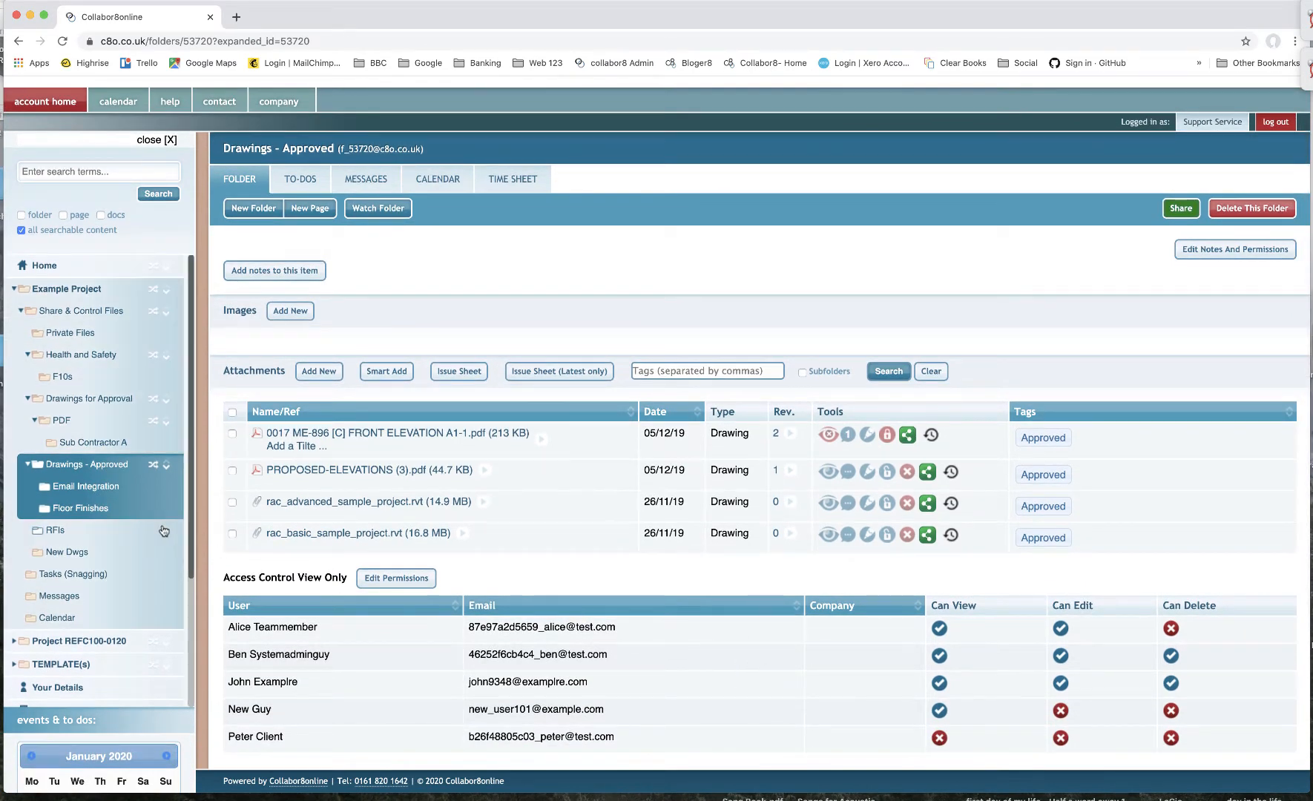
{"action": "scroll", "coordinate": [50, 487], "scroll_direction": "down", "scroll_amount": 2}
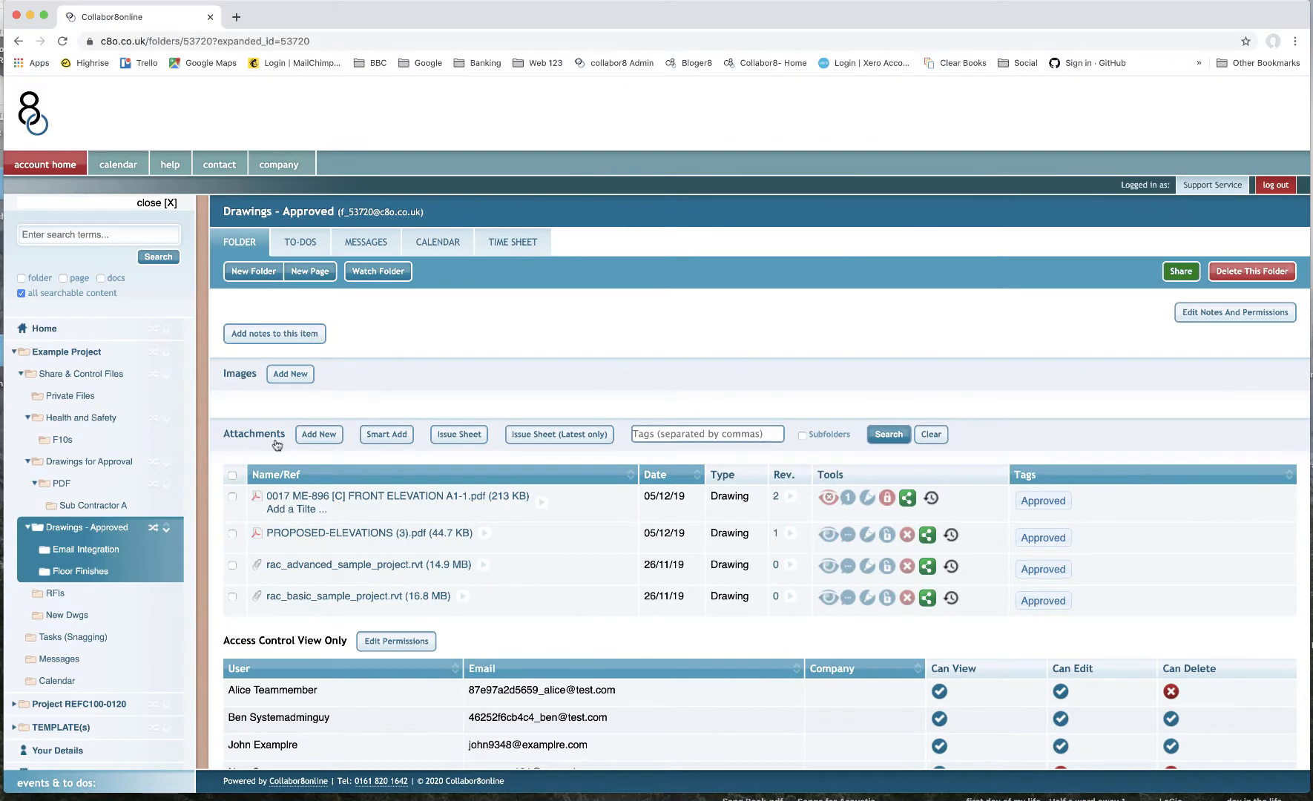
{"action": "left_click", "coordinate": [92, 464]}
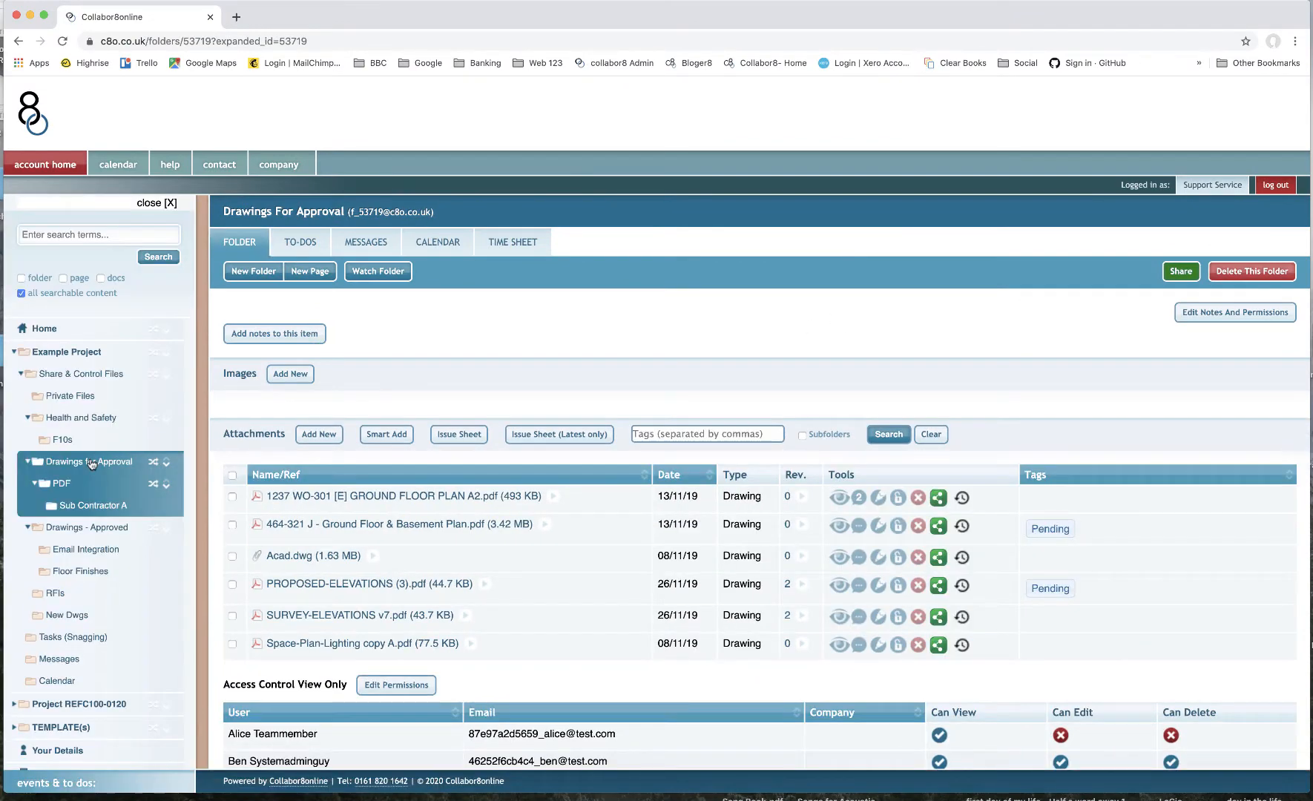
- Create a new folder inside Drawings for Approval named "Ground Floor"
{"action": "left_click", "coordinate": [253, 272]}
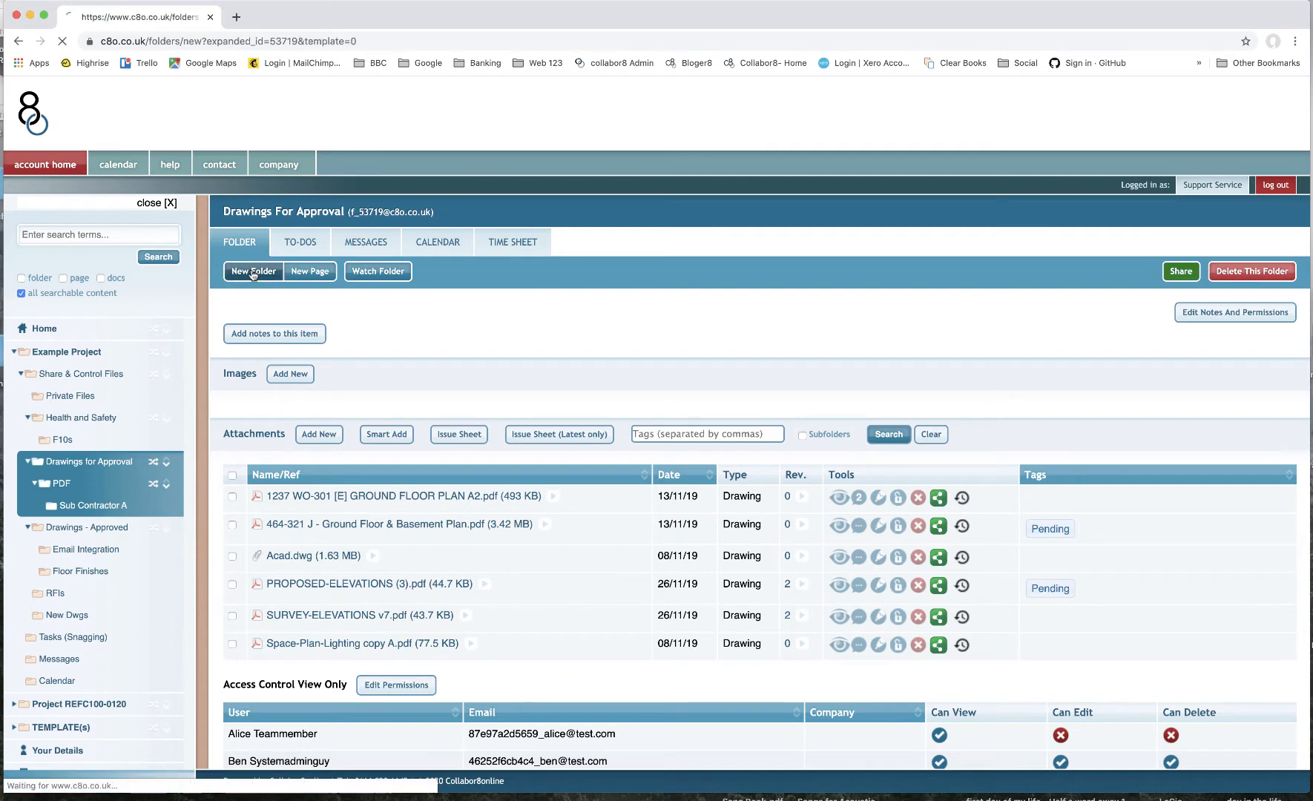
{"action": "left_click", "coordinate": [312, 422]}
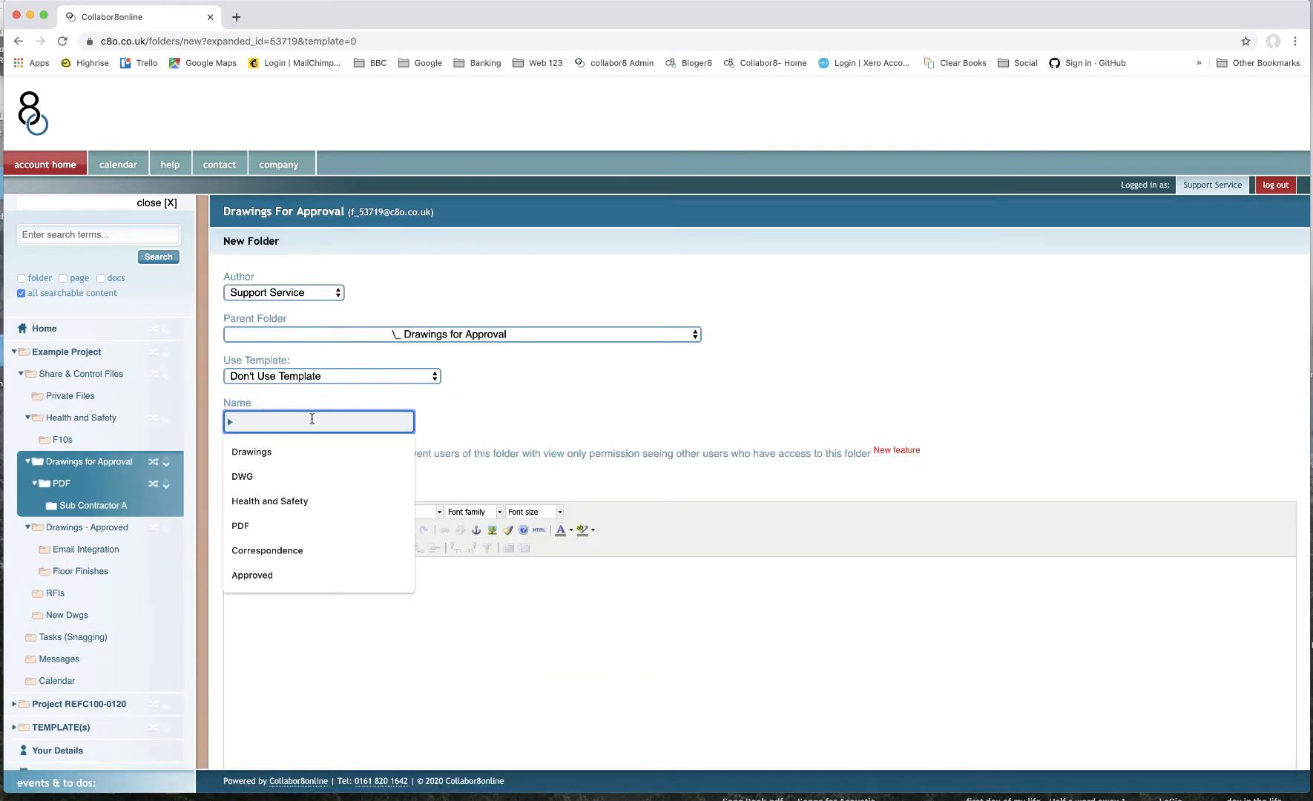
{"action": "type", "text": "Ground Fl"}
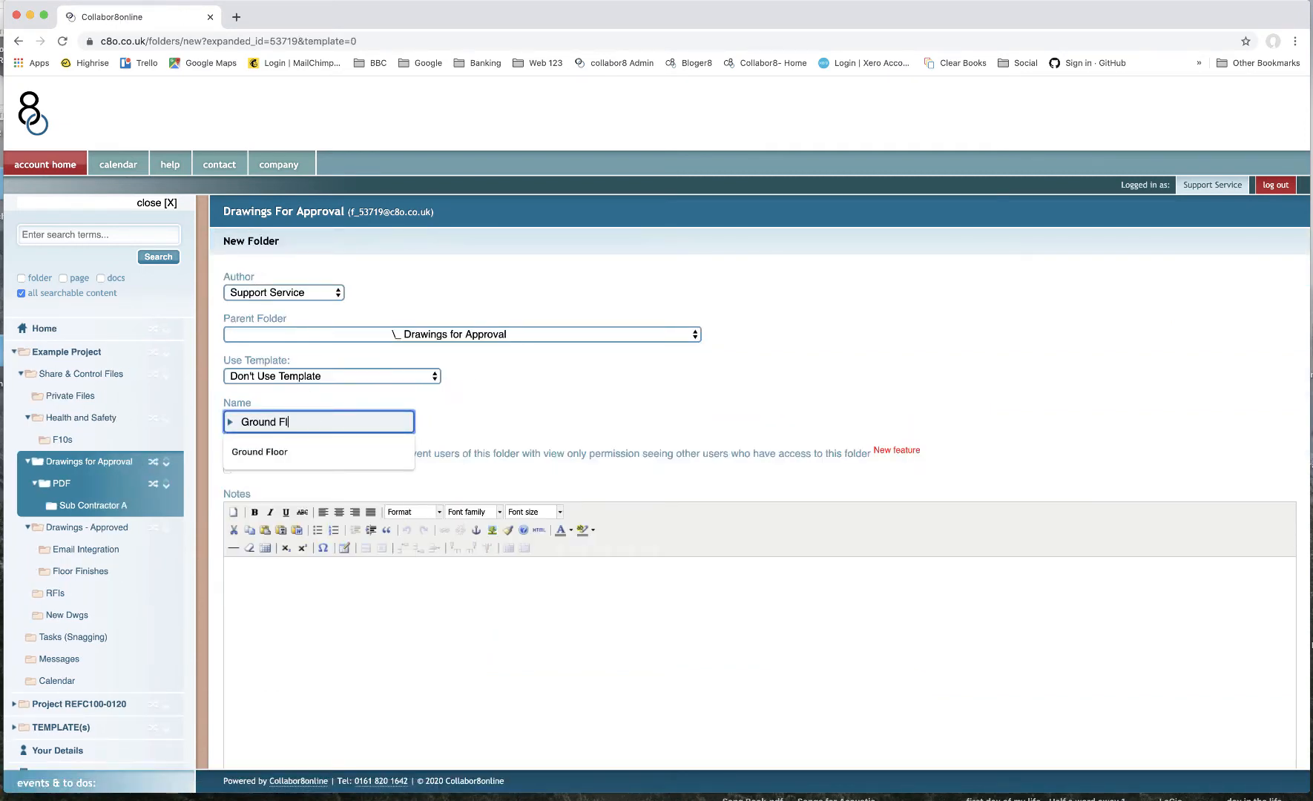
{"action": "type", "text": "oor"}
- Write the folder notes with a bold "NOTES" heading and a "Contact Details:" line
{"action": "scroll", "coordinate": [449, 553], "scroll_direction": "down", "scroll_amount": 4}
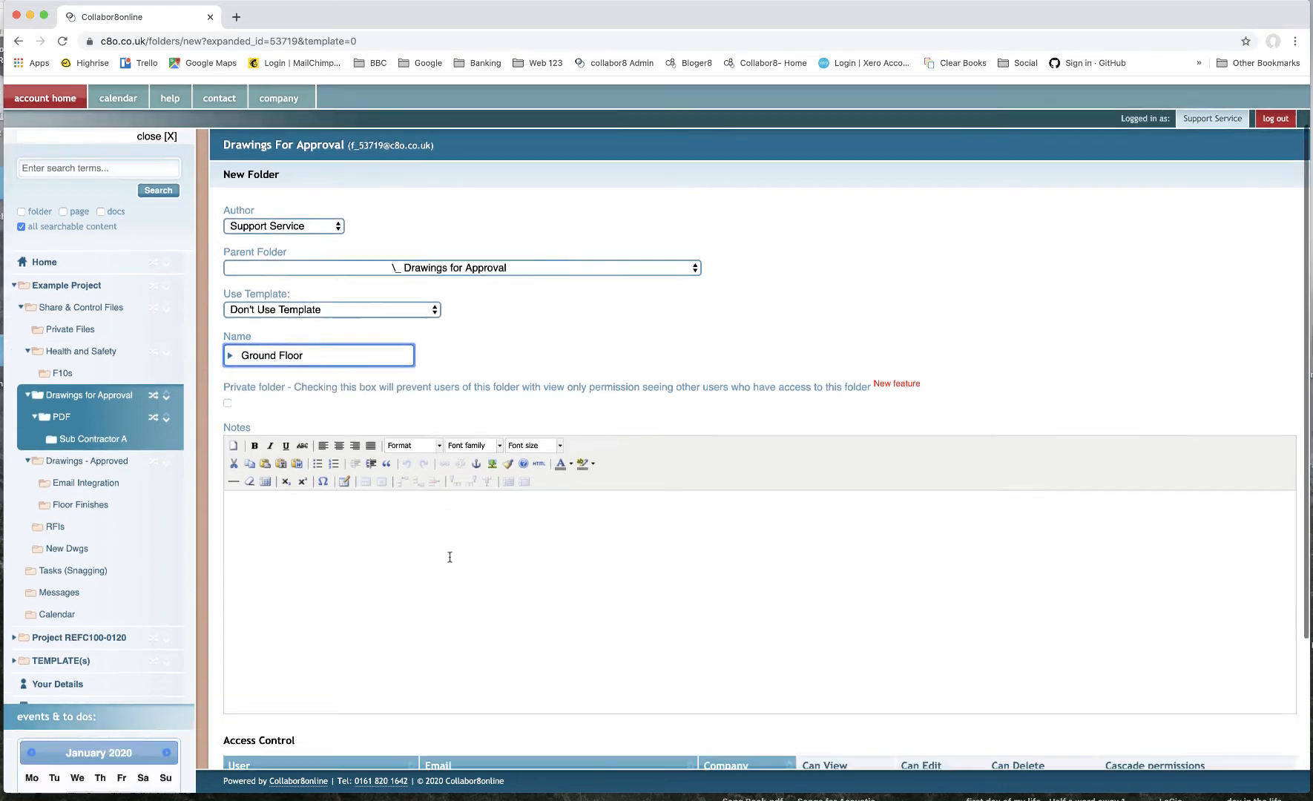
{"action": "left_click", "coordinate": [364, 328]}
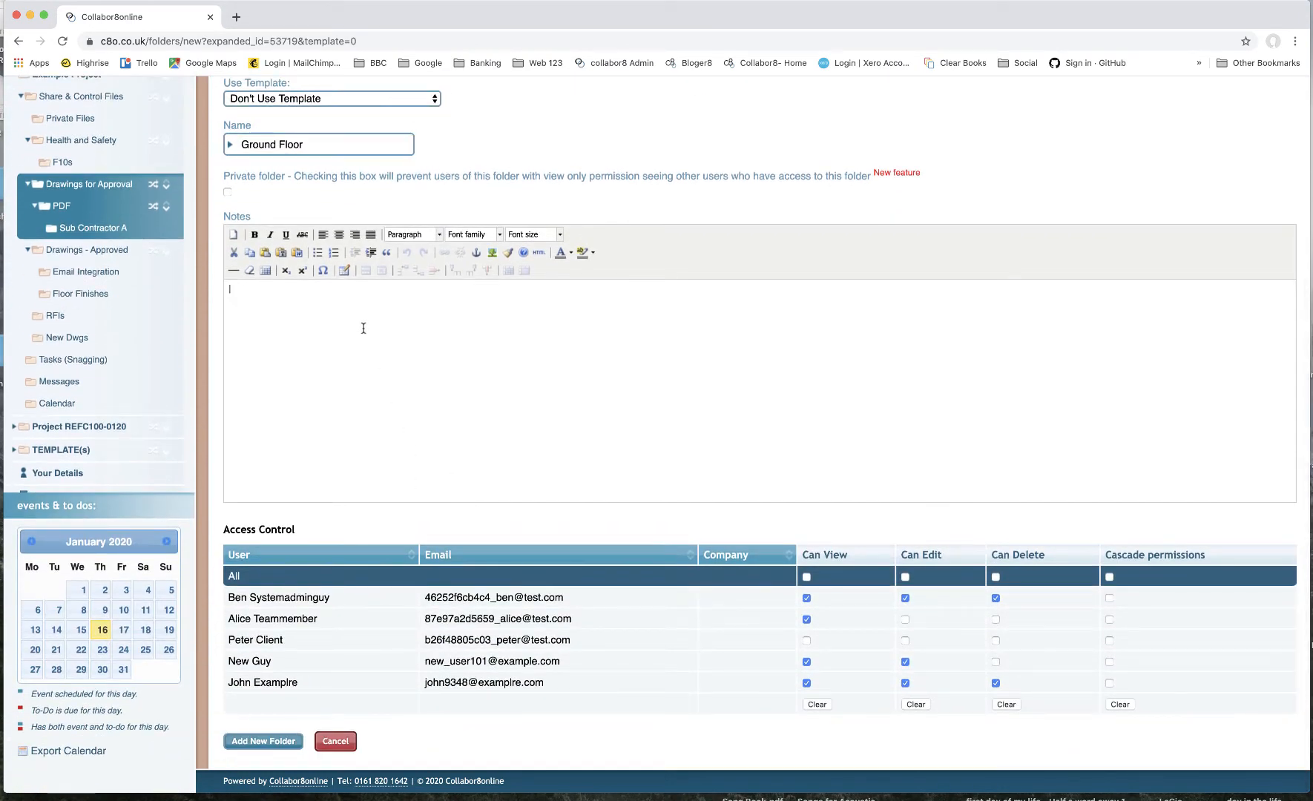
{"action": "type", "text": "NOTES"}
{"action": "left_click_drag", "start_coordinate": [260, 290], "coordinate": [210, 284]}
{"action": "left_click", "coordinate": [255, 234]}
{"action": "left_click", "coordinate": [274, 309]}
{"action": "type", "text": "ct Details:"}
- Set view, edit and delete permissions per user, giving two users no access, and add the new folder
{"action": "left_click", "coordinate": [808, 579]}
{"action": "left_click", "coordinate": [806, 662]}
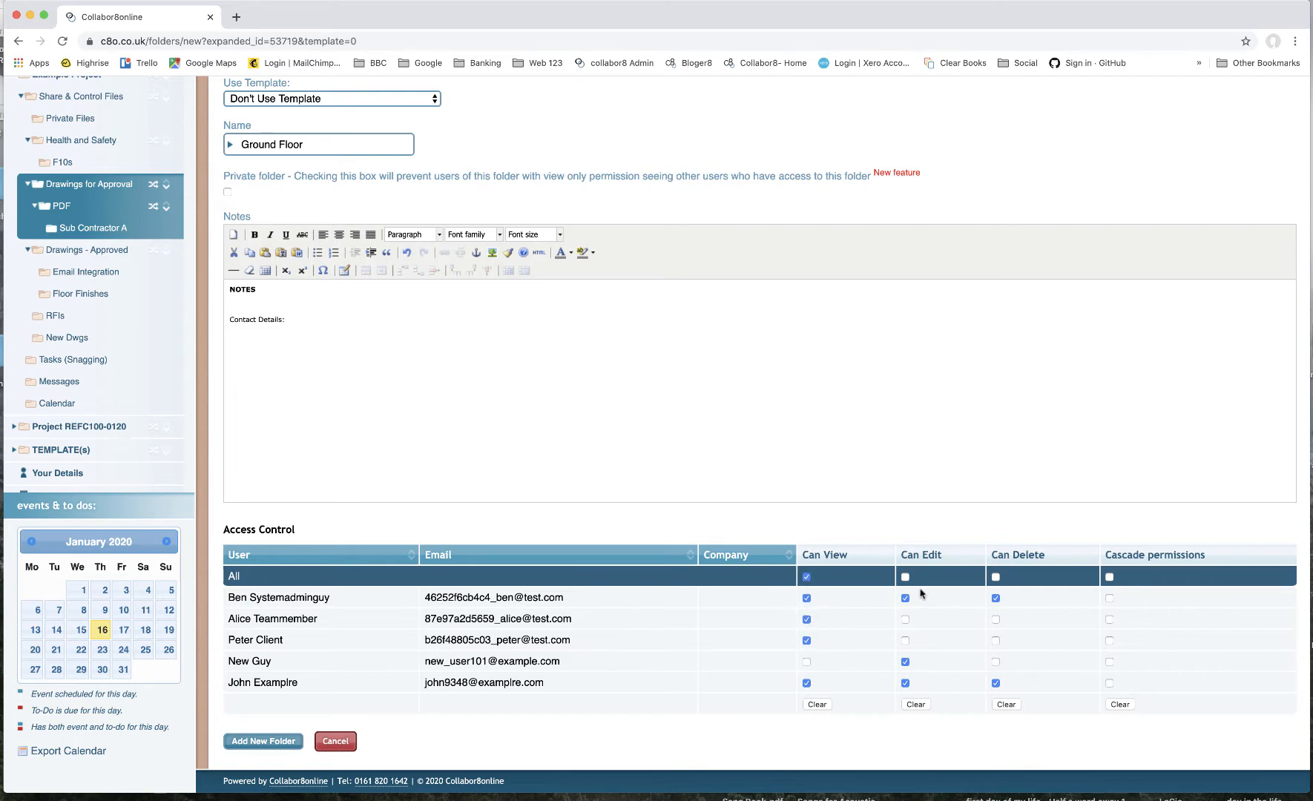
{"action": "left_click", "coordinate": [906, 577]}
{"action": "left_click", "coordinate": [905, 619]}
{"action": "left_click", "coordinate": [915, 705]}
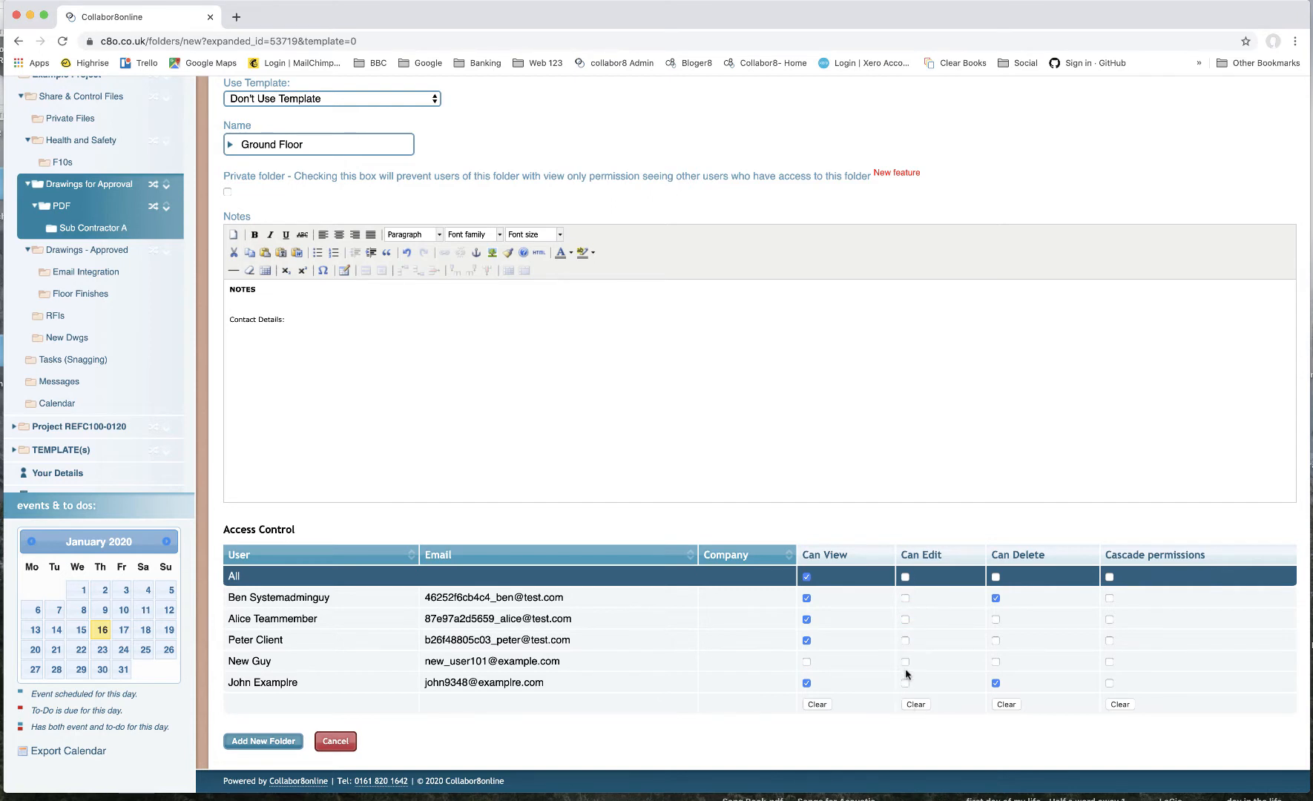
{"action": "left_click", "coordinate": [806, 662]}
{"action": "left_click", "coordinate": [905, 620]}
{"action": "left_click", "coordinate": [807, 641]}
{"action": "left_click", "coordinate": [807, 662]}
{"action": "left_click", "coordinate": [906, 599]}
{"action": "left_click", "coordinate": [263, 741]}
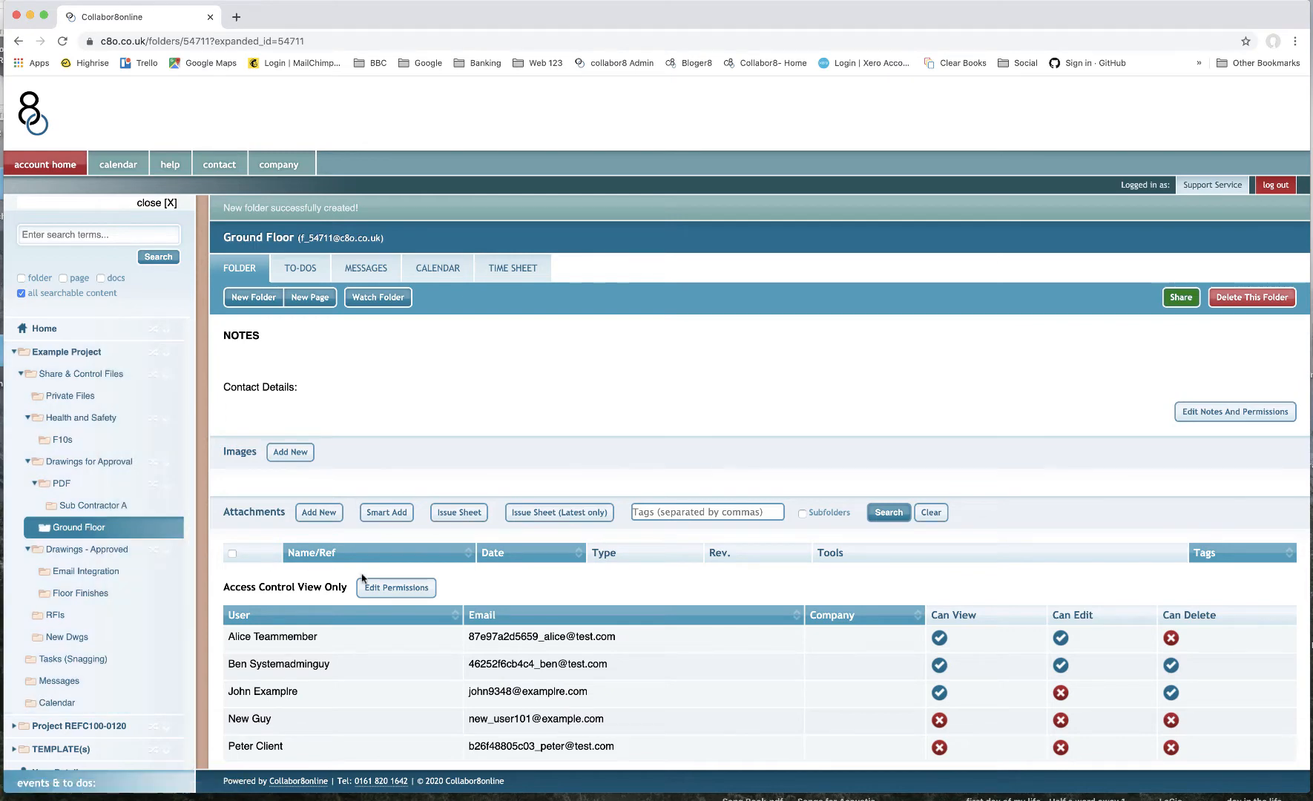
- Collapse the PDF folder, then upload Space-Plan-Lighting copy A.pdf and SURVEY-ELEVATIONS v7.pdf as Drawing attachments to Ground Floor
{"action": "scroll", "coordinate": [363, 579], "scroll_direction": "down", "scroll_amount": 3}
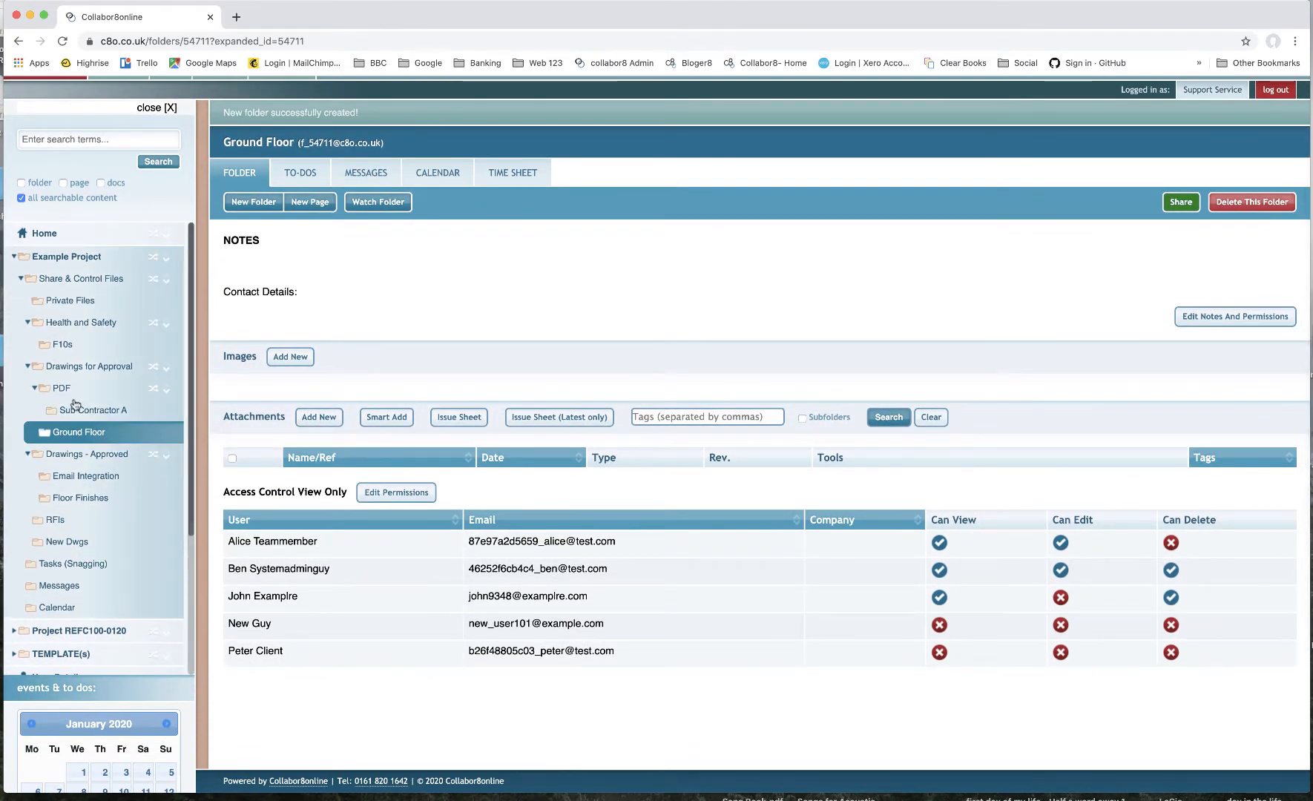
{"action": "left_click", "coordinate": [36, 390]}
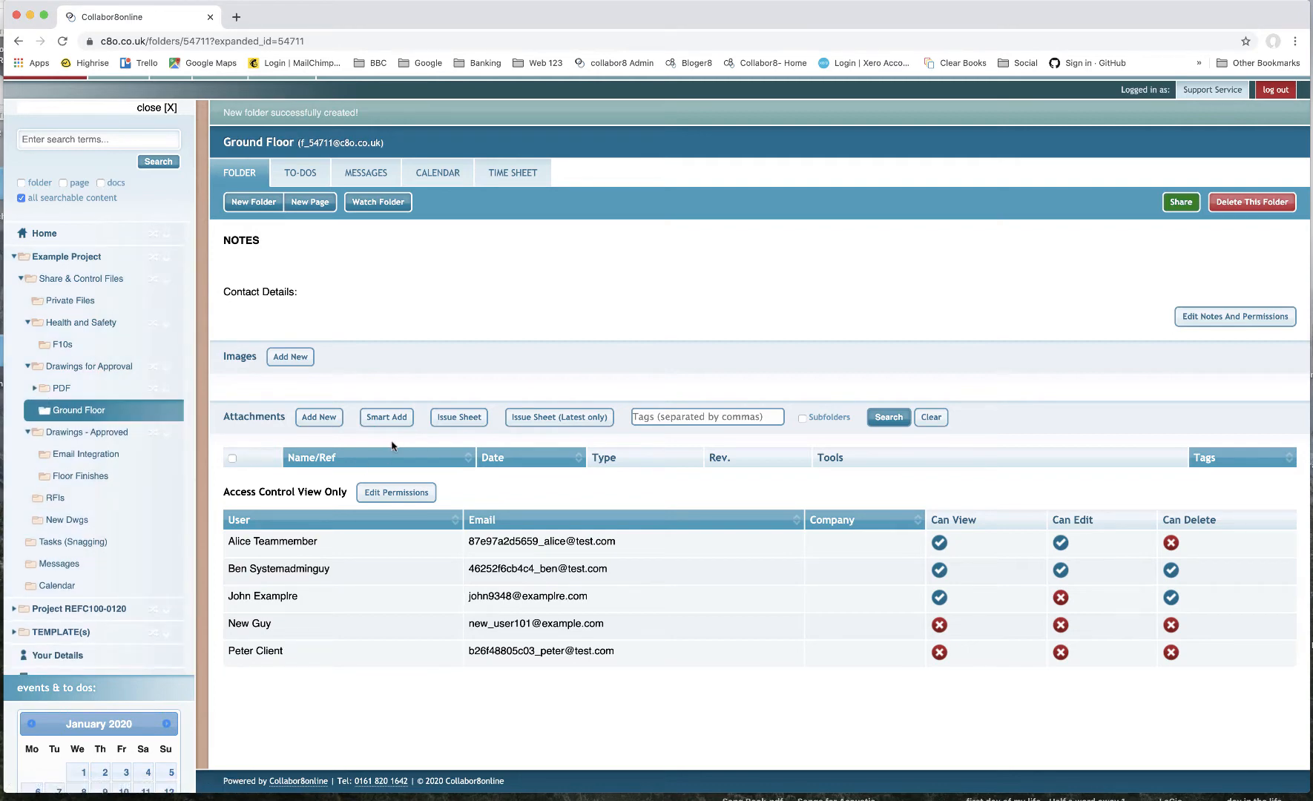
{"action": "left_click", "coordinate": [332, 424]}
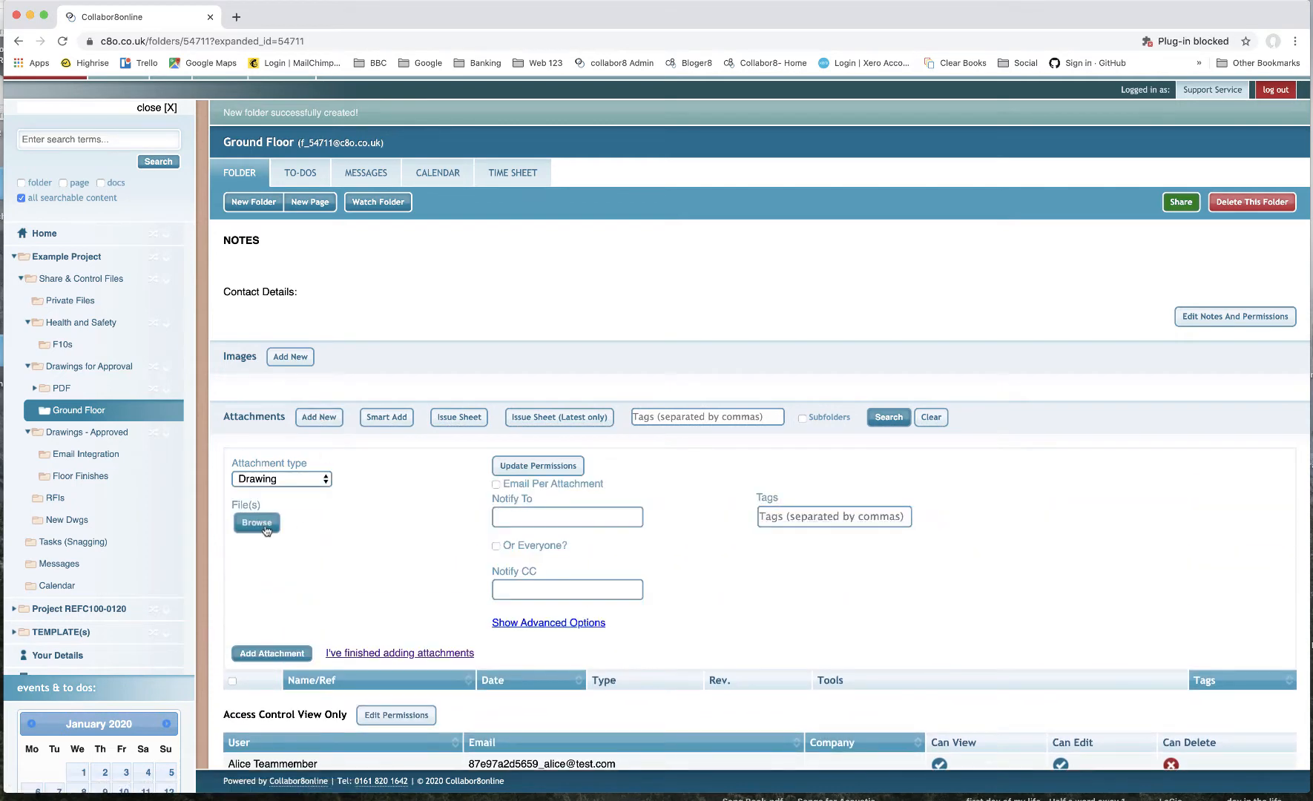
{"action": "left_click", "coordinate": [257, 524]}
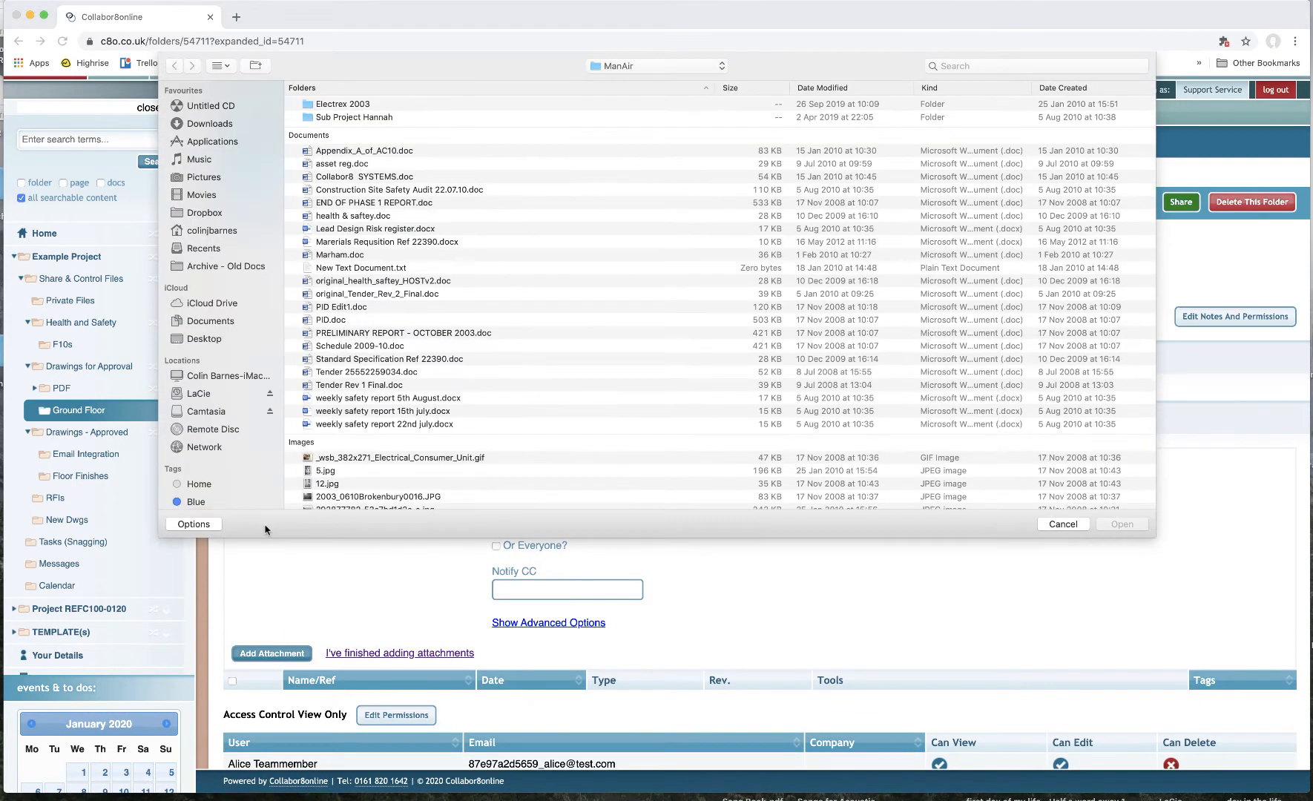
{"action": "scroll", "coordinate": [505, 364], "scroll_direction": "down", "scroll_amount": 15}
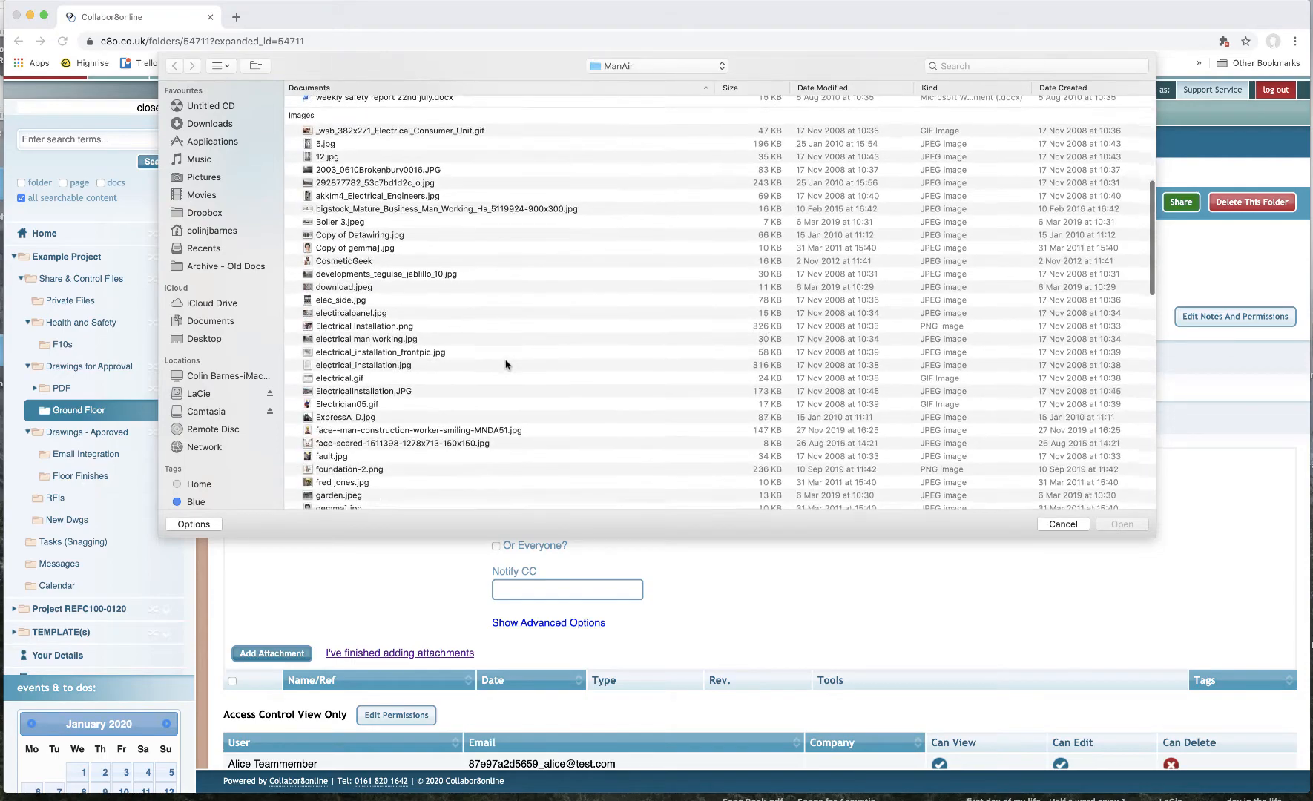
{"action": "scroll", "coordinate": [506, 365], "scroll_direction": "down", "scroll_amount": 15}
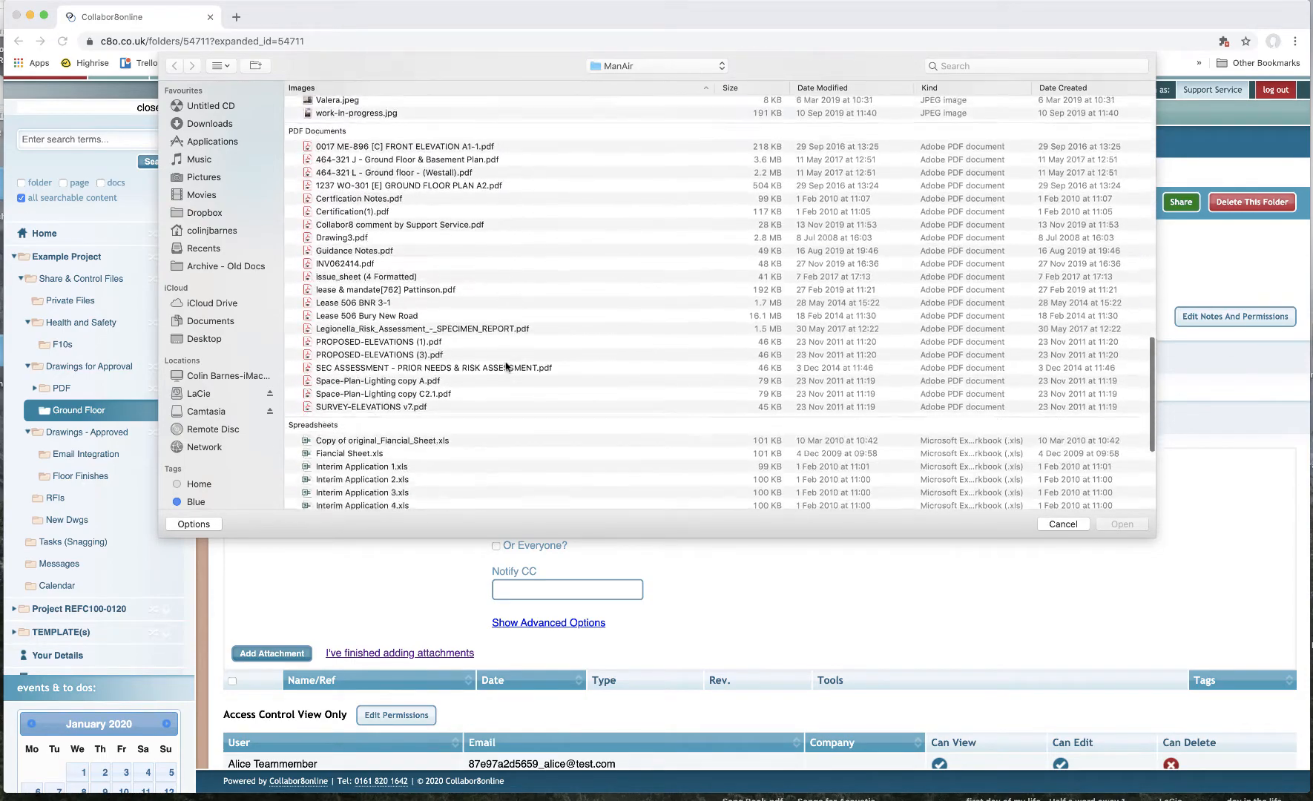
{"action": "left_click", "coordinate": [396, 371]}
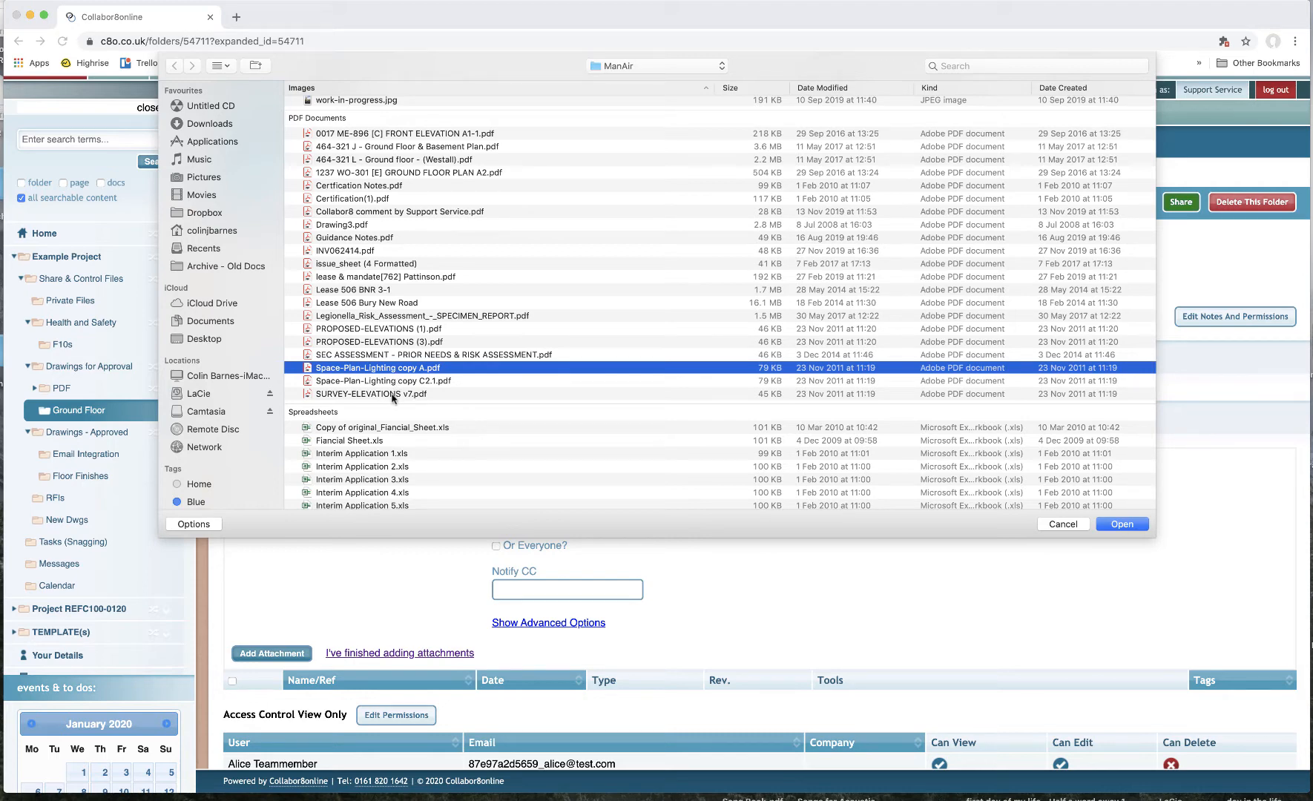
{"action": "left_click", "coordinate": [393, 394], "text": "super"}
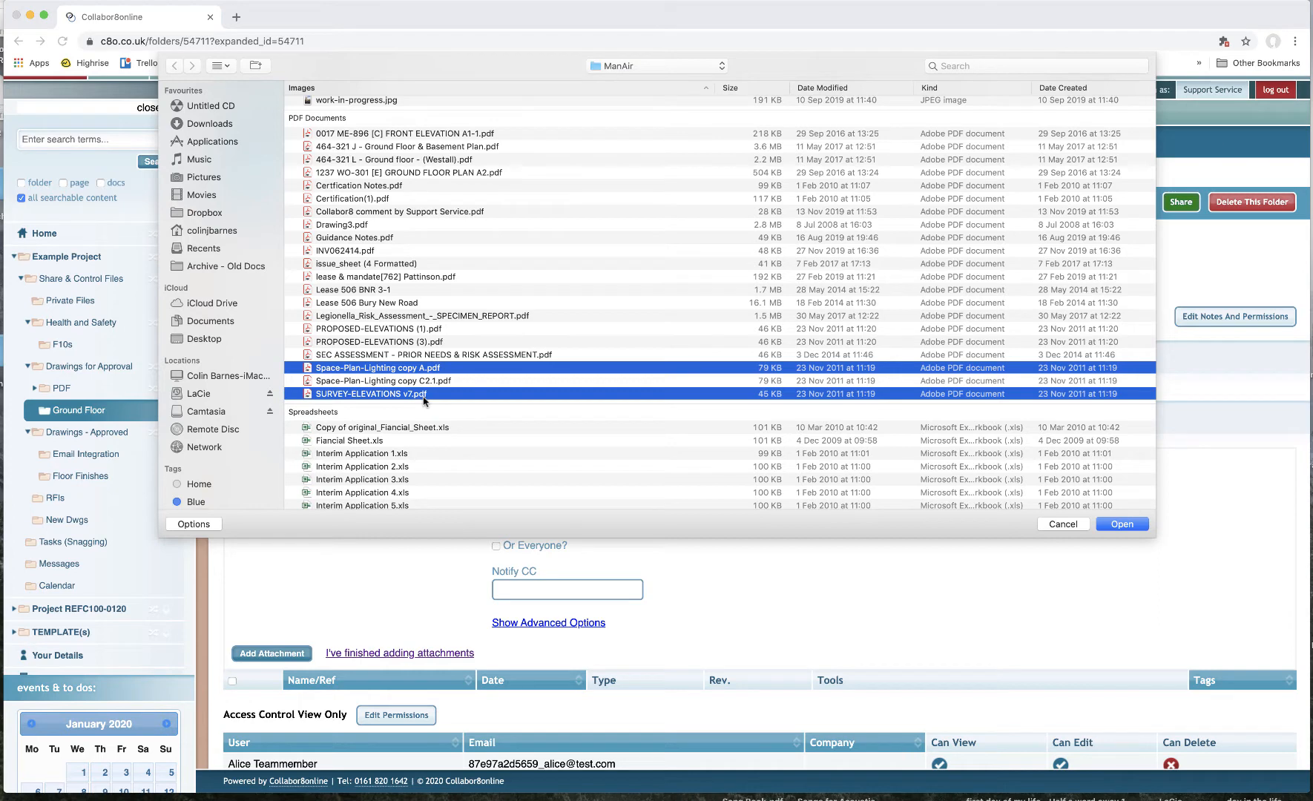
{"action": "left_click", "coordinate": [1117, 526]}
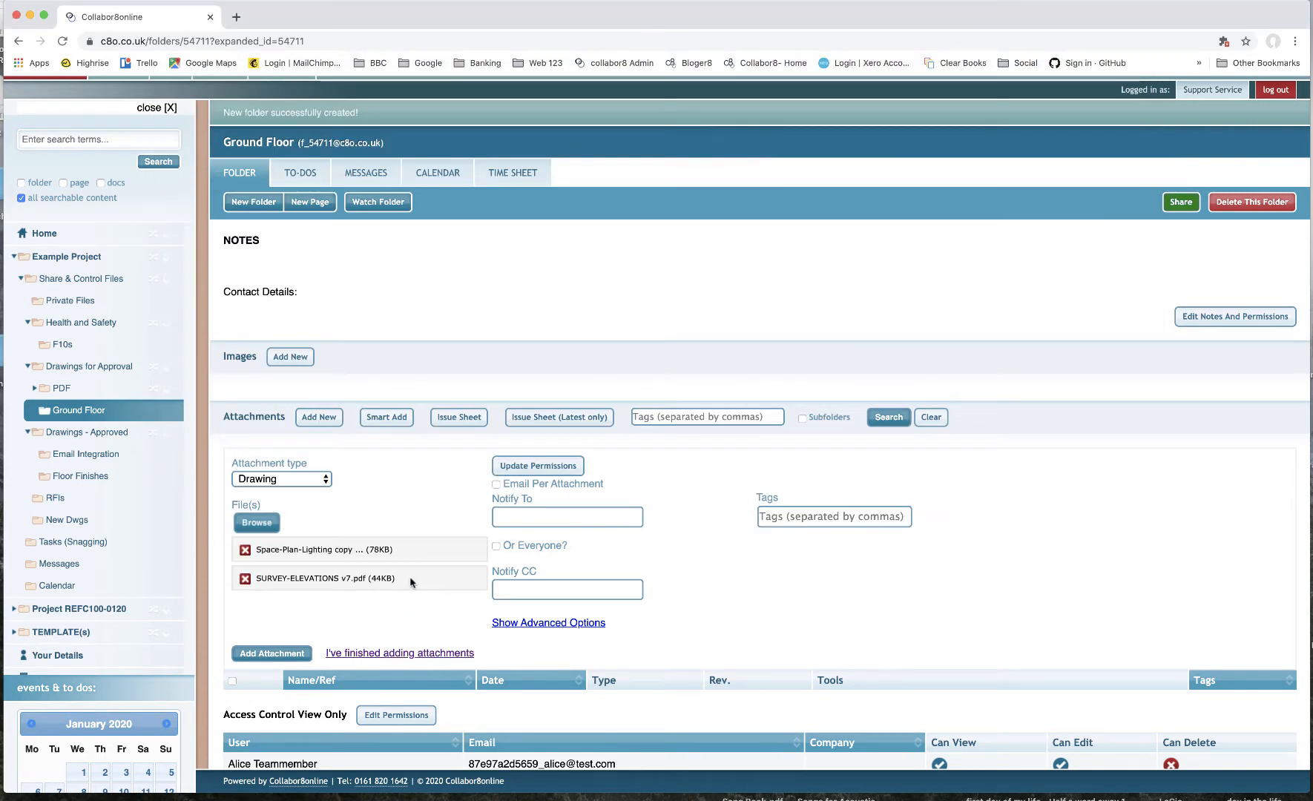
{"action": "left_click", "coordinate": [282, 657]}
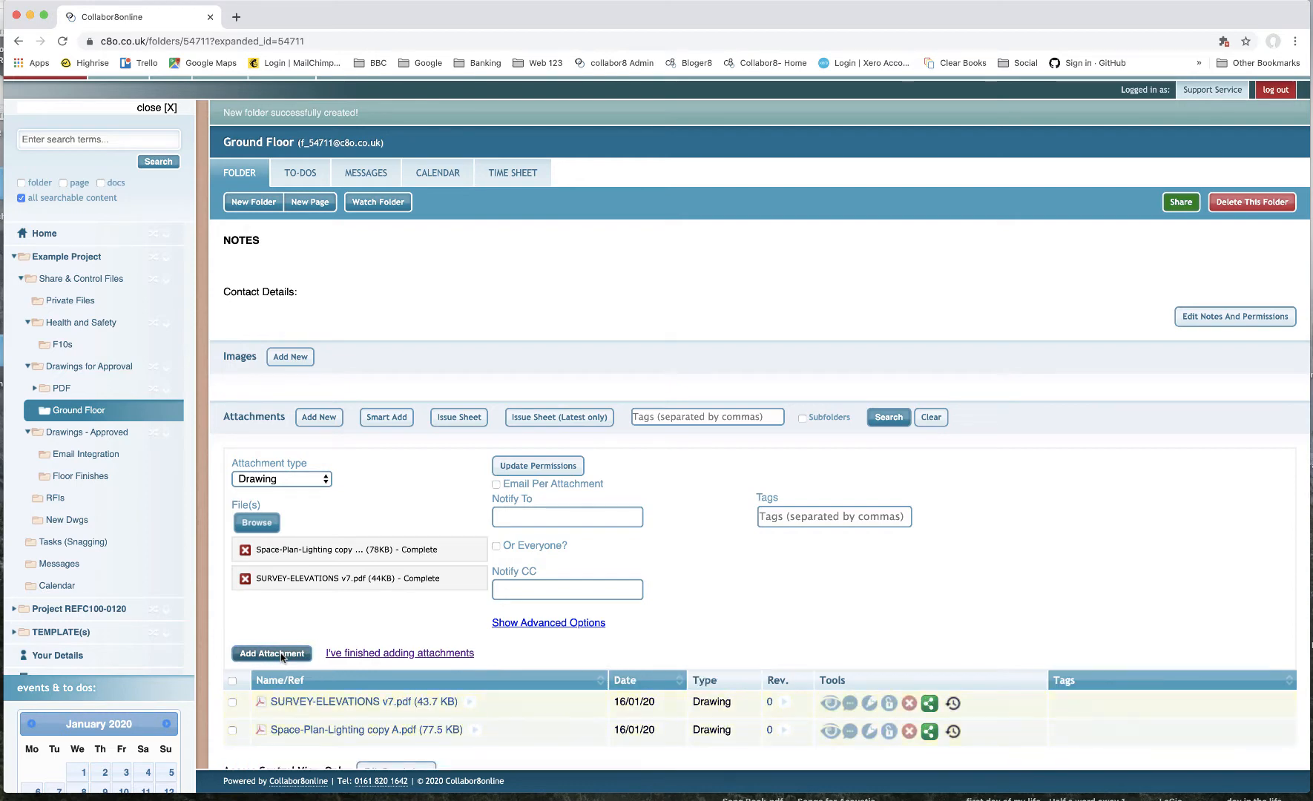
- Start another attachment upload and choose PROPOSED-ELEVATIONS (1).pdf from the ManAir folder
{"action": "scroll", "coordinate": [705, 671], "scroll_direction": "down", "scroll_amount": 3}
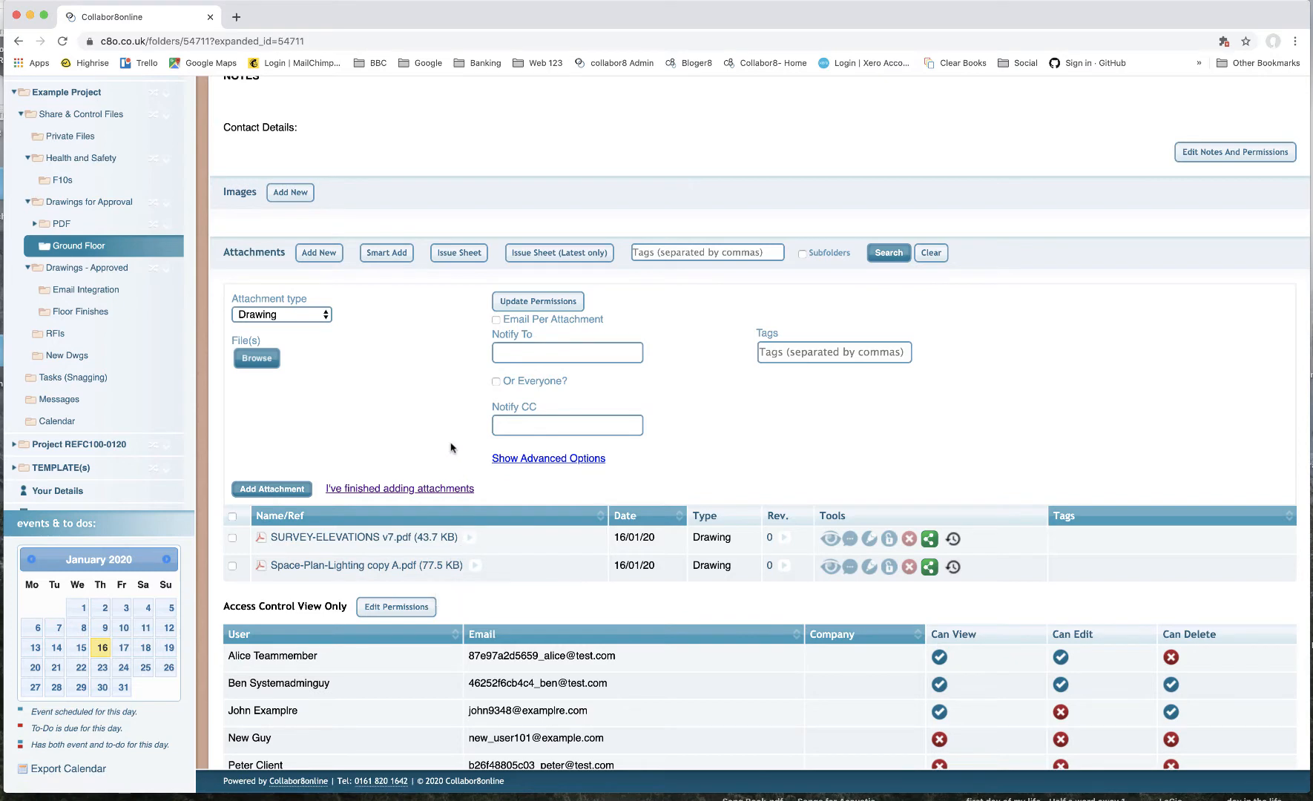
{"action": "left_click", "coordinate": [260, 359]}
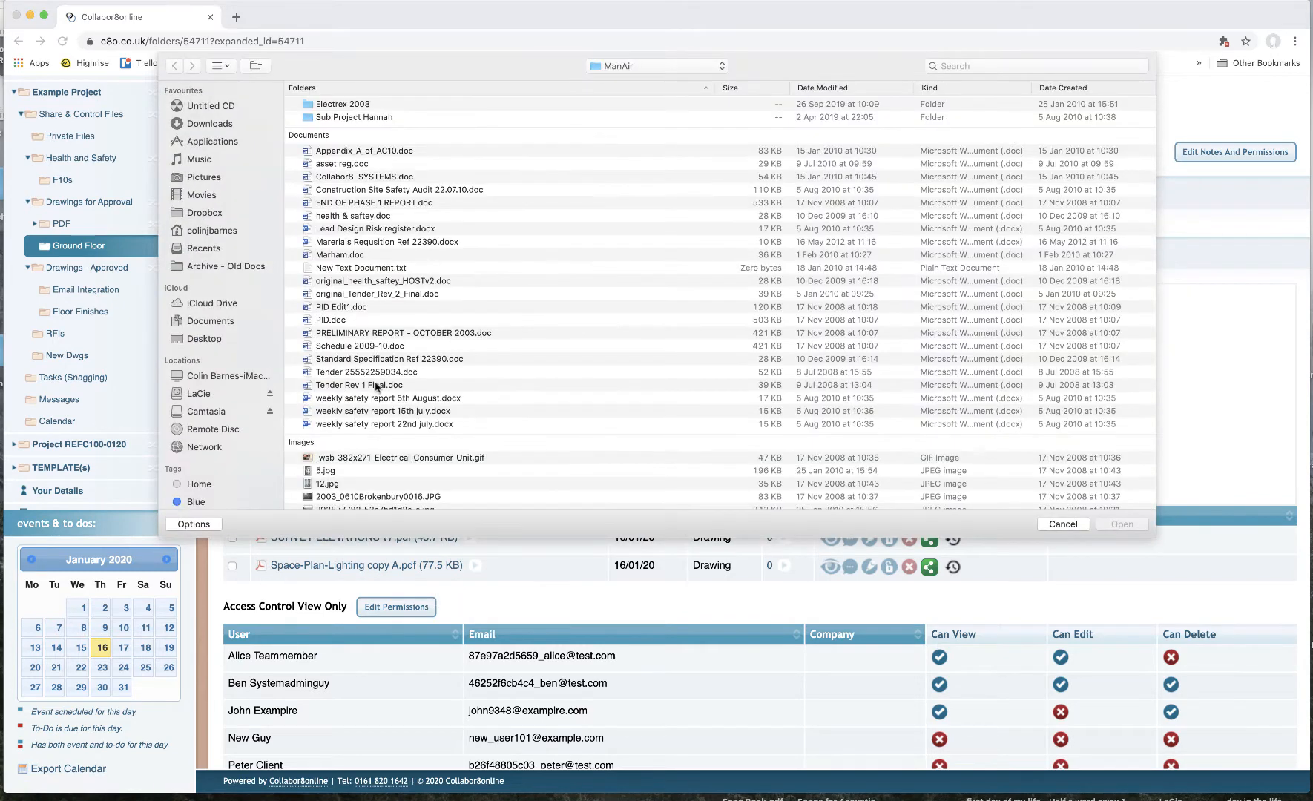
{"action": "scroll", "coordinate": [385, 393], "scroll_direction": "down", "scroll_amount": 15}
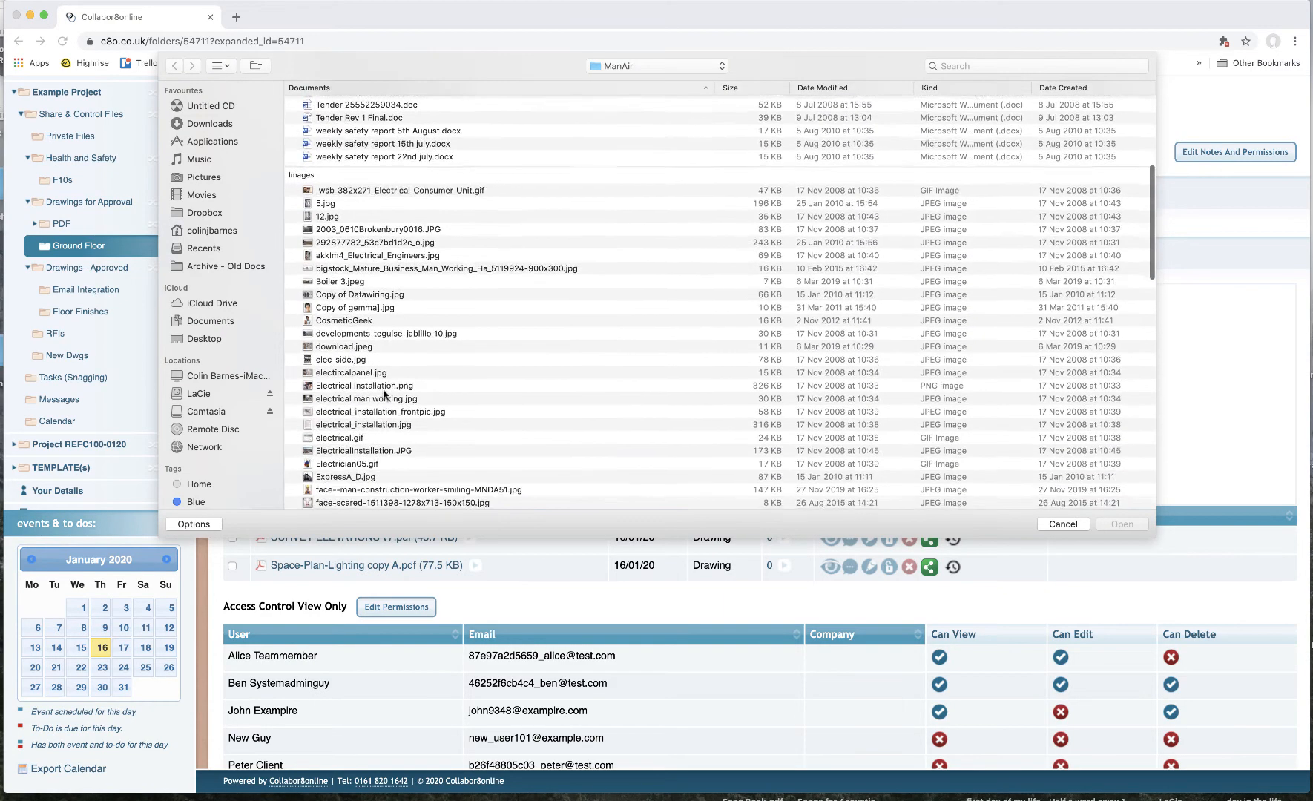
{"action": "scroll", "coordinate": [385, 395], "scroll_direction": "down", "scroll_amount": 10}
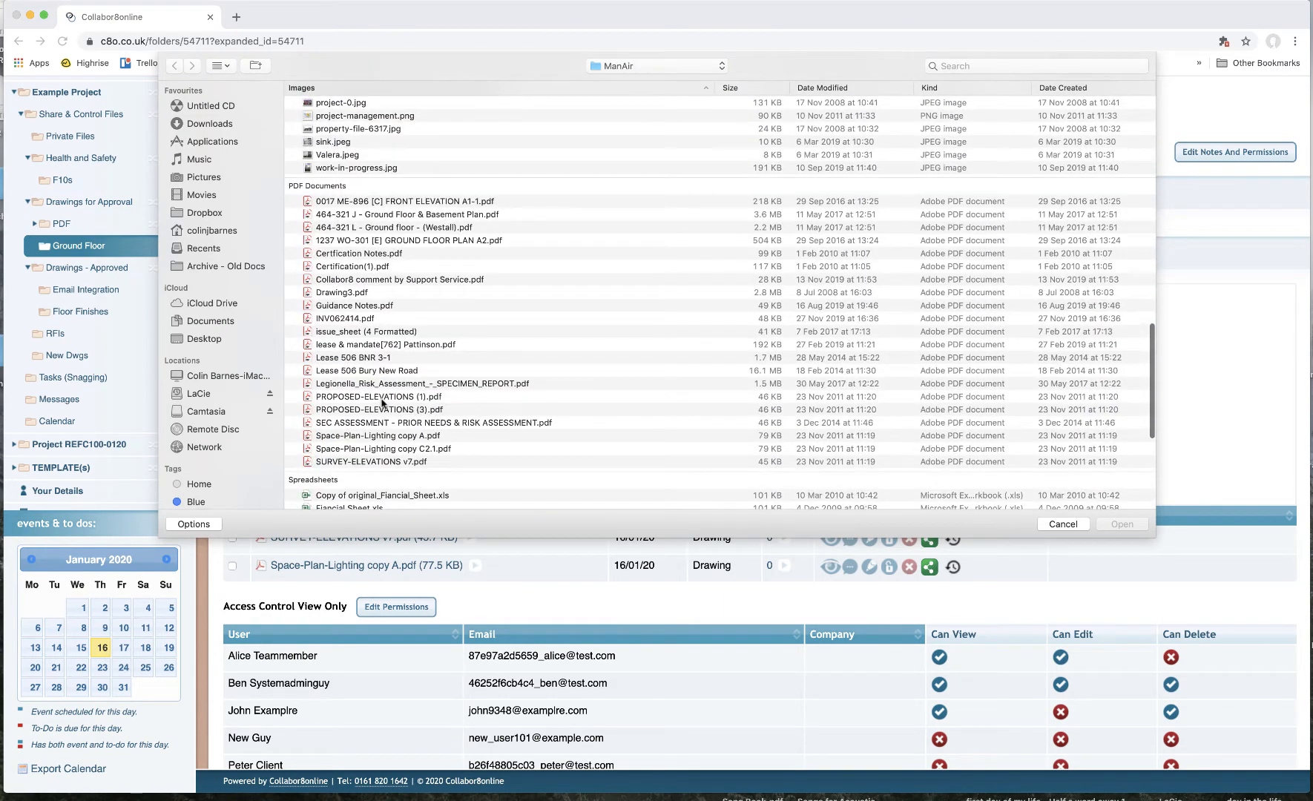
{"action": "left_click", "coordinate": [383, 398]}
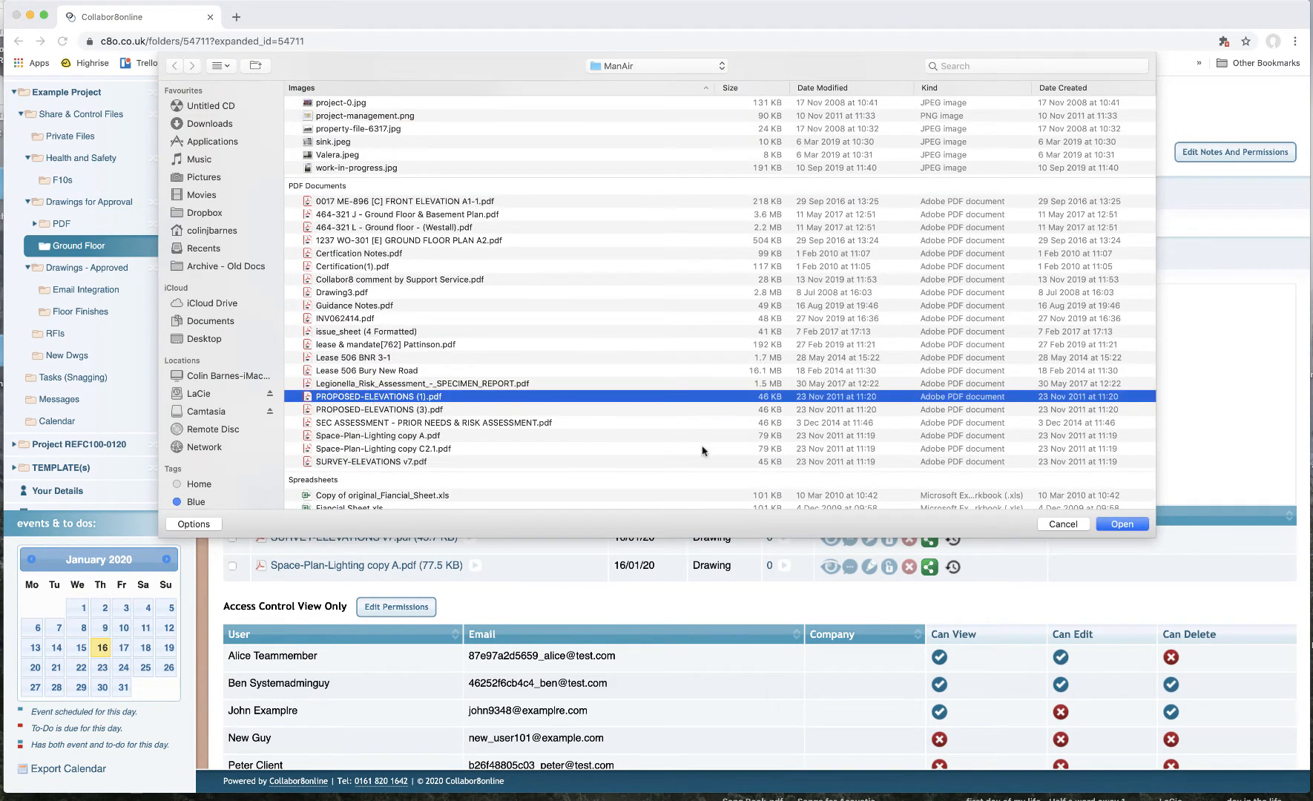
{"action": "left_click", "coordinate": [1118, 530]}
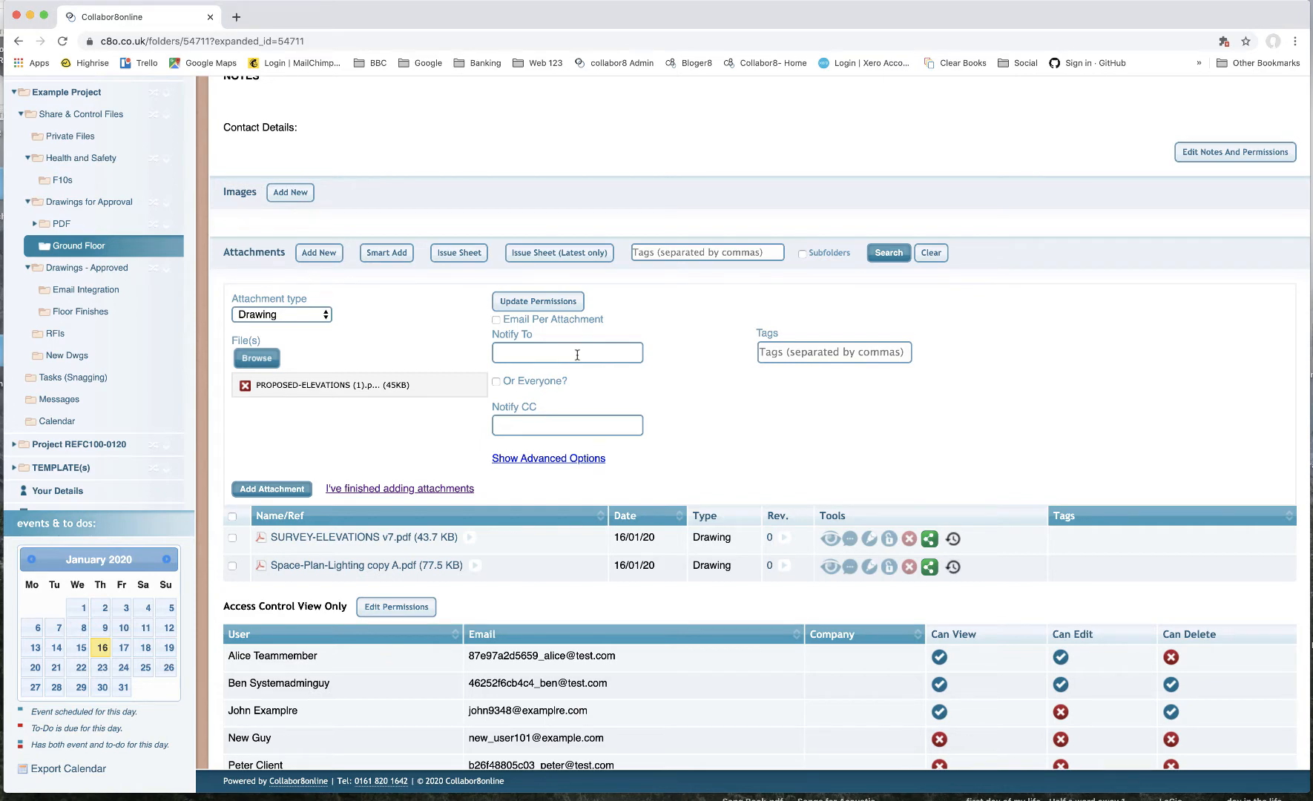
- Add two project users, the system admin and the team member, to the attachment's Notify To list
{"action": "left_click", "coordinate": [577, 354]}
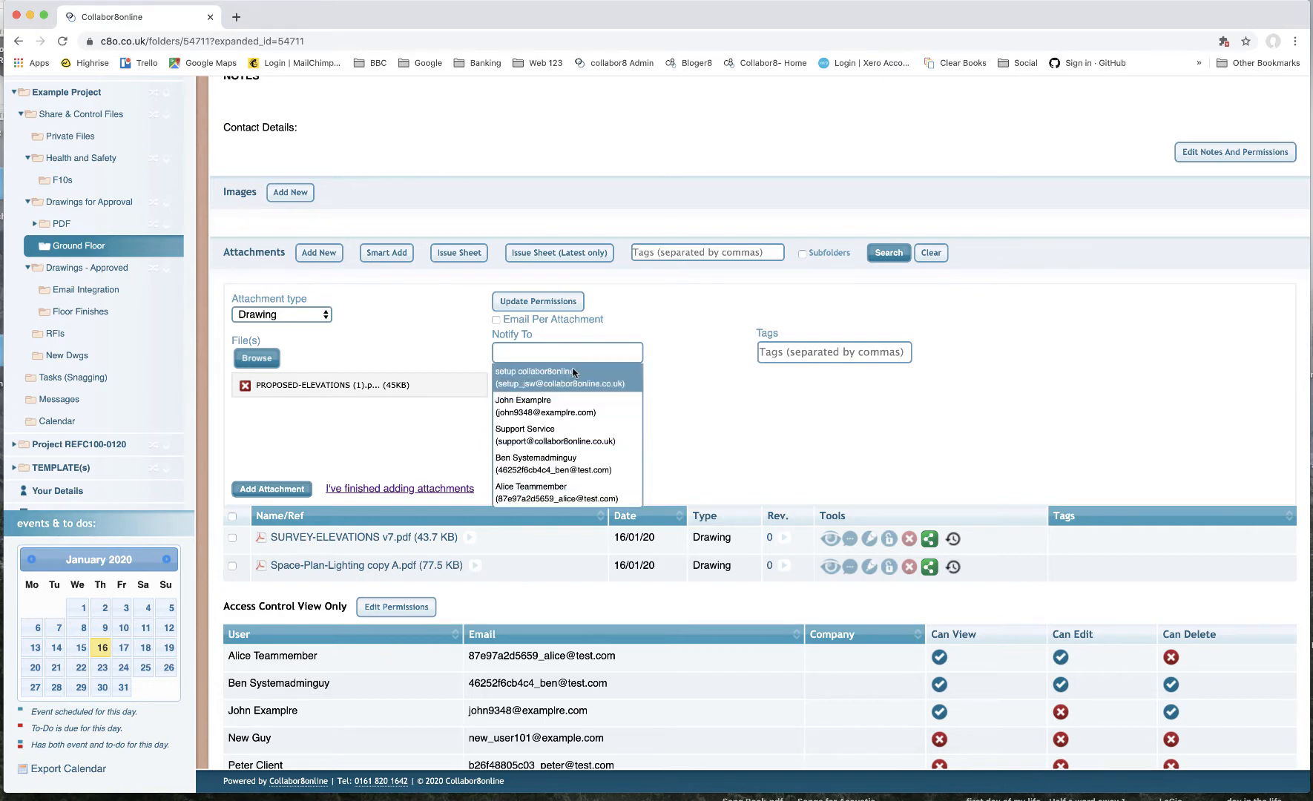
{"action": "left_click", "coordinate": [560, 461]}
{"action": "left_click", "coordinate": [571, 374]}
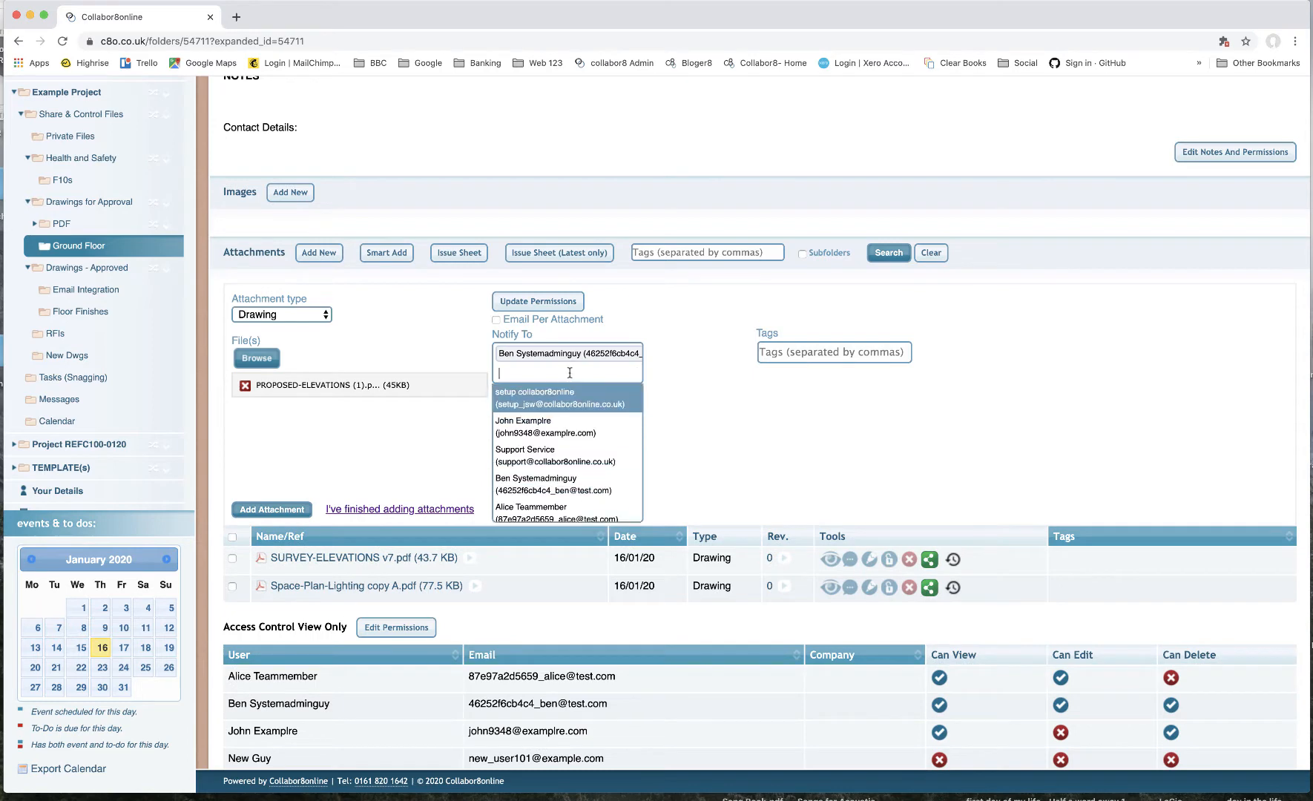
{"action": "left_click", "coordinate": [569, 508]}
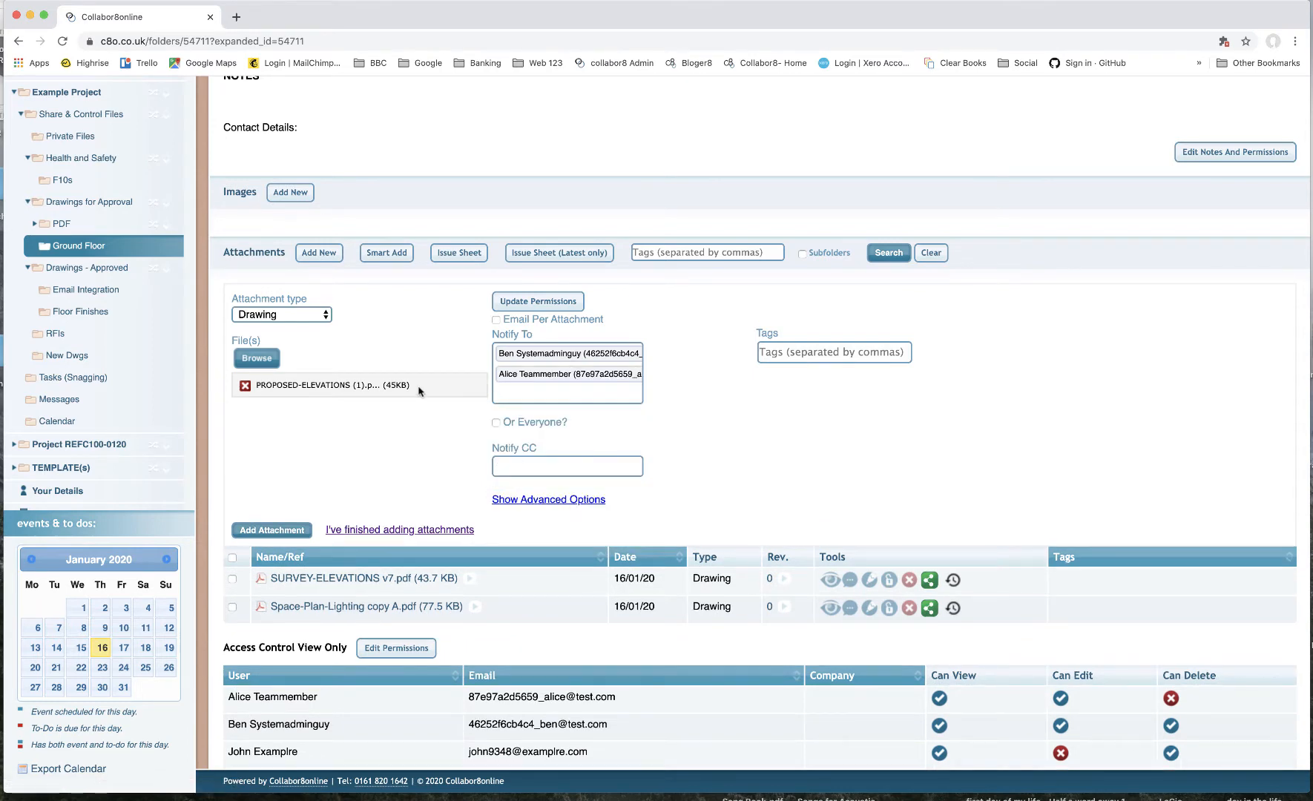
- Open the advanced options and set the custom notification body to "Hey Guys New docs please review.."
{"action": "left_click", "coordinate": [553, 502]}
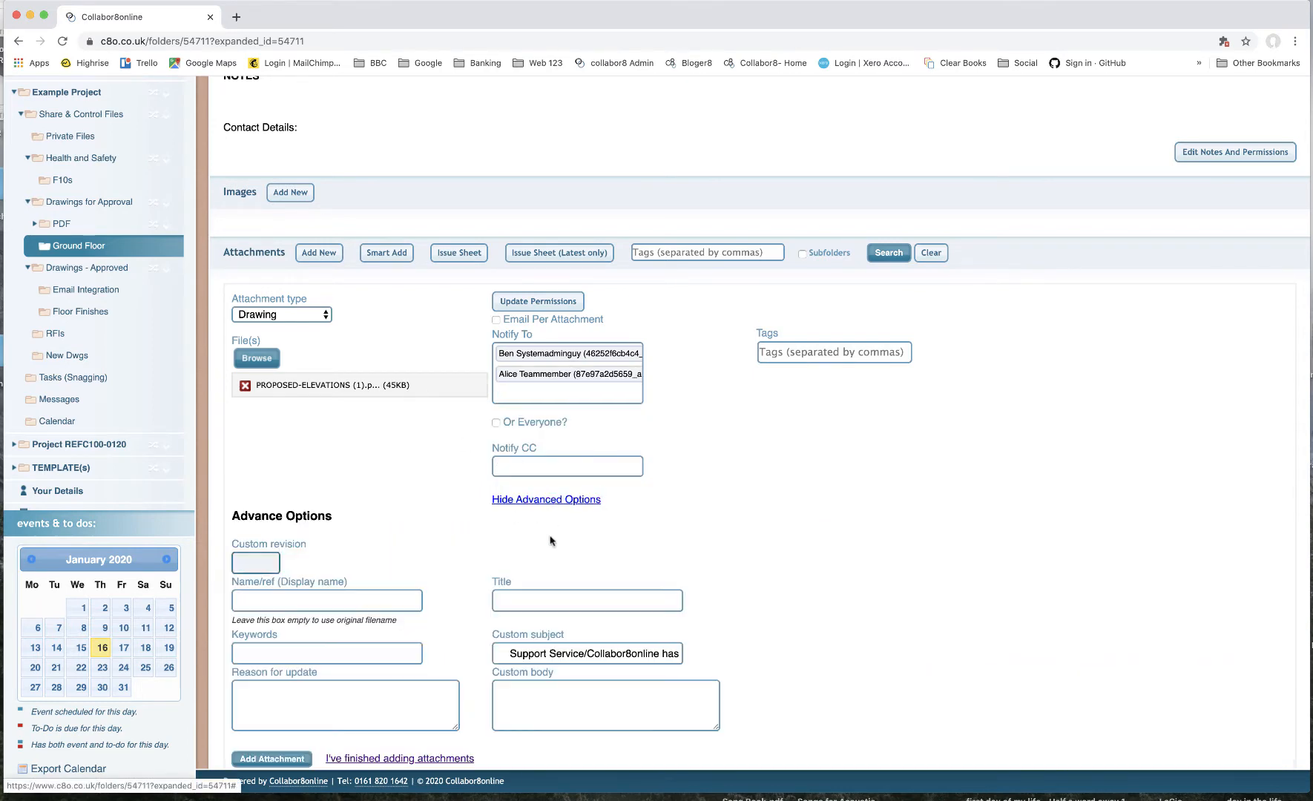
{"action": "left_click", "coordinate": [547, 697]}
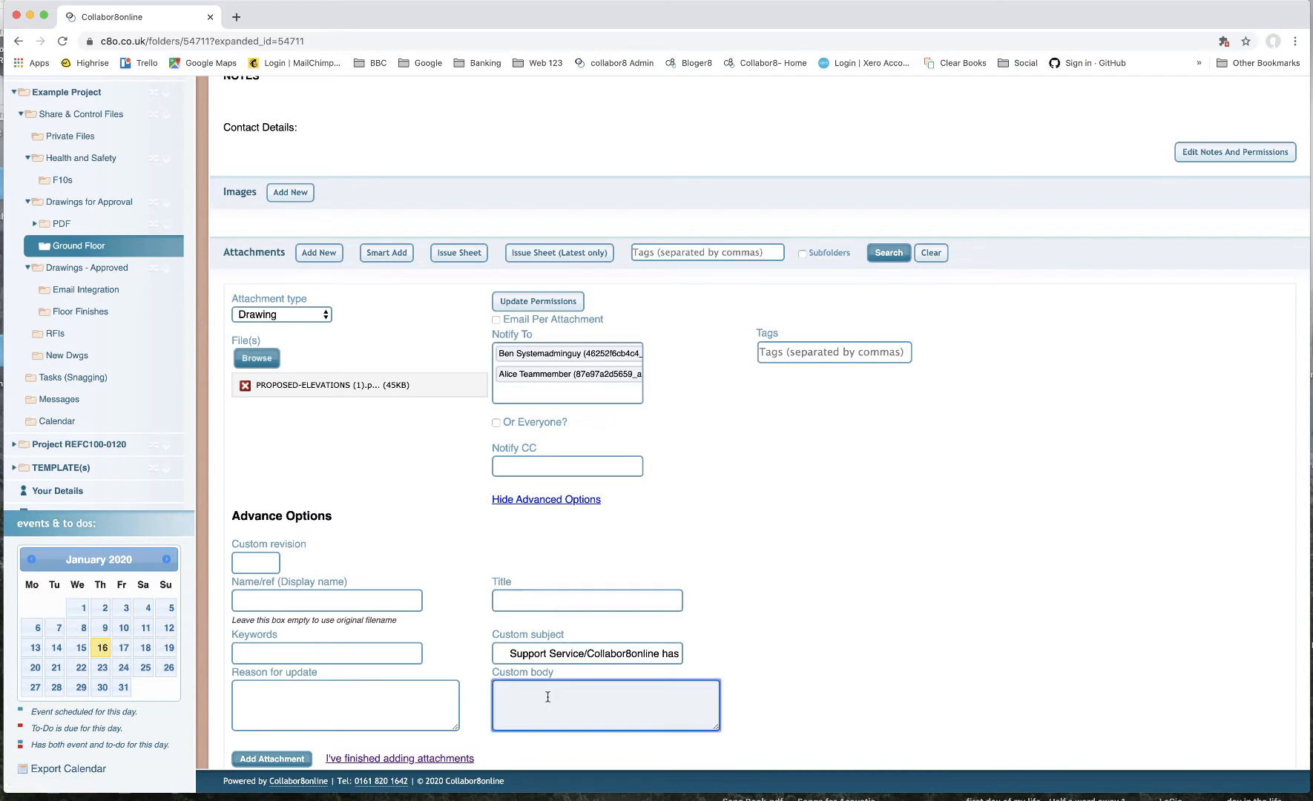
{"action": "type", "text": "Hey Guys"}
{"action": "type", "text": "New docs "}
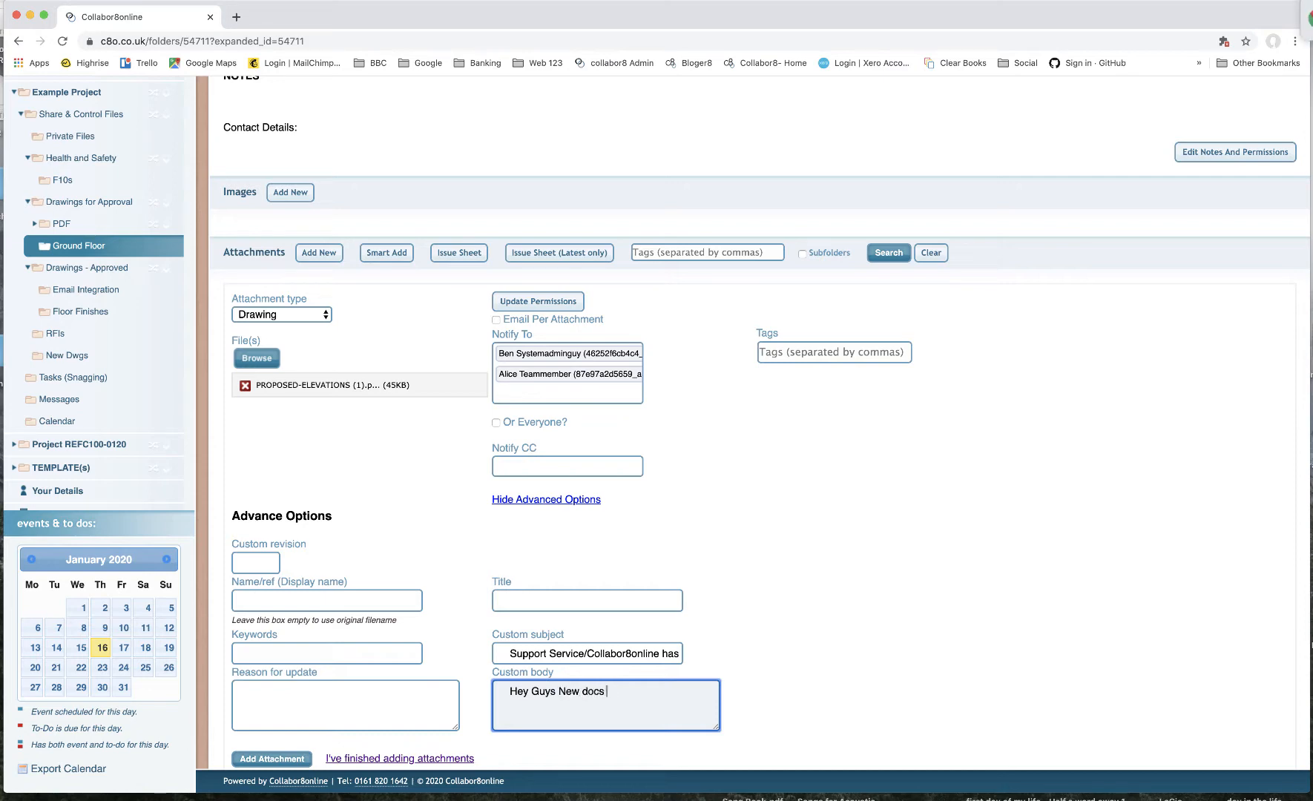
{"action": "type", "text": "please review.."}
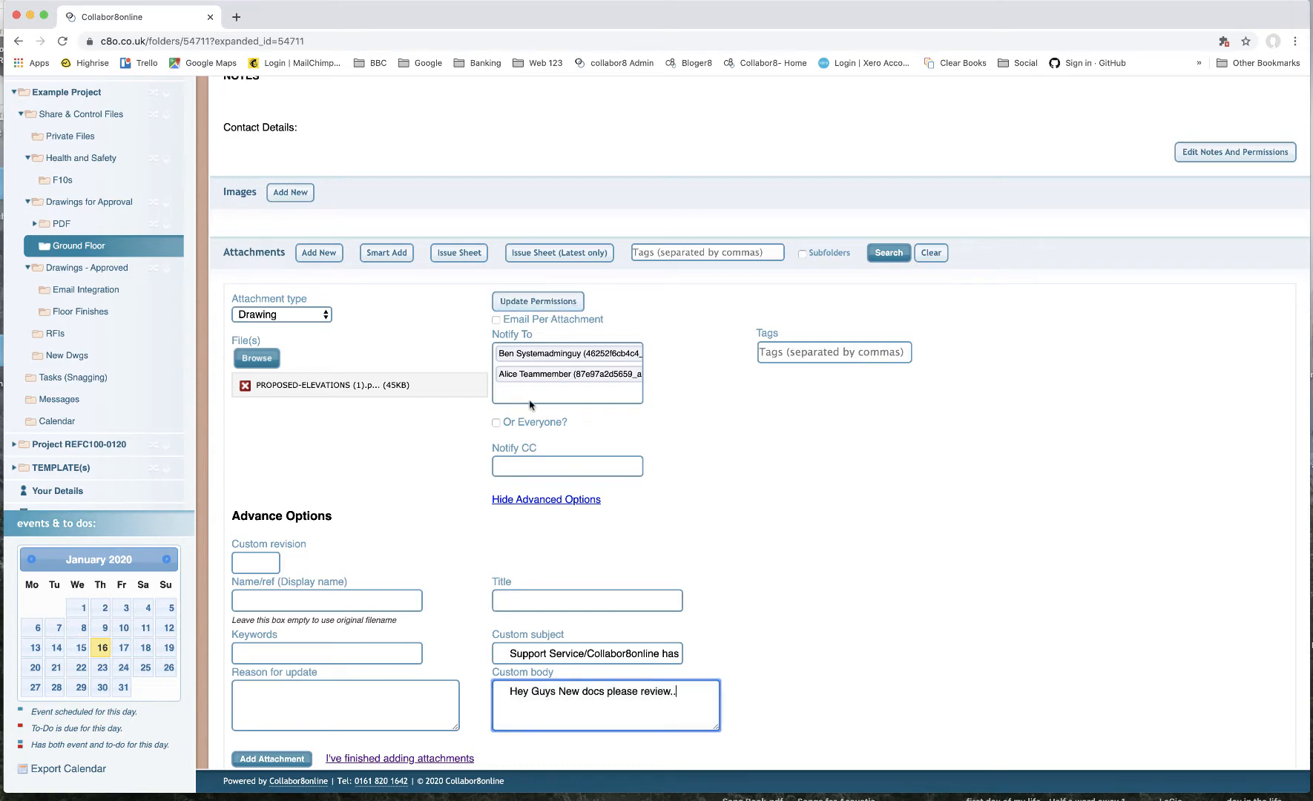
- Add the attachment and finish adding attachments
{"action": "scroll", "coordinate": [487, 450], "scroll_direction": "down", "scroll_amount": 3}
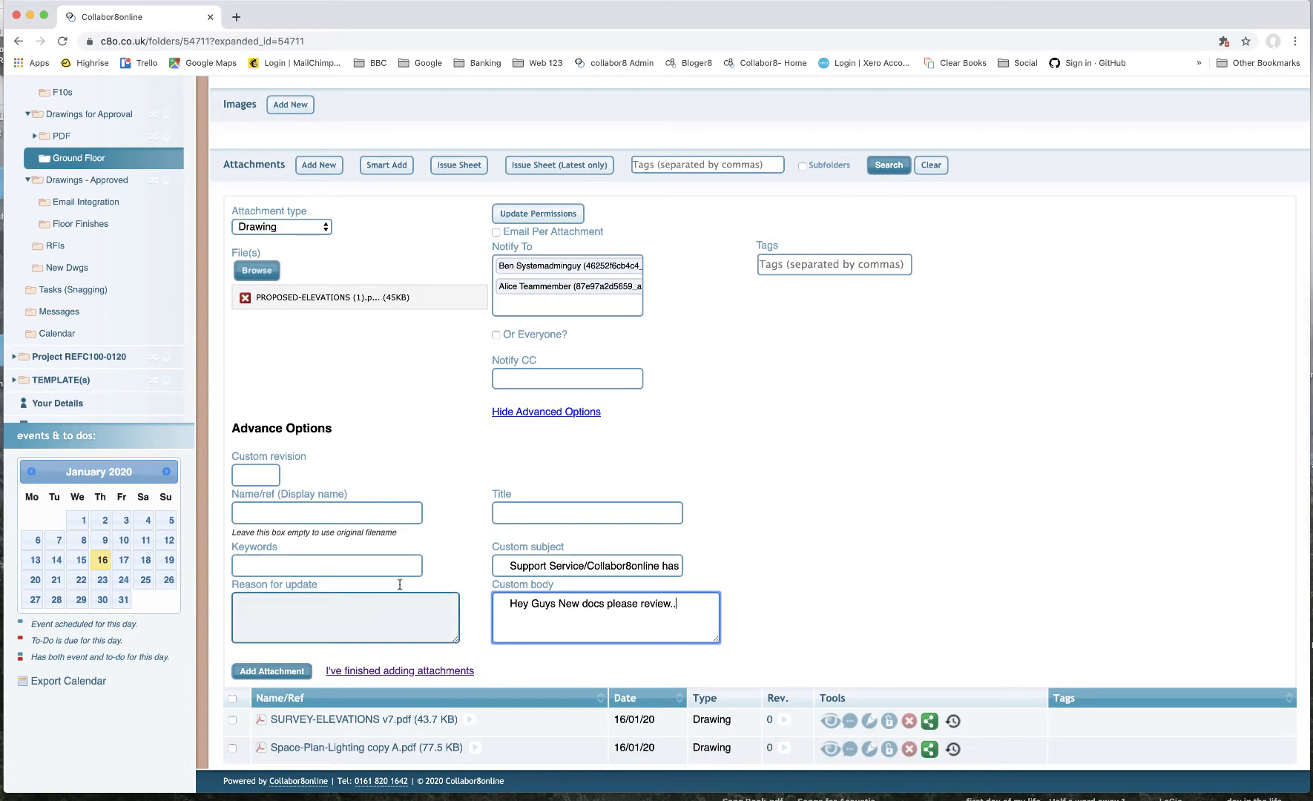
{"action": "left_click", "coordinate": [295, 674]}
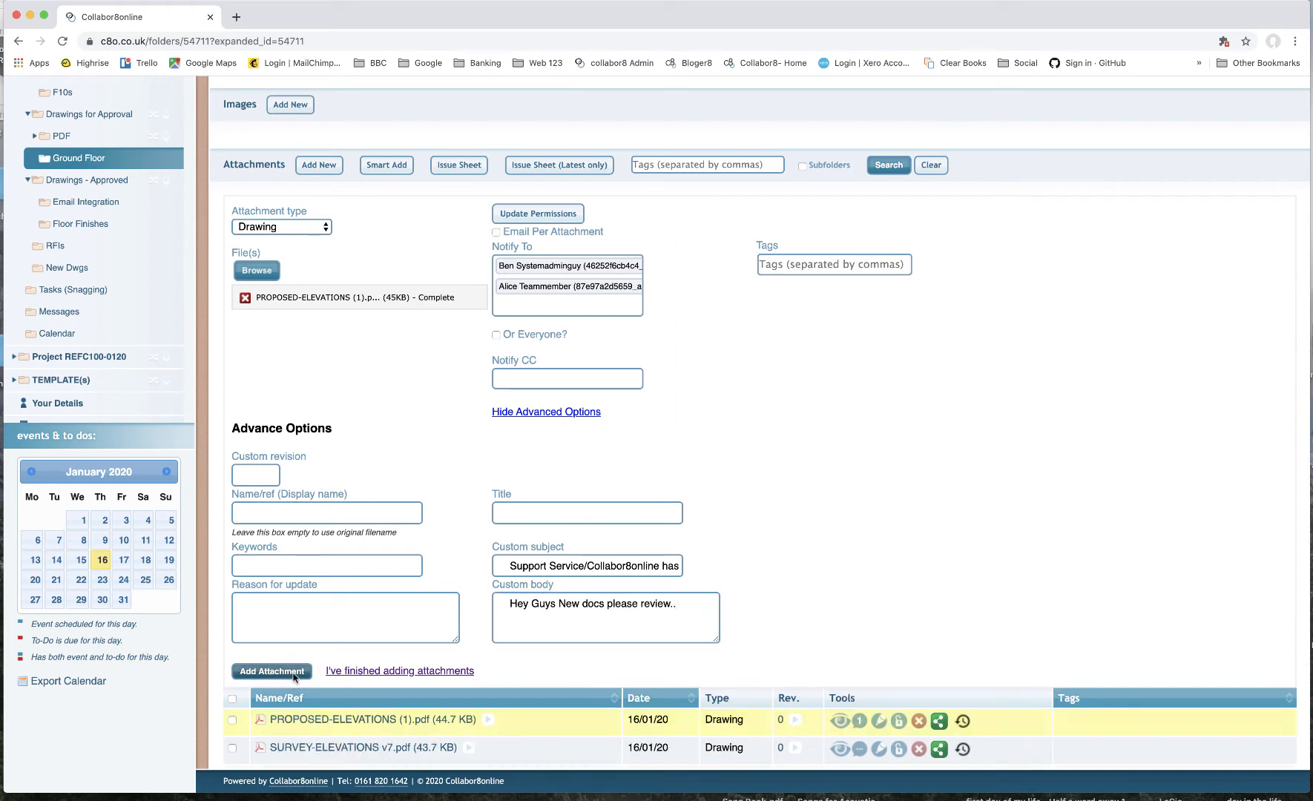
{"action": "left_click", "coordinate": [358, 672]}
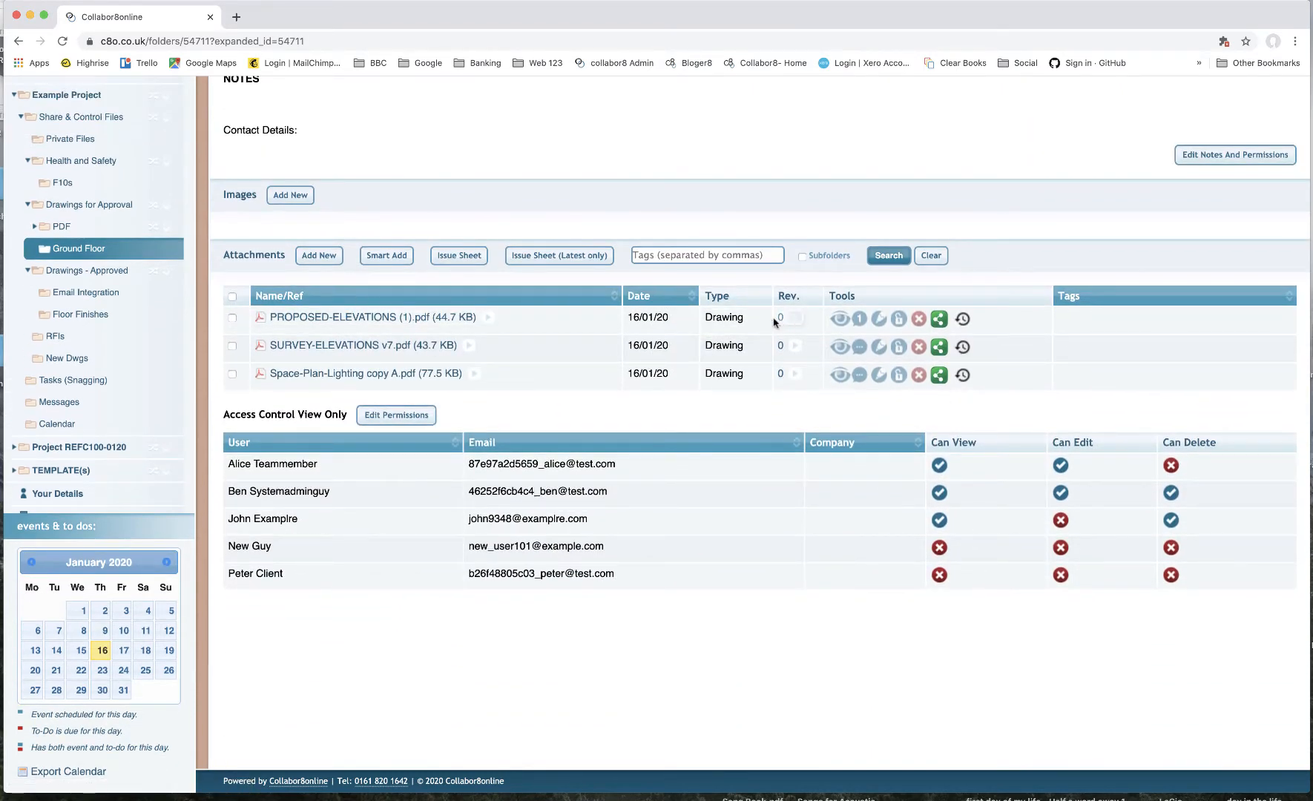
- Open the message thread for PROPOSED-ELEVATIONS (1).pdf to review its notification, then close it
{"action": "scroll", "coordinate": [576, 333], "scroll_direction": "up", "scroll_amount": 1}
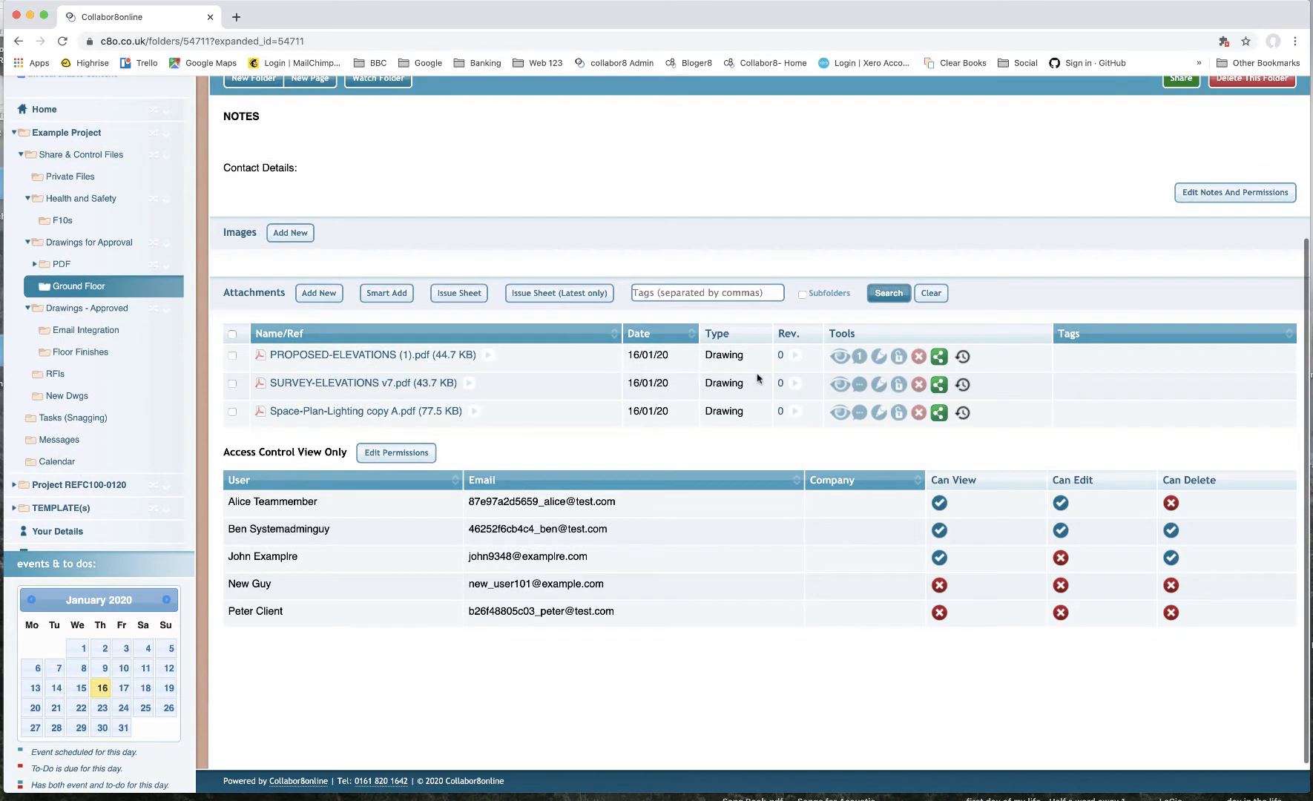
{"action": "left_click", "coordinate": [858, 361]}
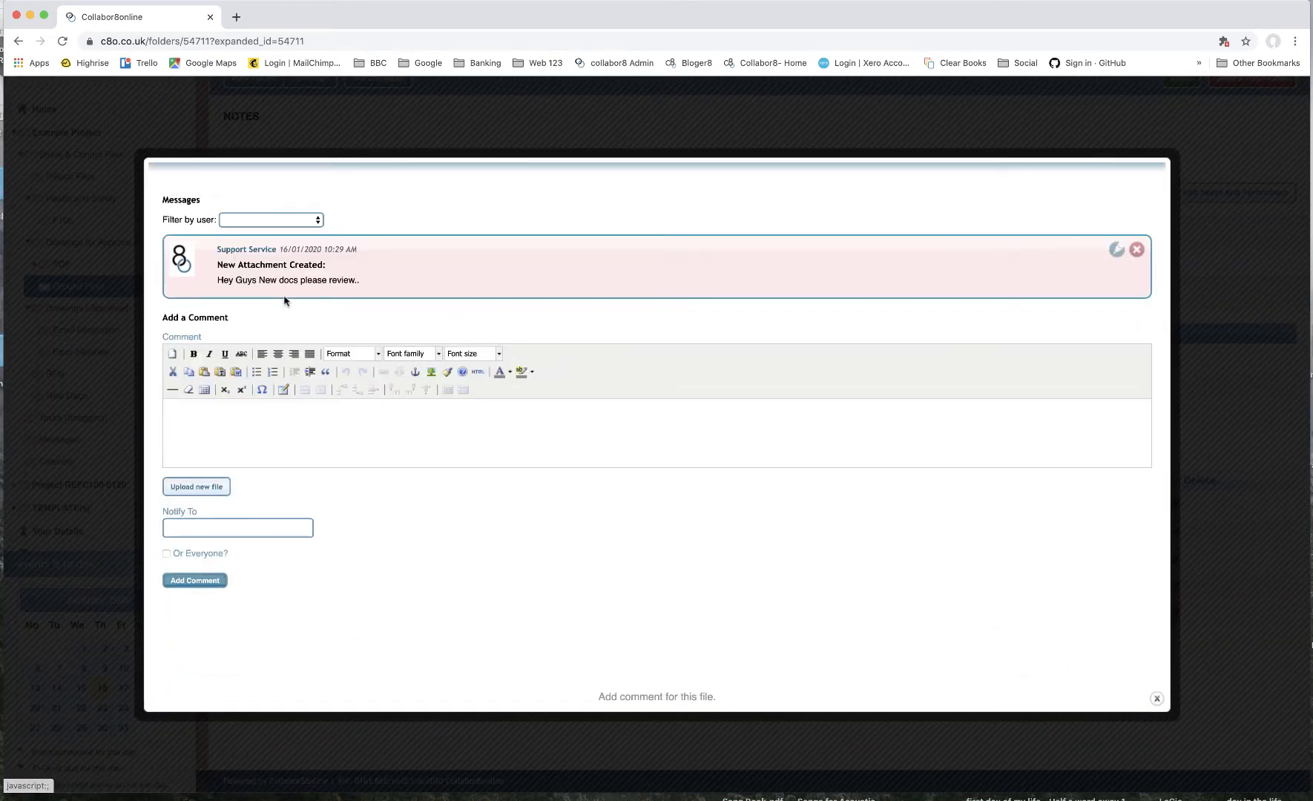
{"action": "left_click", "coordinate": [1157, 701]}
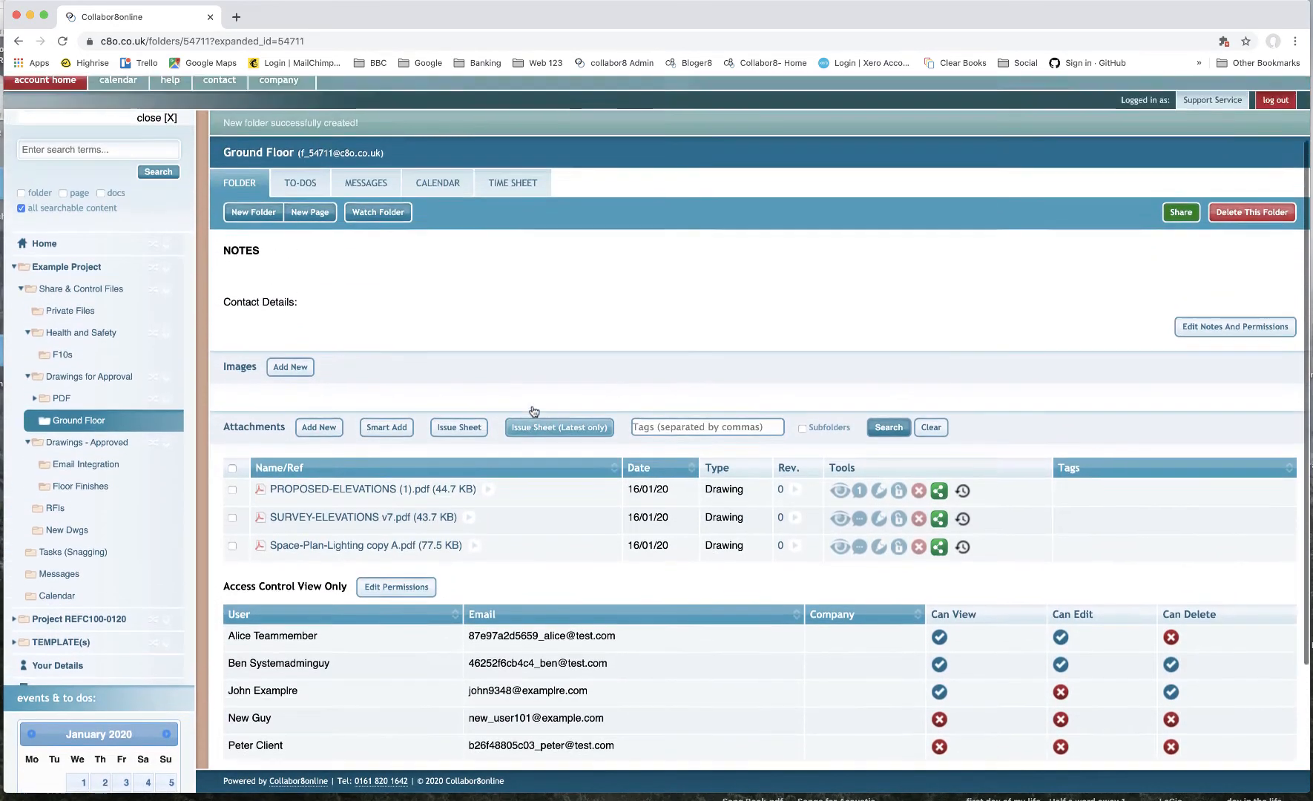
- Smart-add PROPOSED-ELEVATIONS (4).pdf, PROPOSED-ELEVATIONS (GF1).pdf and Space-Plan-Lighting copy C2.1.pdf to the Ground Floor folder
{"action": "scroll", "coordinate": [534, 412], "scroll_direction": "up", "scroll_amount": 1}
{"action": "mouse_move", "coordinate": [353, 176]}
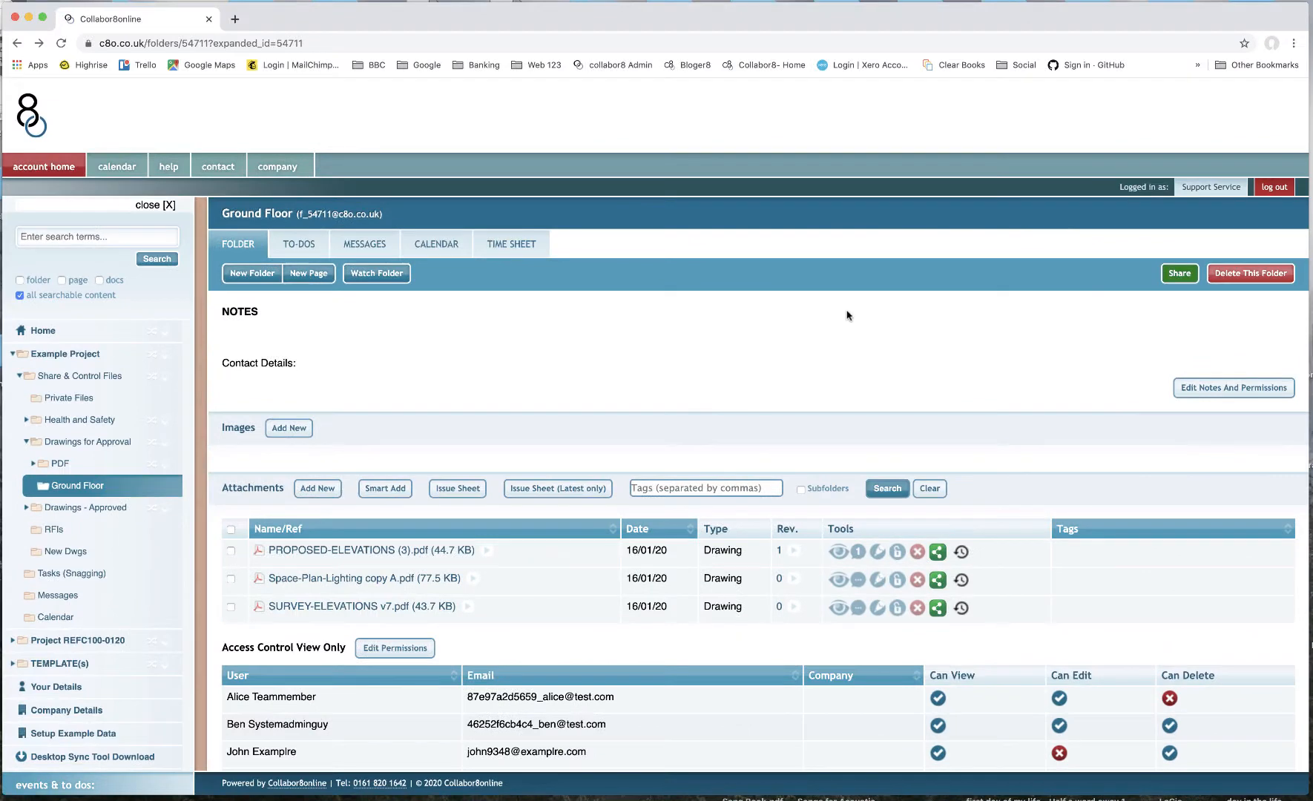
{"action": "left_click", "coordinate": [386, 488]}
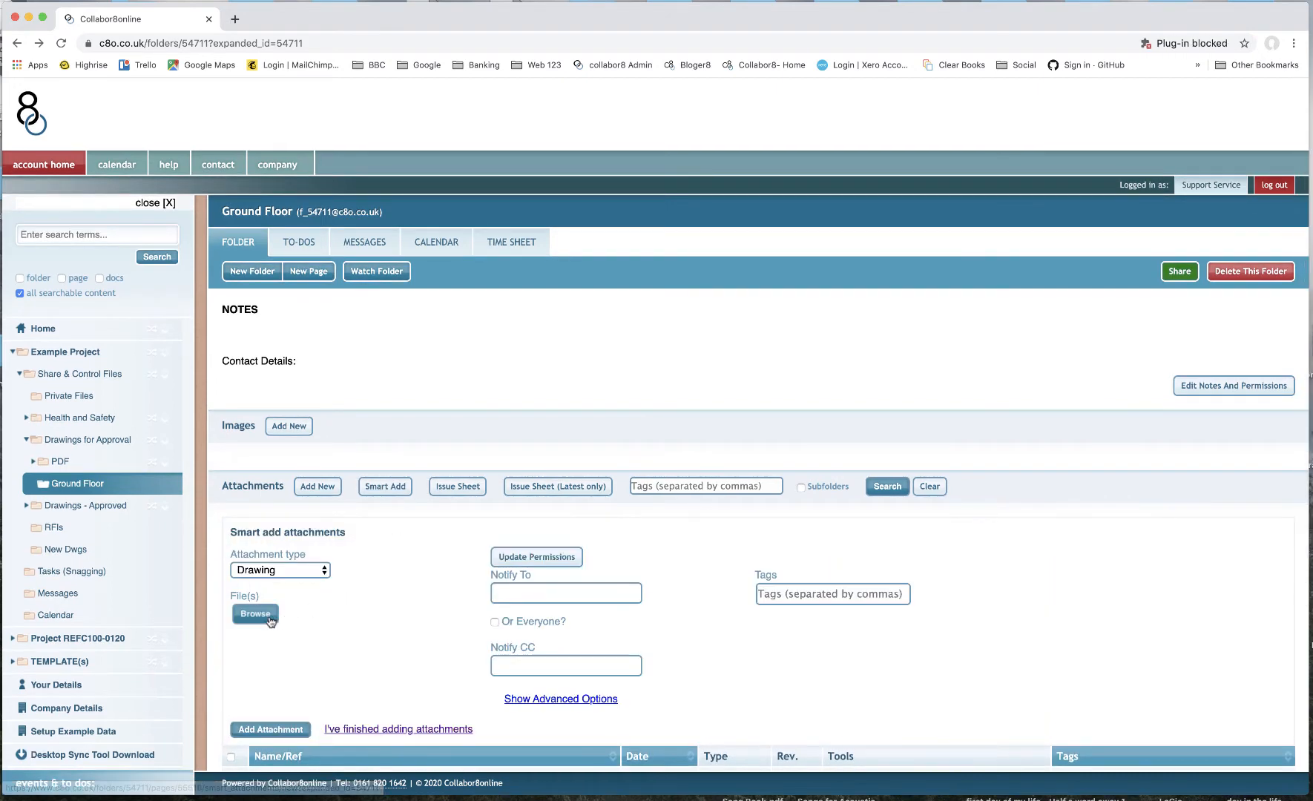
{"action": "left_click", "coordinate": [255, 615]}
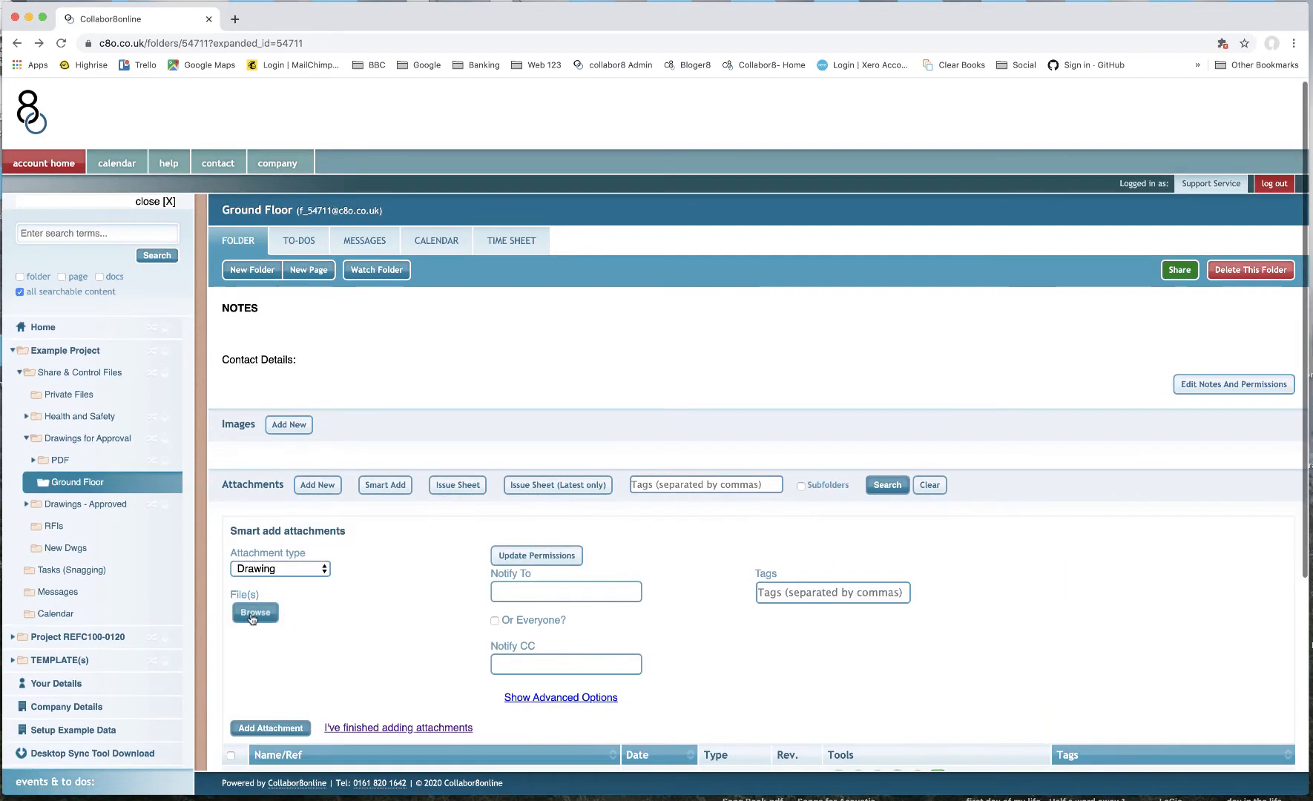
{"action": "scroll", "coordinate": [410, 337], "scroll_direction": "down", "scroll_amount": 15}
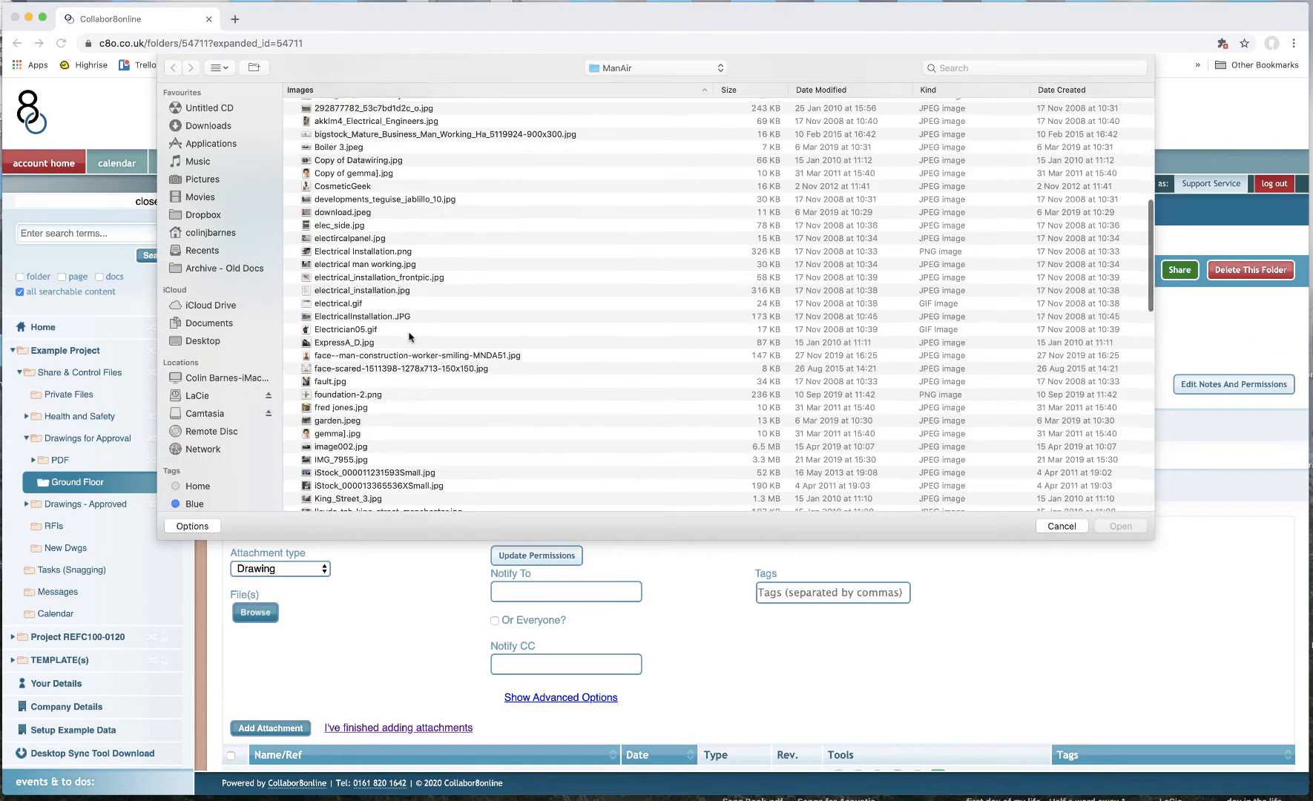
{"action": "scroll", "coordinate": [393, 423], "scroll_direction": "down", "scroll_amount": 2}
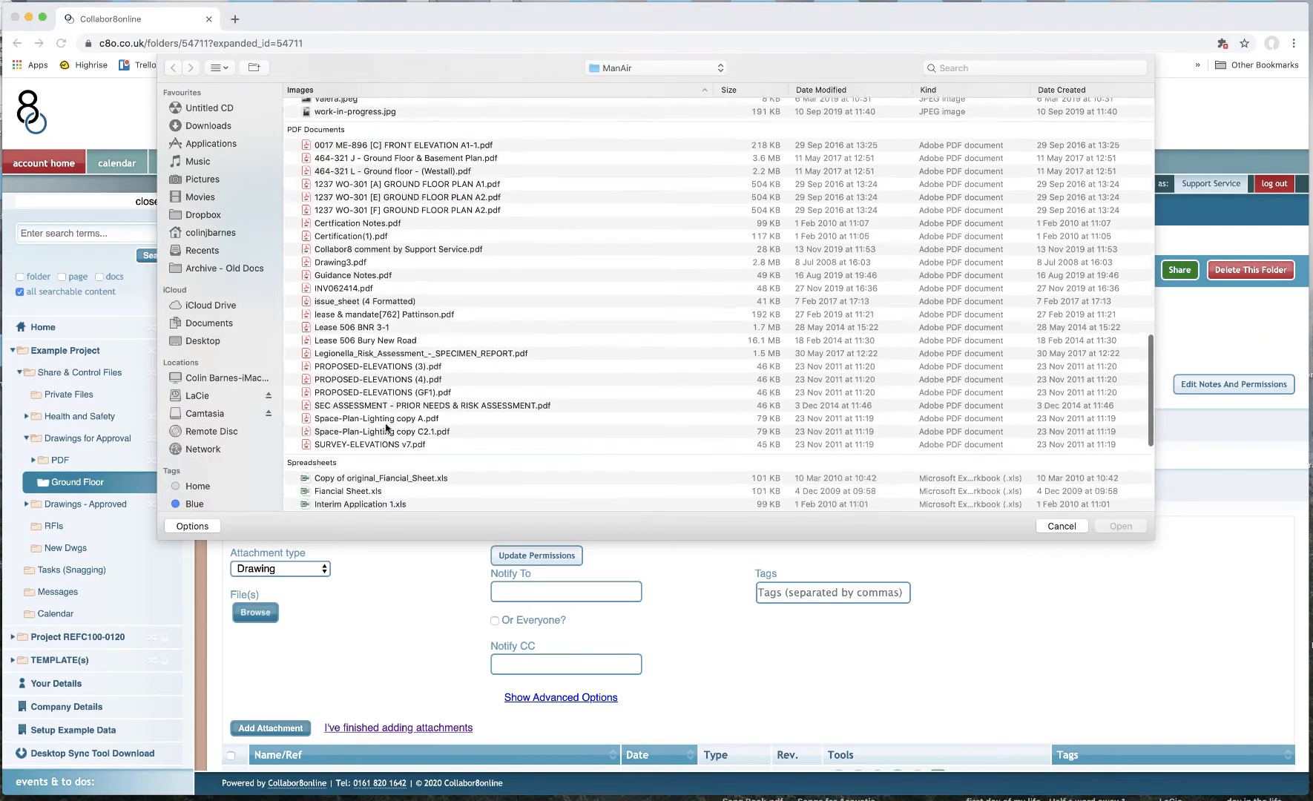
{"action": "left_click", "coordinate": [388, 363]}
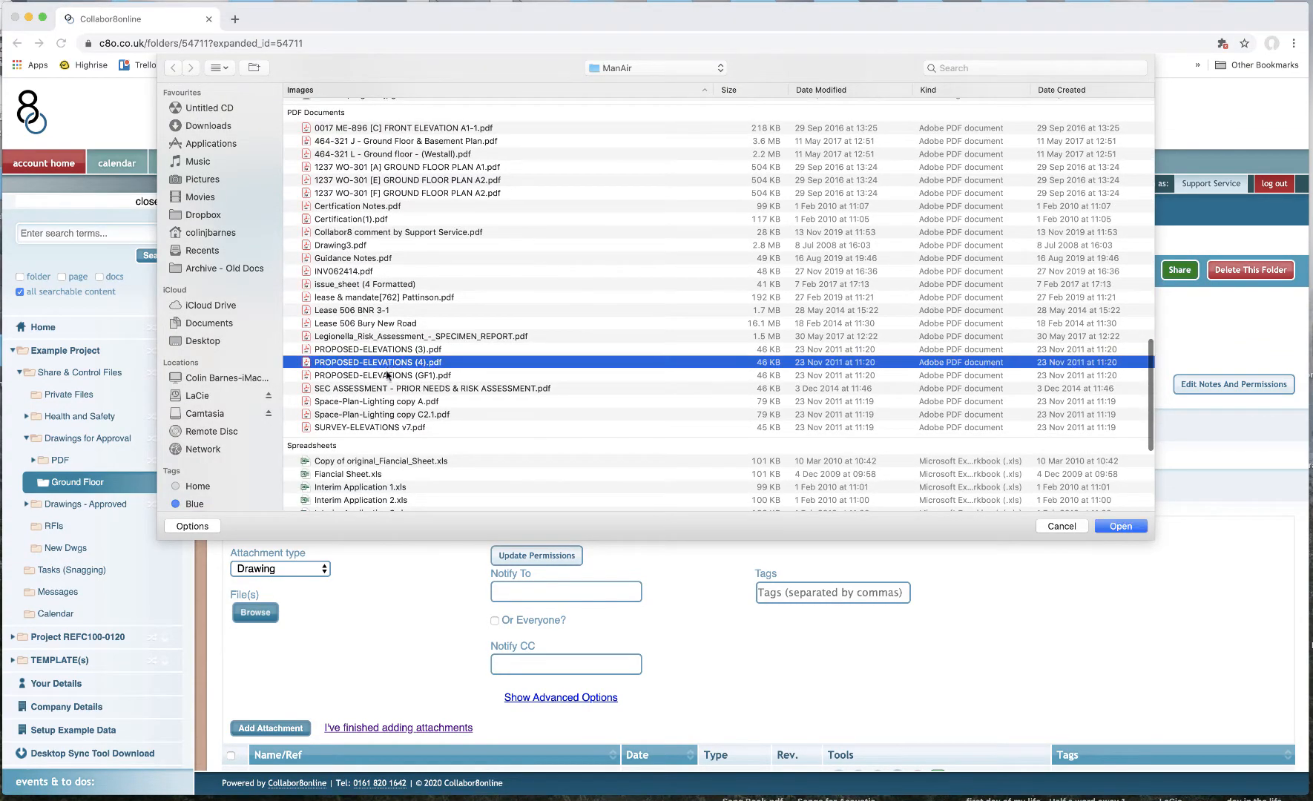
{"action": "left_click", "coordinate": [386, 375], "text": "shift"}
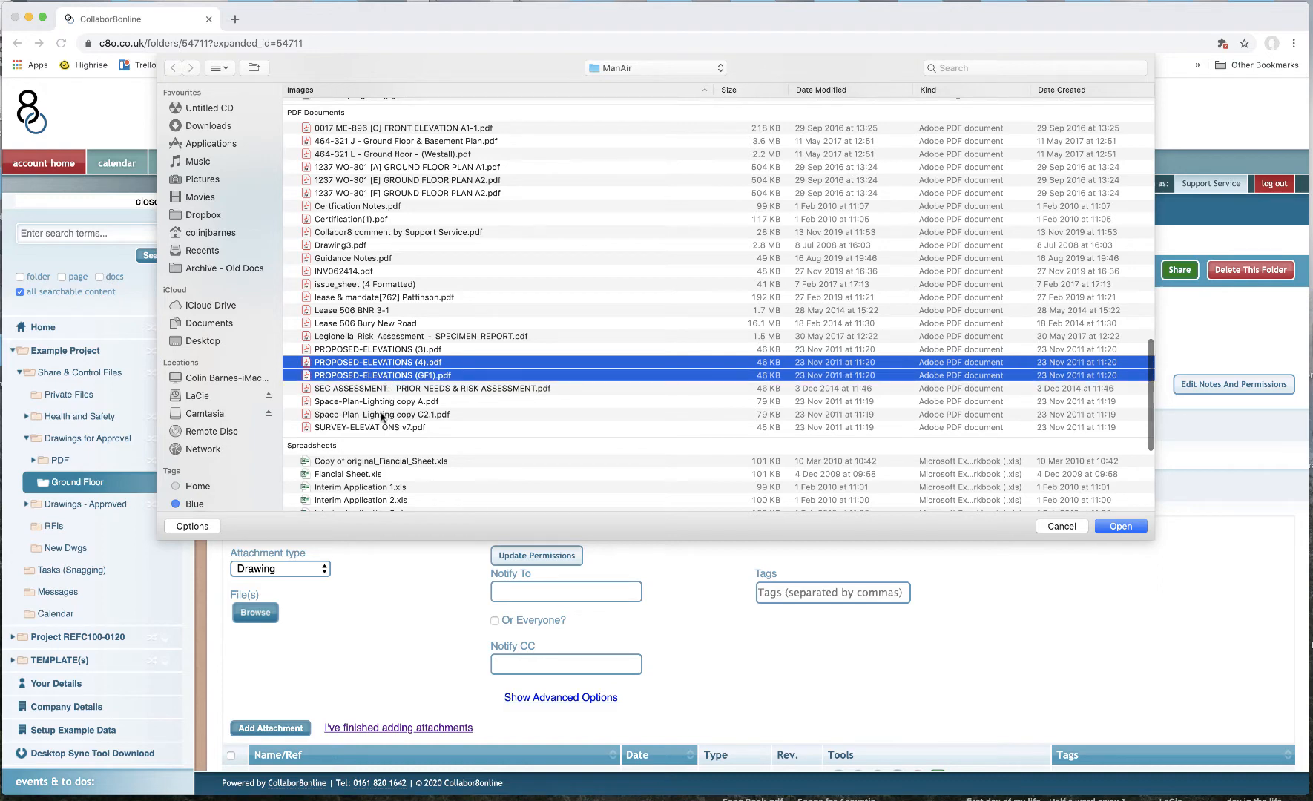
{"action": "left_click", "coordinate": [382, 414], "text": "super"}
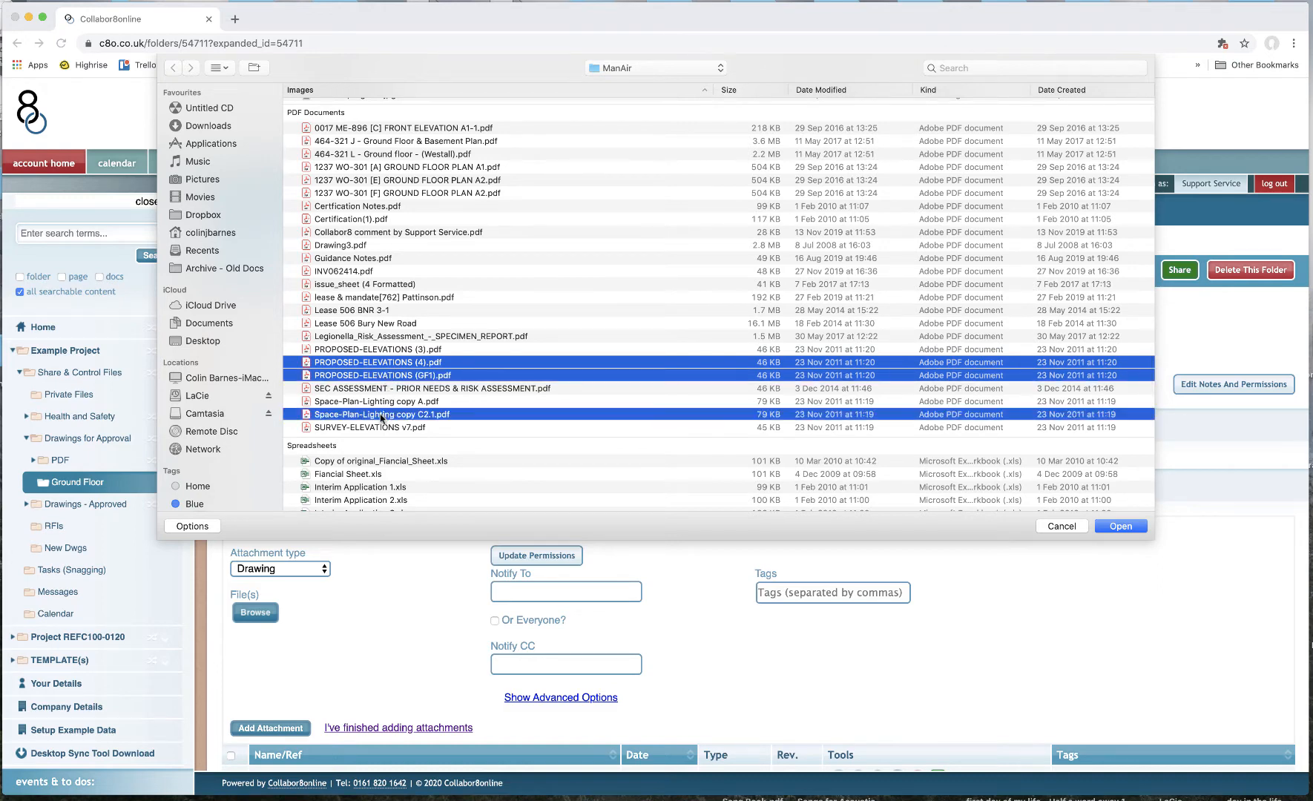
{"action": "left_click", "coordinate": [1121, 526]}
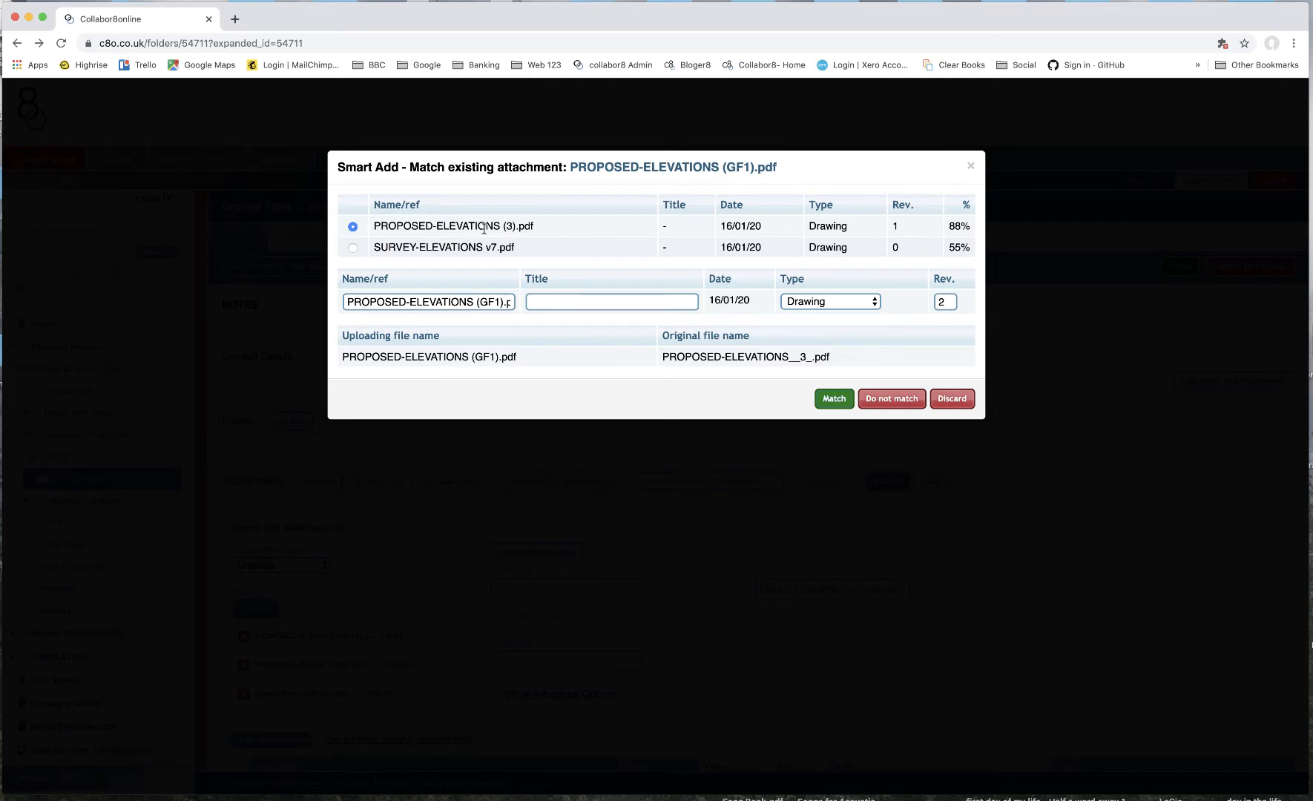
- Keep PROPOSED-ELEVATIONS (GF1).pdf unmatched and match PROPOSED-ELEVATIONS (4).pdf to PROPOSED-ELEVATIONS (3).pdf as revision 2
{"action": "left_click", "coordinate": [892, 400]}
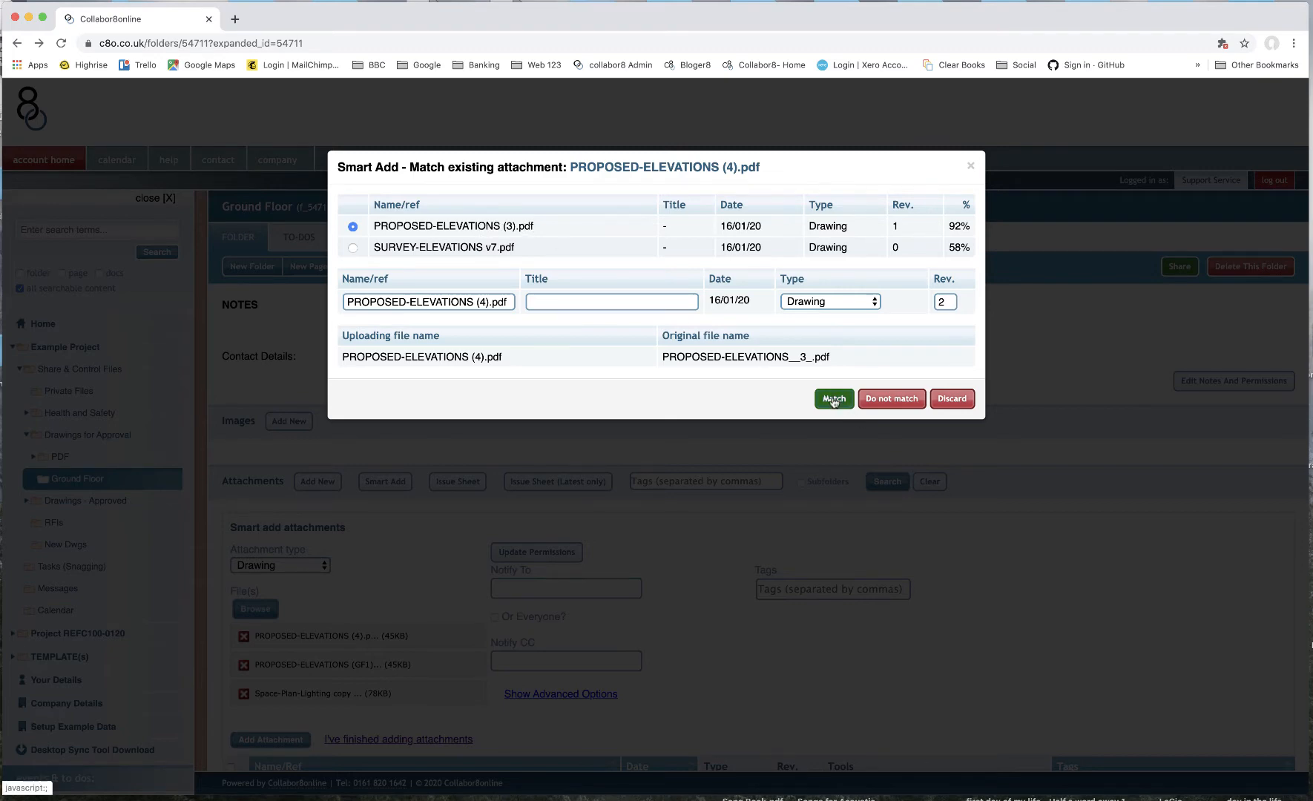
{"action": "left_click", "coordinate": [946, 303]}
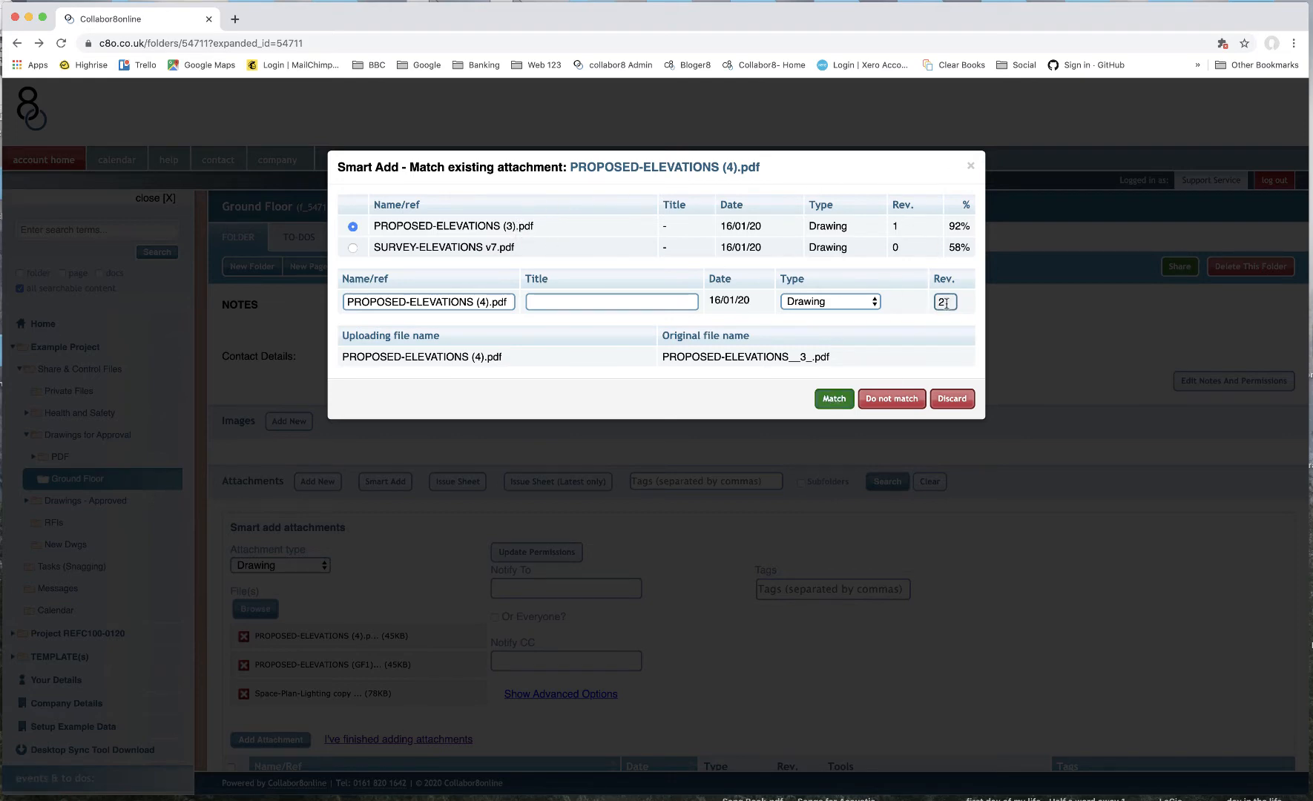
{"action": "left_click", "coordinate": [834, 399]}
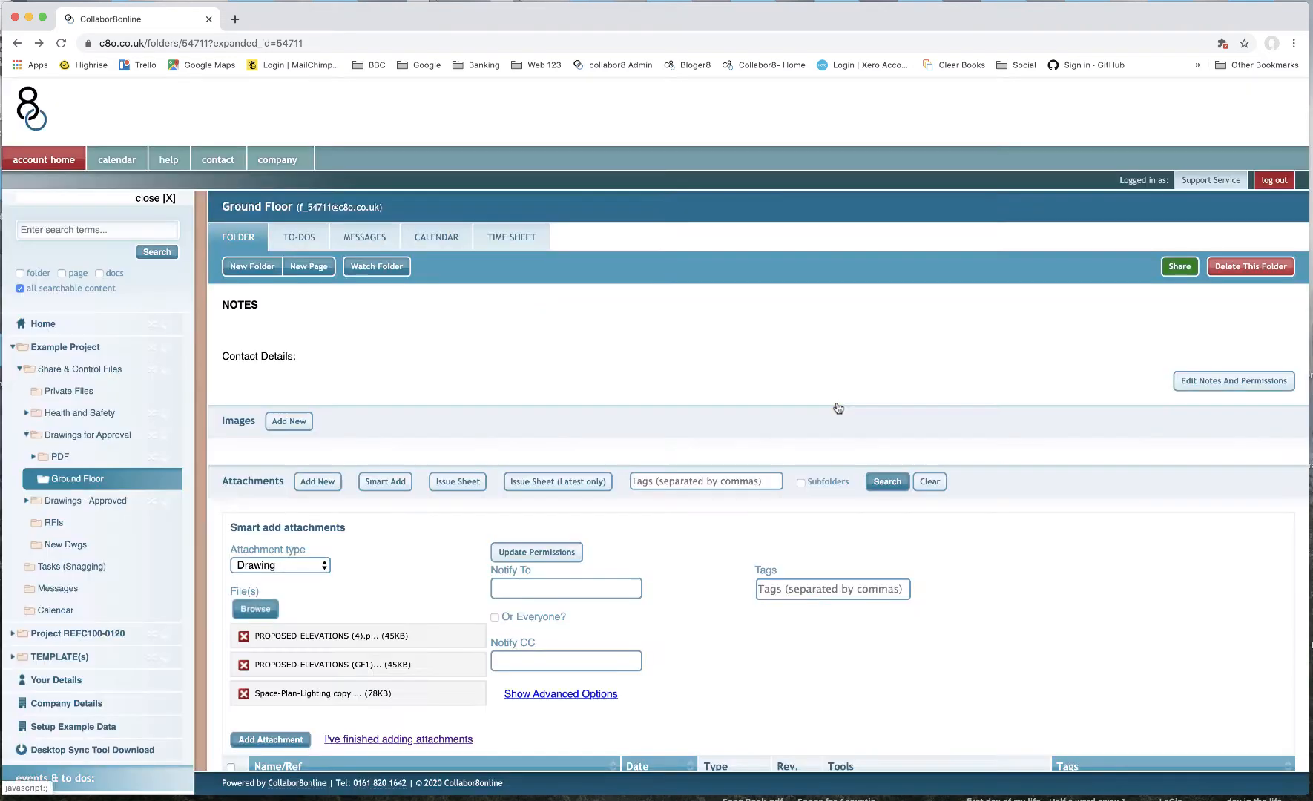
- Upload the three smart-added files and finish adding attachments
{"action": "scroll", "coordinate": [717, 557], "scroll_direction": "down", "scroll_amount": 3}
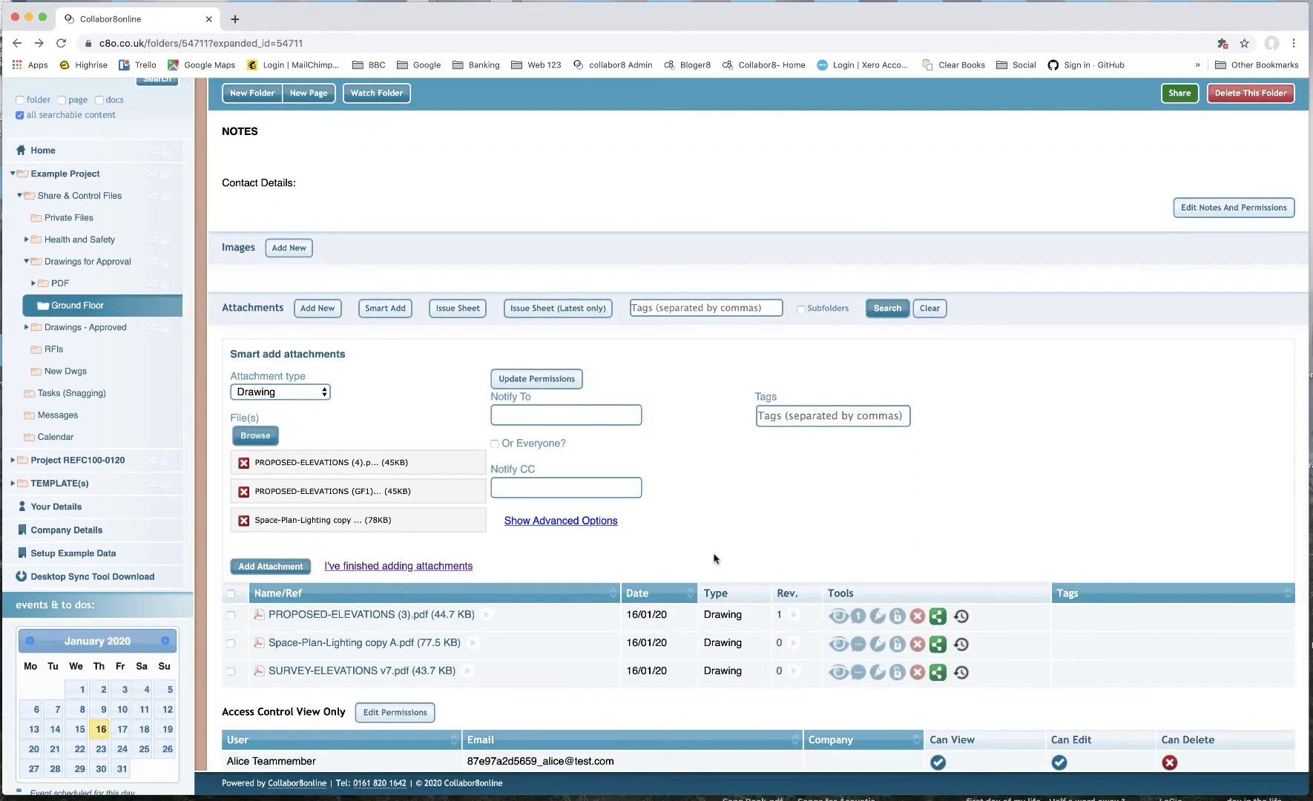
{"action": "left_click", "coordinate": [297, 568]}
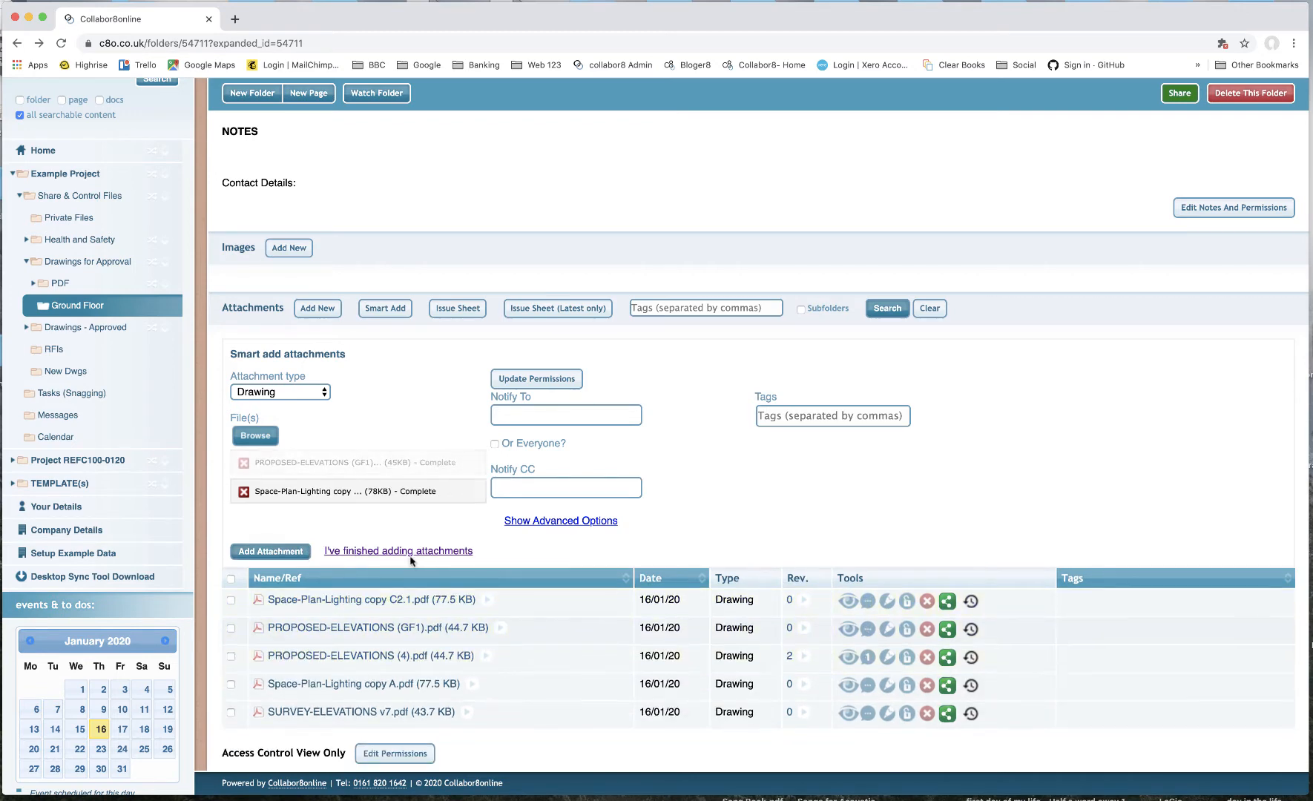
{"action": "left_click", "coordinate": [416, 550]}
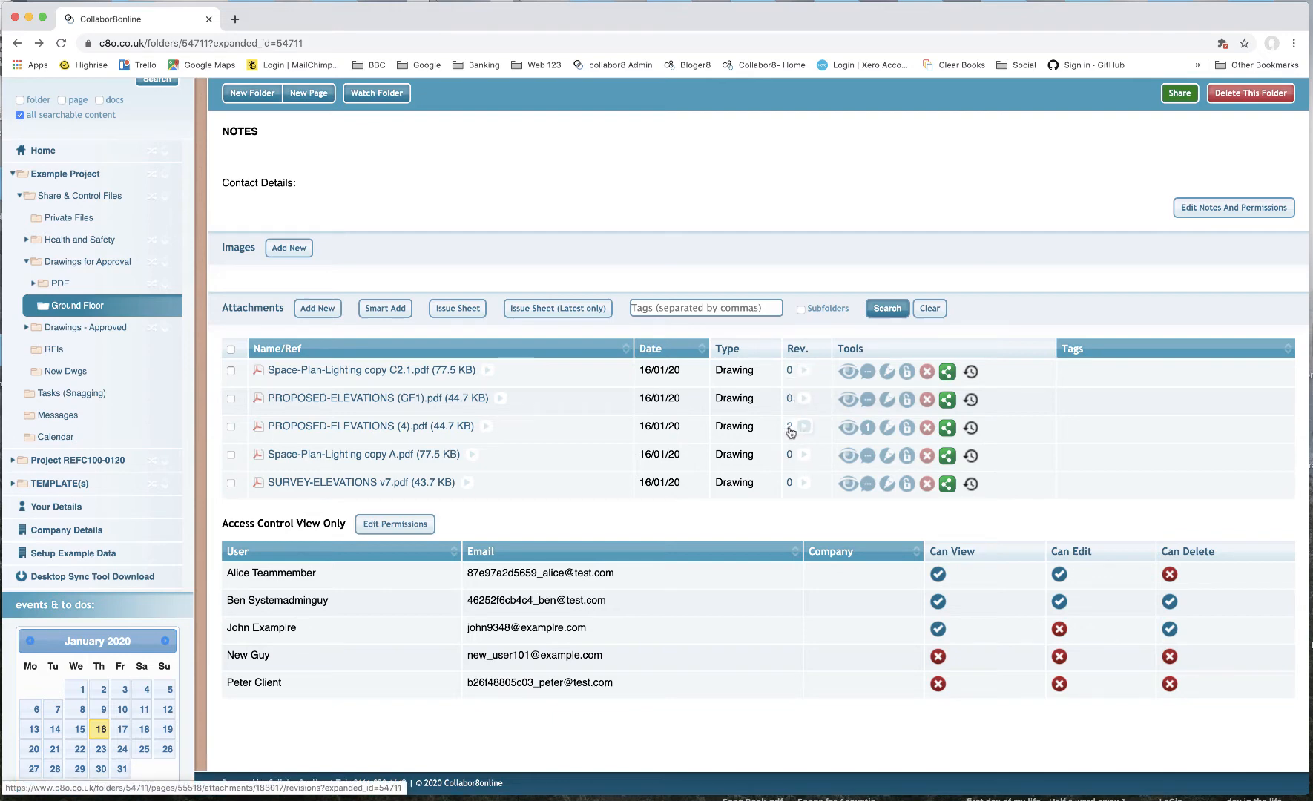
- Open the revision history of PROPOSED-ELEVATIONS (4).pdf and return to the folder
{"action": "left_click", "coordinate": [791, 430]}
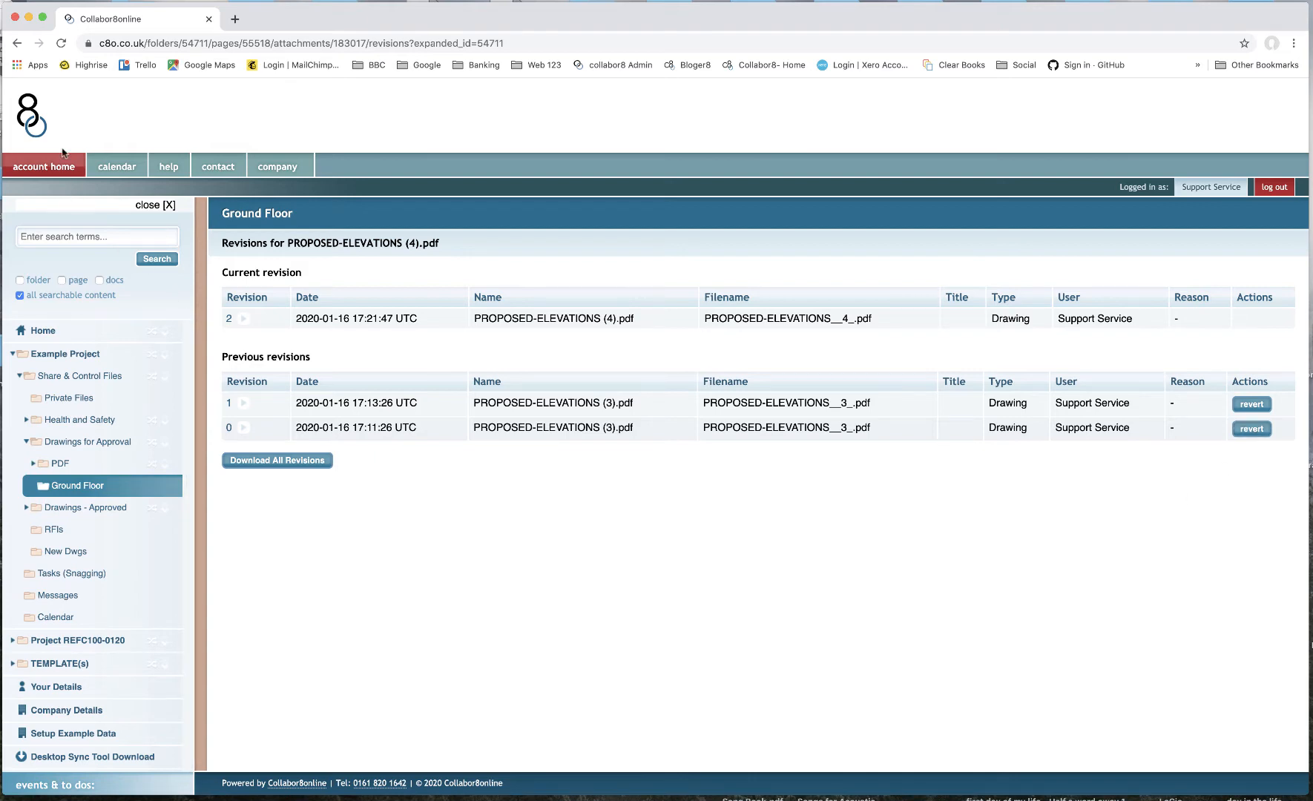
{"action": "left_click", "coordinate": [17, 43]}
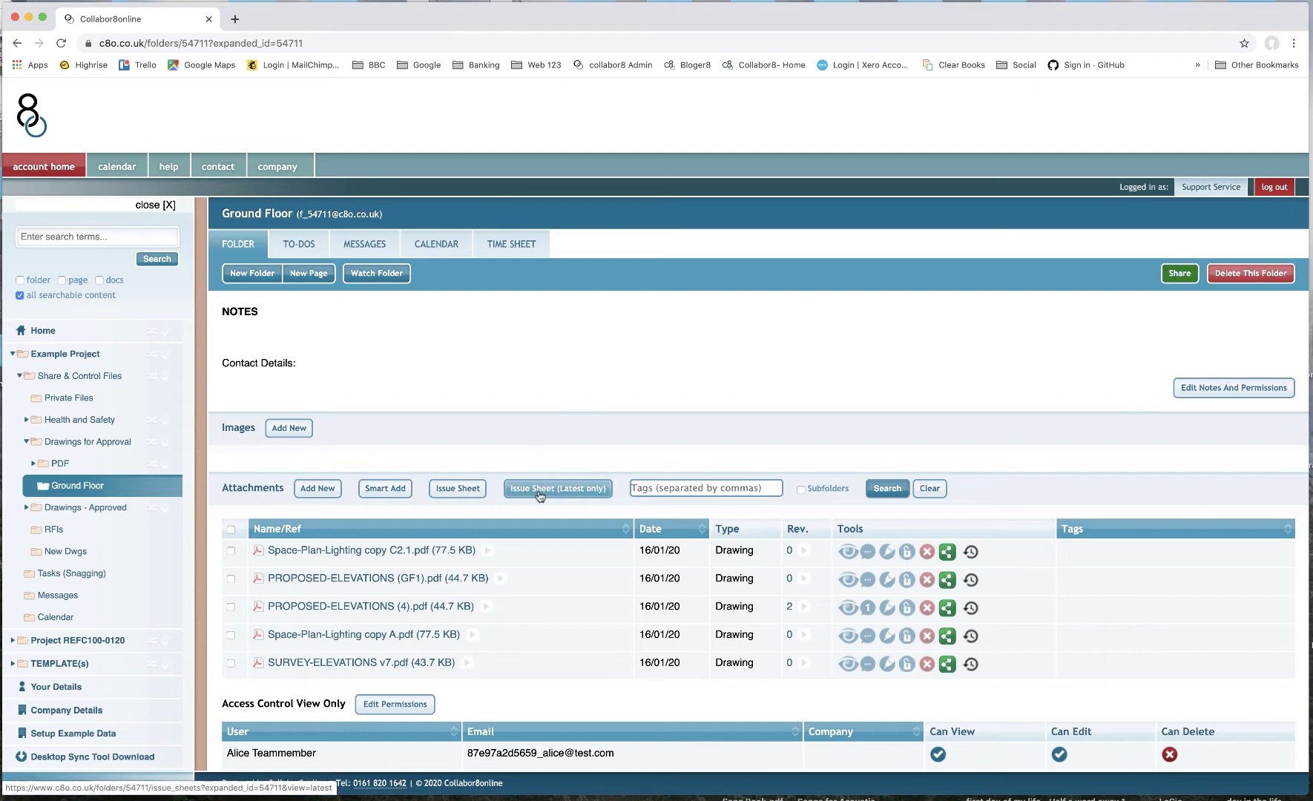
- Open the Drawings for Approval folder's issue sheet, then return to the Ground Floor folder
{"action": "left_click", "coordinate": [102, 443]}
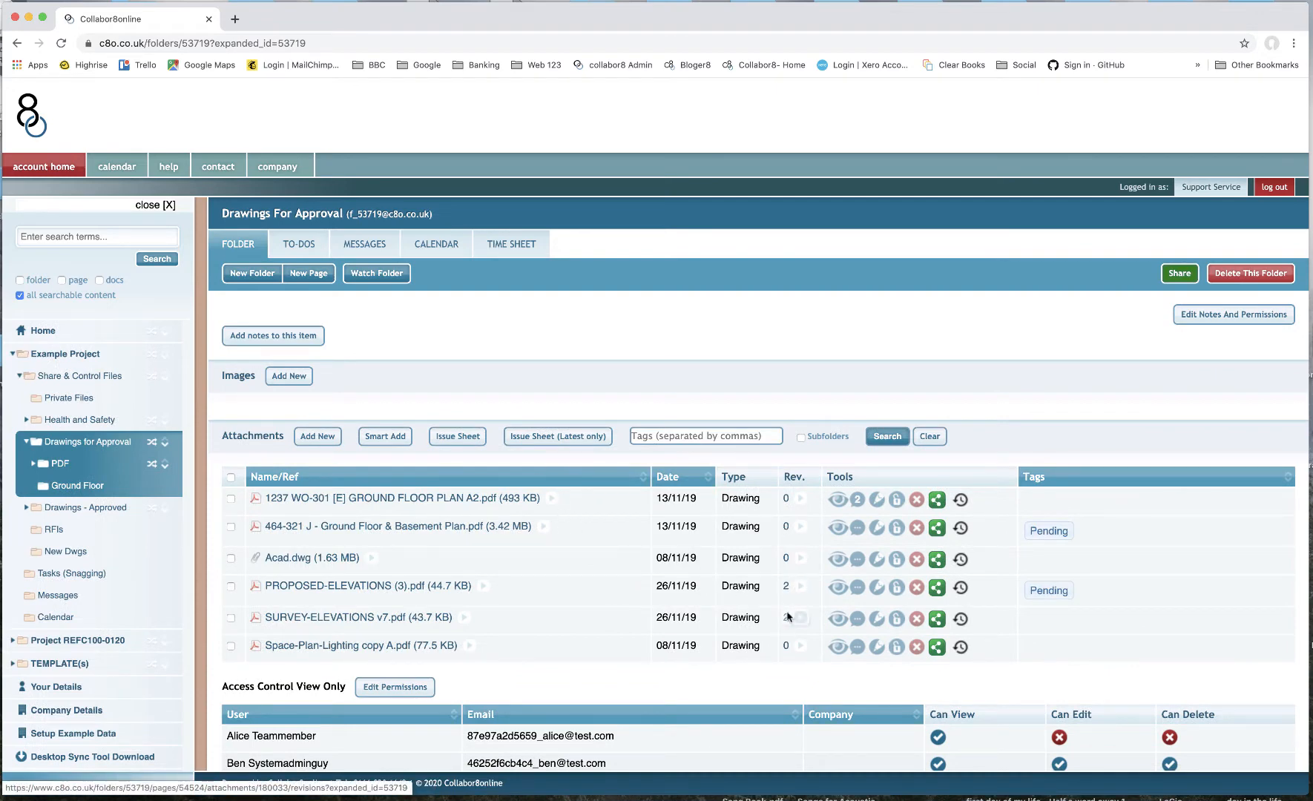
{"action": "left_click", "coordinate": [458, 439]}
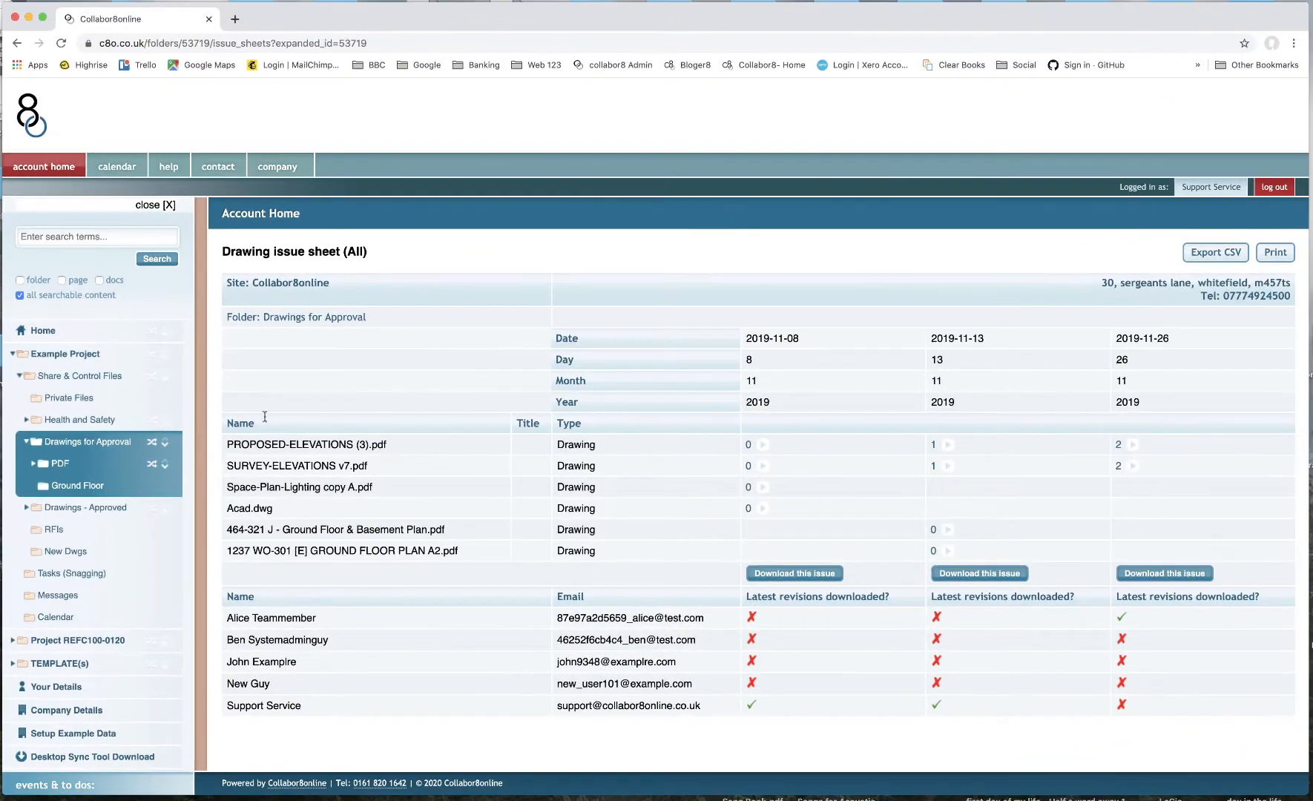
{"action": "left_click", "coordinate": [73, 487]}
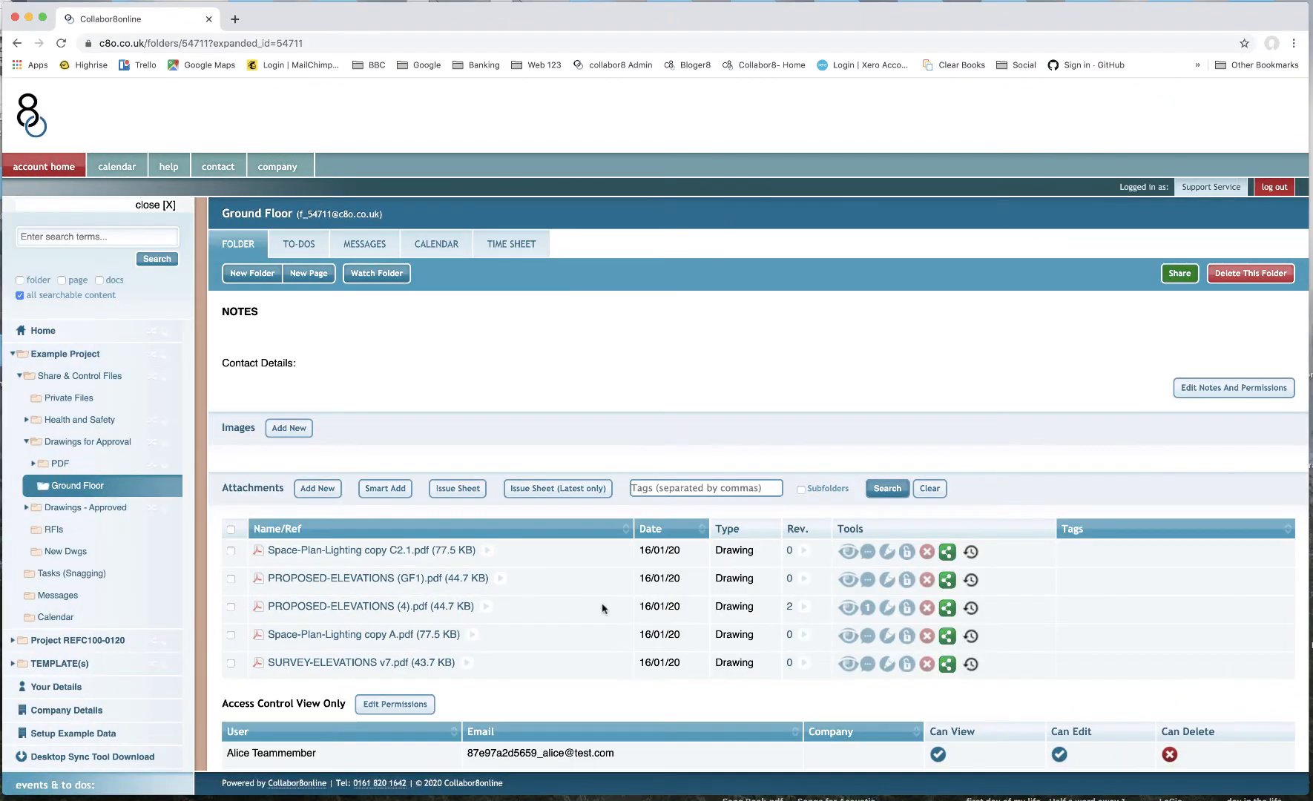
- View the Space-Plan-Lighting copy C2.1.pdf drawing
{"action": "scroll", "coordinate": [602, 564], "scroll_direction": "down", "scroll_amount": 2}
{"action": "scroll", "coordinate": [602, 608], "scroll_direction": "down", "scroll_amount": 2}
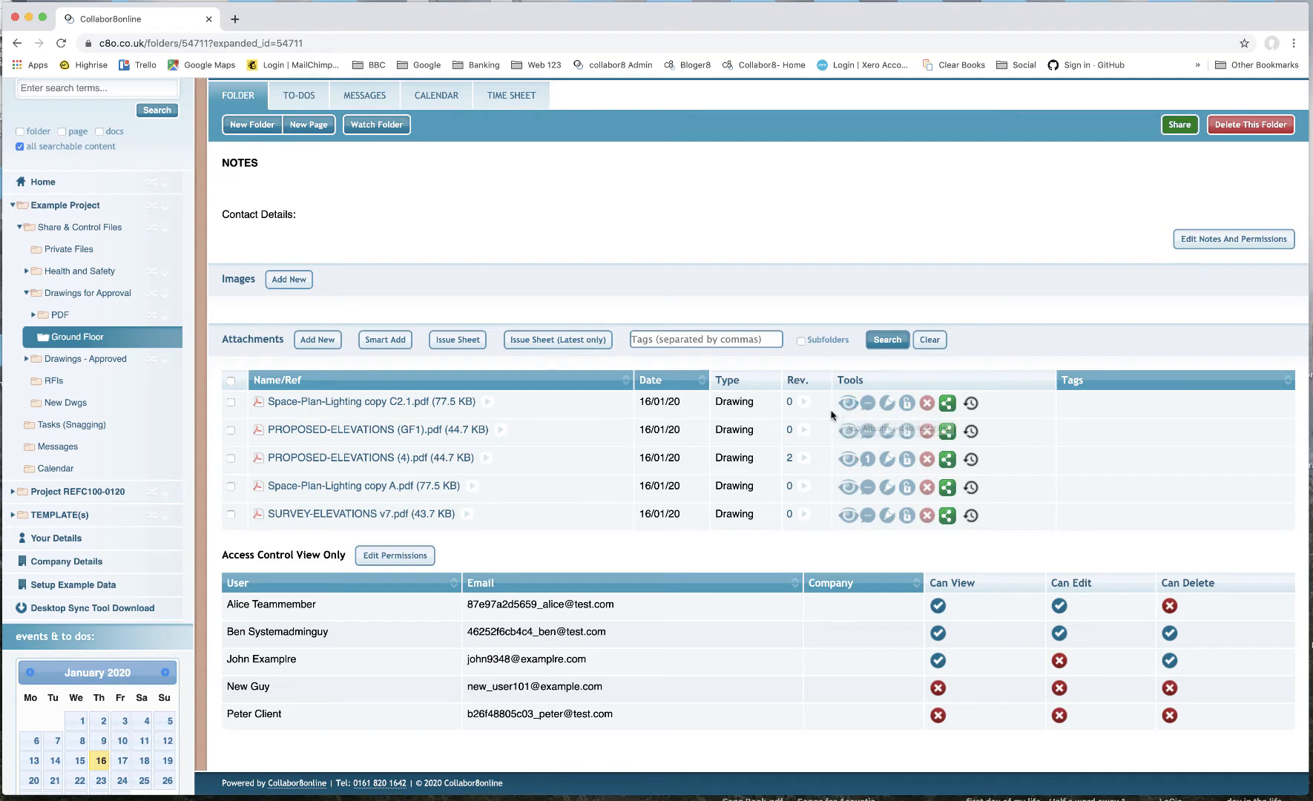
{"action": "left_click", "coordinate": [850, 405]}
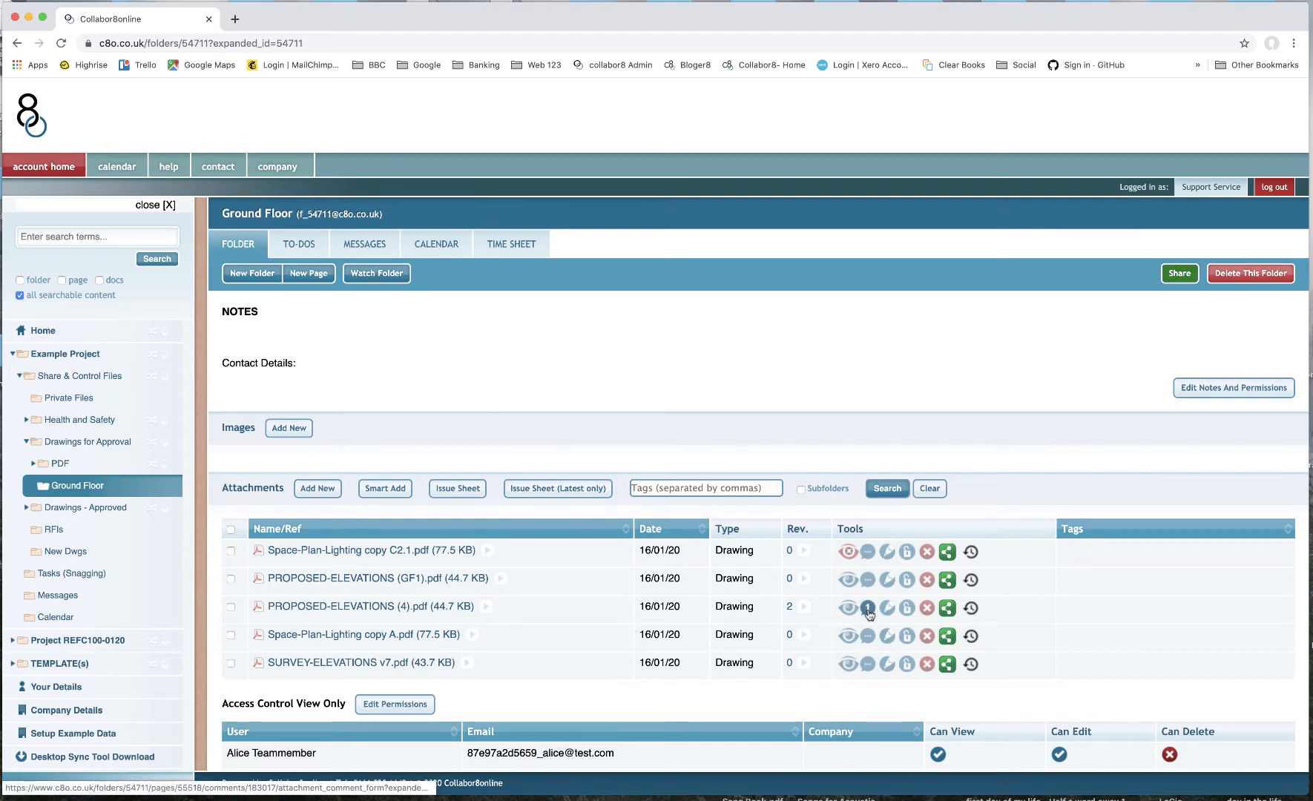
- Open the message thread for PROPOSED-ELEVATIONS (4).pdf and write the comment "Please Resposd asap"
{"action": "left_click", "coordinate": [868, 553]}
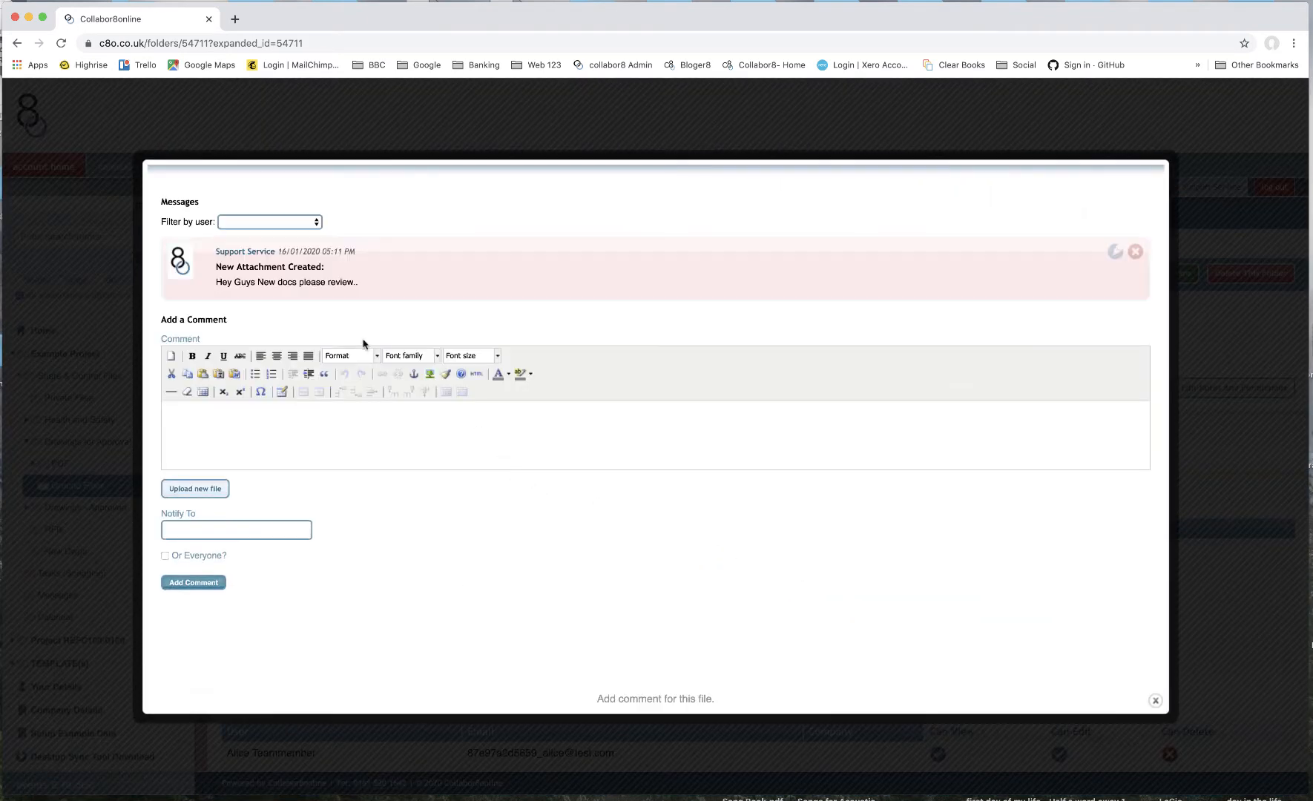
{"action": "left_click", "coordinate": [348, 432]}
{"action": "type", "text": "Please Resposd asap"}
- Notify the team member, tick Or Everyone?, and post the comment
{"action": "left_click", "coordinate": [255, 531]}
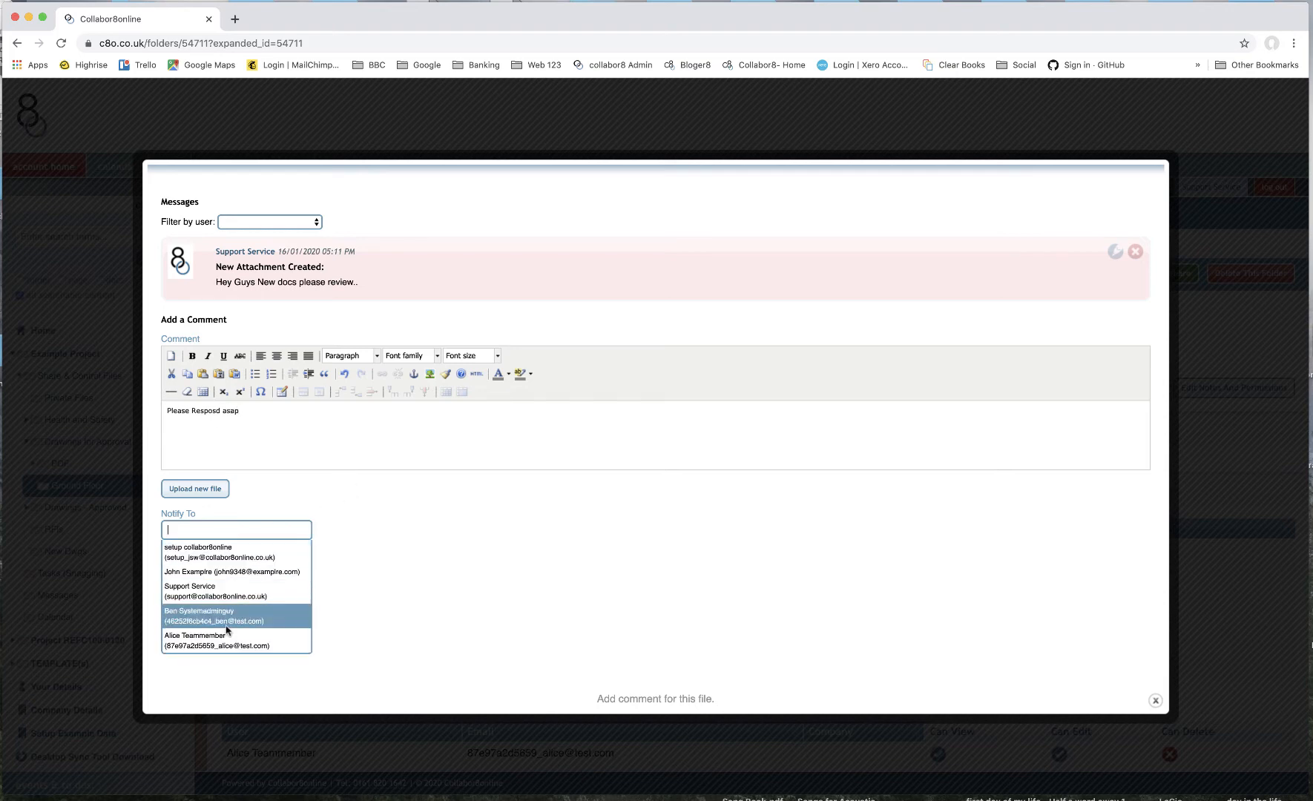
{"action": "left_click", "coordinate": [224, 640]}
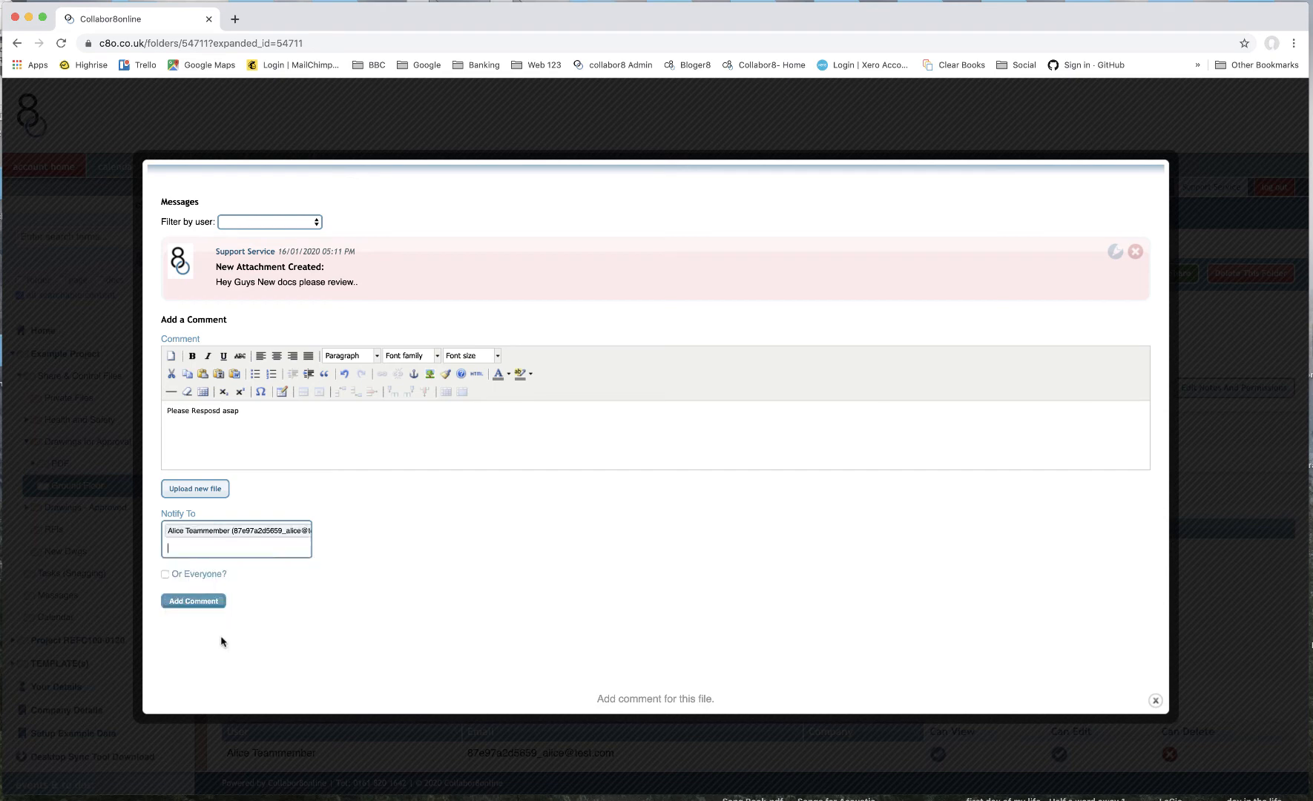
{"action": "left_click", "coordinate": [165, 576]}
{"action": "left_click", "coordinate": [193, 602]}
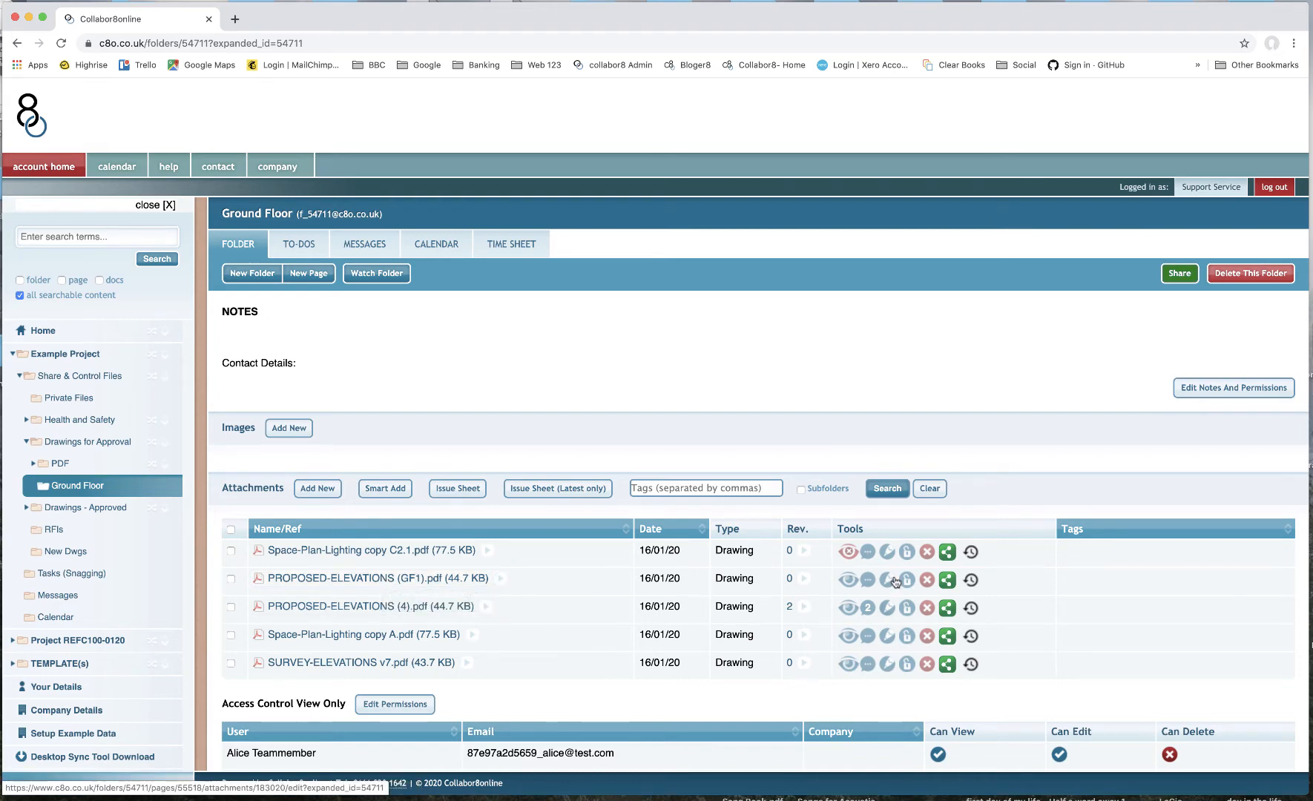
- Edit Space-Plan-Lighting copy C2.1.pdf, set its advanced-option title to "Title Long field.. Ground Floor", and save
{"action": "left_click", "coordinate": [889, 553]}
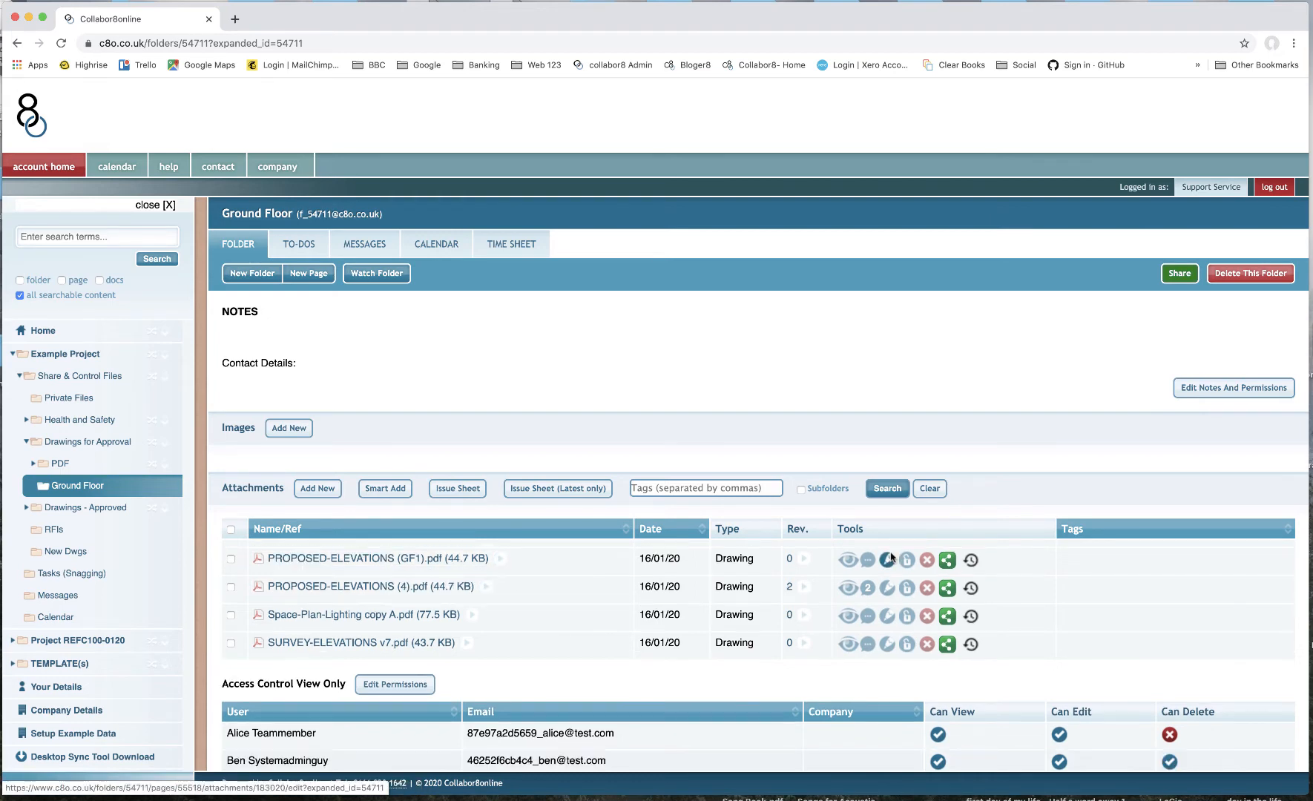
{"action": "scroll", "coordinate": [733, 587], "scroll_direction": "down", "scroll_amount": 2}
{"action": "scroll", "coordinate": [728, 584], "scroll_direction": "down", "scroll_amount": 1}
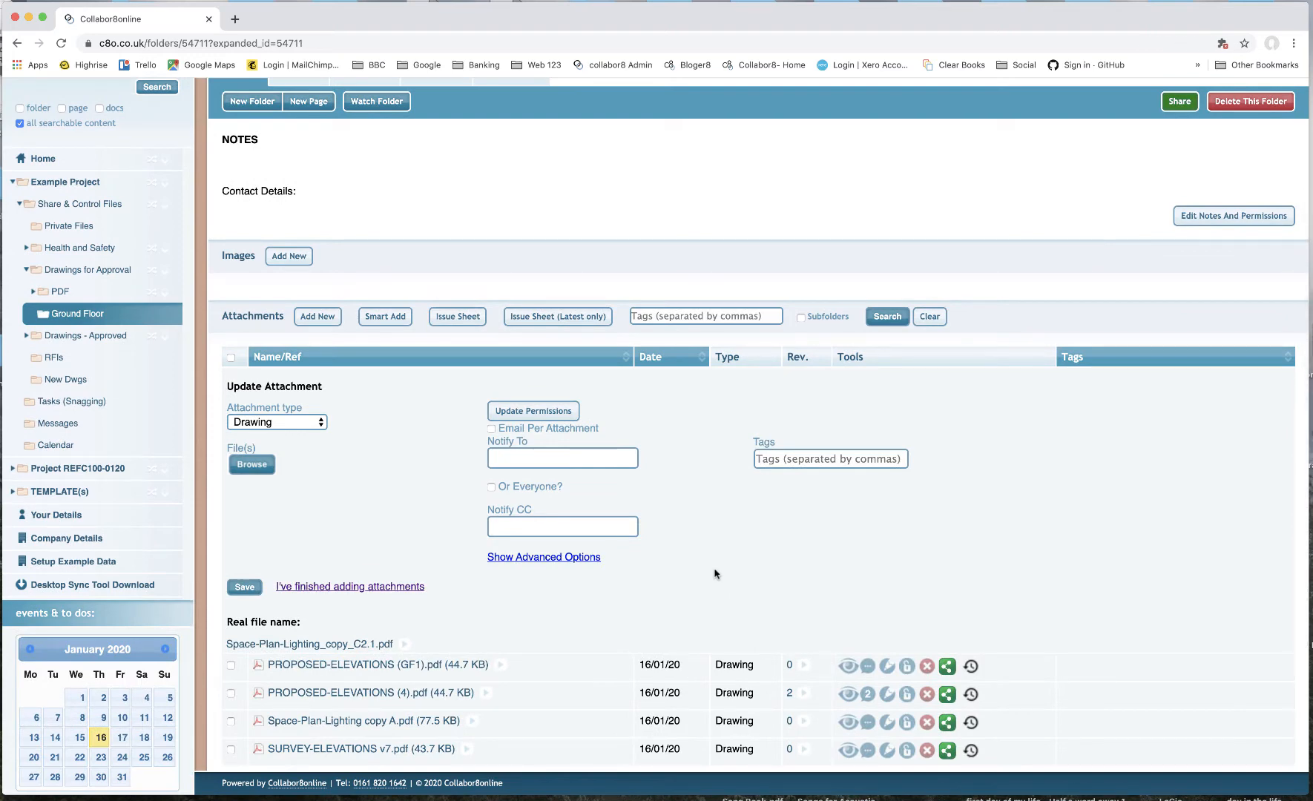
{"action": "left_click", "coordinate": [532, 558]}
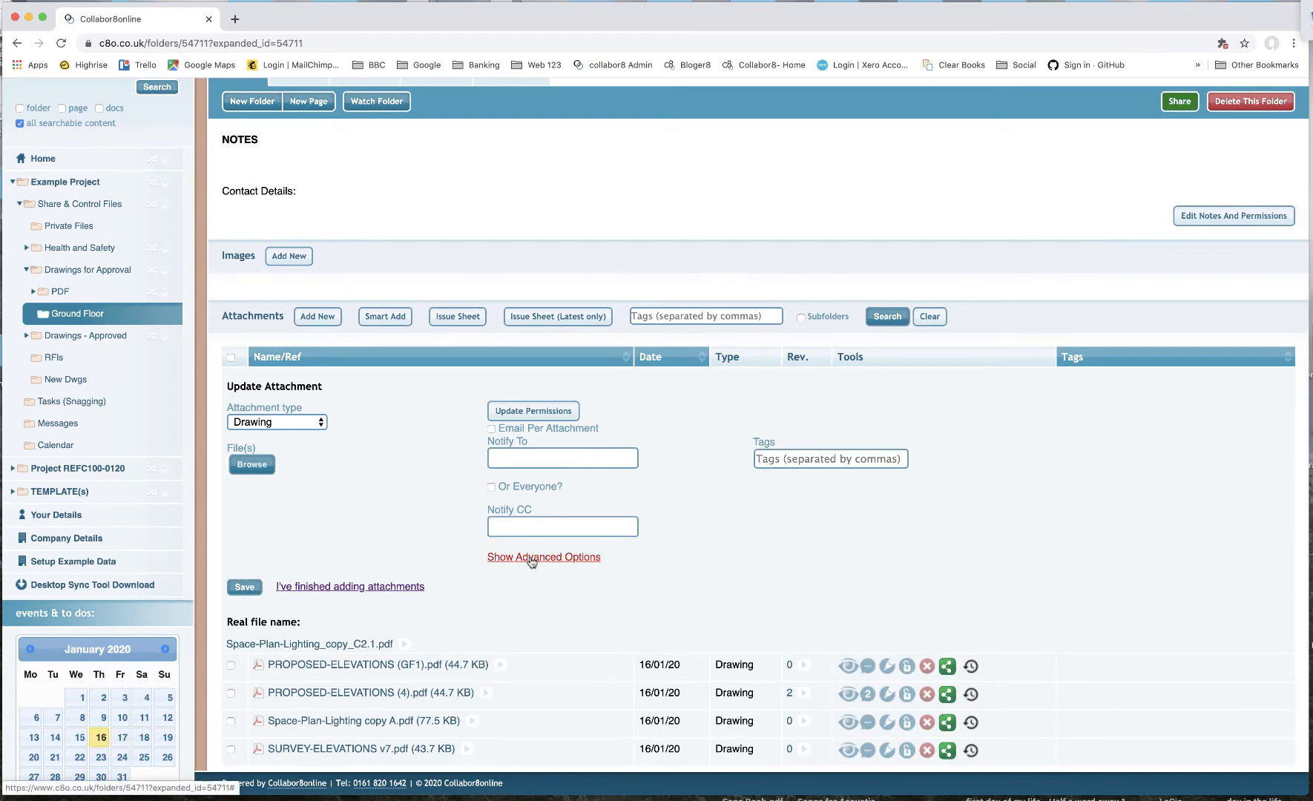
{"action": "scroll", "coordinate": [489, 592], "scroll_direction": "down", "scroll_amount": 2}
{"action": "left_click", "coordinate": [583, 537]}
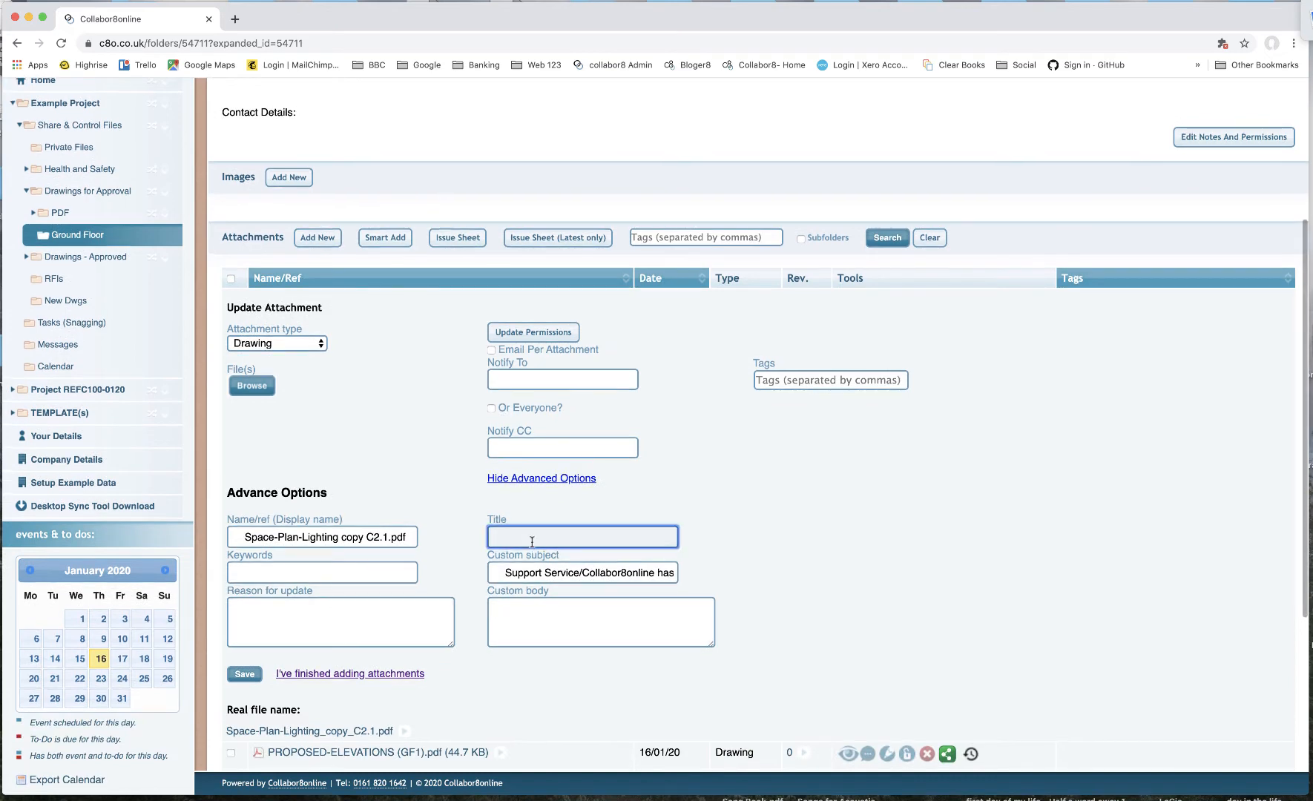
{"action": "type", "text": "Title Long "}
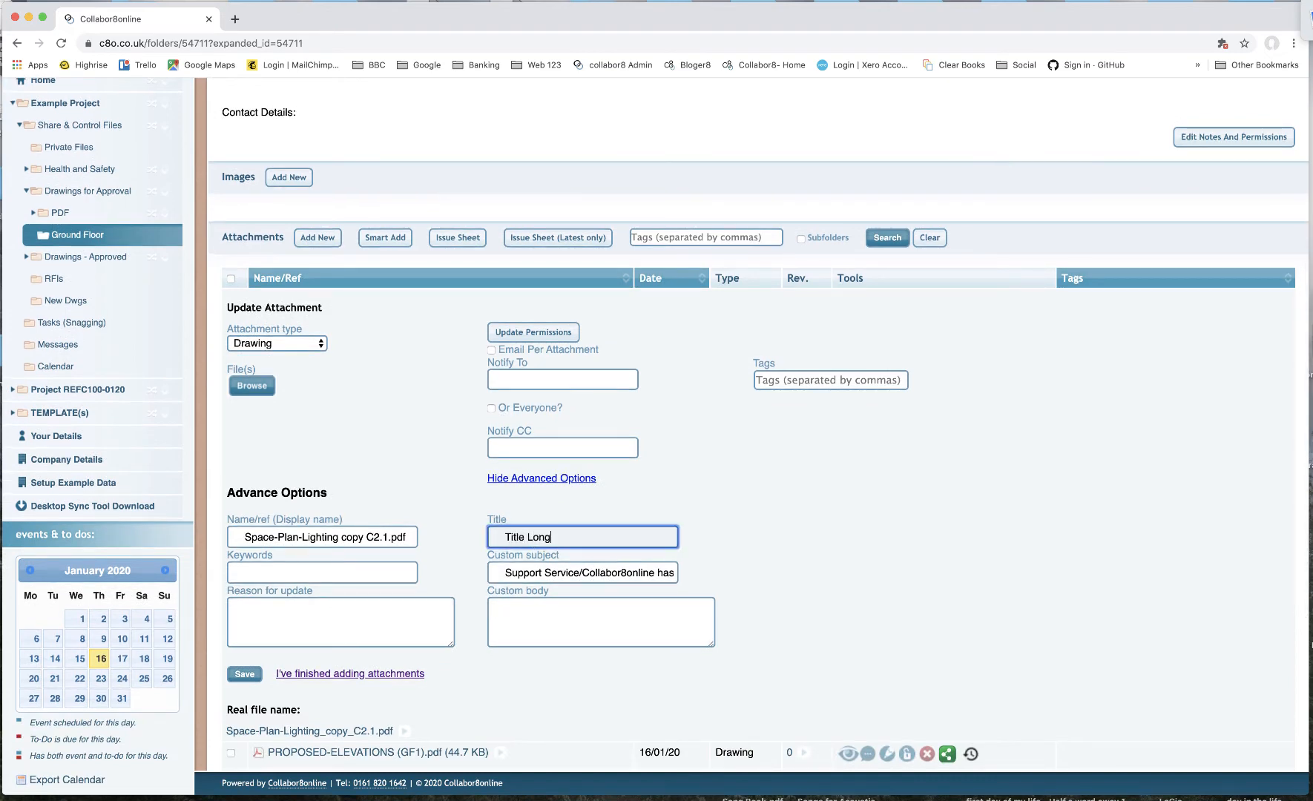
{"action": "type", "text": "field .. Ground Floor"}
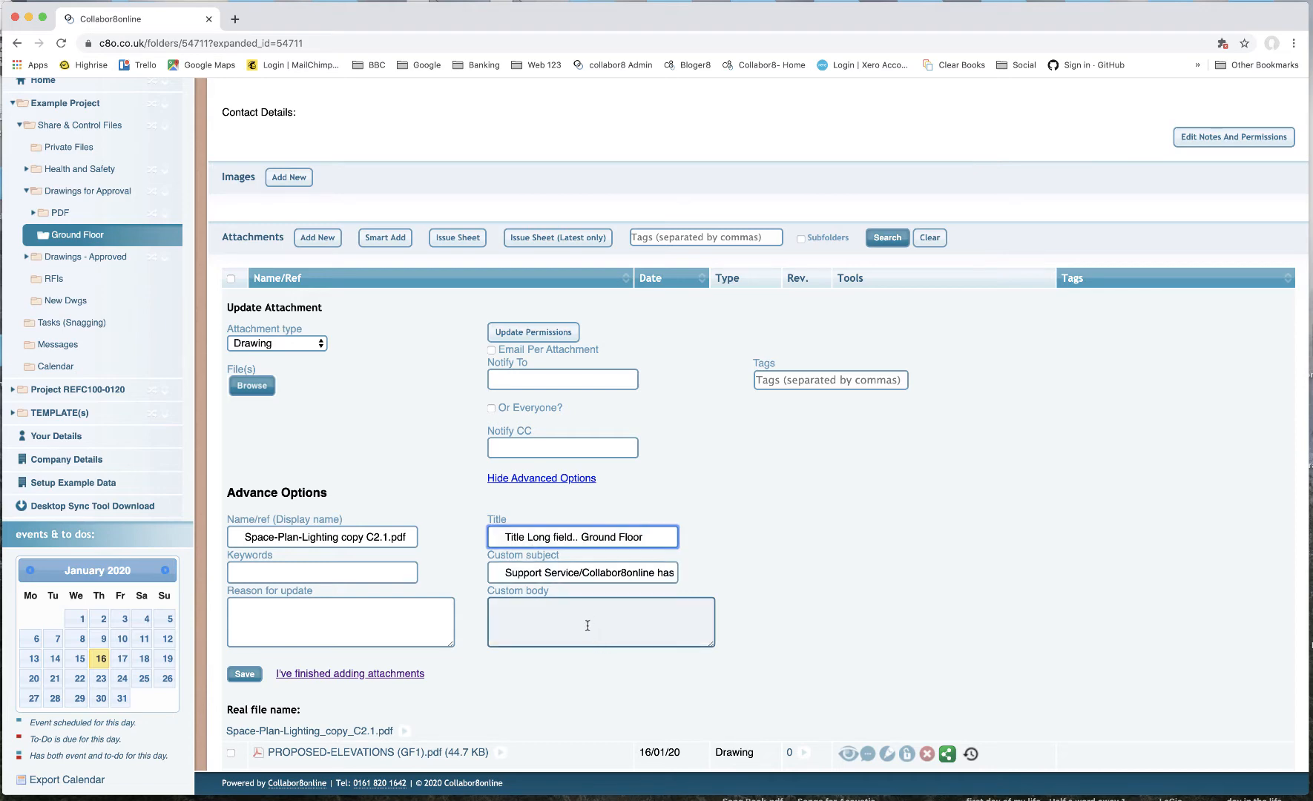
{"action": "left_click", "coordinate": [319, 622]}
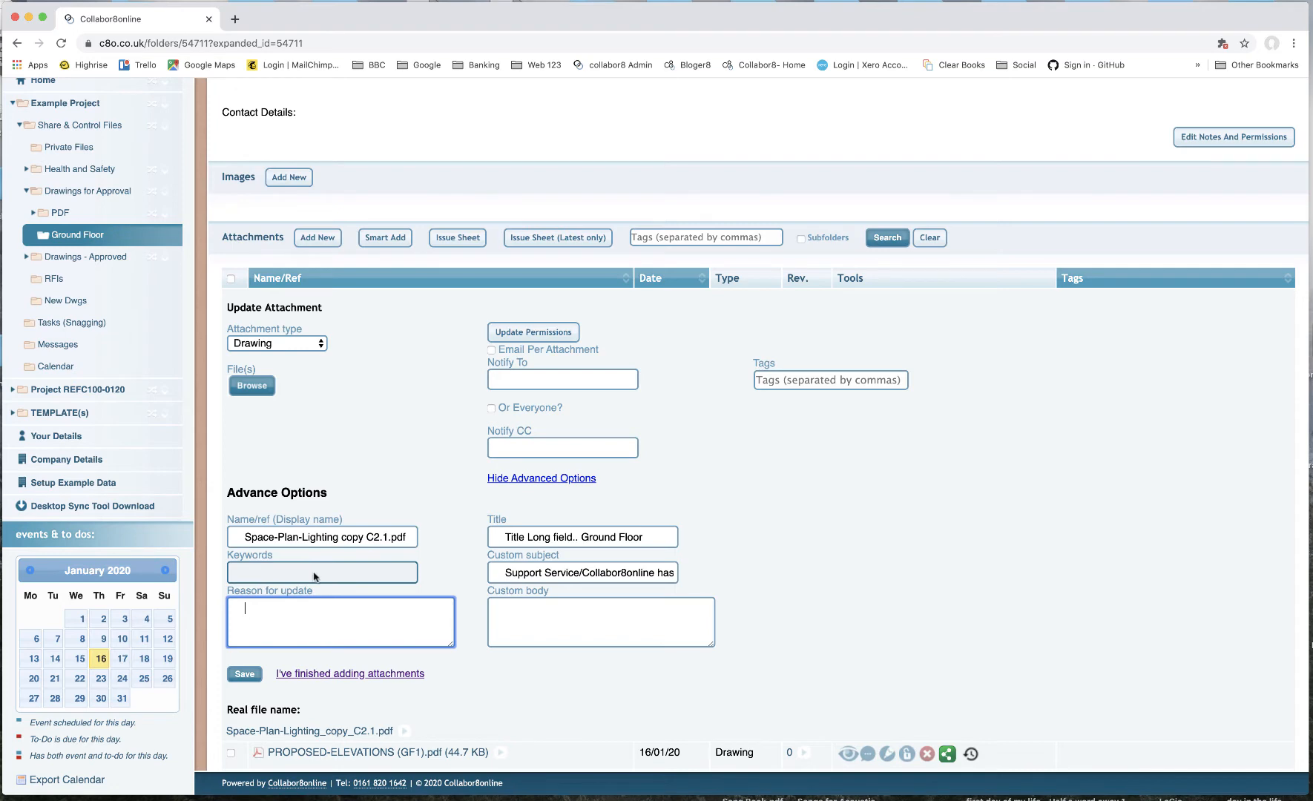
{"action": "left_click", "coordinate": [244, 674]}
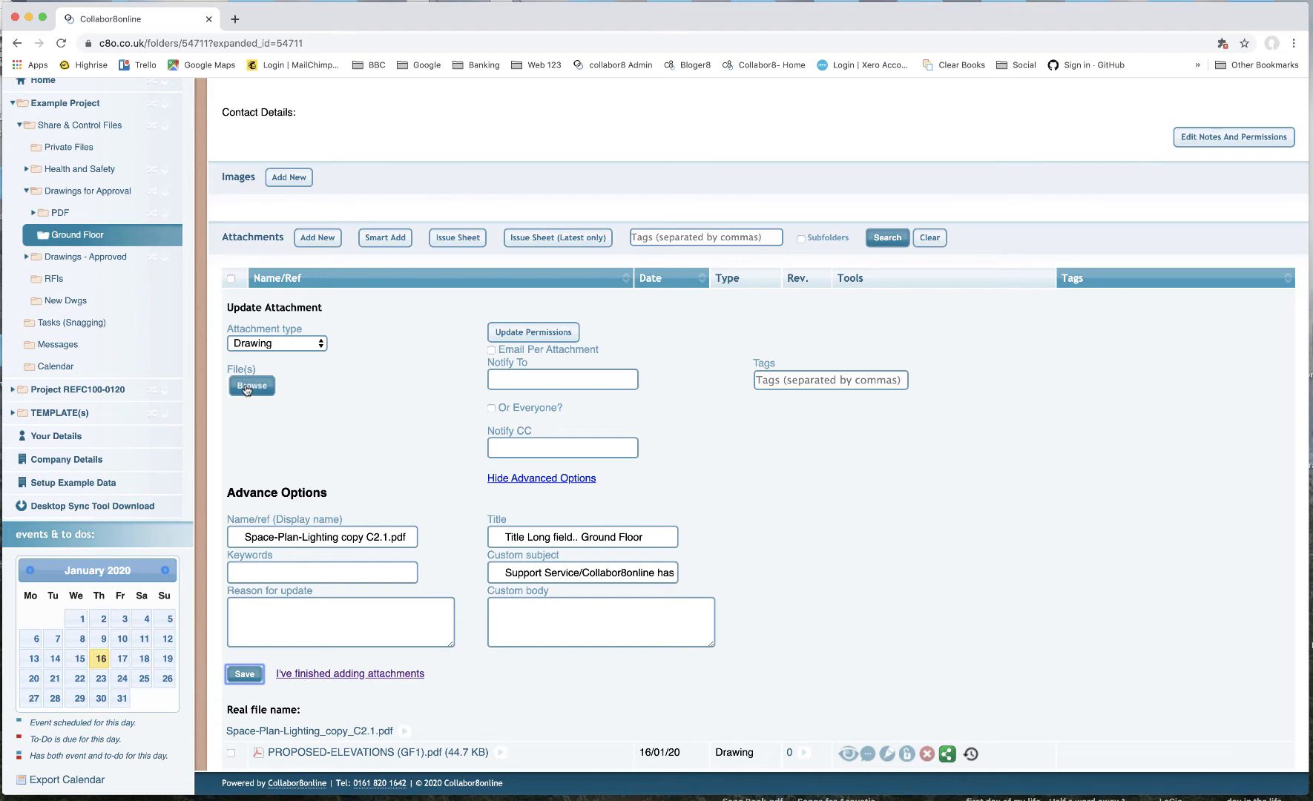
{"action": "left_click", "coordinate": [244, 675]}
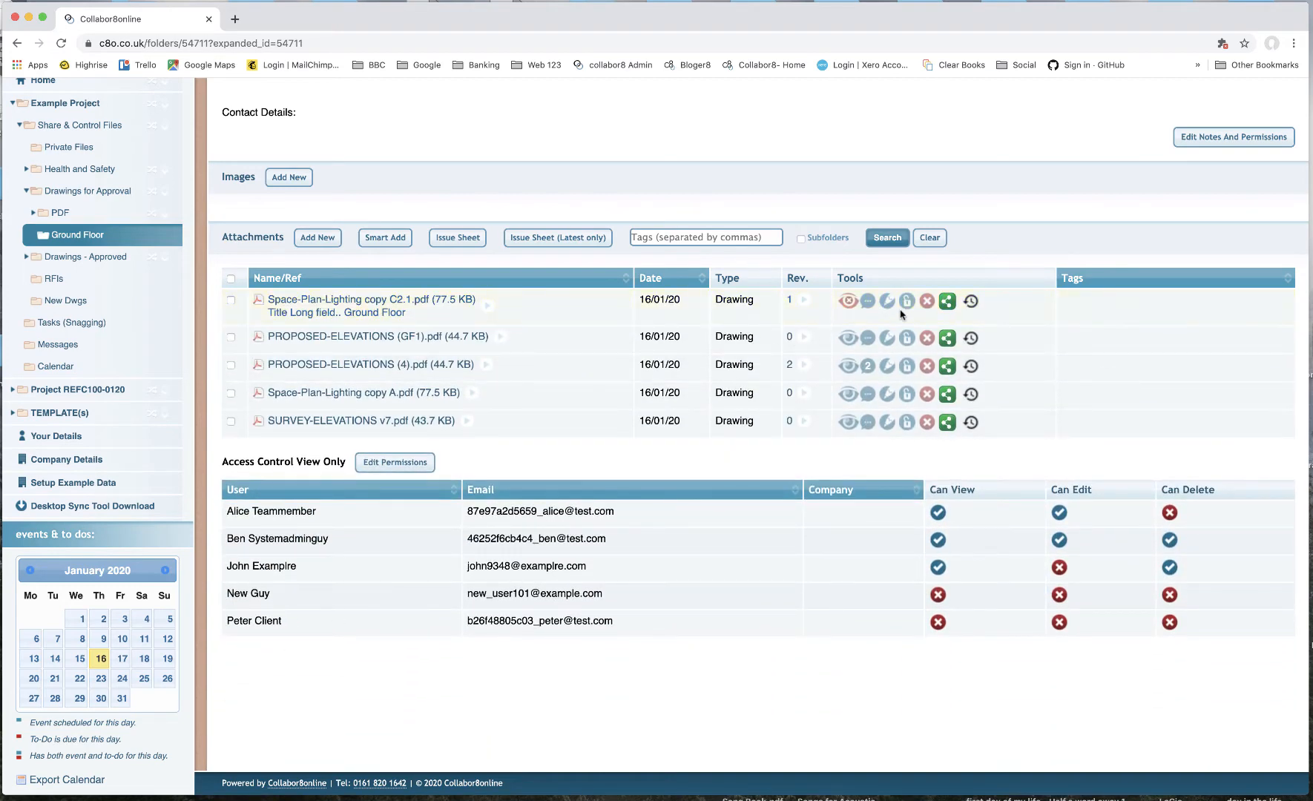
- Lock the PROPOSED-ELEVATIONS (GF1).pdf attachment
{"action": "left_click", "coordinate": [906, 341]}
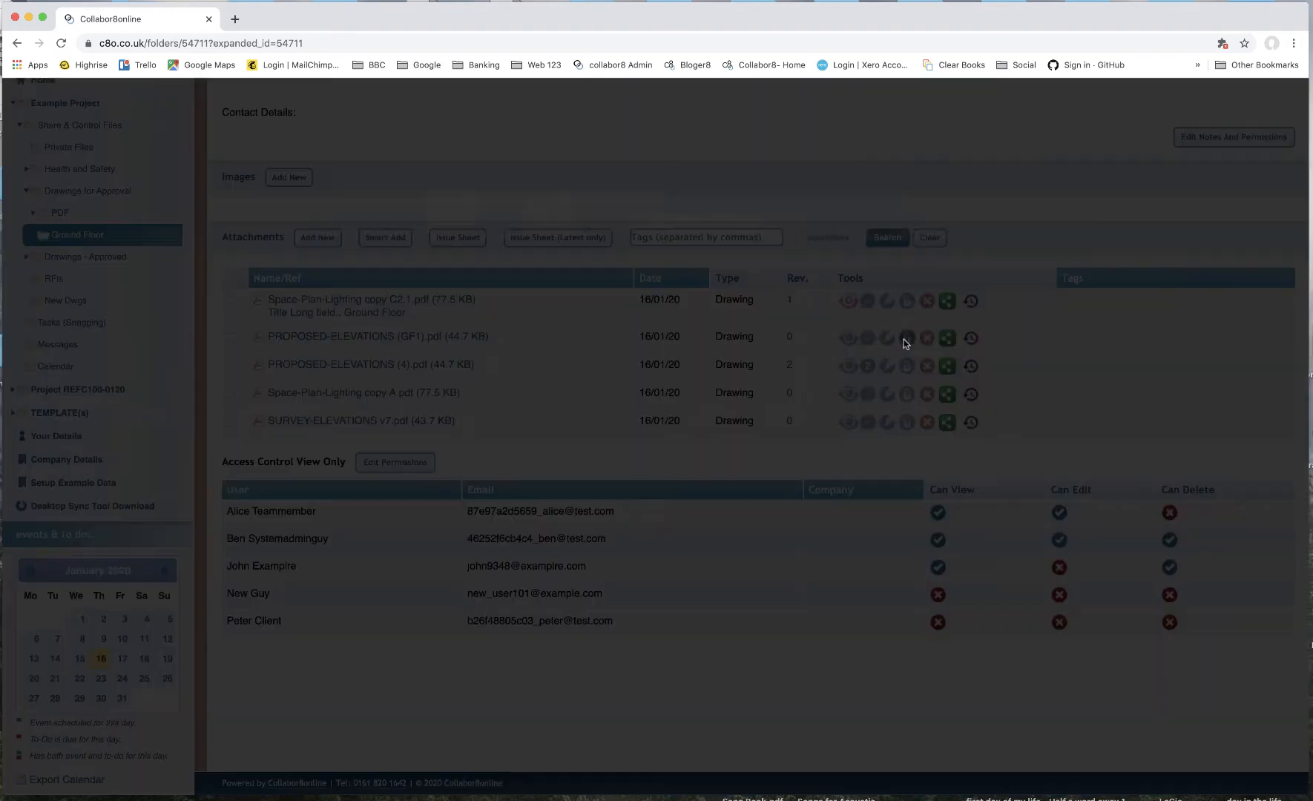
{"action": "left_click", "coordinate": [927, 210]}
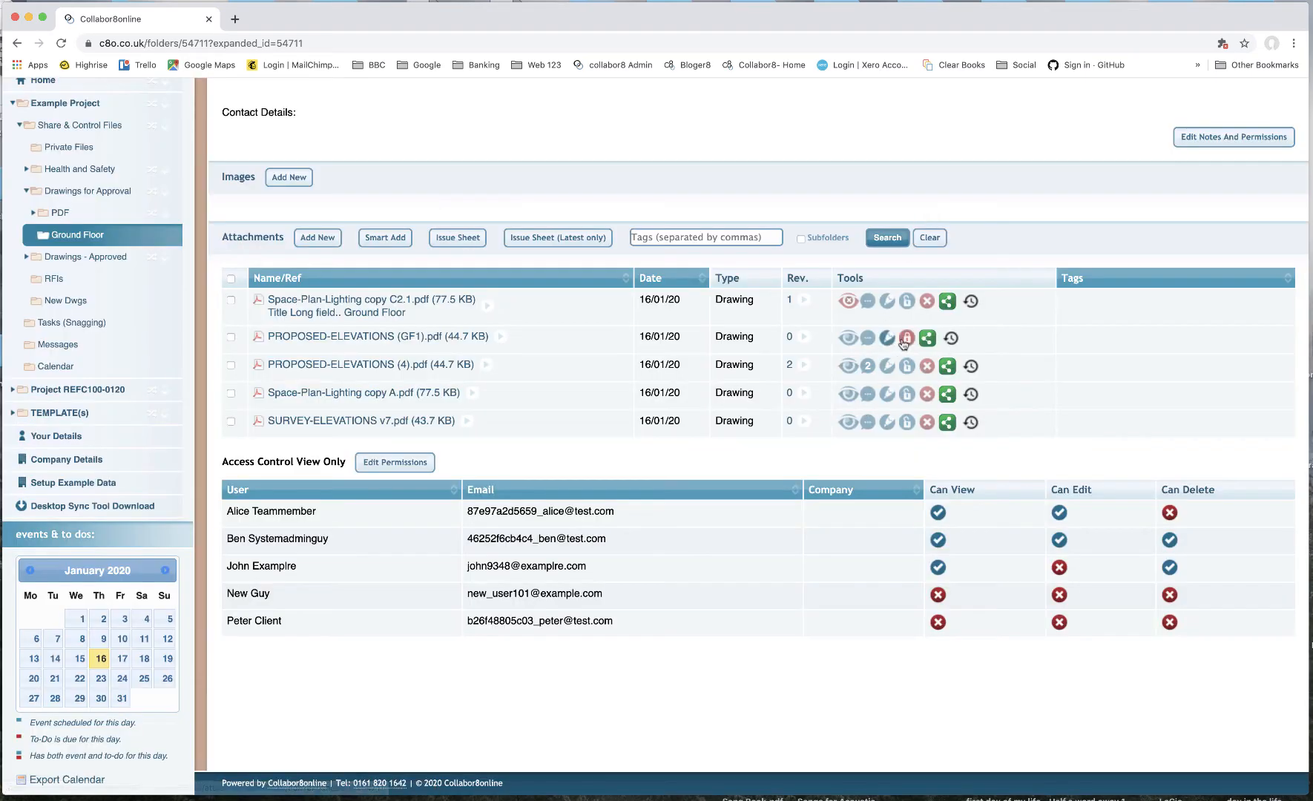
{"action": "mouse_move", "coordinate": [908, 341]}
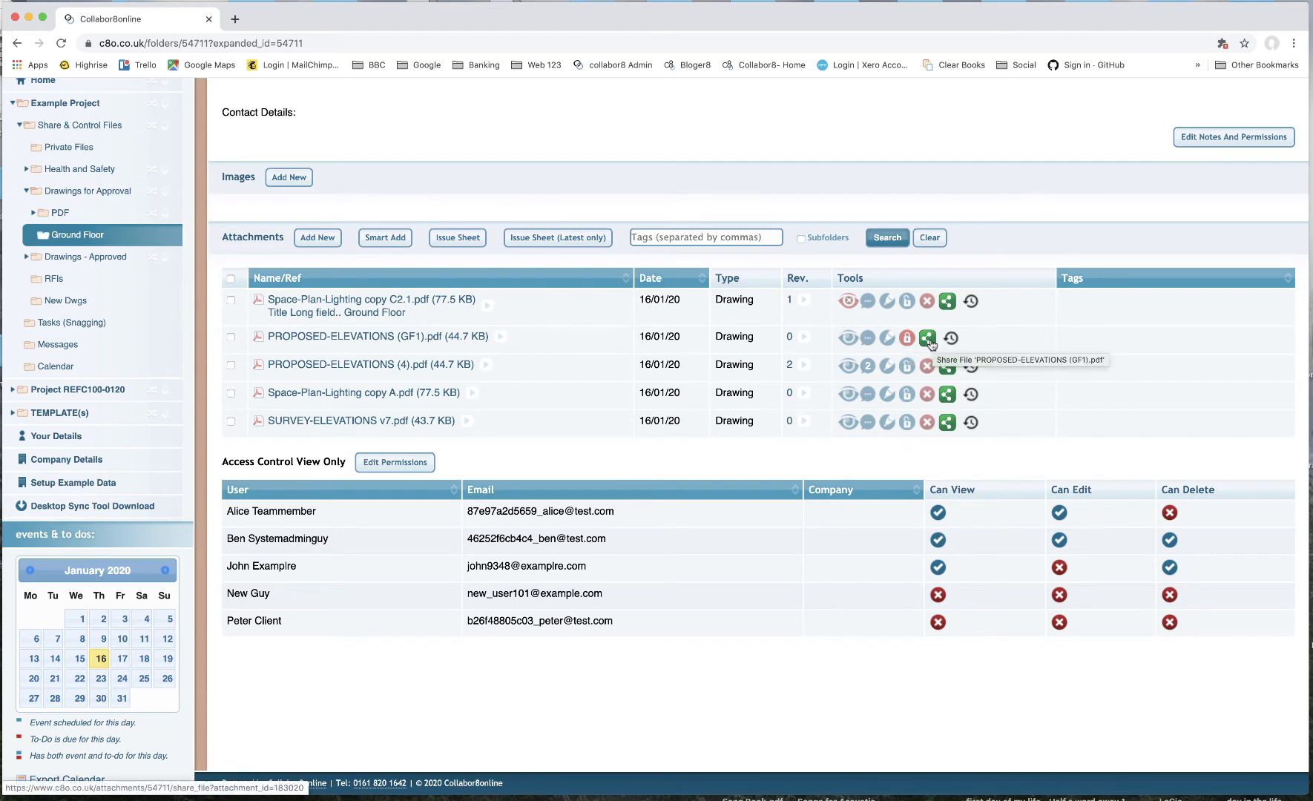
- Start sharing Space-Plan-Lighting copy C2.1.pdf with the admin address and write the message "Ive shared a file with"
{"action": "scroll", "coordinate": [932, 343], "scroll_direction": "up", "scroll_amount": 3}
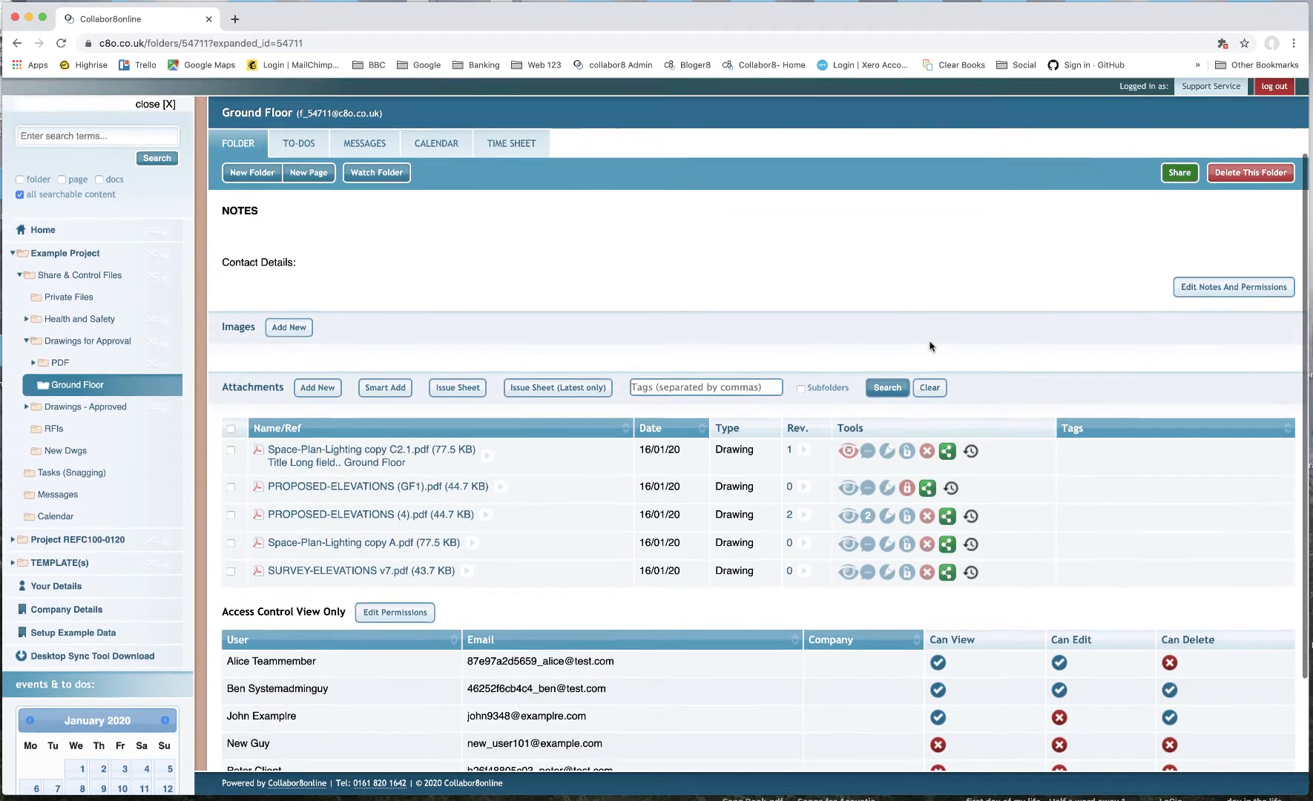
{"action": "scroll", "coordinate": [931, 346], "scroll_direction": "up", "scroll_amount": 1}
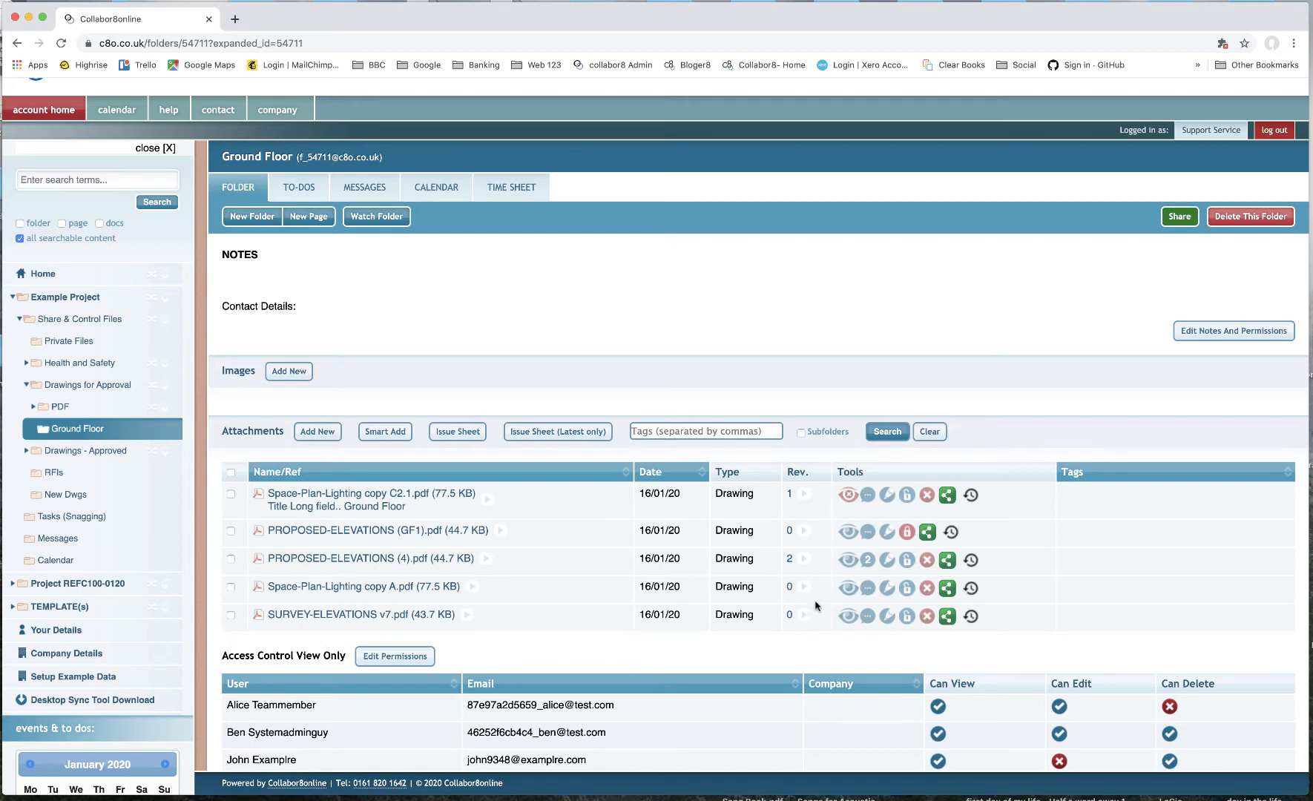
{"action": "left_click", "coordinate": [948, 496]}
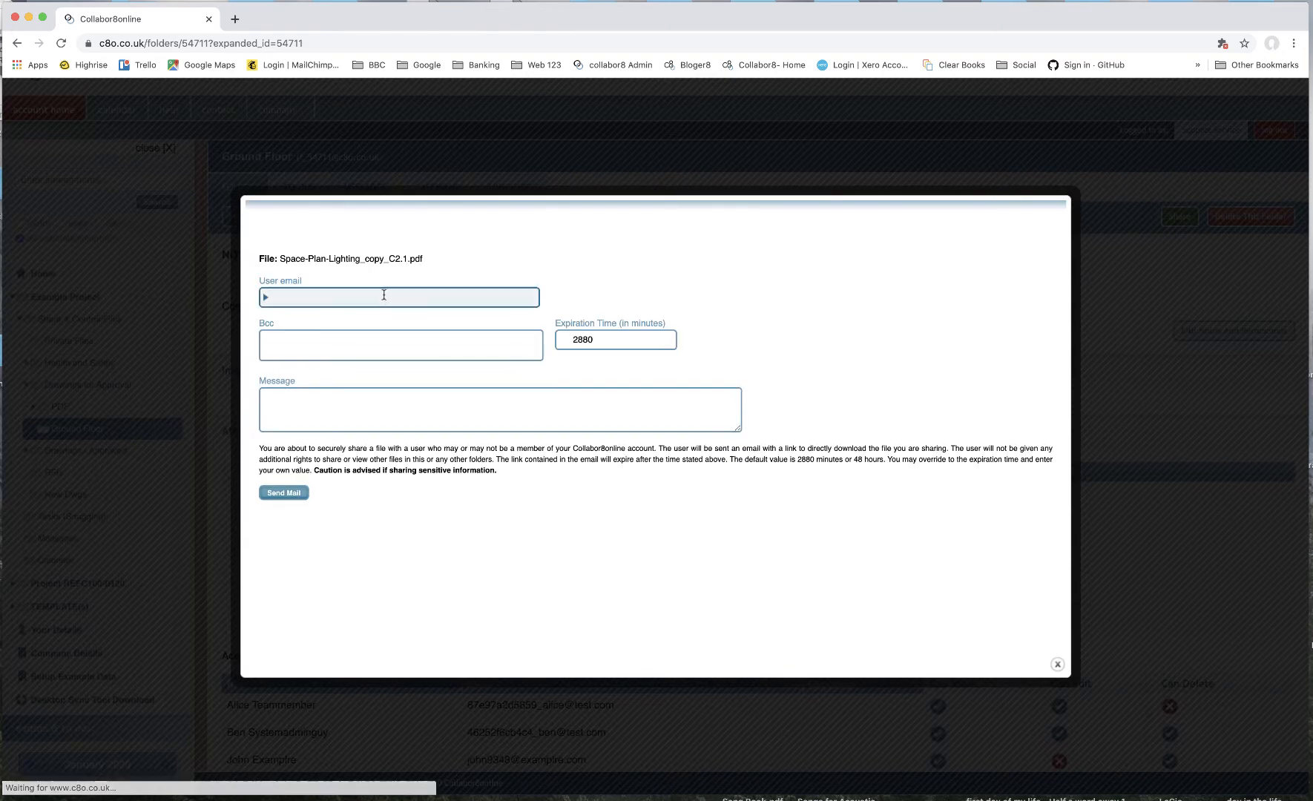
{"action": "left_click", "coordinate": [378, 296]}
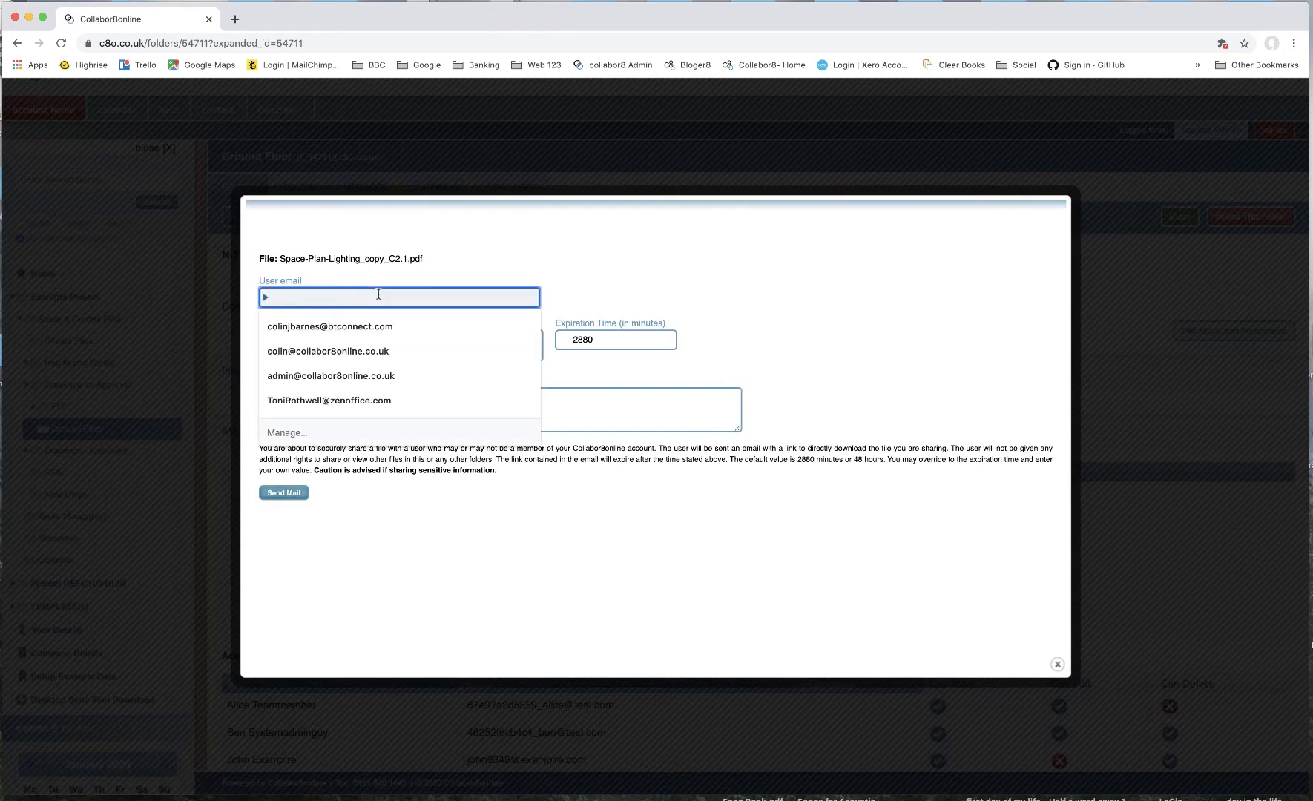
{"action": "left_click", "coordinate": [361, 374]}
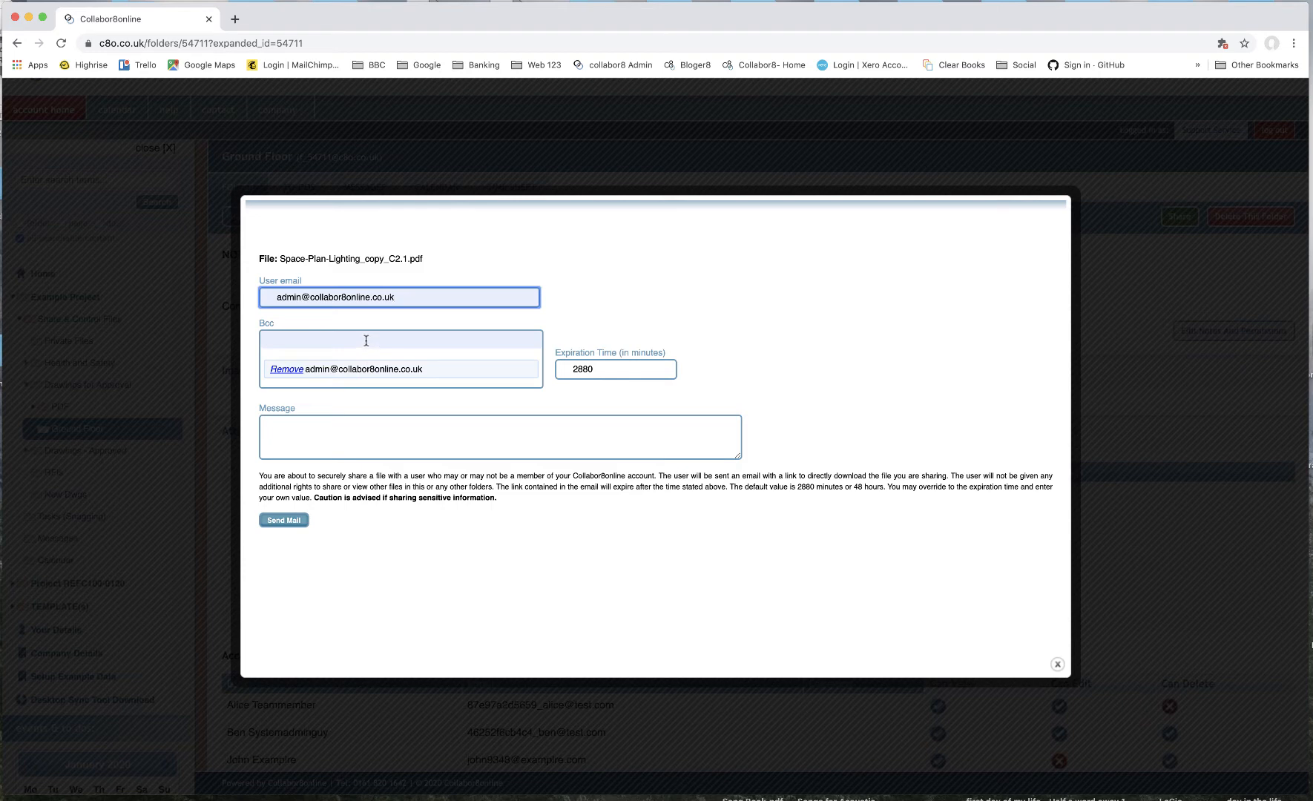
{"action": "left_click", "coordinate": [359, 423]}
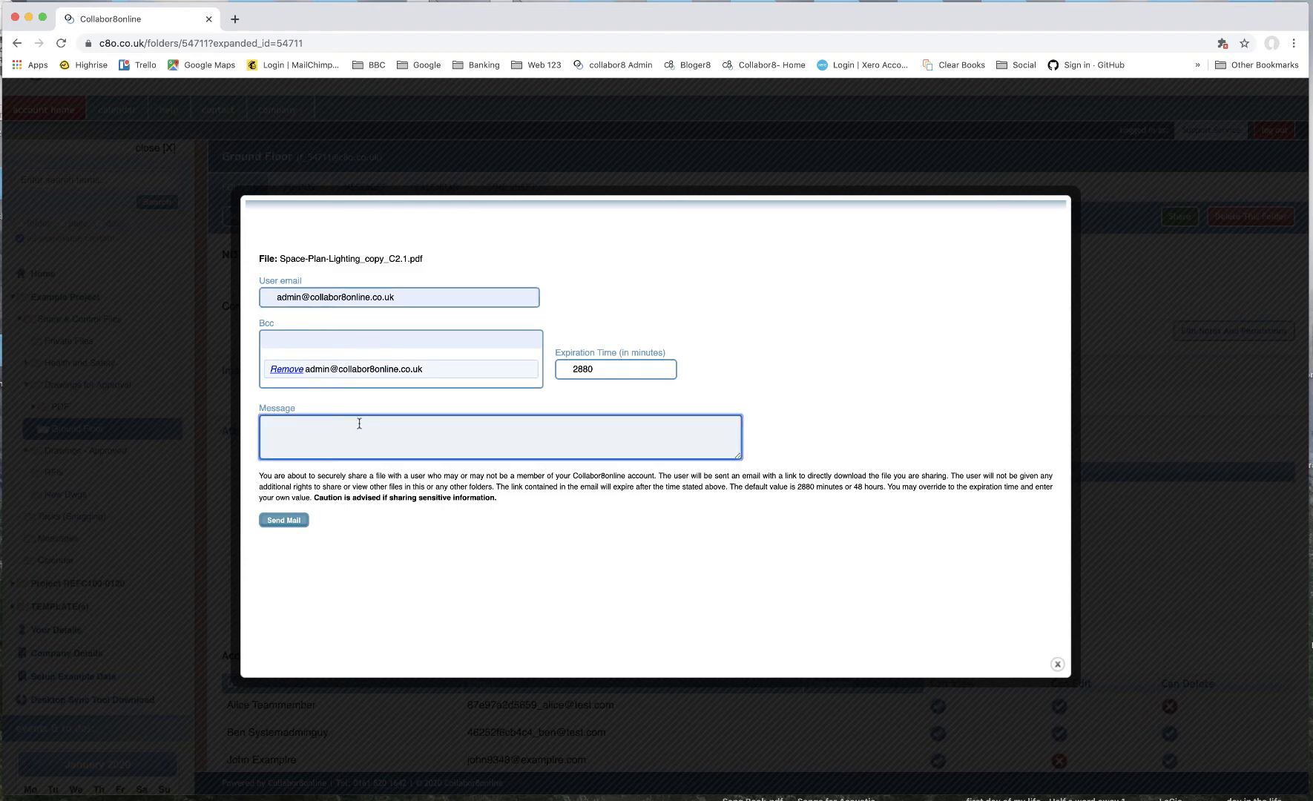
{"action": "type", "text": "Ive shared a files with"}
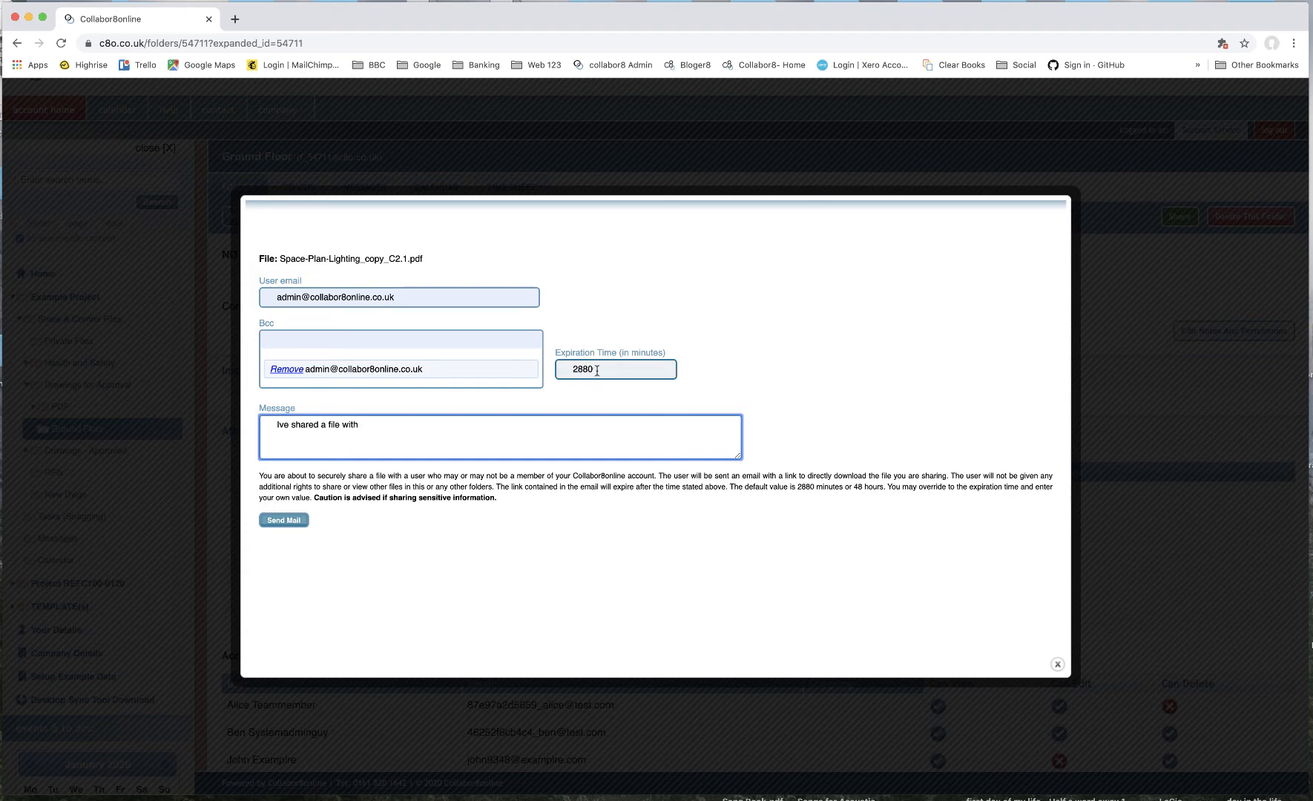
- Set the share's expiration time to 5000 minutes, send the mail, and close the dialog
{"action": "left_click_drag", "start_coordinate": [600, 370], "coordinate": [568, 369]}
{"action": "type", "text": "5010"}
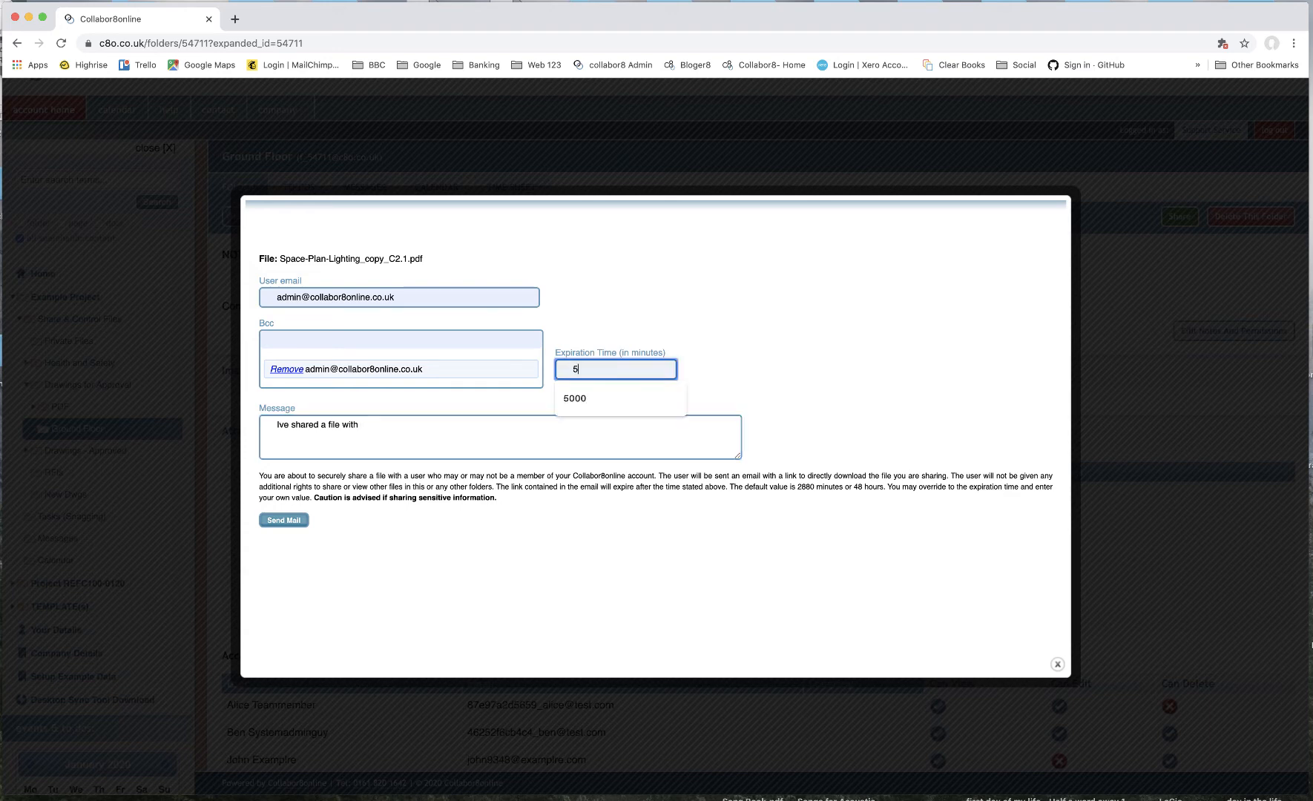
{"action": "key", "text": "BackSpace"}
{"action": "key", "text": "BackSpace"}
{"action": "type", "text": "00"}
{"action": "left_click", "coordinate": [271, 522]}
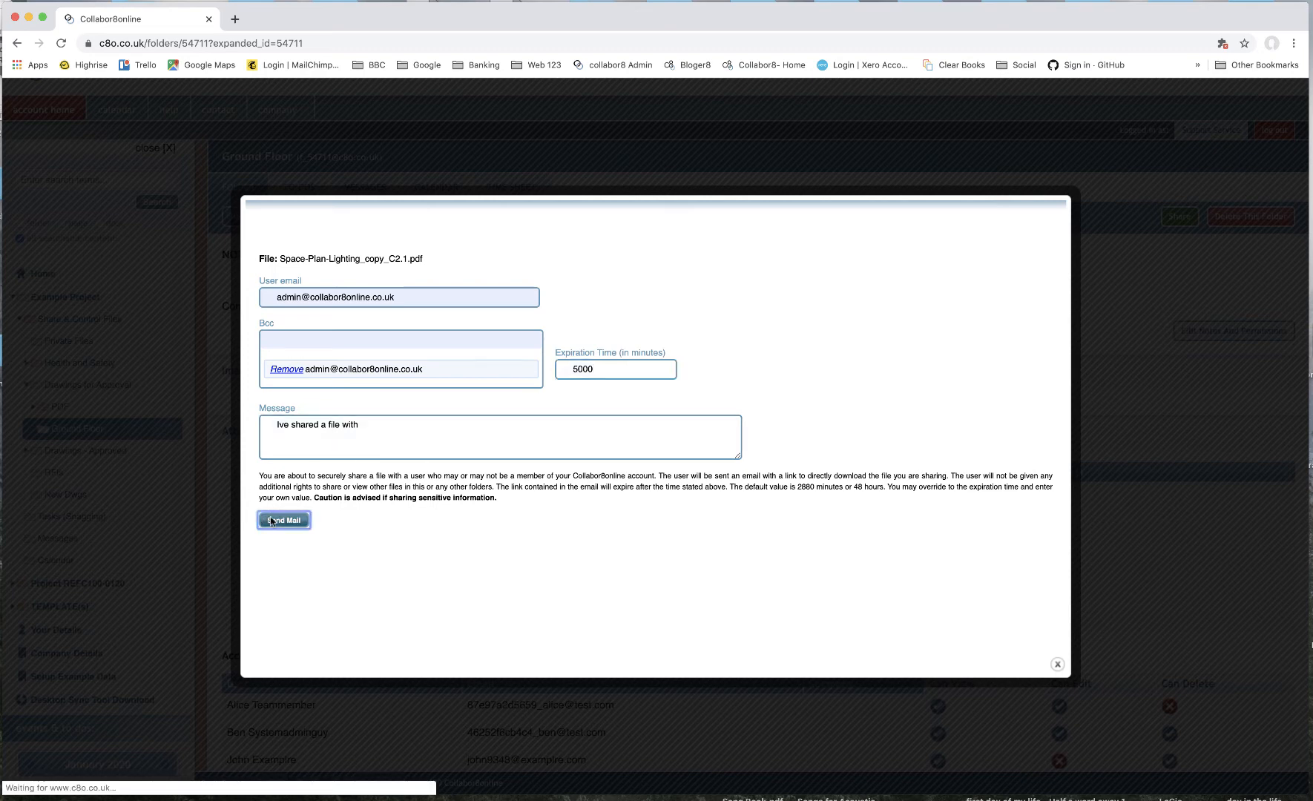
{"action": "left_click", "coordinate": [1060, 664]}
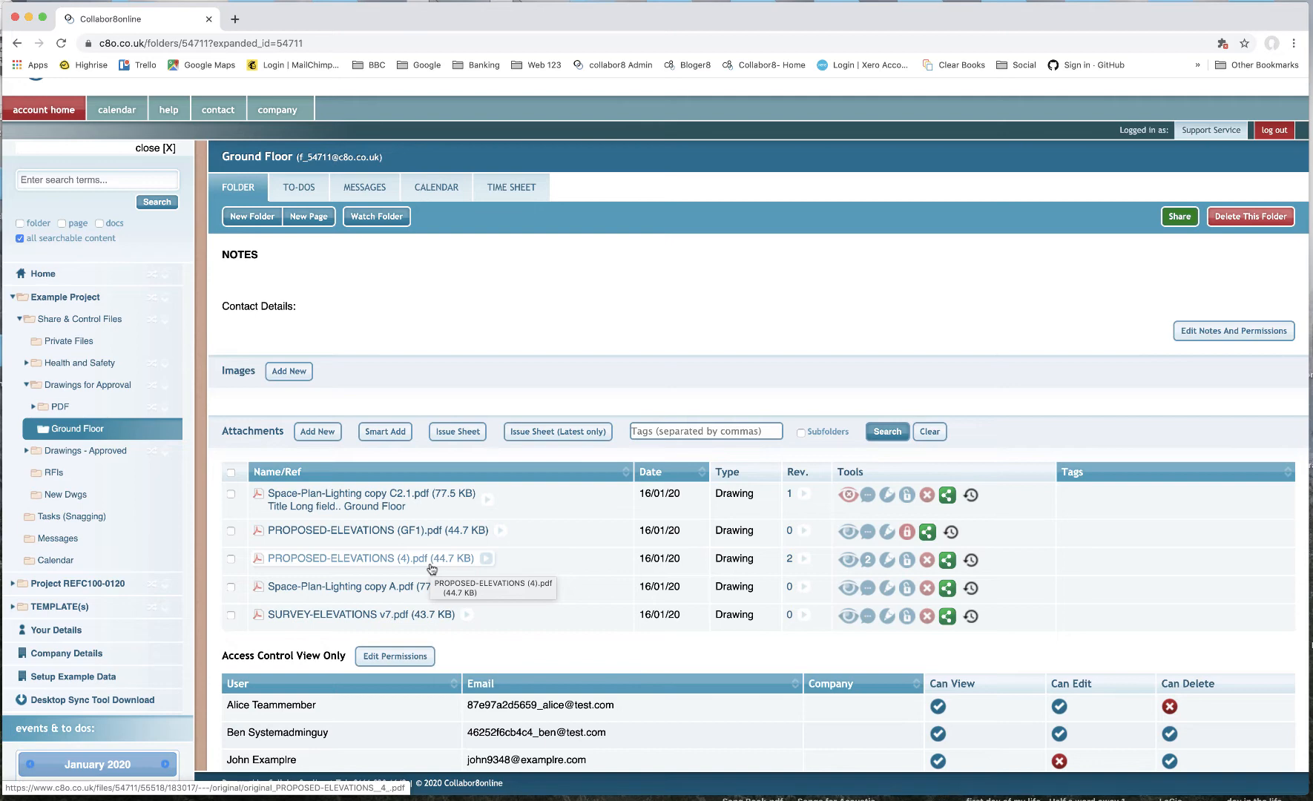
{"action": "scroll", "coordinate": [483, 534], "scroll_direction": "up", "scroll_amount": 2}
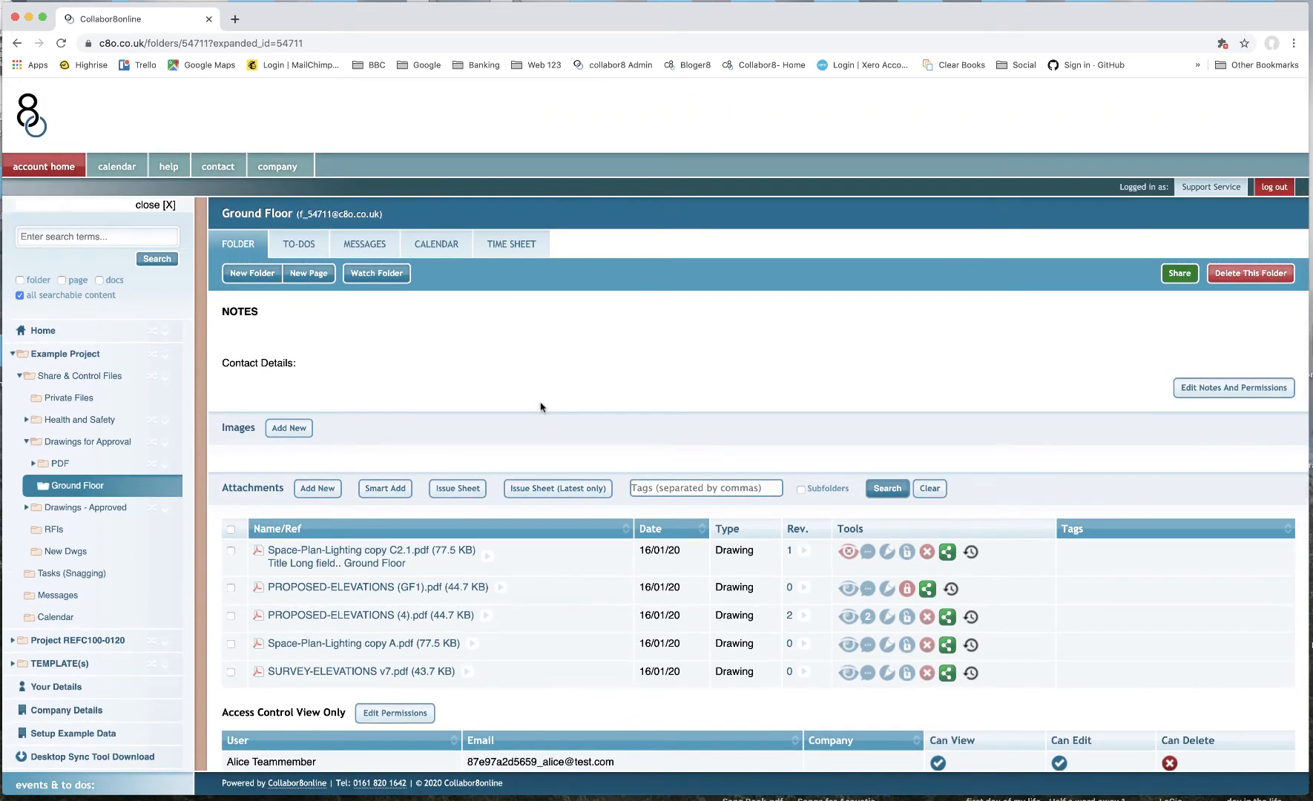
{"action": "left_click", "coordinate": [1181, 274]}
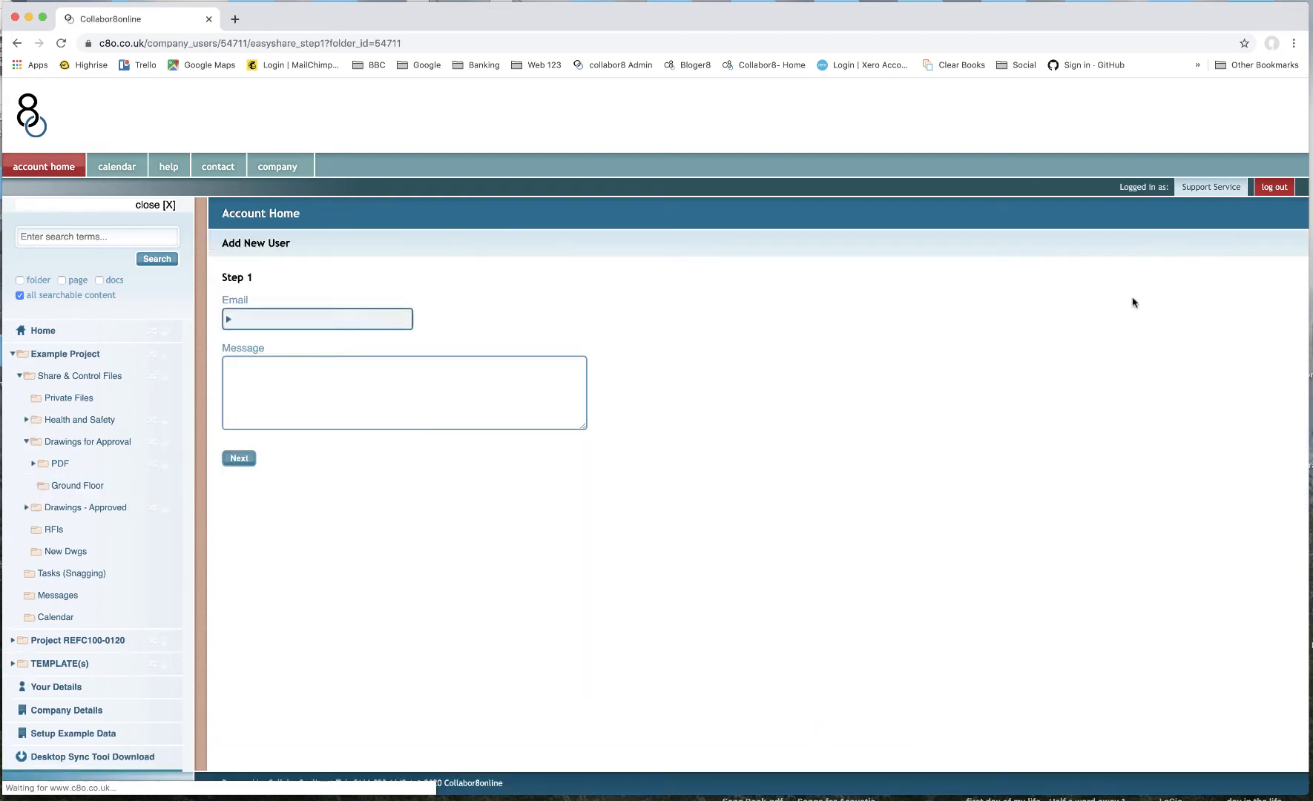
{"action": "left_click", "coordinate": [293, 313]}
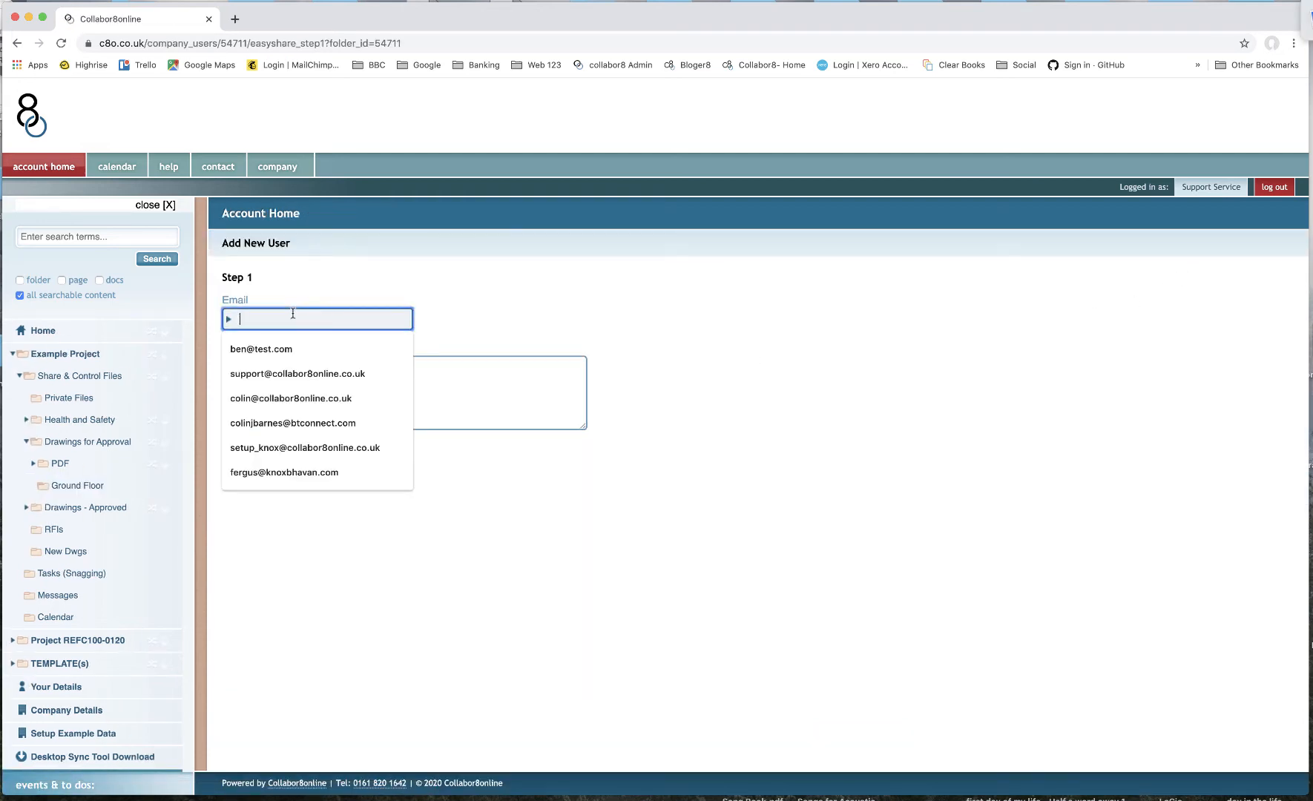
{"action": "left_click", "coordinate": [303, 398]}
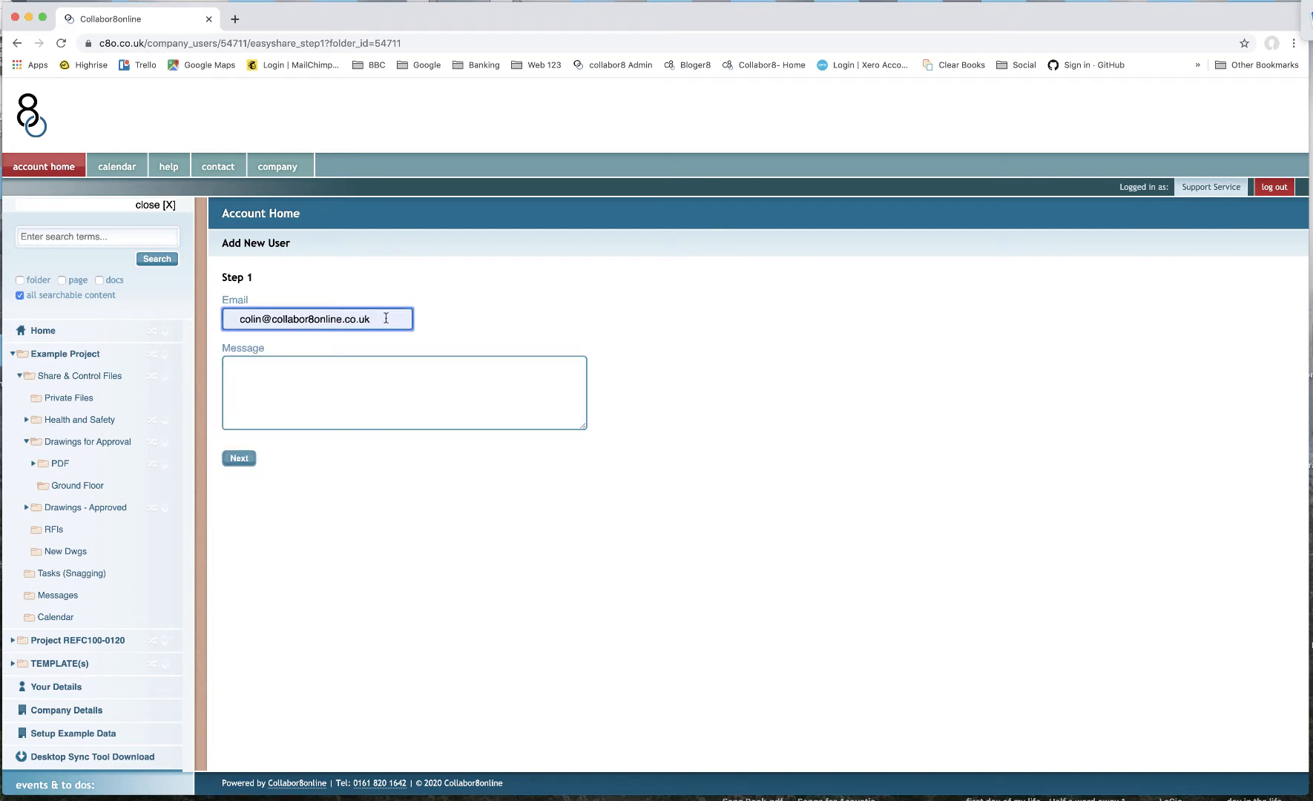
{"action": "left_click", "coordinate": [349, 393]}
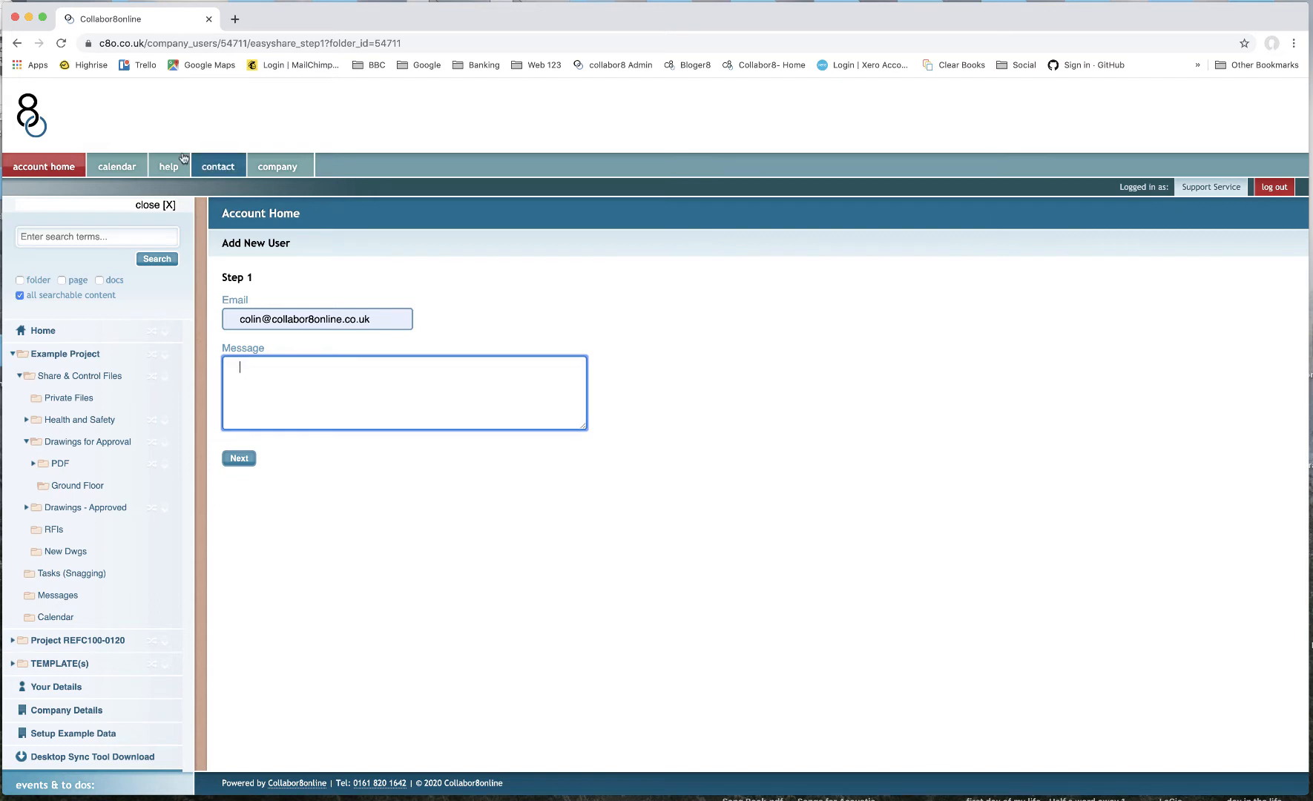
{"action": "left_click", "coordinate": [16, 43]}
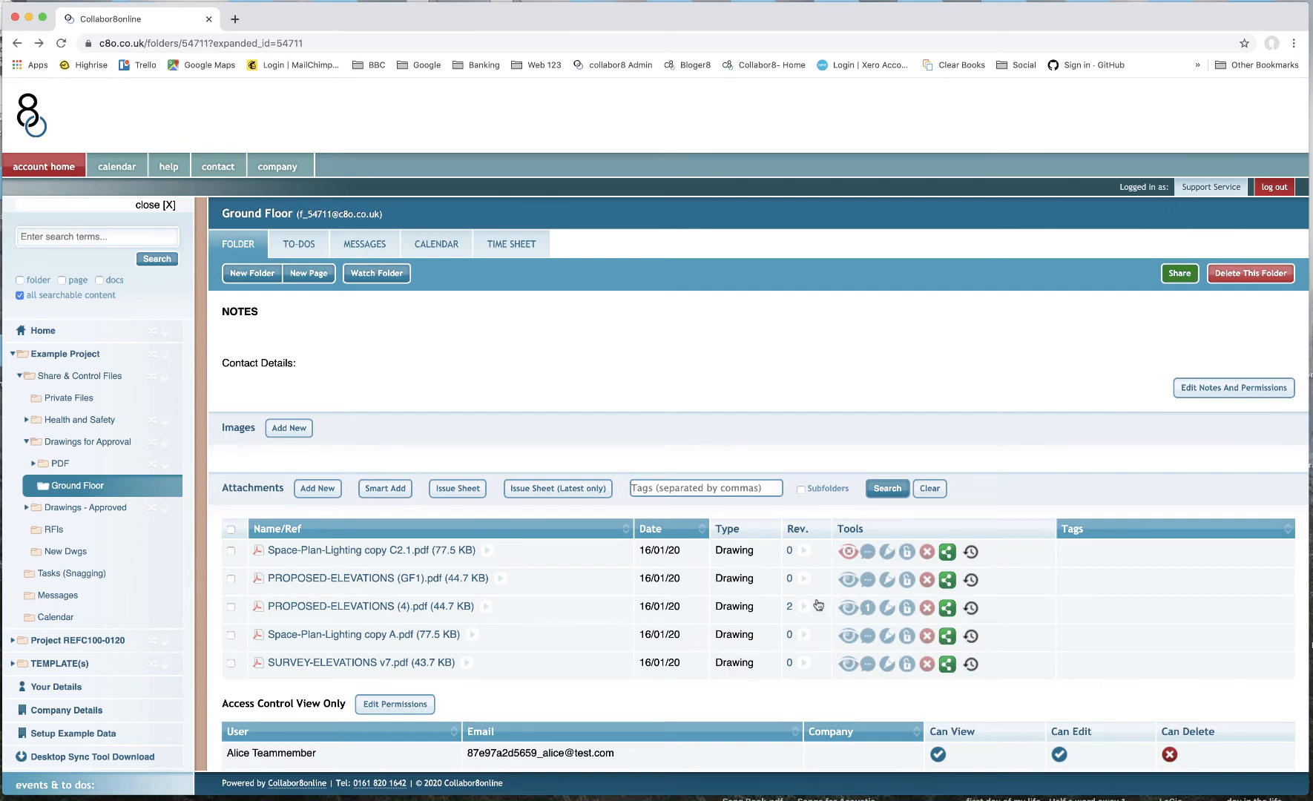
- View the document history of PROPOSED-ELEVATIONS (4).pdf and close it
{"action": "scroll", "coordinate": [1000, 618], "scroll_direction": "down", "scroll_amount": 1}
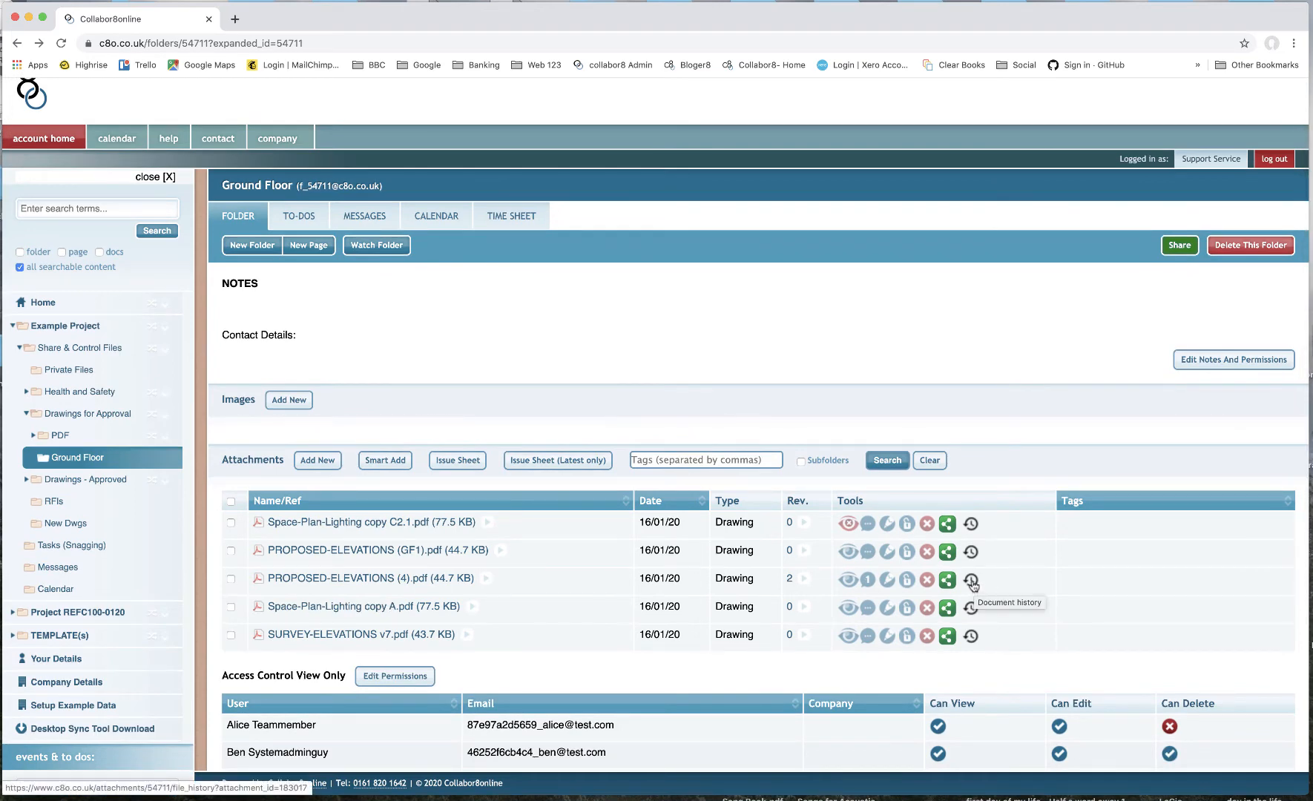
{"action": "left_click", "coordinate": [972, 585]}
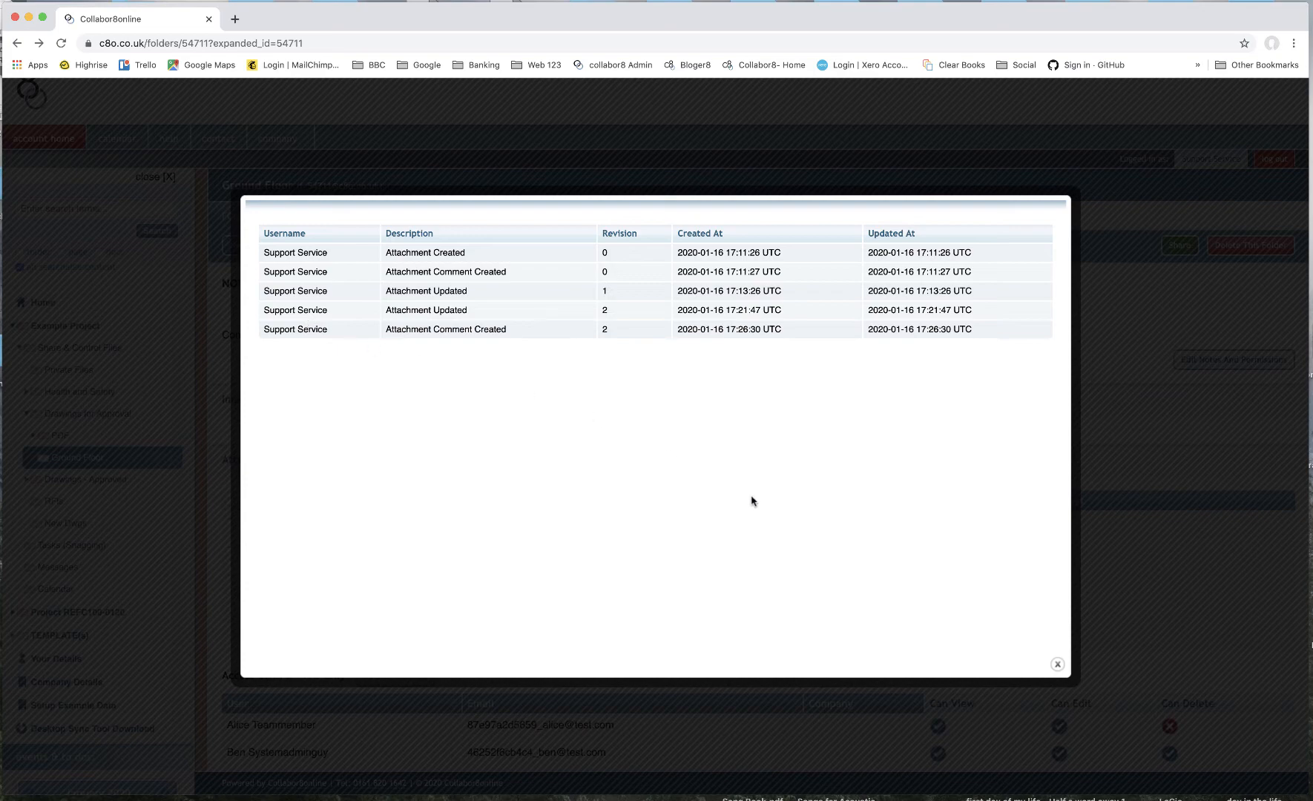
{"action": "left_click", "coordinate": [1057, 665]}
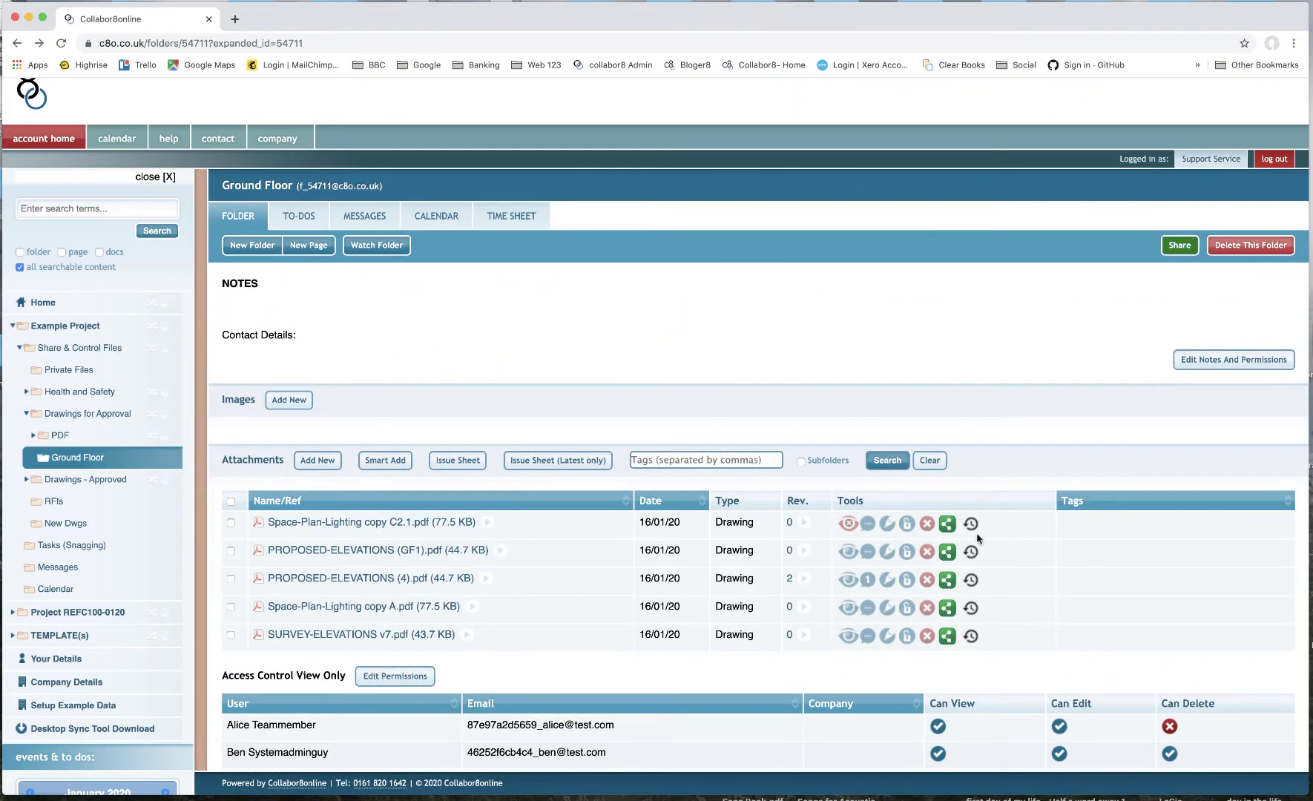
- Go to the account home page
{"action": "scroll", "coordinate": [978, 540], "scroll_direction": "up", "scroll_amount": 1}
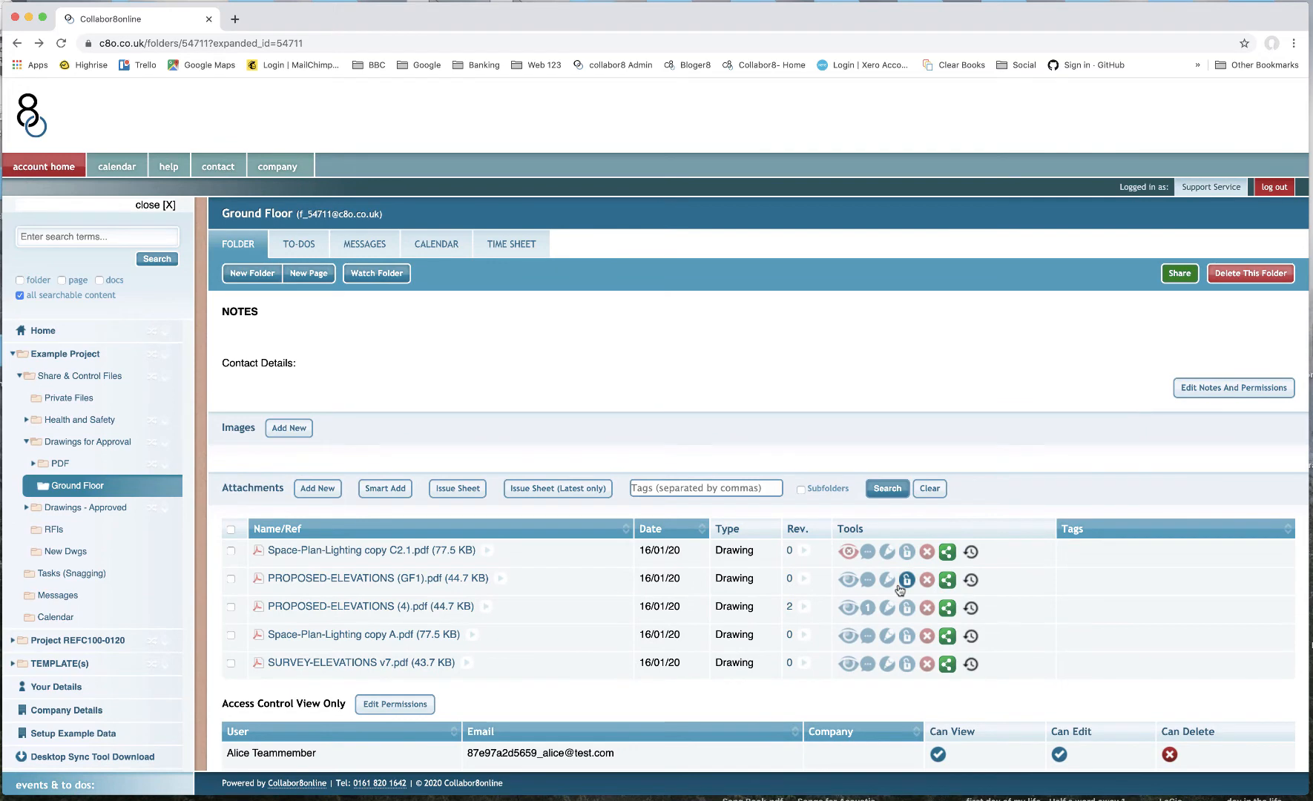
{"action": "scroll", "coordinate": [900, 590], "scroll_direction": "down", "scroll_amount": 1}
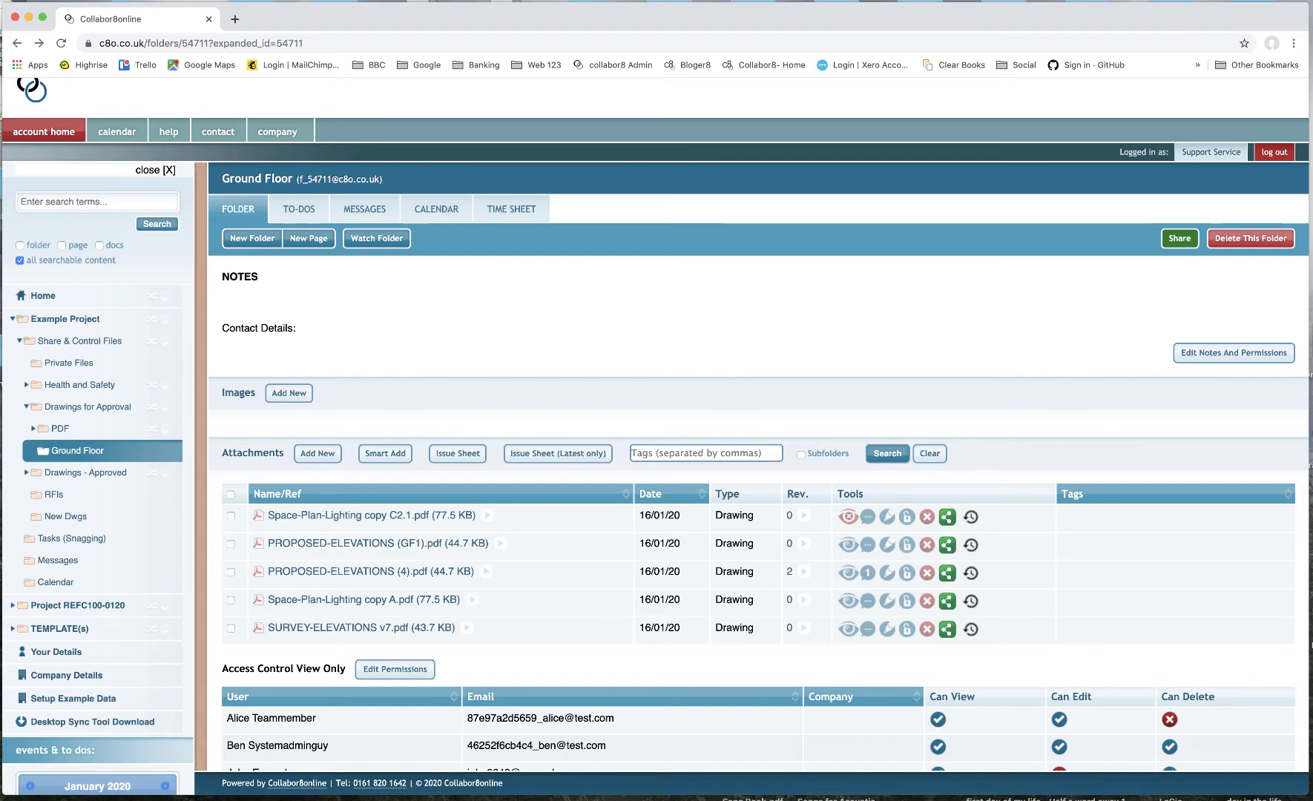
{"action": "scroll", "coordinate": [96, 445], "scroll_direction": "up", "scroll_amount": 1}
{"action": "left_click", "coordinate": [65, 330]}
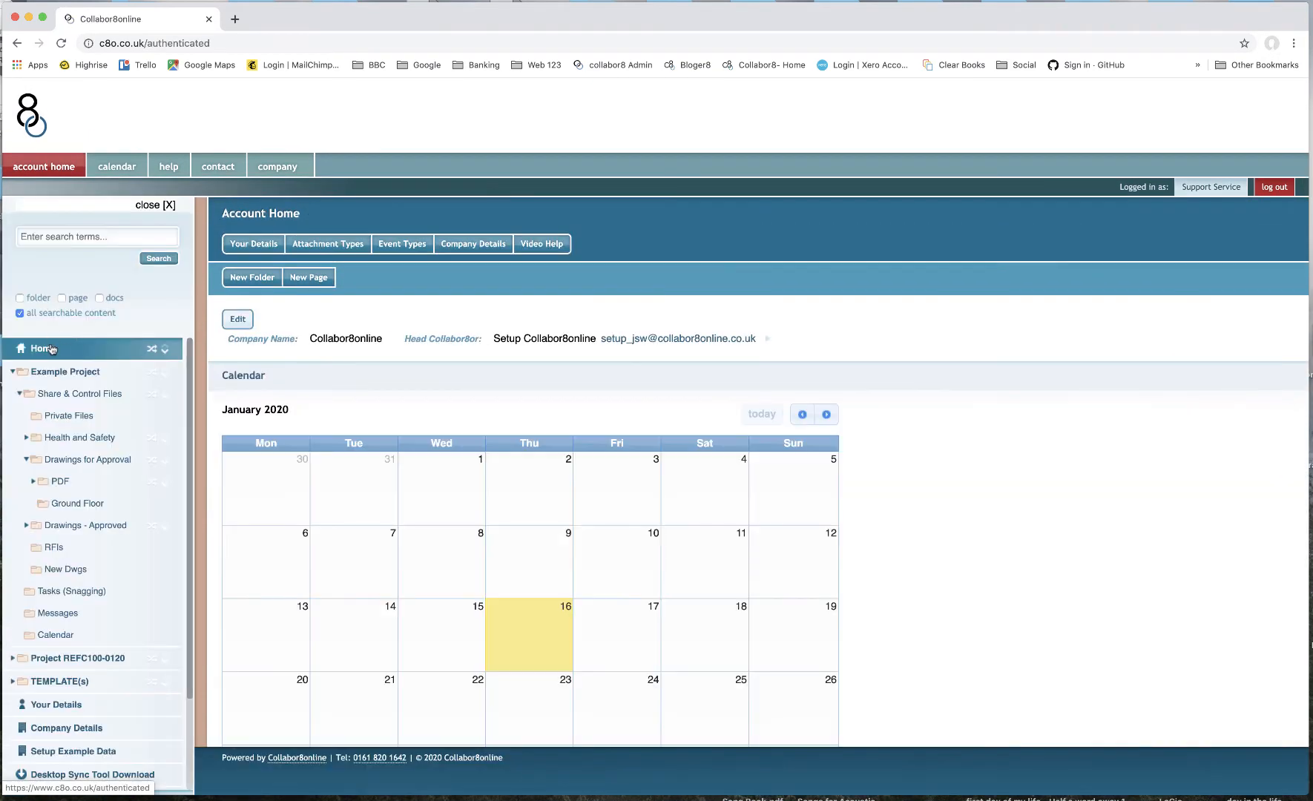
- Review the Latest Activity feed on the home page, loading more entries
{"action": "scroll", "coordinate": [472, 560], "scroll_direction": "down", "scroll_amount": 6}
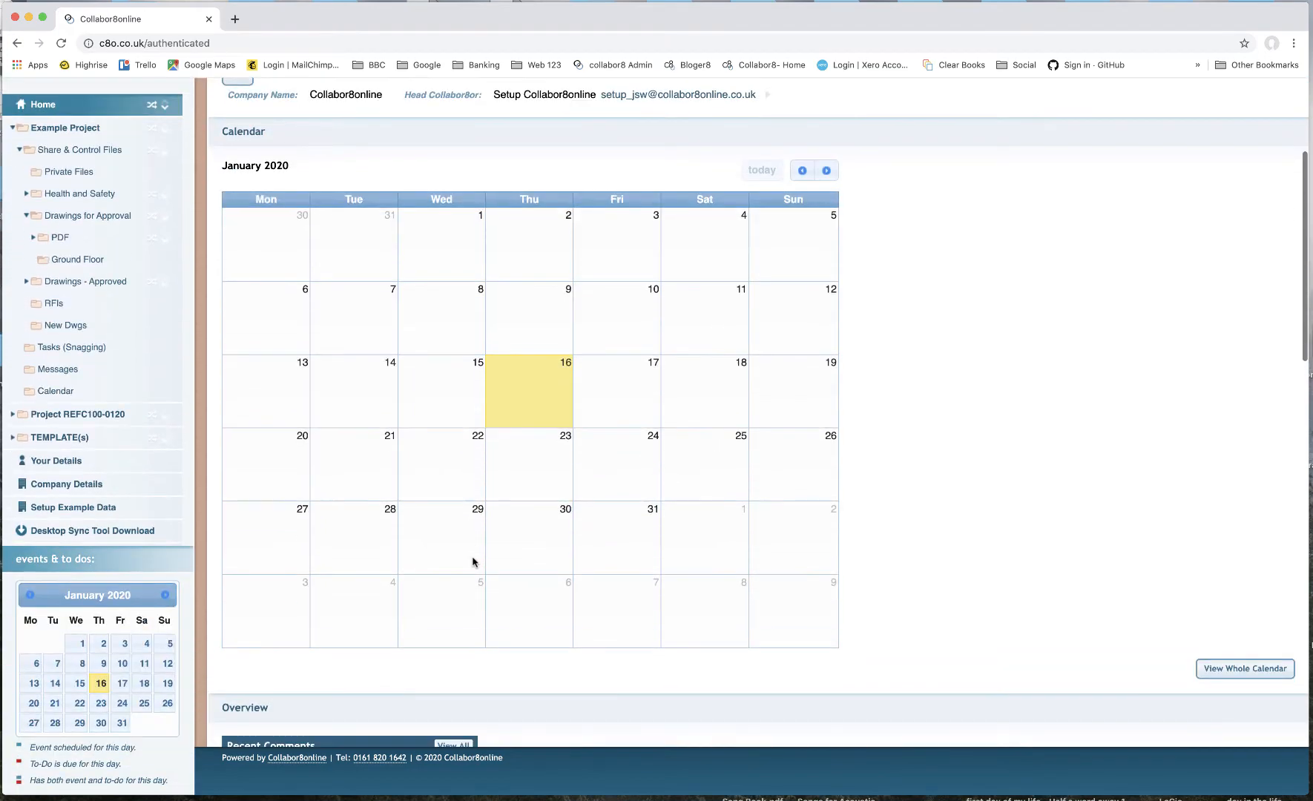
{"action": "scroll", "coordinate": [472, 562], "scroll_direction": "down", "scroll_amount": 9}
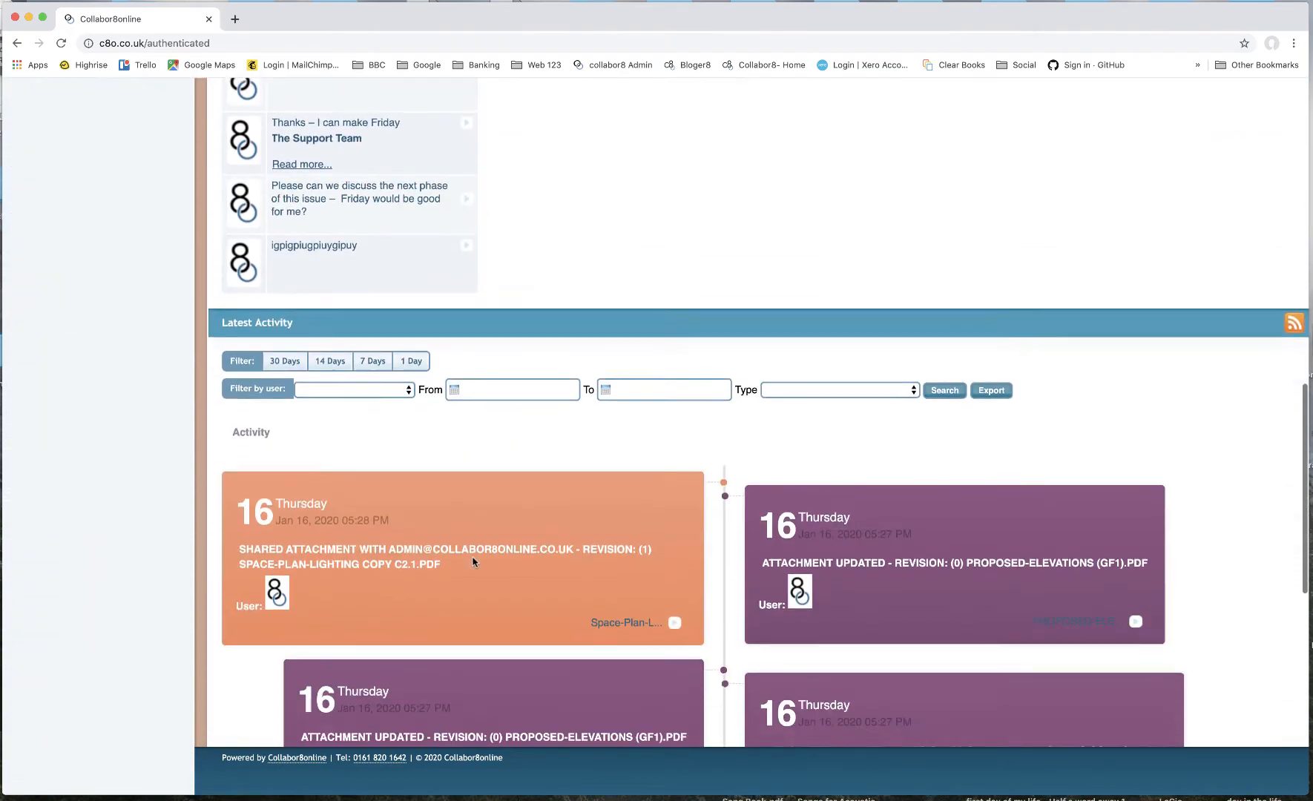
{"action": "scroll", "coordinate": [473, 562], "scroll_direction": "down", "scroll_amount": 1}
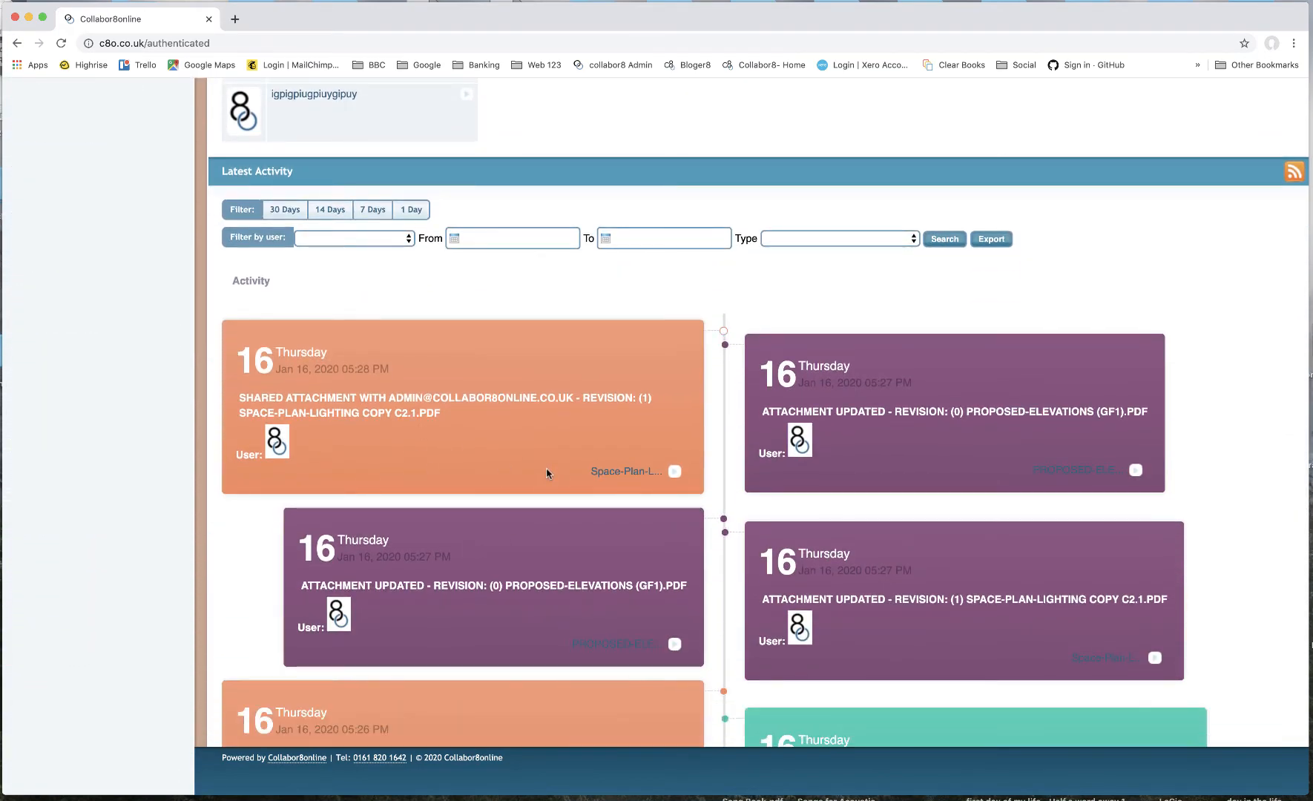
{"action": "scroll", "coordinate": [549, 474], "scroll_direction": "down", "scroll_amount": 3}
{"action": "scroll", "coordinate": [549, 474], "scroll_direction": "down", "scroll_amount": 2}
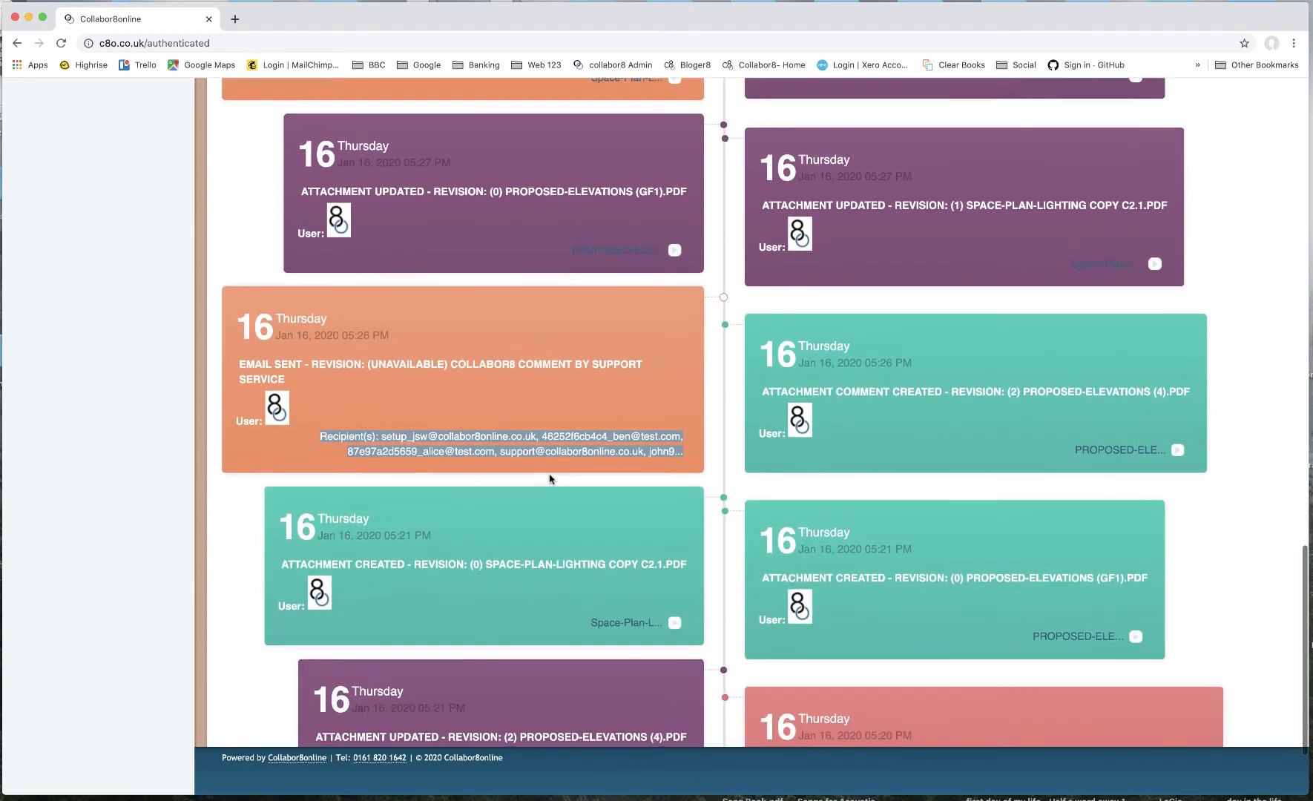
{"action": "scroll", "coordinate": [549, 477], "scroll_direction": "down", "scroll_amount": 1}
{"action": "mouse_move", "coordinate": [430, 393]}
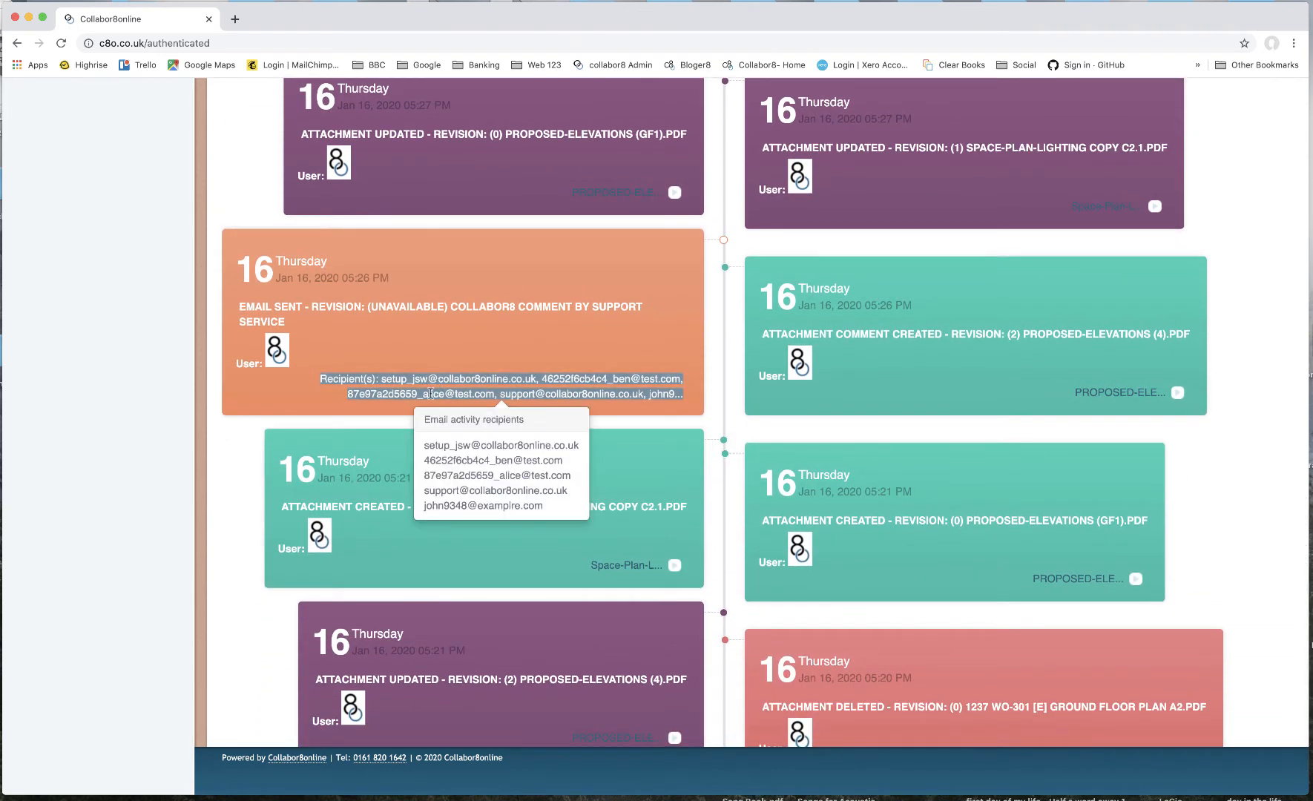
{"action": "scroll", "coordinate": [469, 419], "scroll_direction": "down", "scroll_amount": 1}
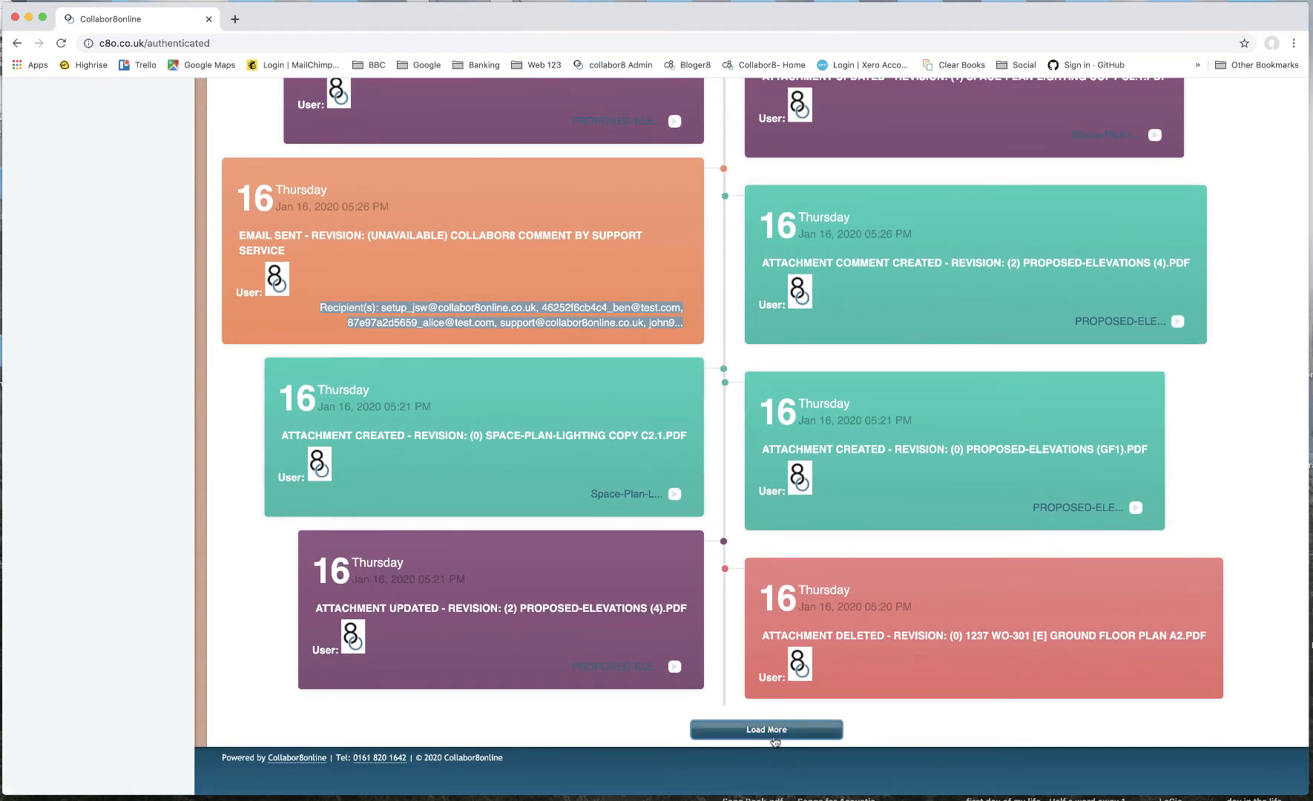
{"action": "left_click", "coordinate": [775, 742]}
{"action": "scroll", "coordinate": [677, 670], "scroll_direction": "down", "scroll_amount": 5}
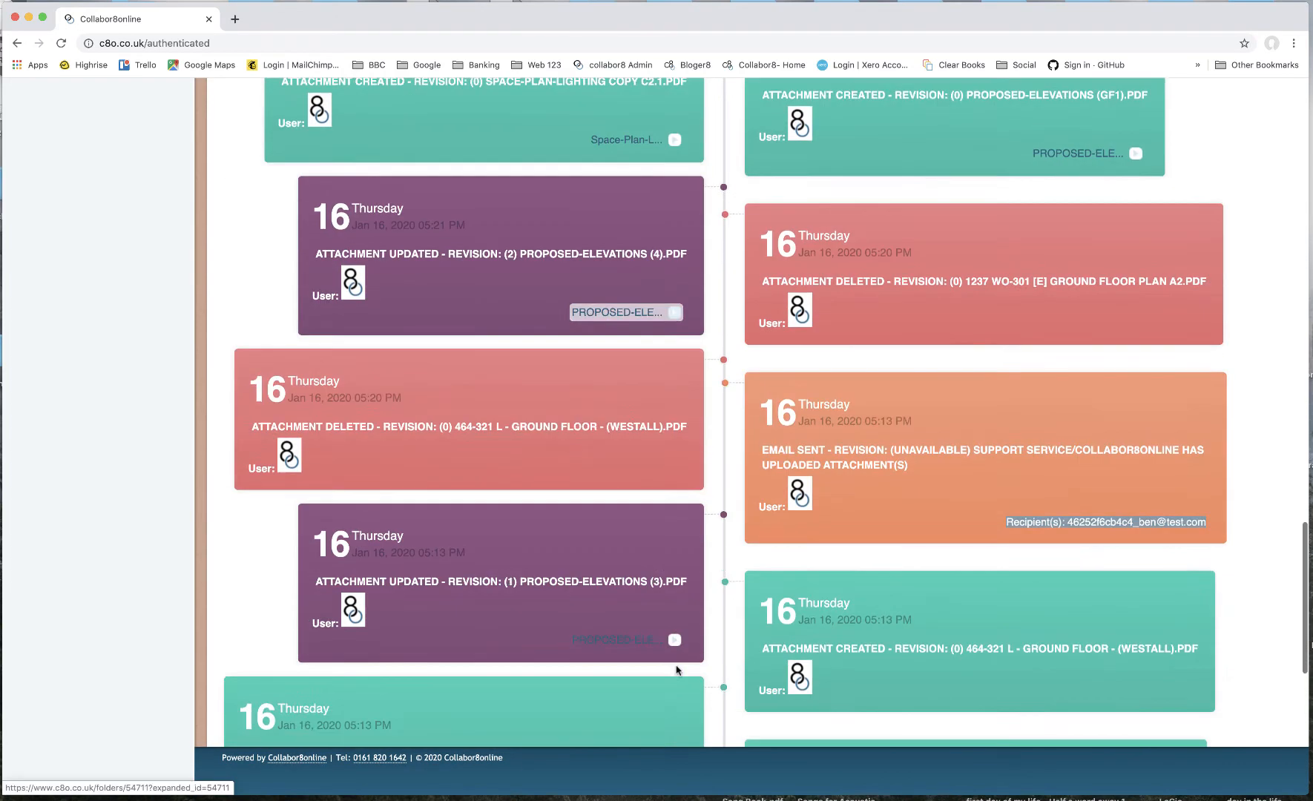
{"action": "scroll", "coordinate": [672, 616], "scroll_direction": "down", "scroll_amount": 3}
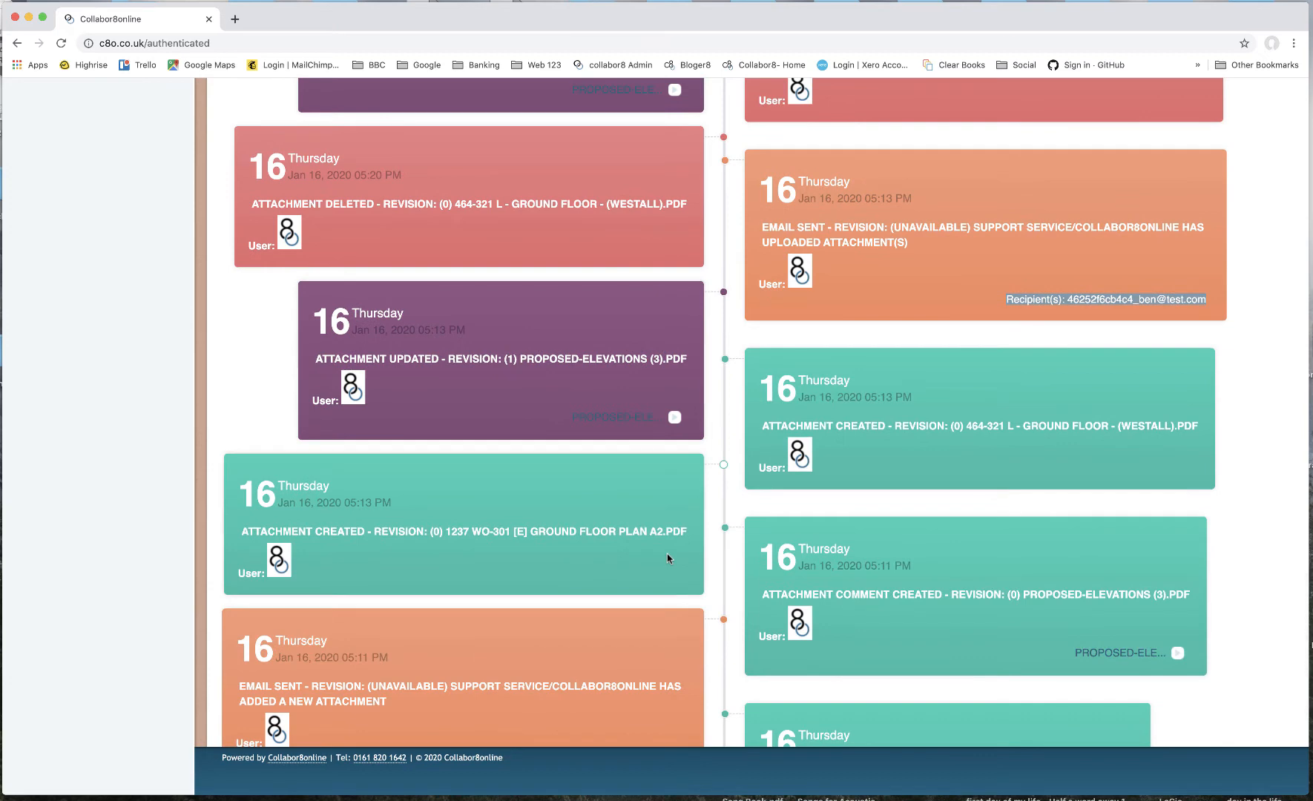
{"action": "scroll", "coordinate": [667, 558], "scroll_direction": "down", "scroll_amount": 4}
{"action": "scroll", "coordinate": [667, 558], "scroll_direction": "down", "scroll_amount": 1}
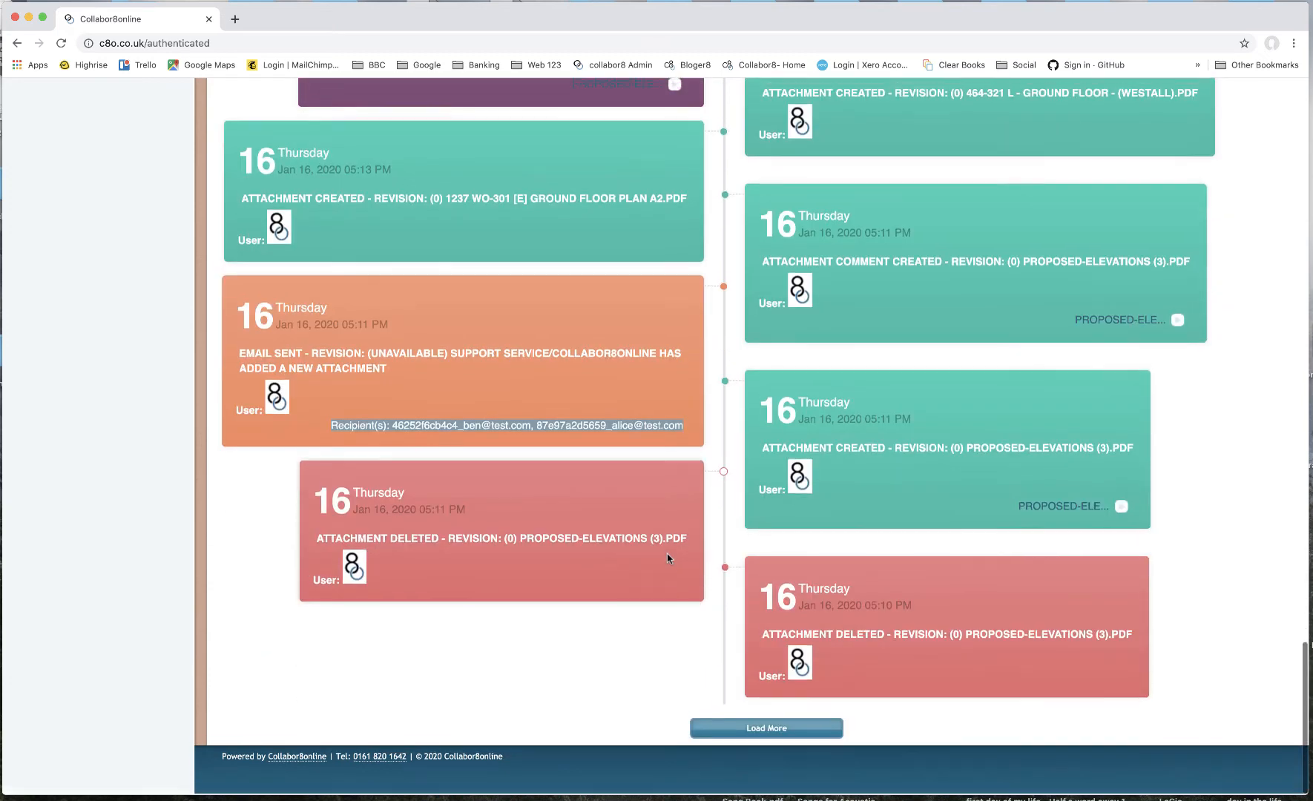
{"action": "scroll", "coordinate": [667, 555], "scroll_direction": "up", "scroll_amount": 6}
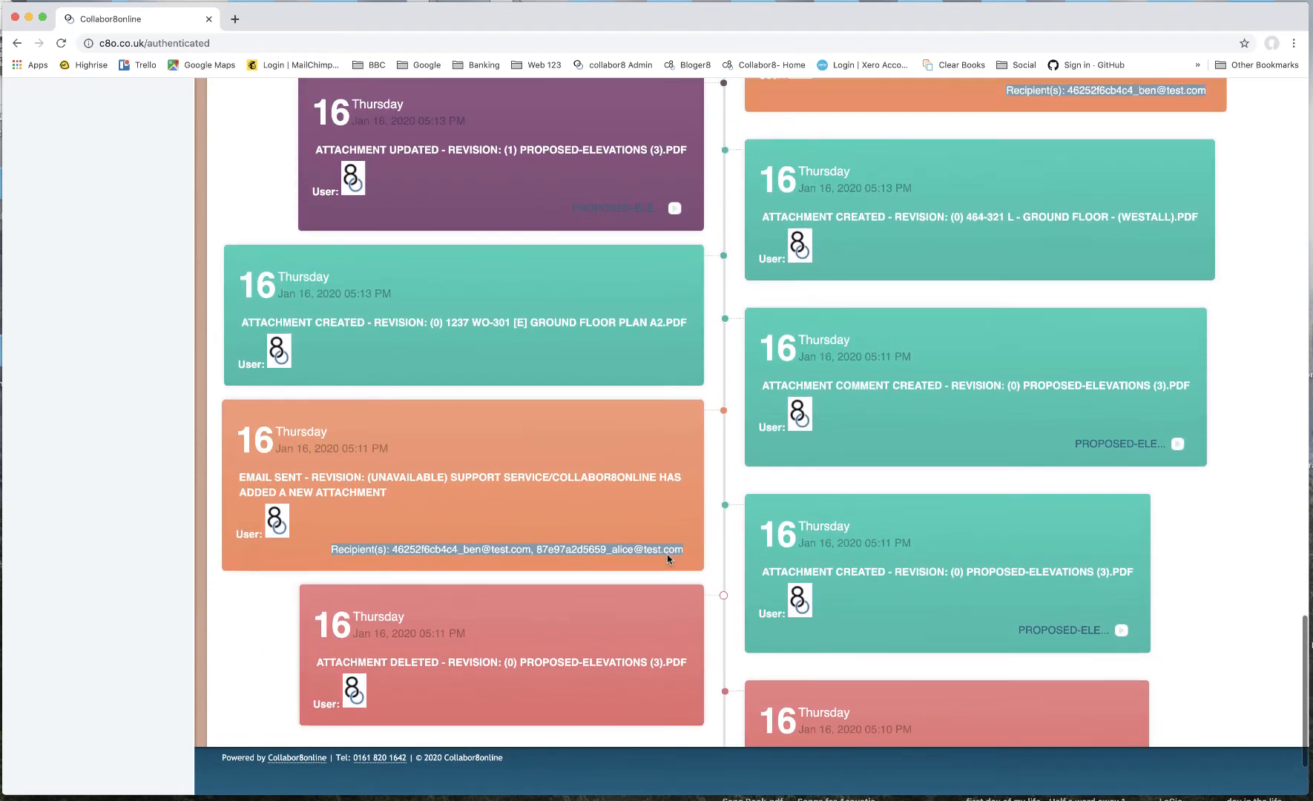
- Filter the Latest Activity feed to user Setup Collabor8online and type File Downloaded, then search and review the results
{"action": "scroll", "coordinate": [667, 560], "scroll_direction": "up", "scroll_amount": 12}
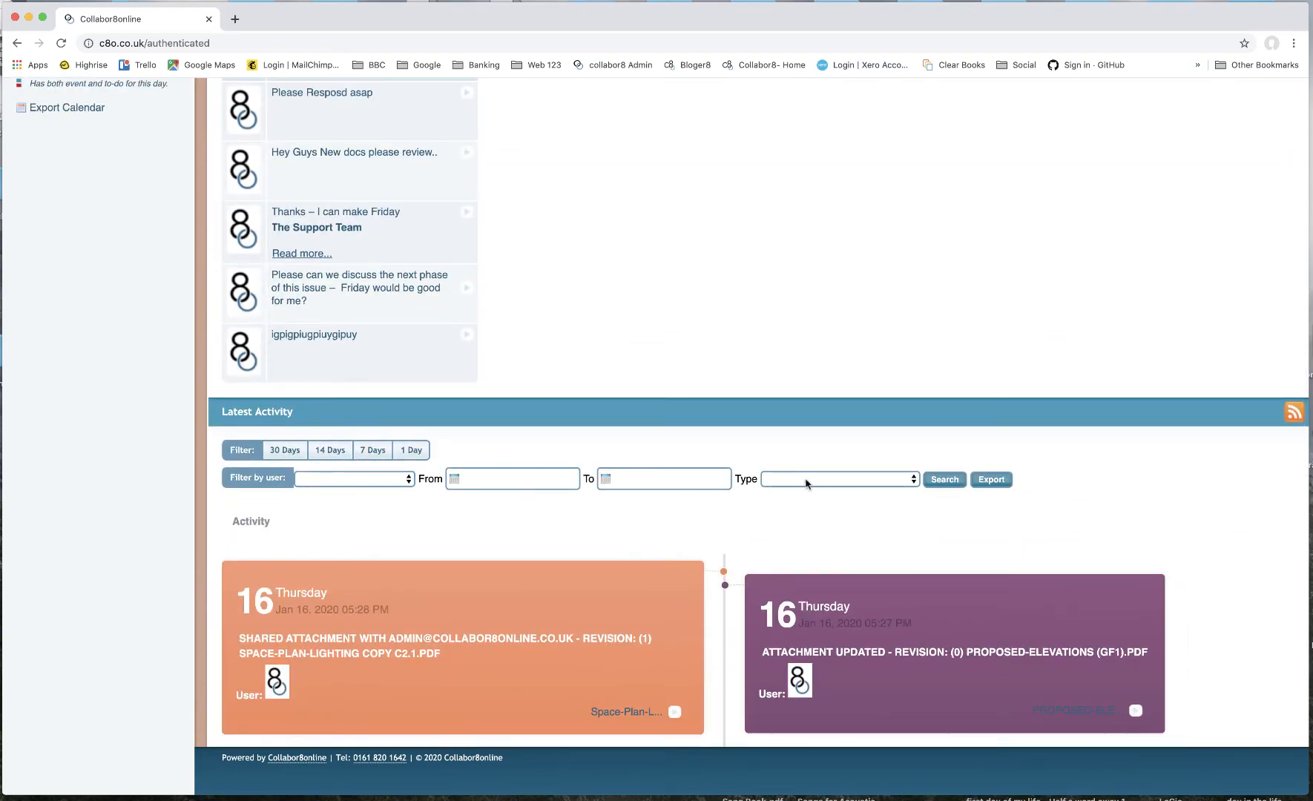
{"action": "left_click", "coordinate": [808, 484]}
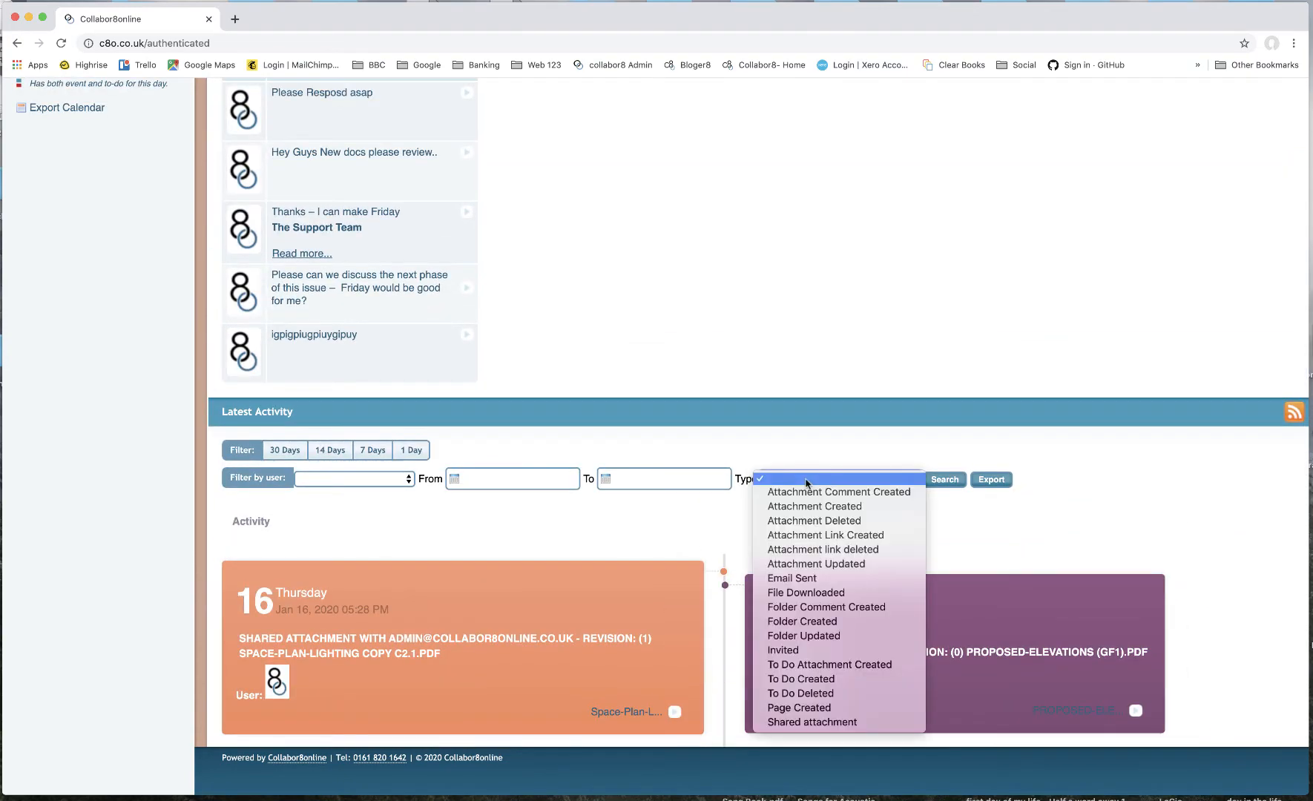
{"action": "left_click", "coordinate": [690, 512]}
{"action": "scroll", "coordinate": [687, 517], "scroll_direction": "down", "scroll_amount": 3}
{"action": "left_click", "coordinate": [356, 369]}
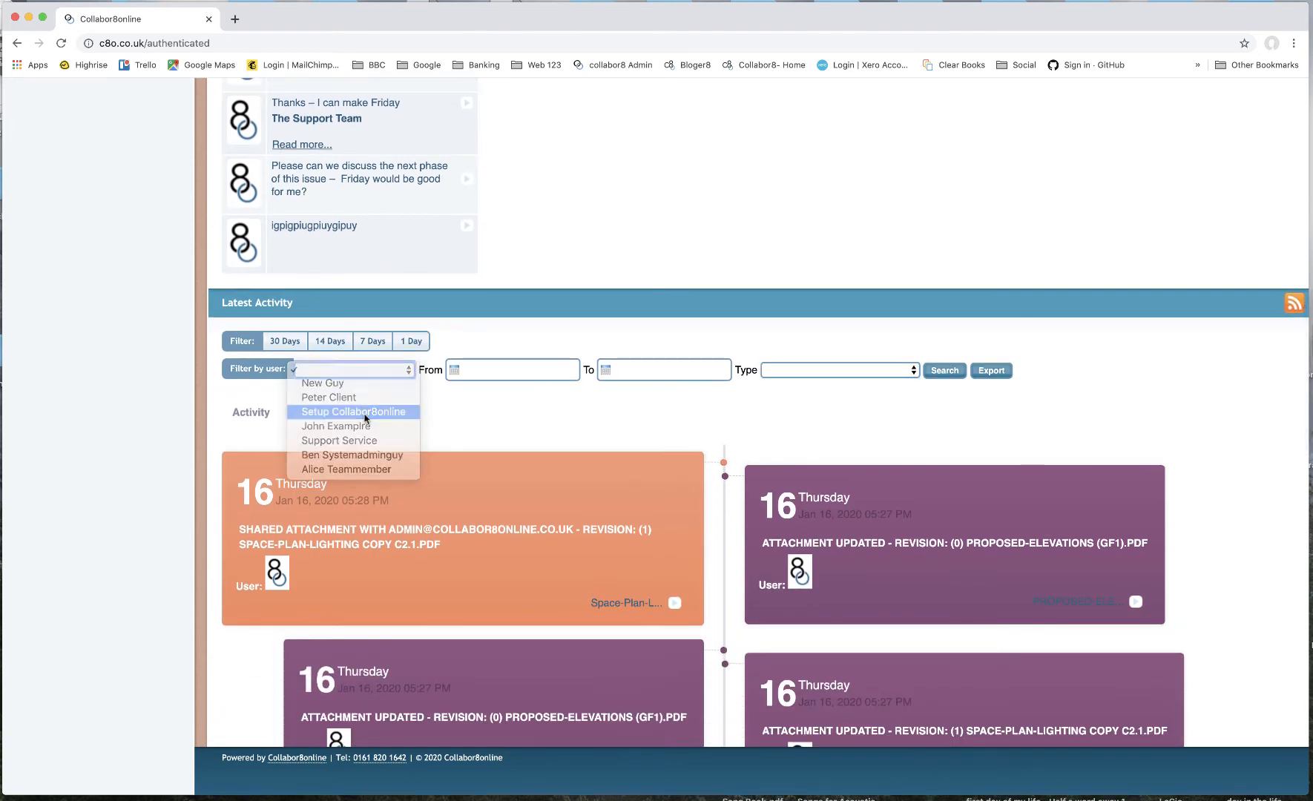
{"action": "left_click", "coordinate": [365, 414]}
{"action": "left_click", "coordinate": [807, 375]}
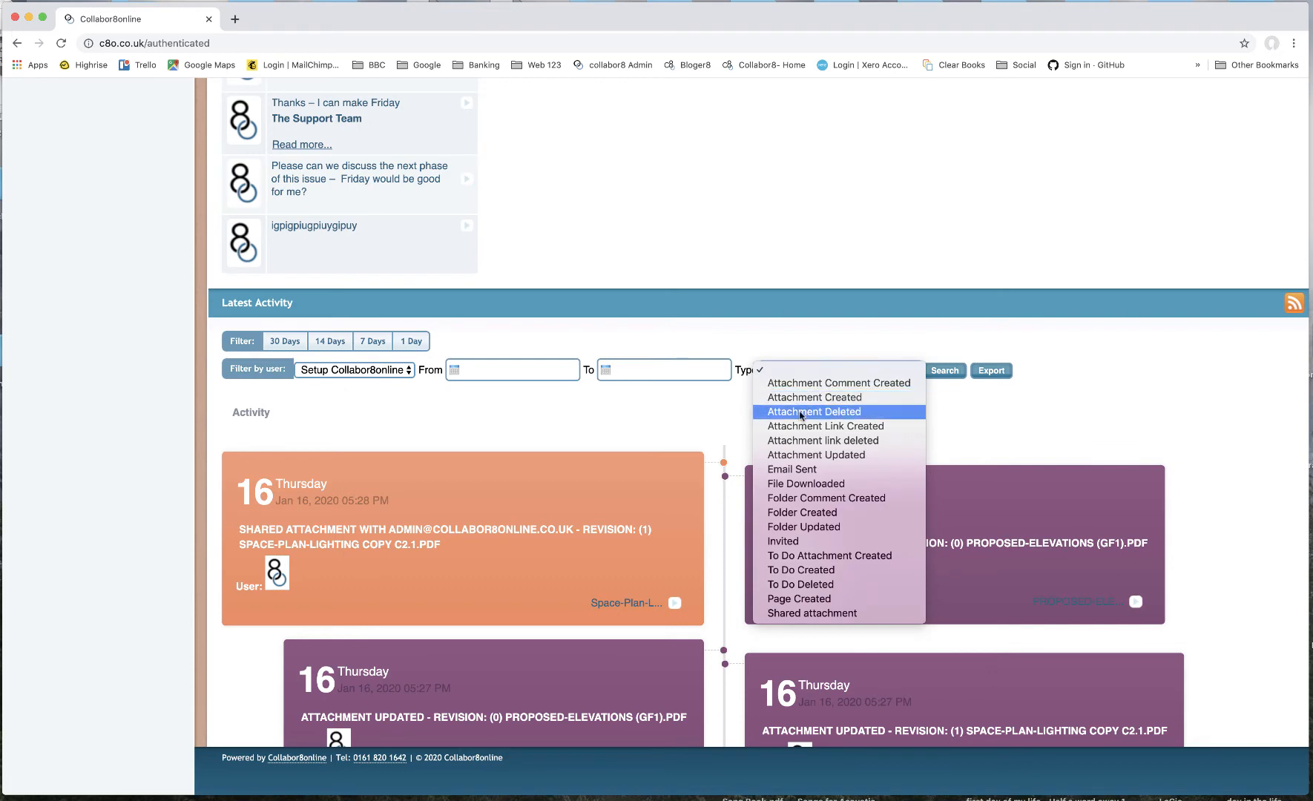
{"action": "left_click", "coordinate": [807, 483]}
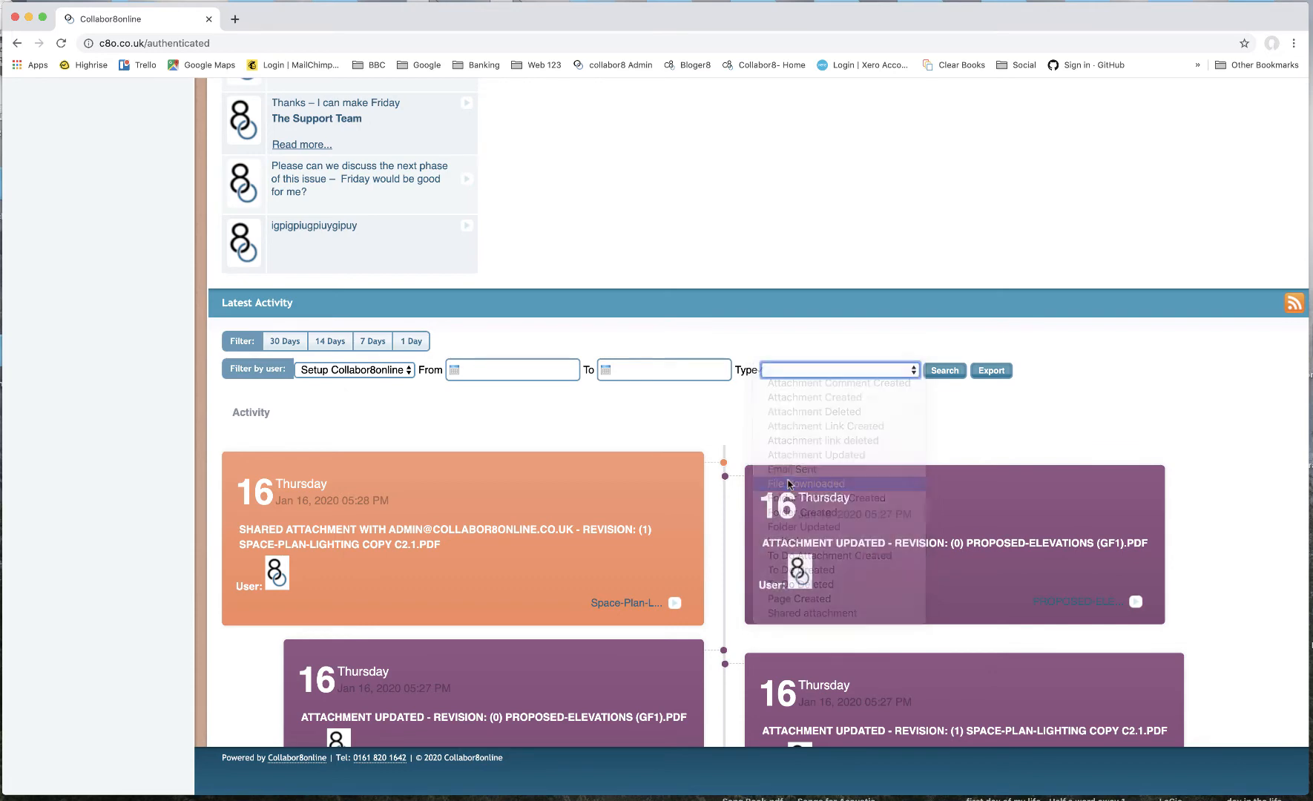
{"action": "left_click", "coordinate": [947, 373]}
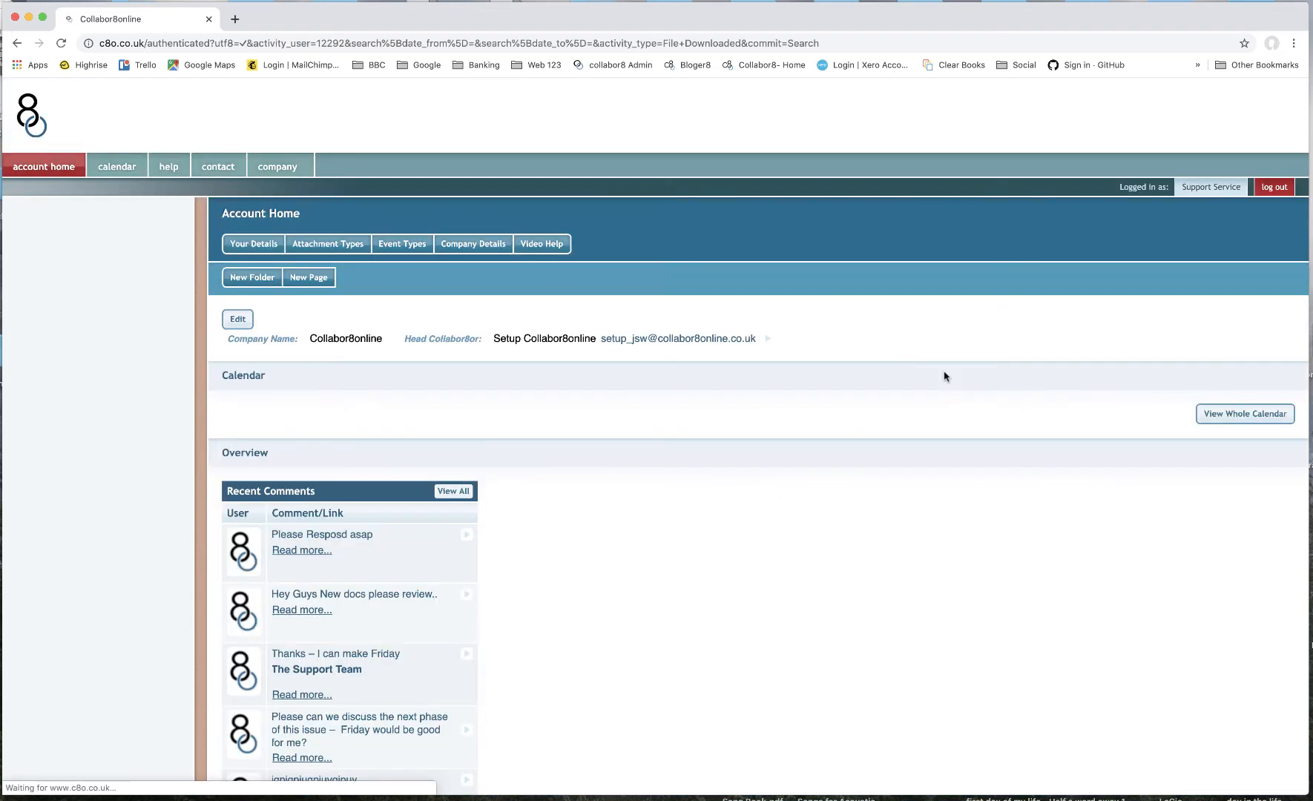
{"action": "scroll", "coordinate": [787, 484], "scroll_direction": "down", "scroll_amount": 13}
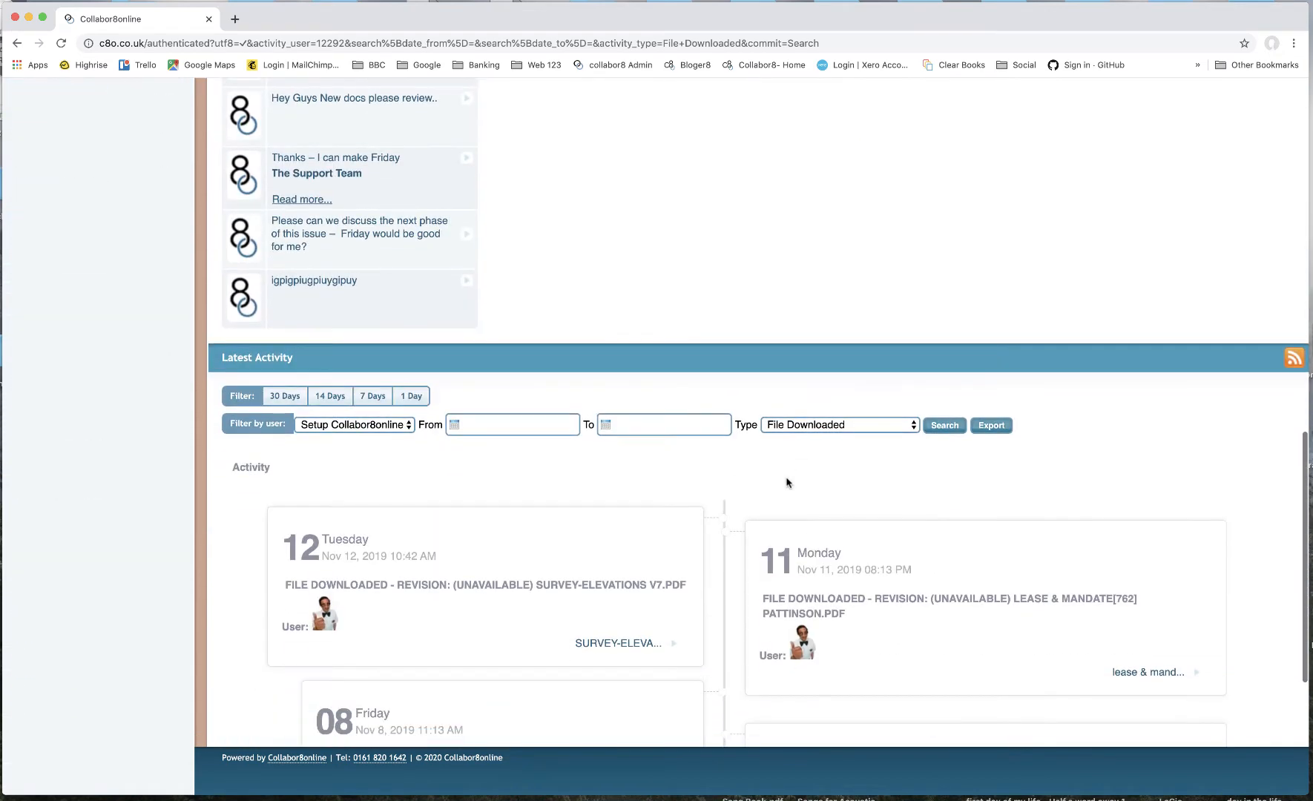
{"action": "scroll", "coordinate": [787, 483], "scroll_direction": "down", "scroll_amount": 5}
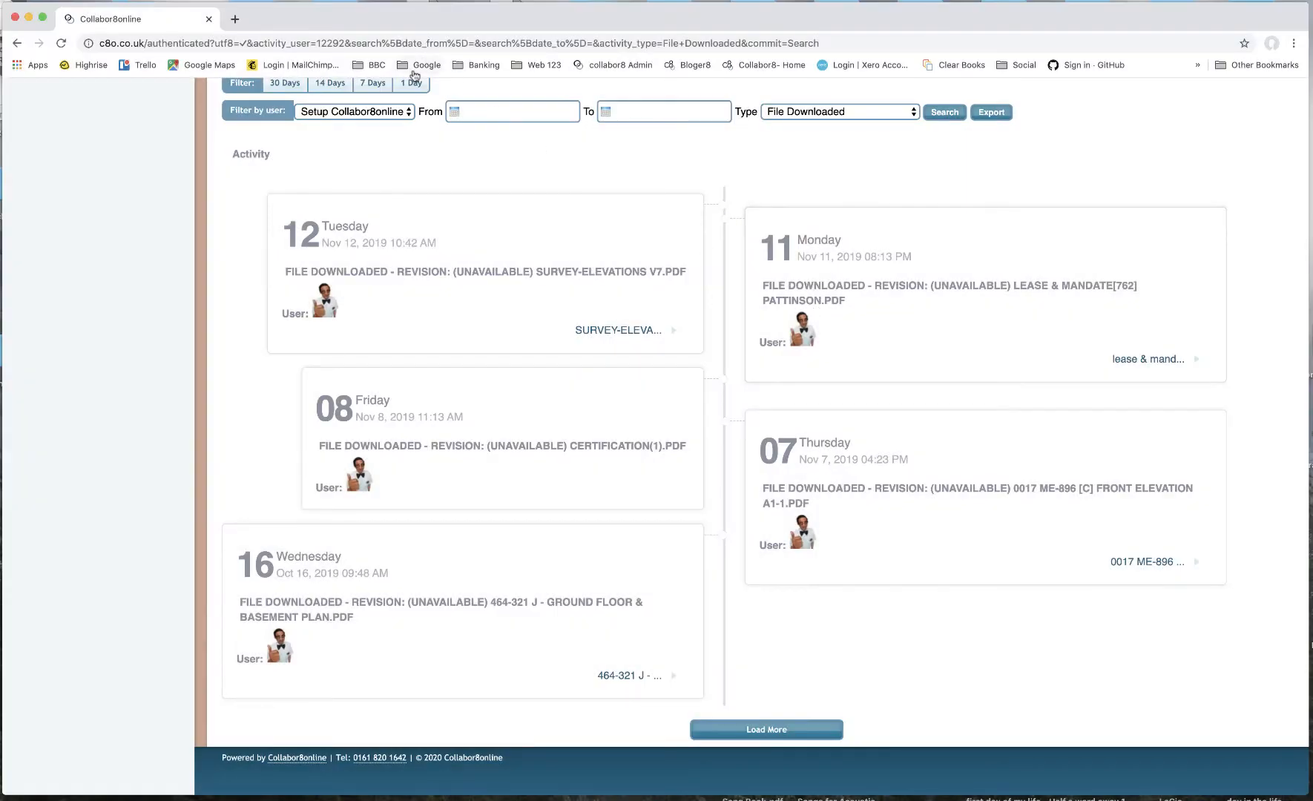
- Filter the Latest Activity feed to user Alice Teammember and type Attachment Created, then search
{"action": "left_click", "coordinate": [380, 110]}
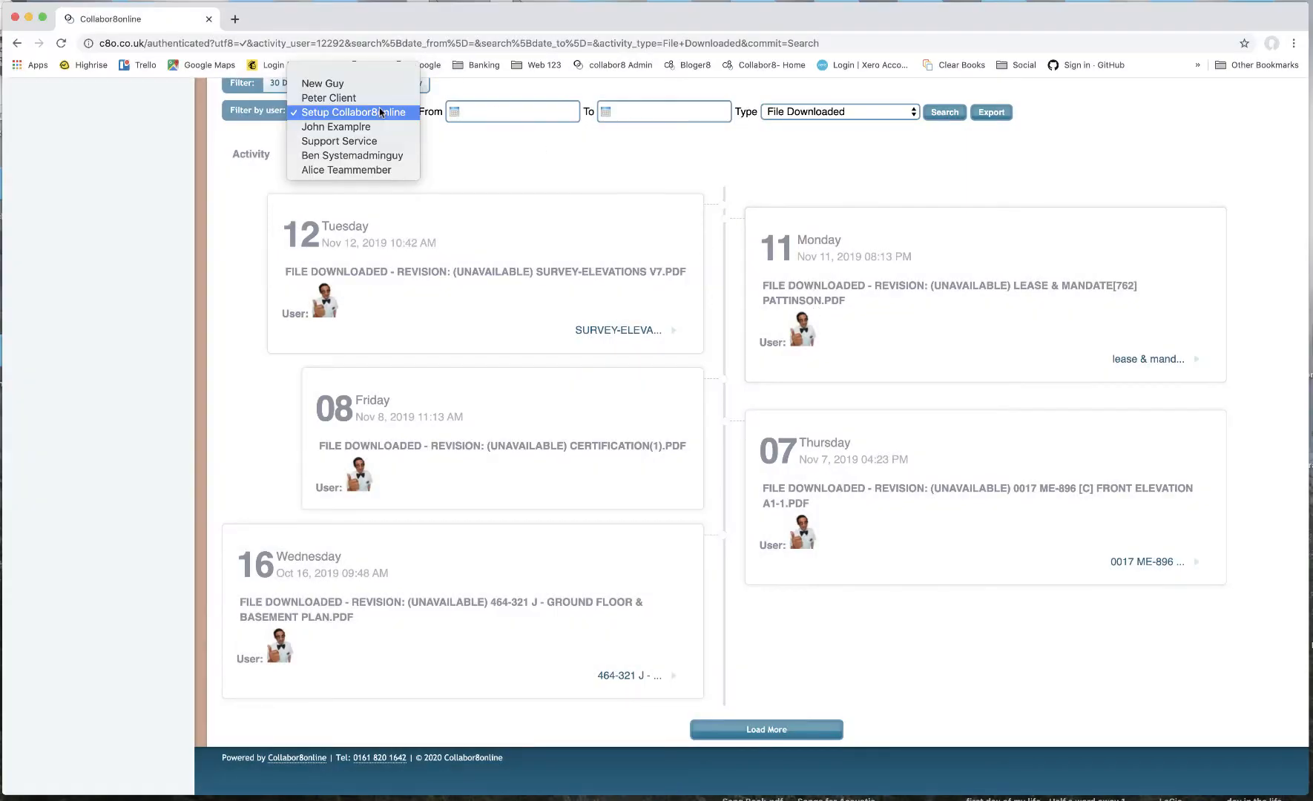
{"action": "left_click", "coordinate": [385, 171]}
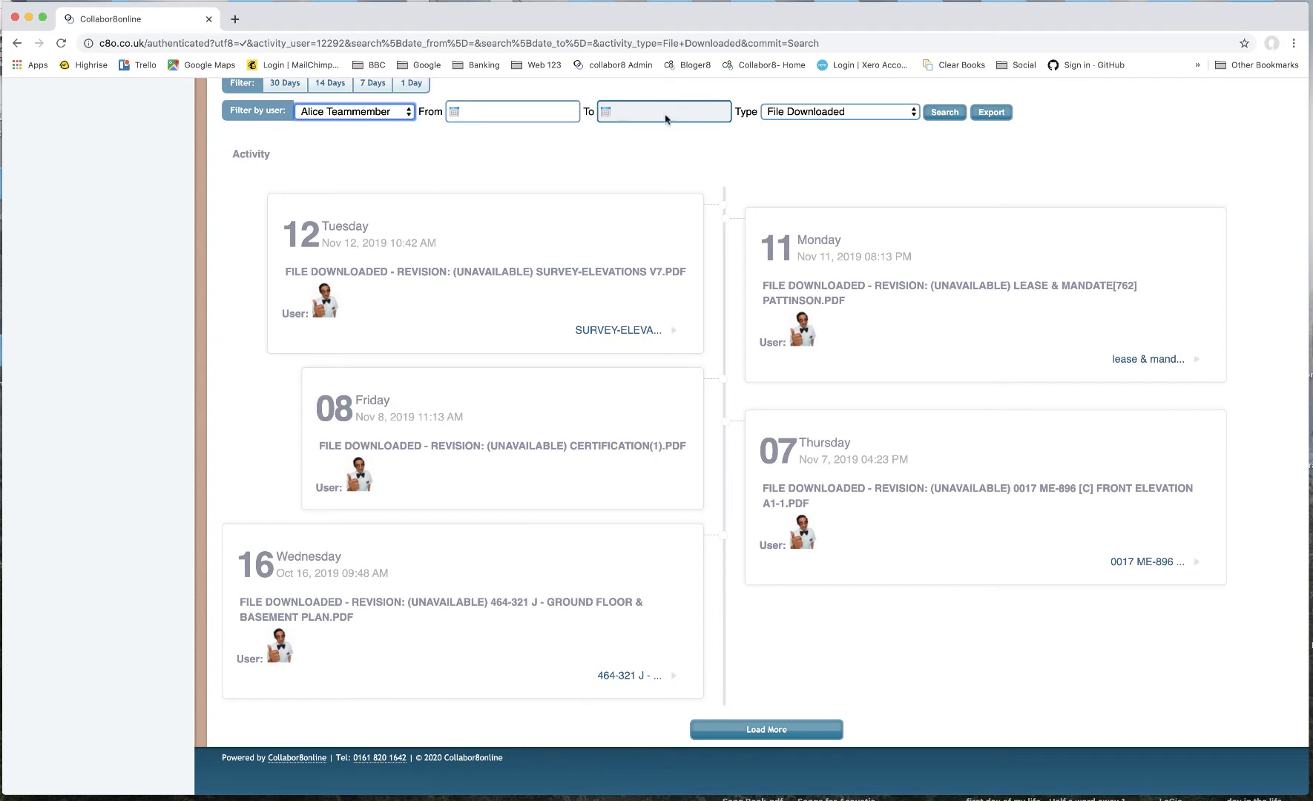
{"action": "left_click", "coordinate": [826, 117]}
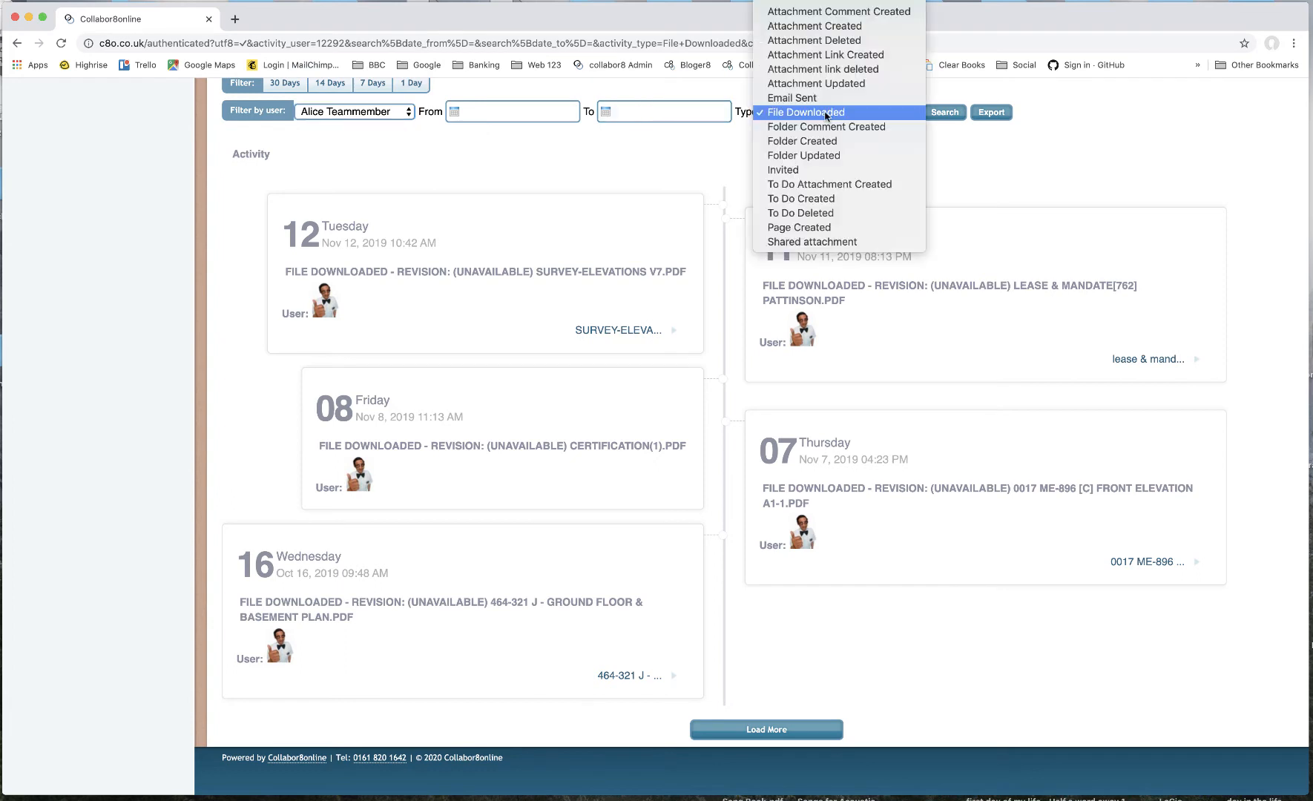
{"action": "left_click", "coordinate": [872, 28]}
{"action": "left_click", "coordinate": [947, 113]}
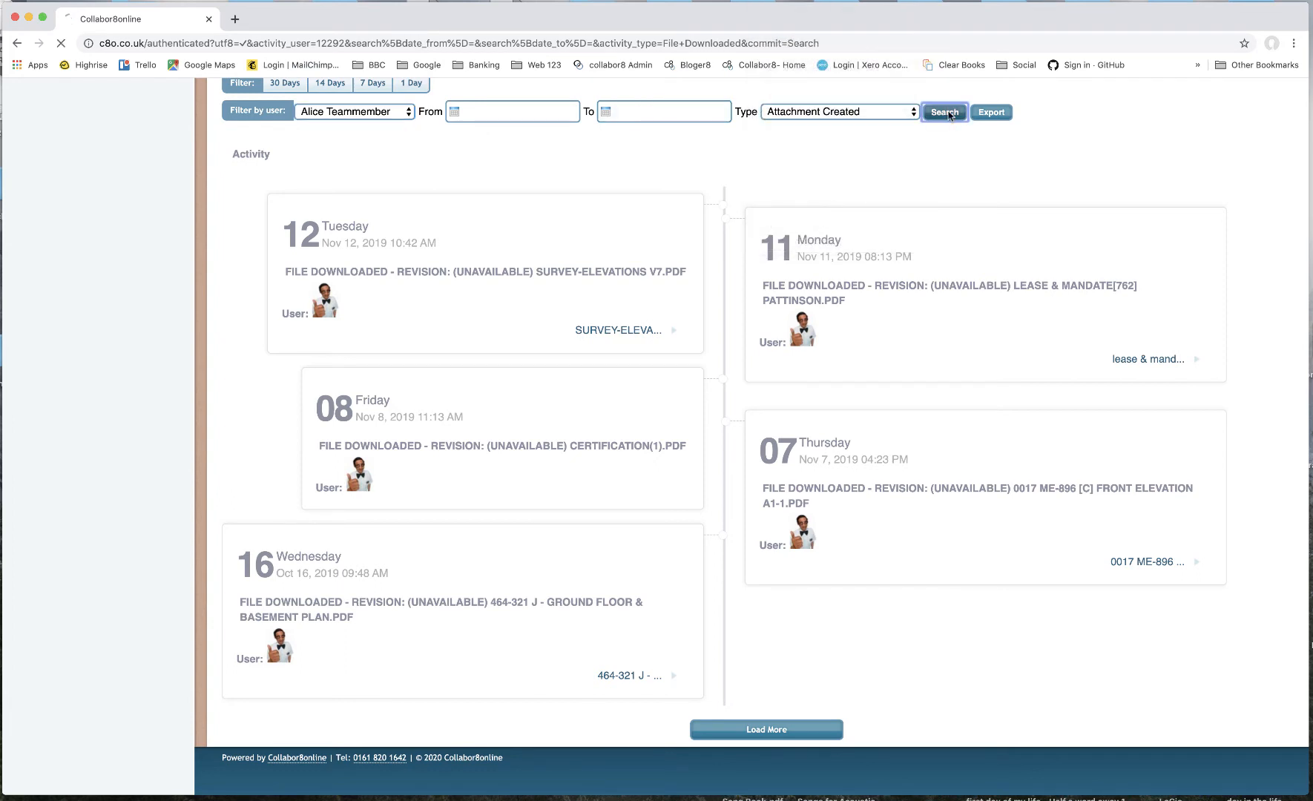
{"action": "scroll", "coordinate": [947, 117], "scroll_direction": "down", "scroll_amount": 15}
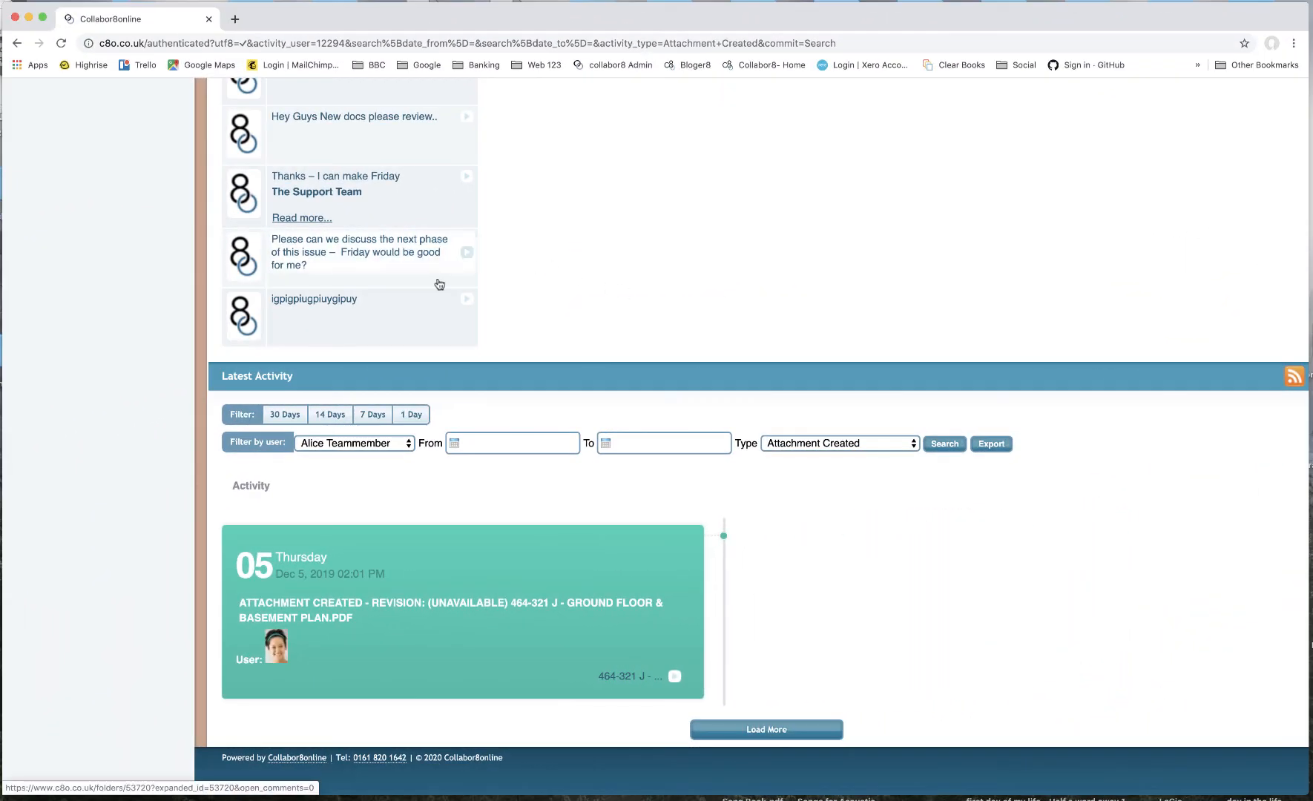
{"action": "scroll", "coordinate": [102, 419], "scroll_direction": "up", "scroll_amount": 10}
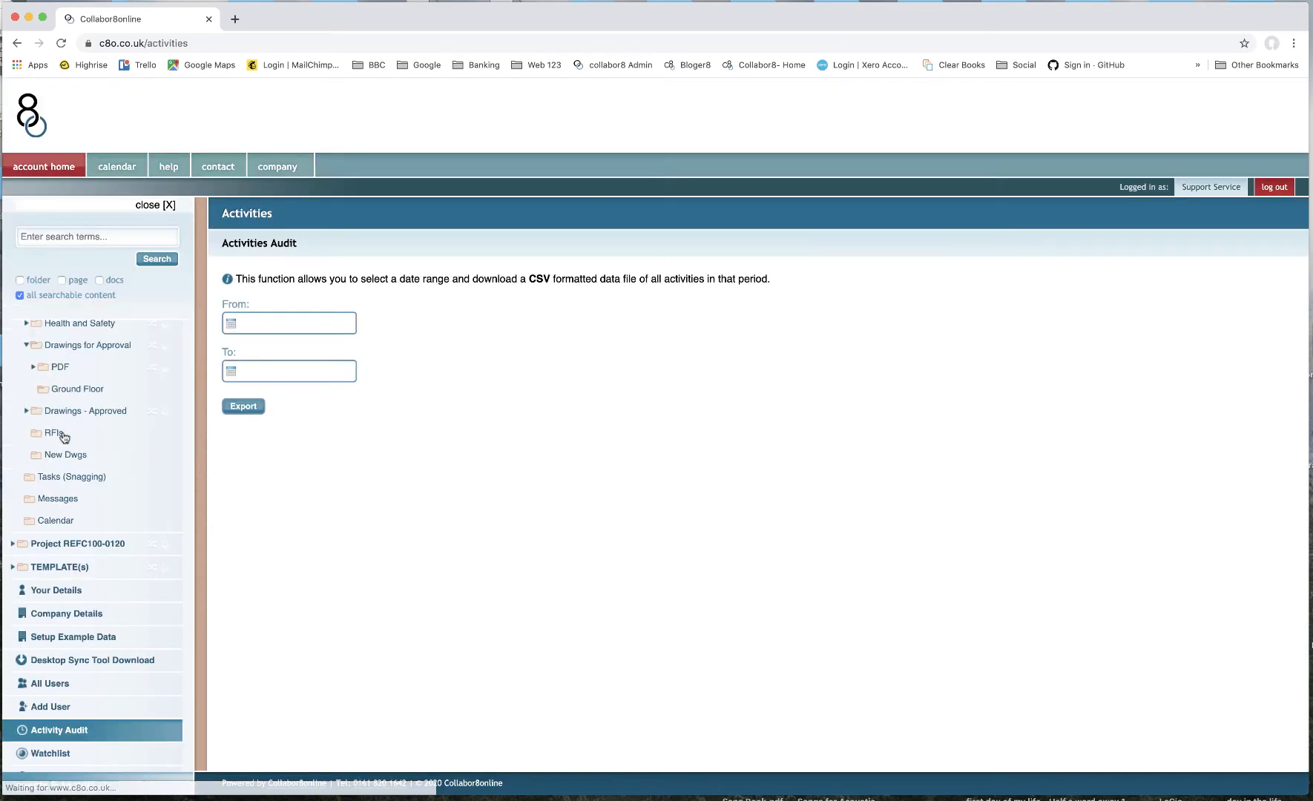
- Set the Activity Audit date range from 01/12/2019 to 31/12/2019 and export it
{"action": "left_click", "coordinate": [291, 320]}
{"action": "left_click", "coordinate": [363, 350]}
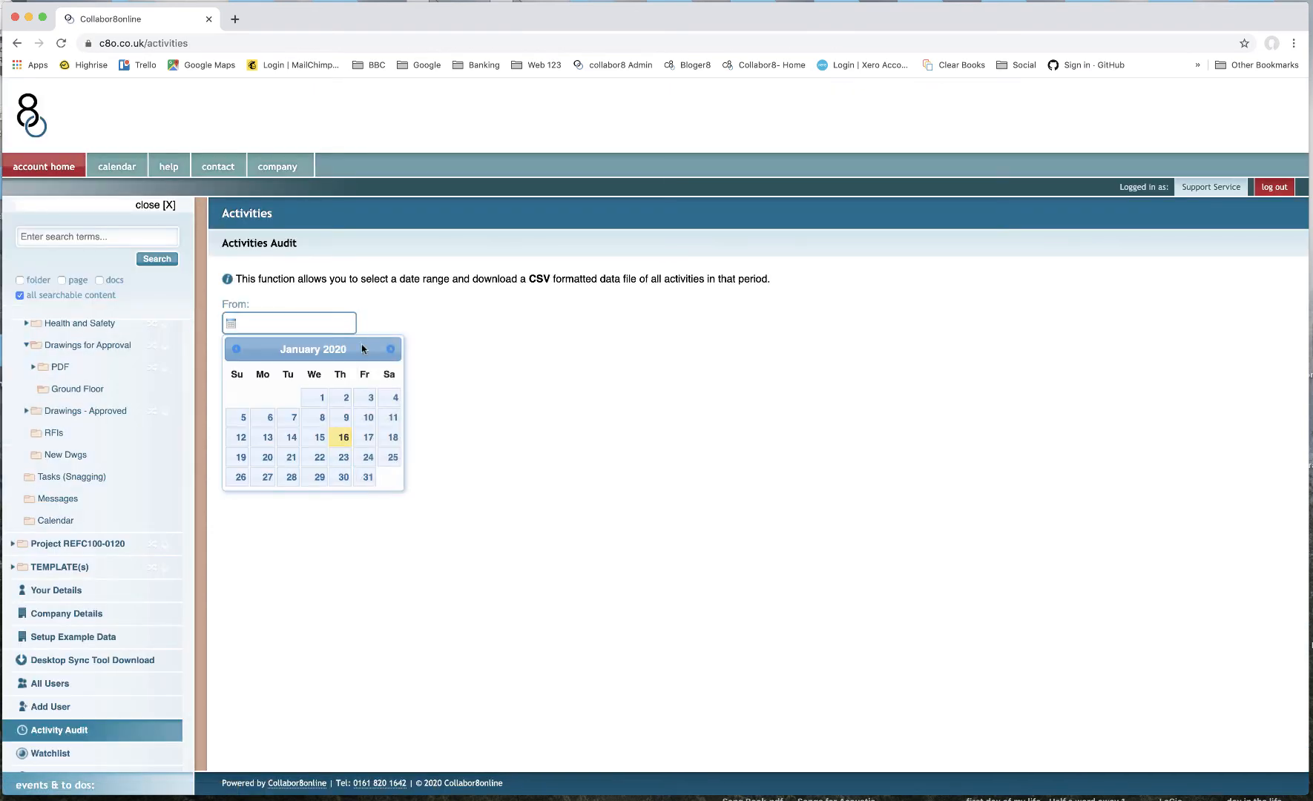
{"action": "left_click", "coordinate": [237, 350]}
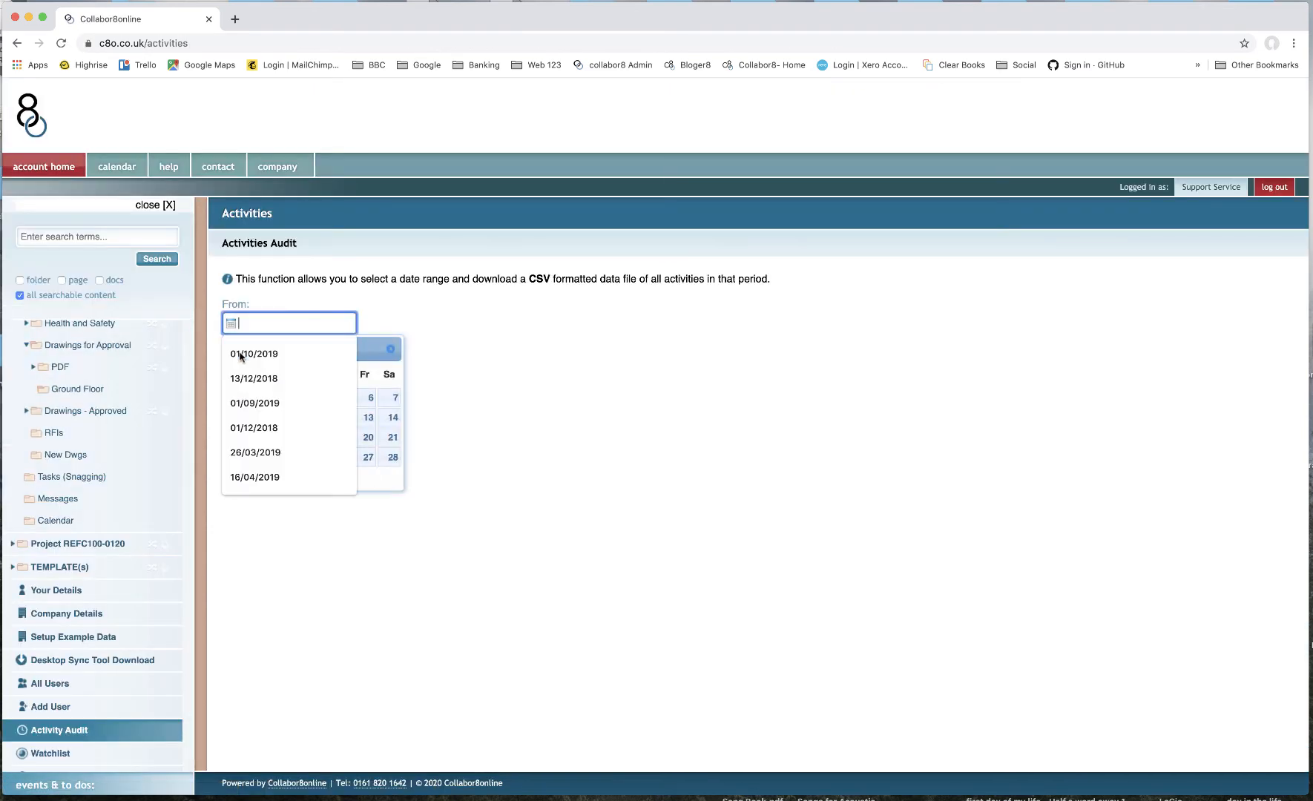
{"action": "left_click", "coordinate": [363, 350]}
{"action": "left_click", "coordinate": [242, 397]}
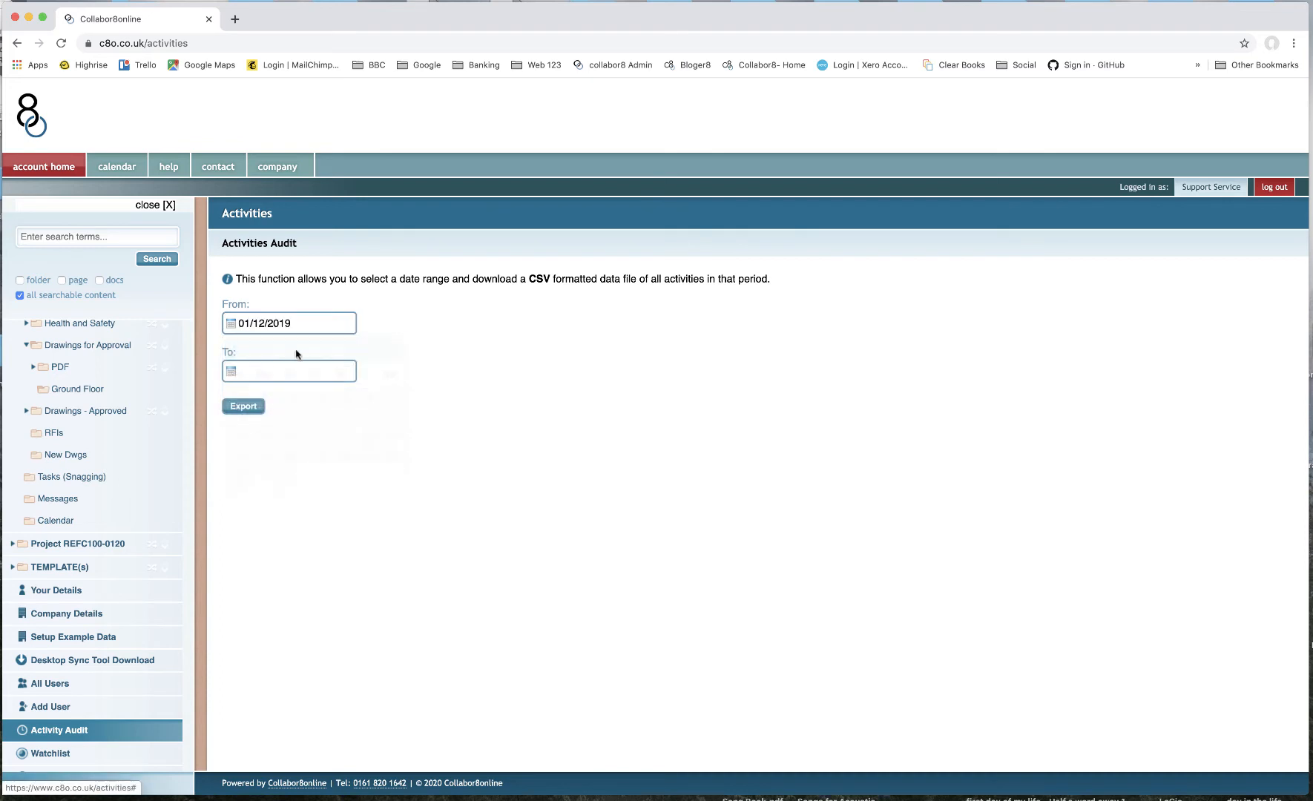
{"action": "left_click", "coordinate": [316, 384]}
{"action": "left_click", "coordinate": [378, 401]}
{"action": "left_click", "coordinate": [238, 401]}
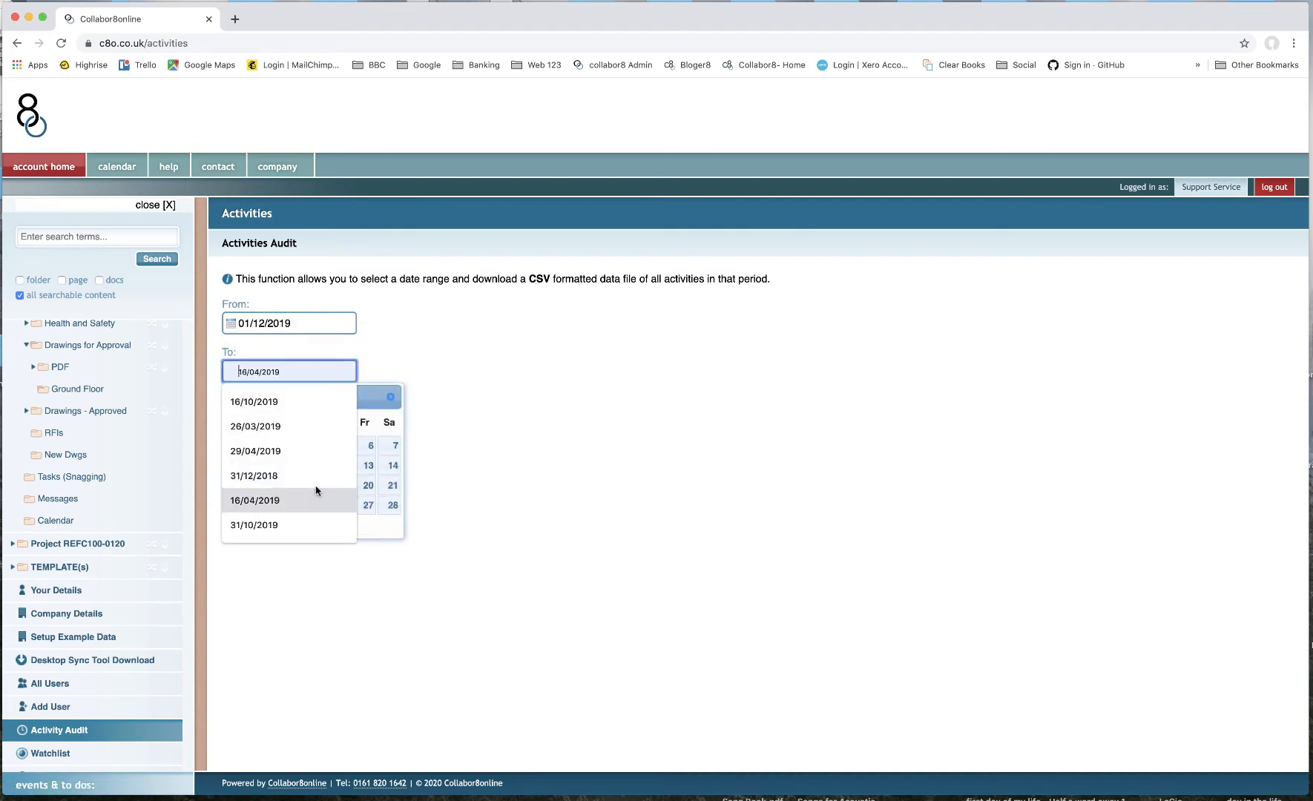
{"action": "left_click", "coordinate": [301, 524]}
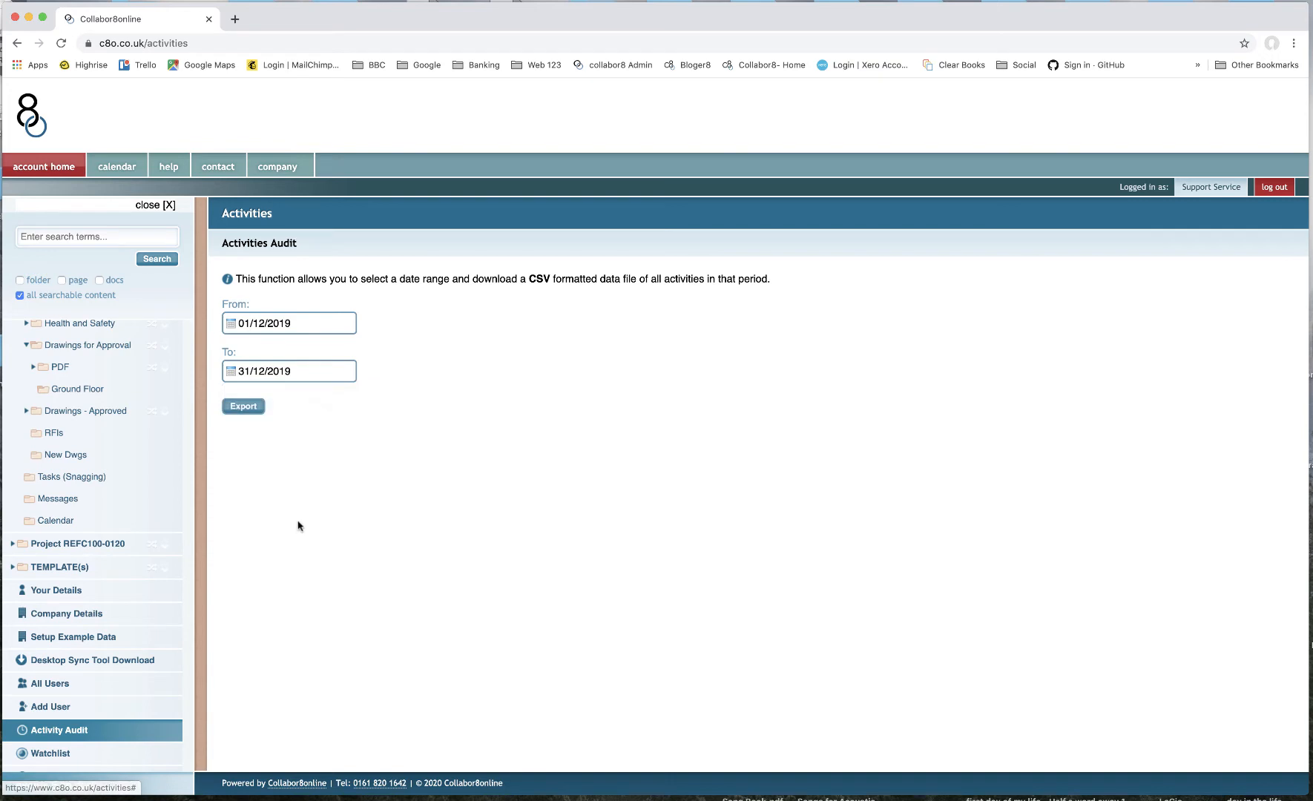
{"action": "left_click", "coordinate": [248, 410]}
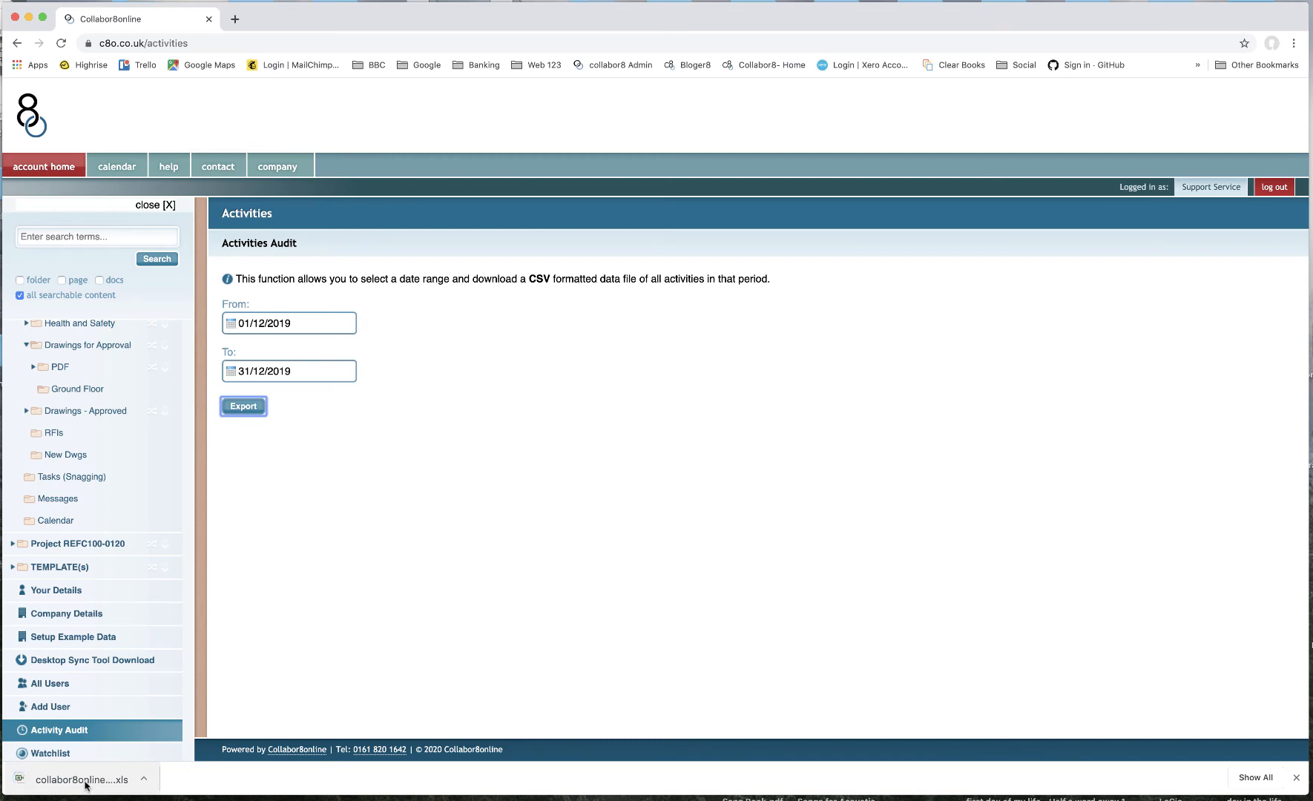
- Open the exported activities spreadsheet in Excel at 150% zoom and widen all columns to fit
{"action": "left_click", "coordinate": [84, 783]}
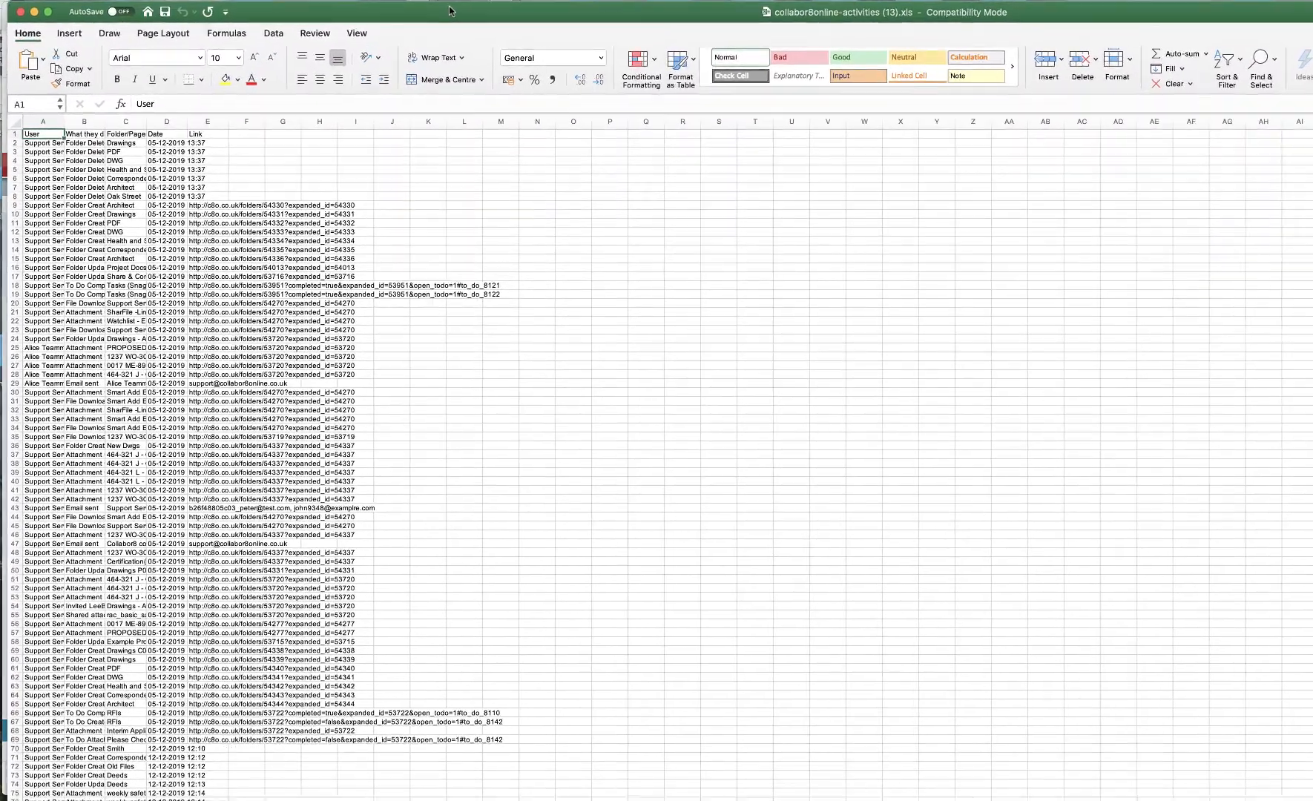
{"action": "left_click", "coordinate": [357, 33]}
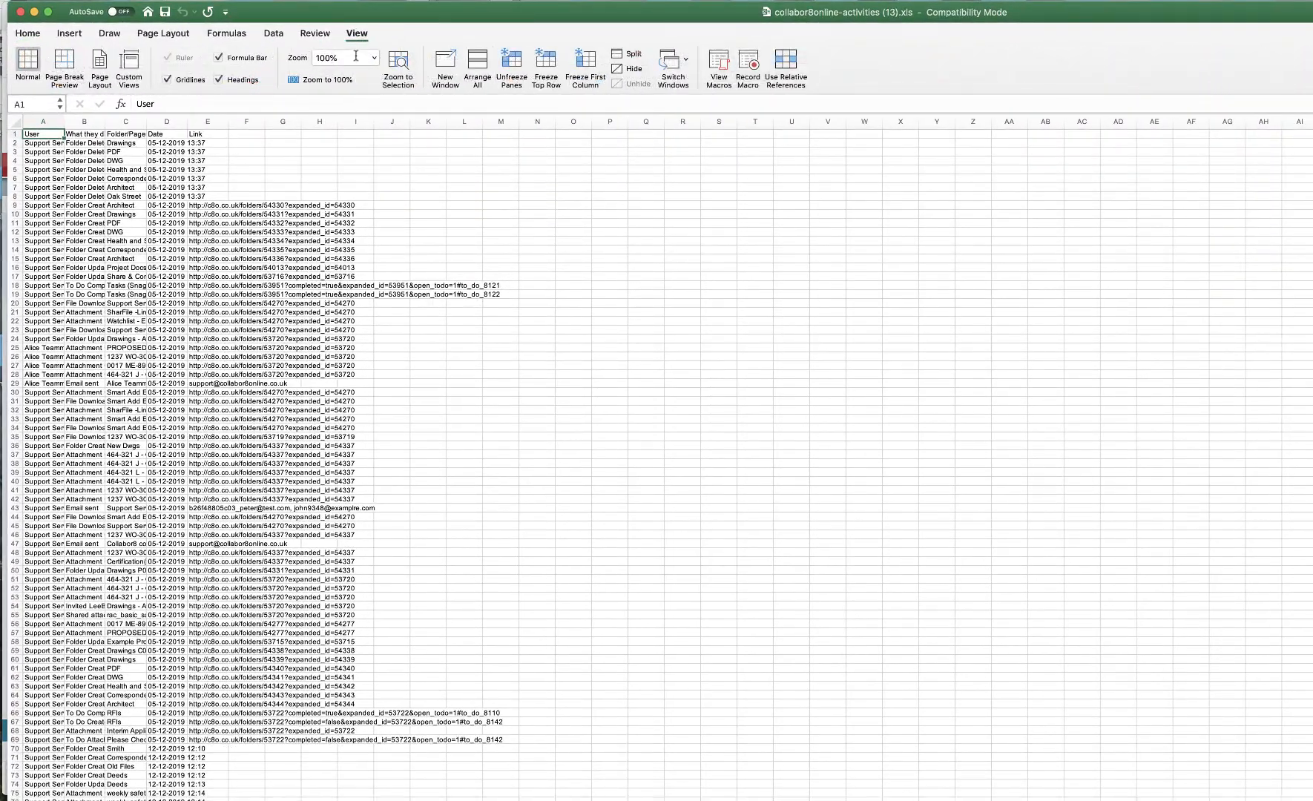
{"action": "left_click", "coordinate": [374, 57]}
{"action": "left_click", "coordinate": [350, 88]}
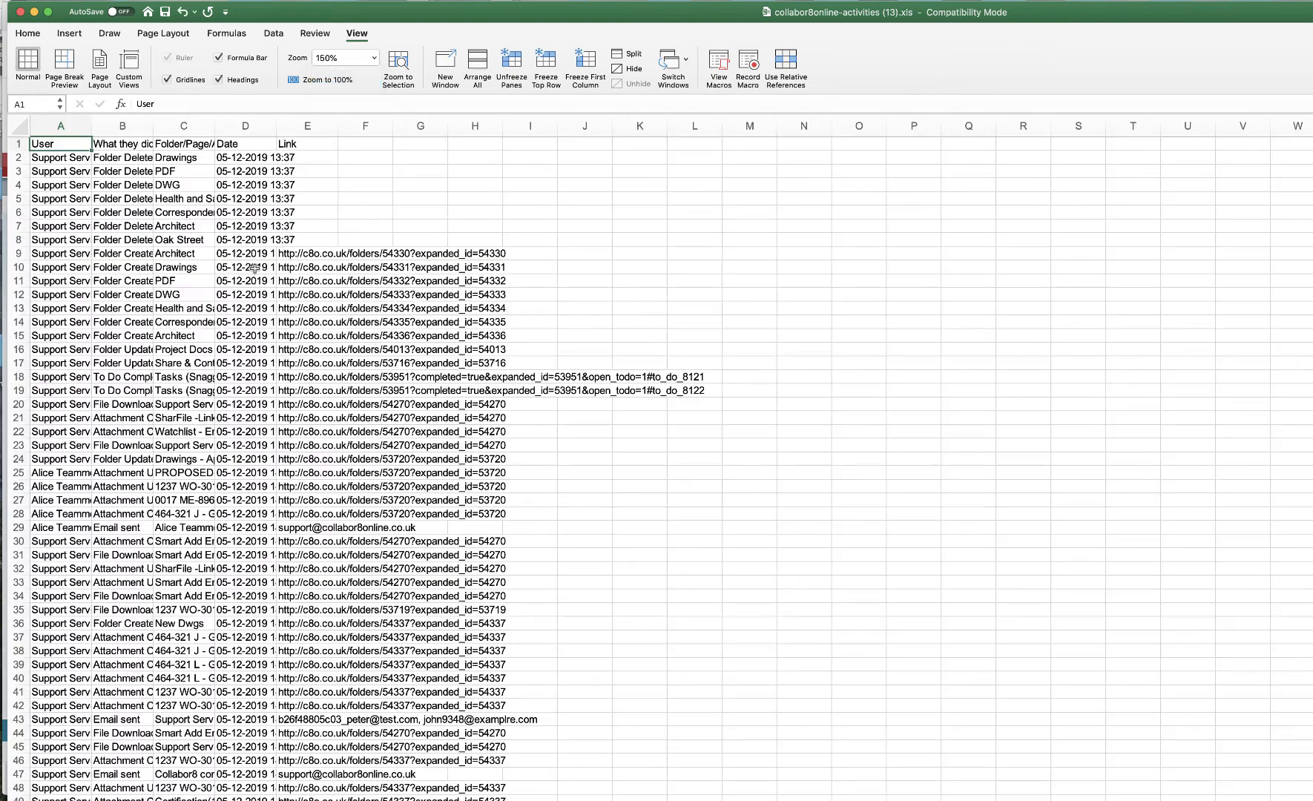
{"action": "left_click", "coordinate": [18, 126]}
{"action": "left_click_drag", "start_coordinate": [92, 128], "coordinate": [206, 127]}
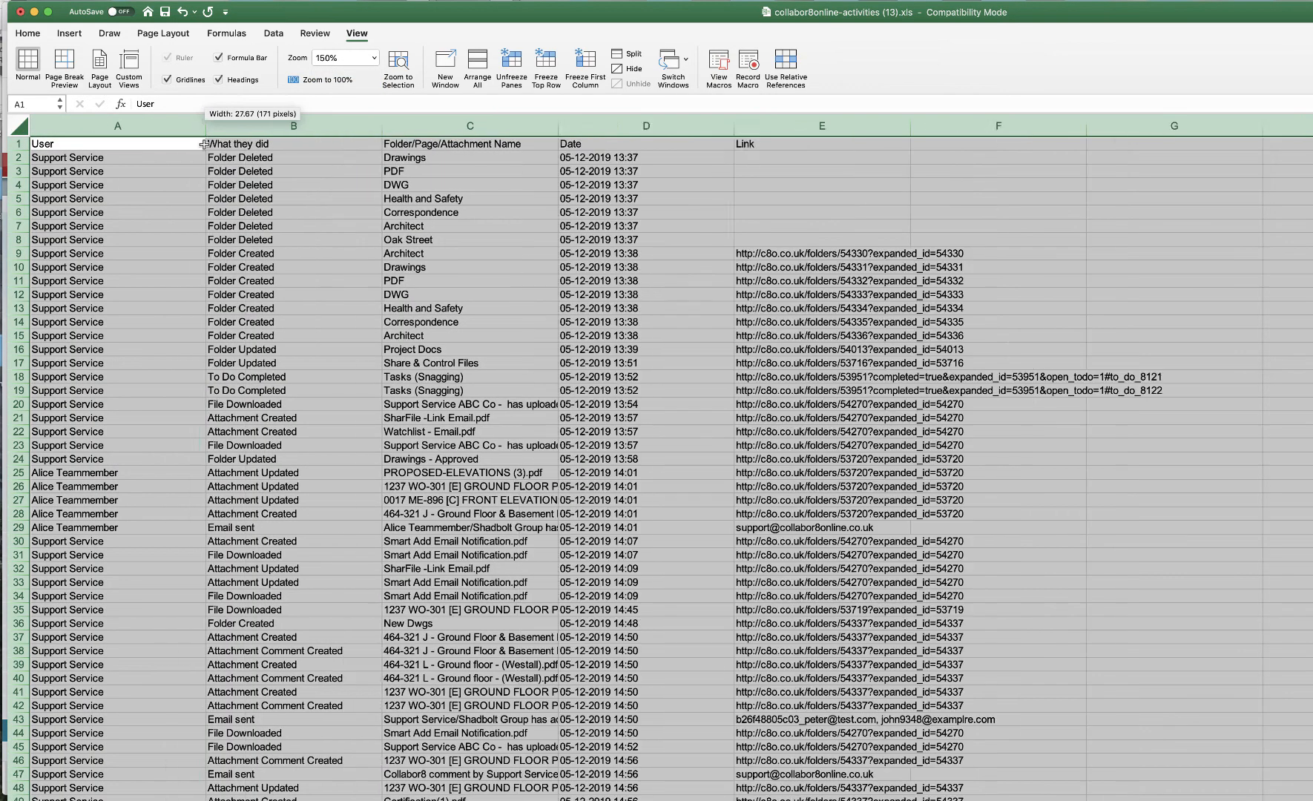
{"action": "left_click", "coordinate": [231, 195]}
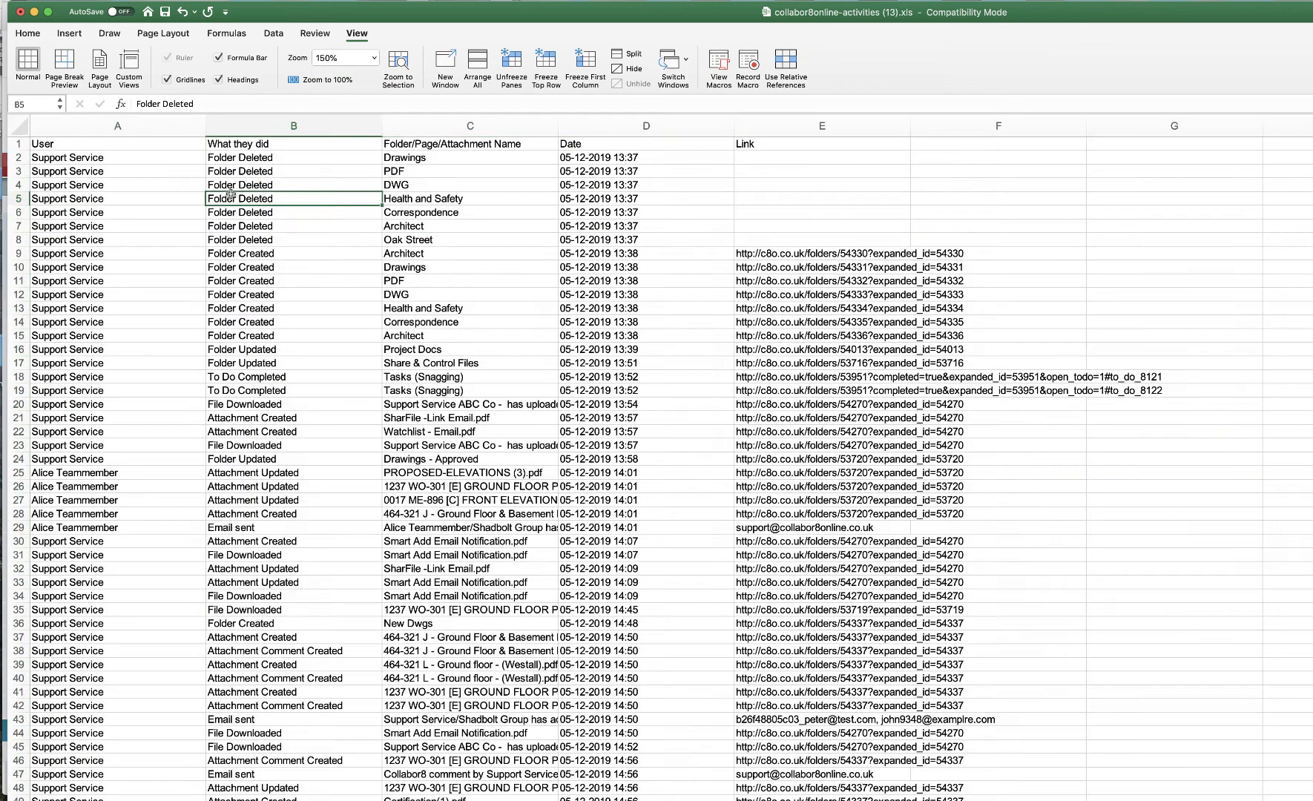
- Make the header row bold and turn on filtering for the whole activity table
{"action": "left_click", "coordinate": [19, 144]}
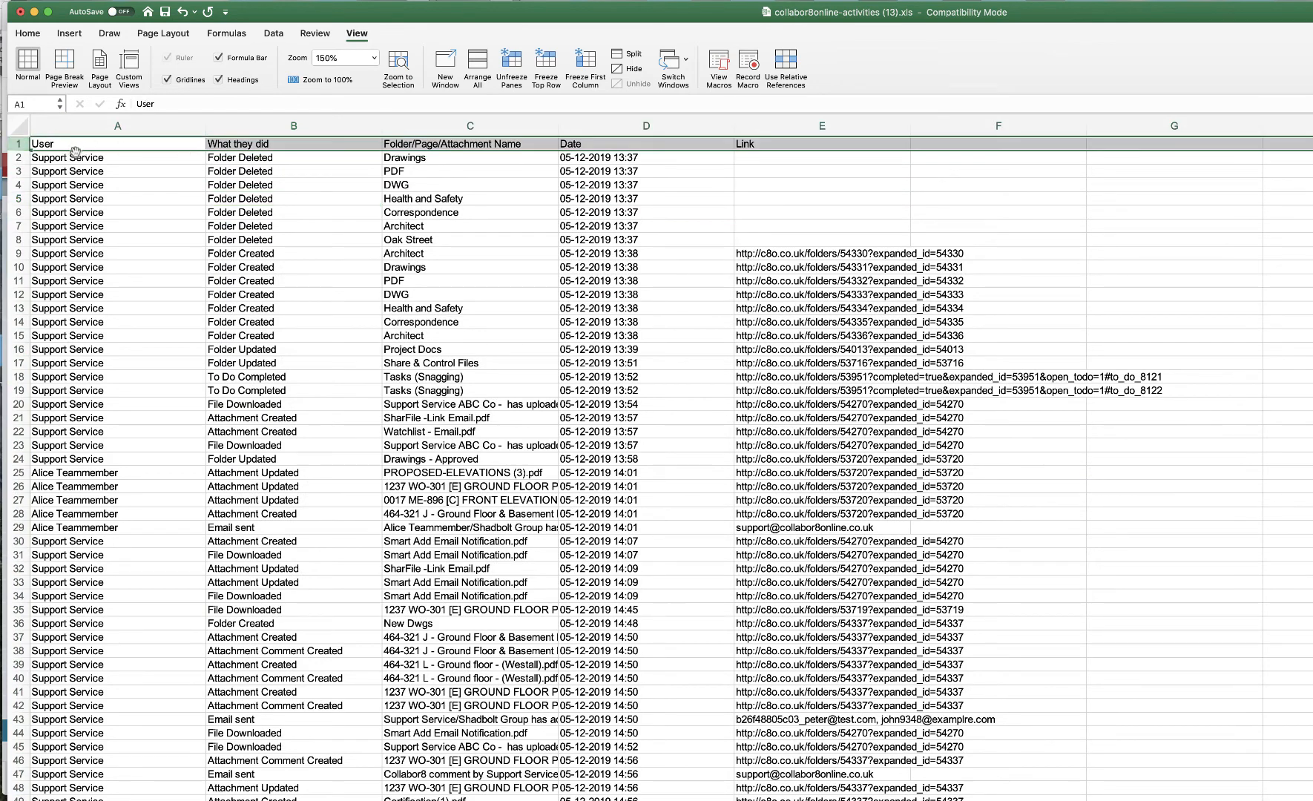
{"action": "key", "text": "super+b"}
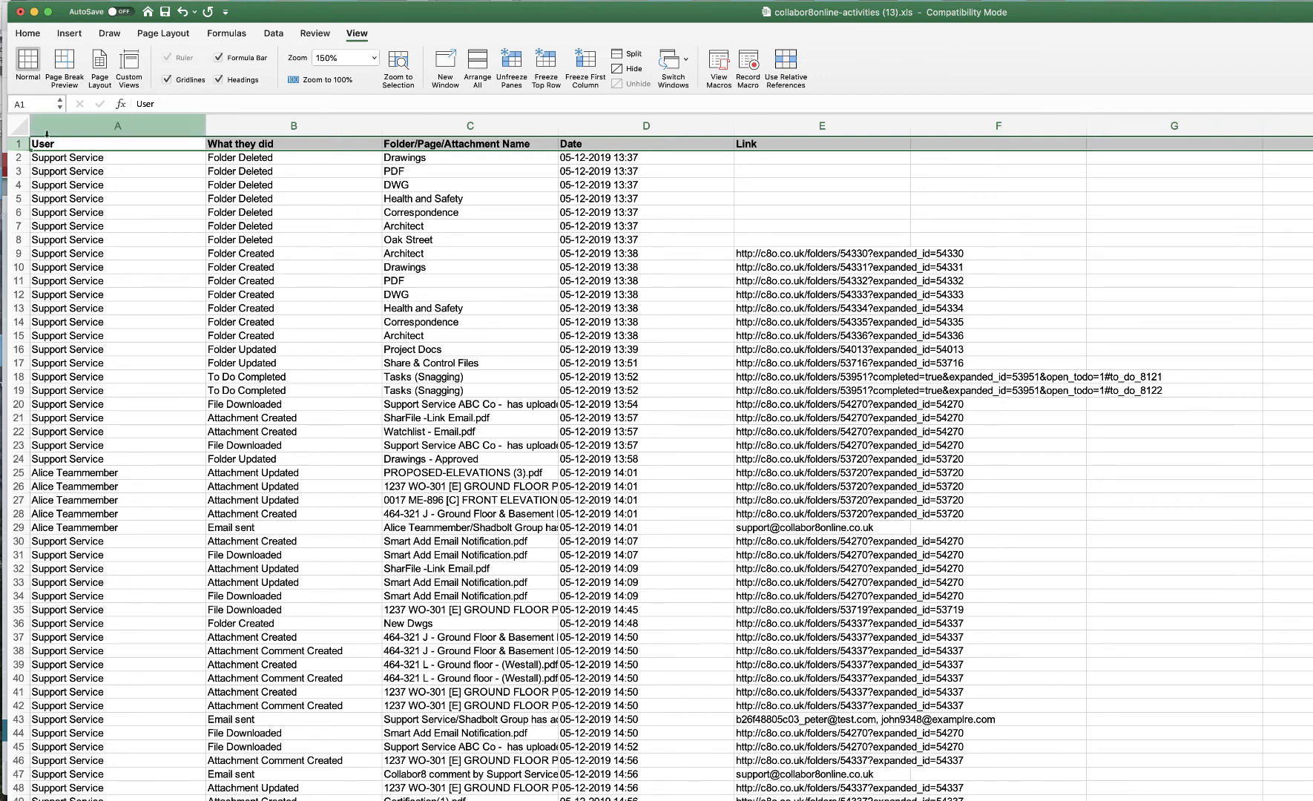
{"action": "left_click", "coordinate": [18, 127]}
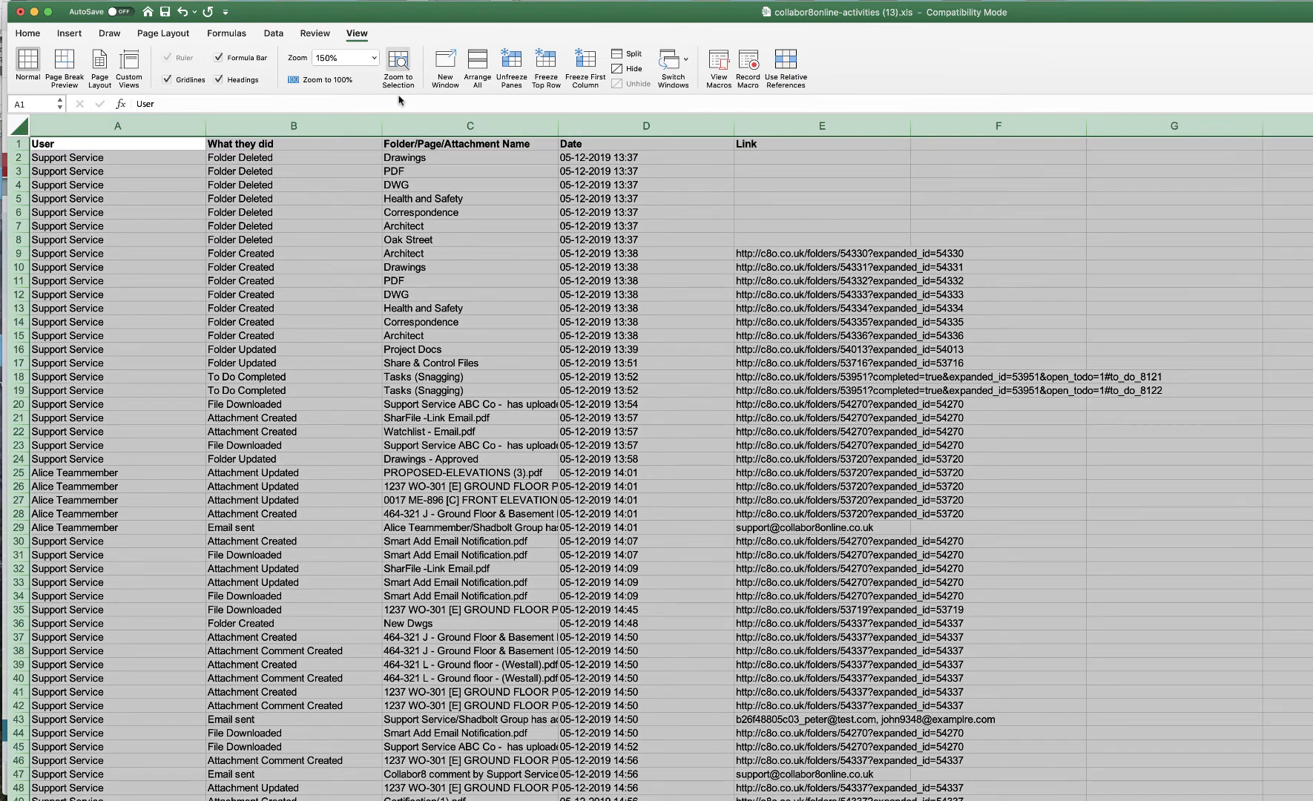
{"action": "left_click", "coordinate": [274, 33]}
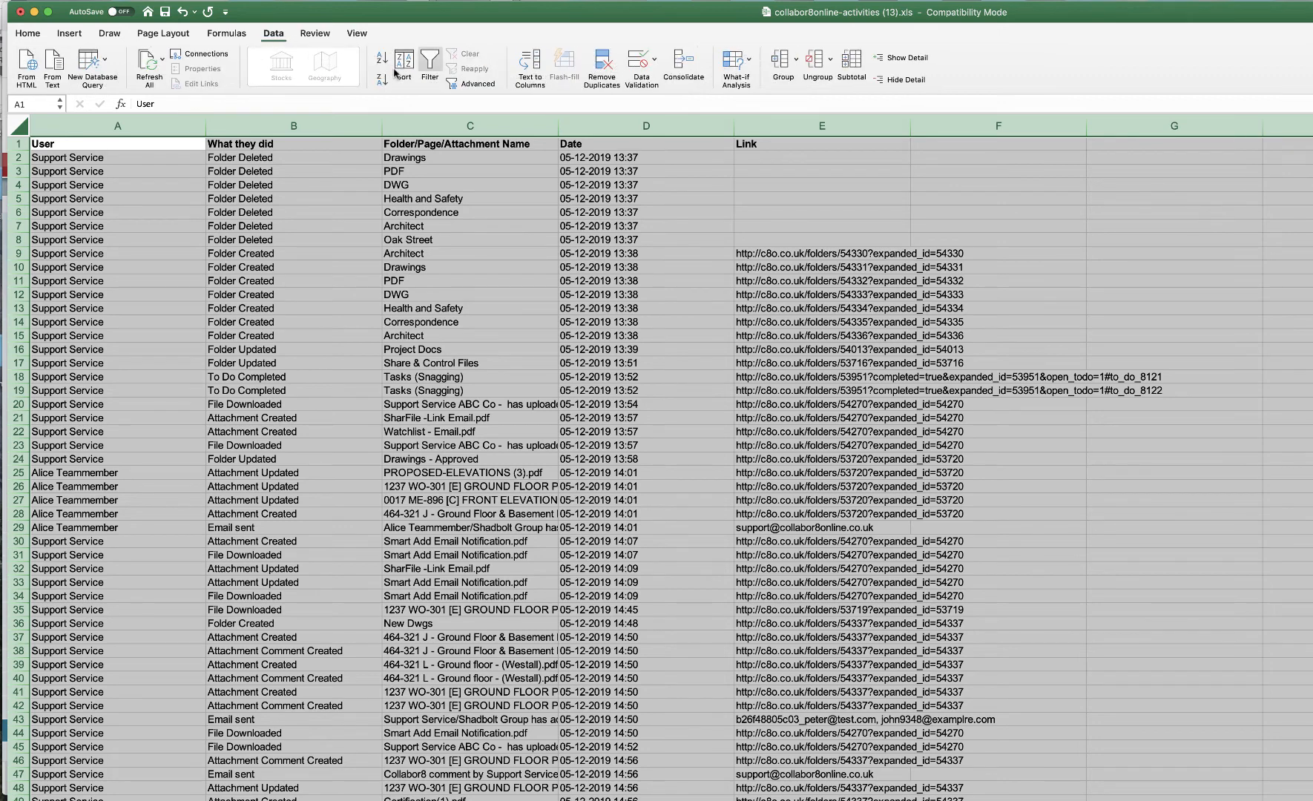
{"action": "left_click", "coordinate": [432, 66]}
{"action": "left_click", "coordinate": [348, 196]}
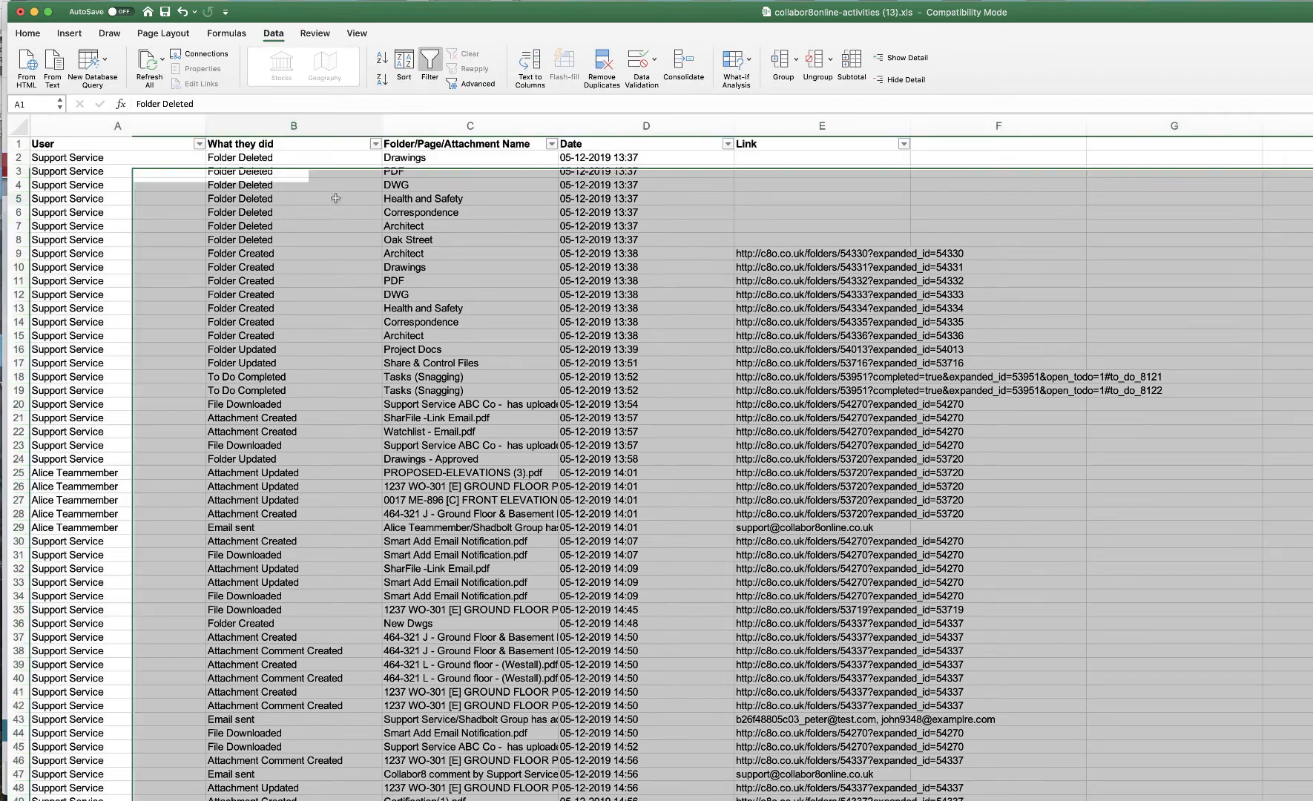
- Filter the User column to show only Alice Teammember's activities
{"action": "left_click", "coordinate": [199, 144]}
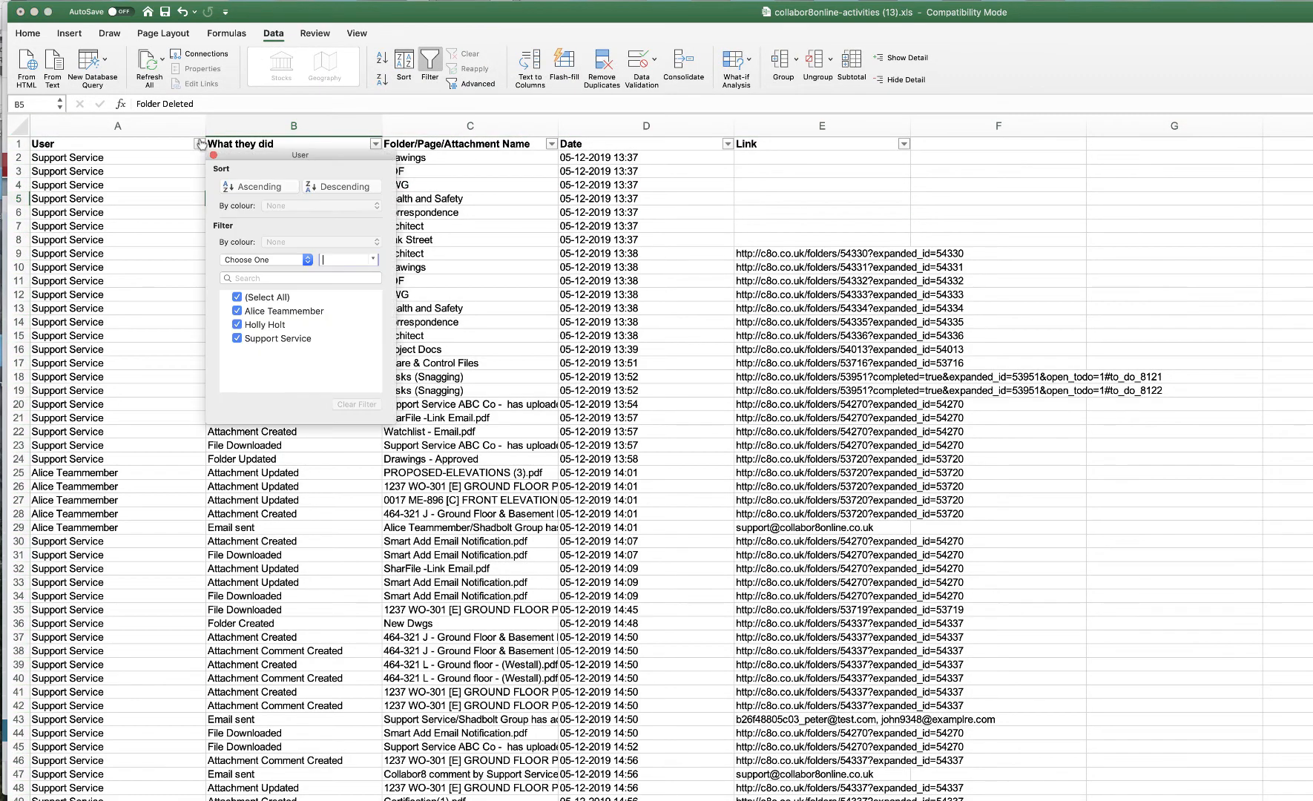
{"action": "left_click", "coordinate": [261, 312]}
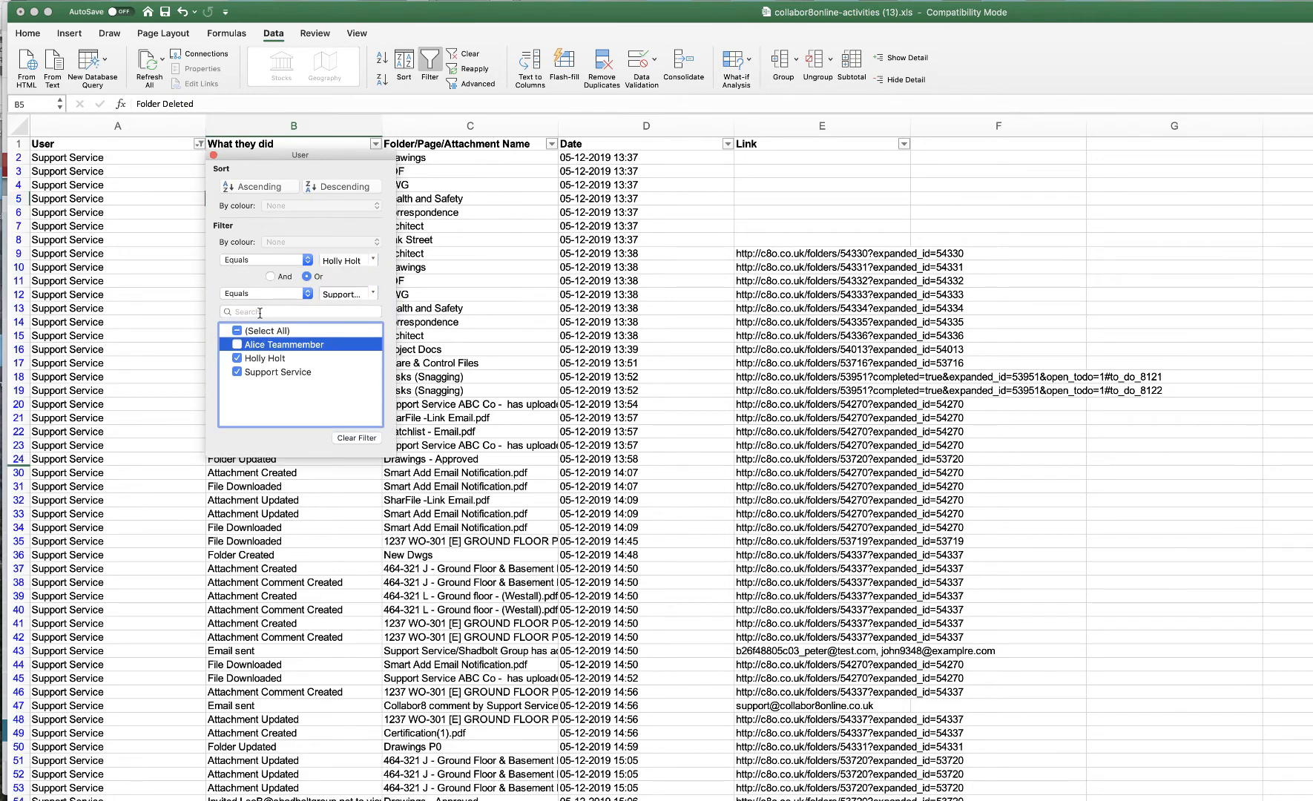
{"action": "left_click", "coordinate": [241, 332]}
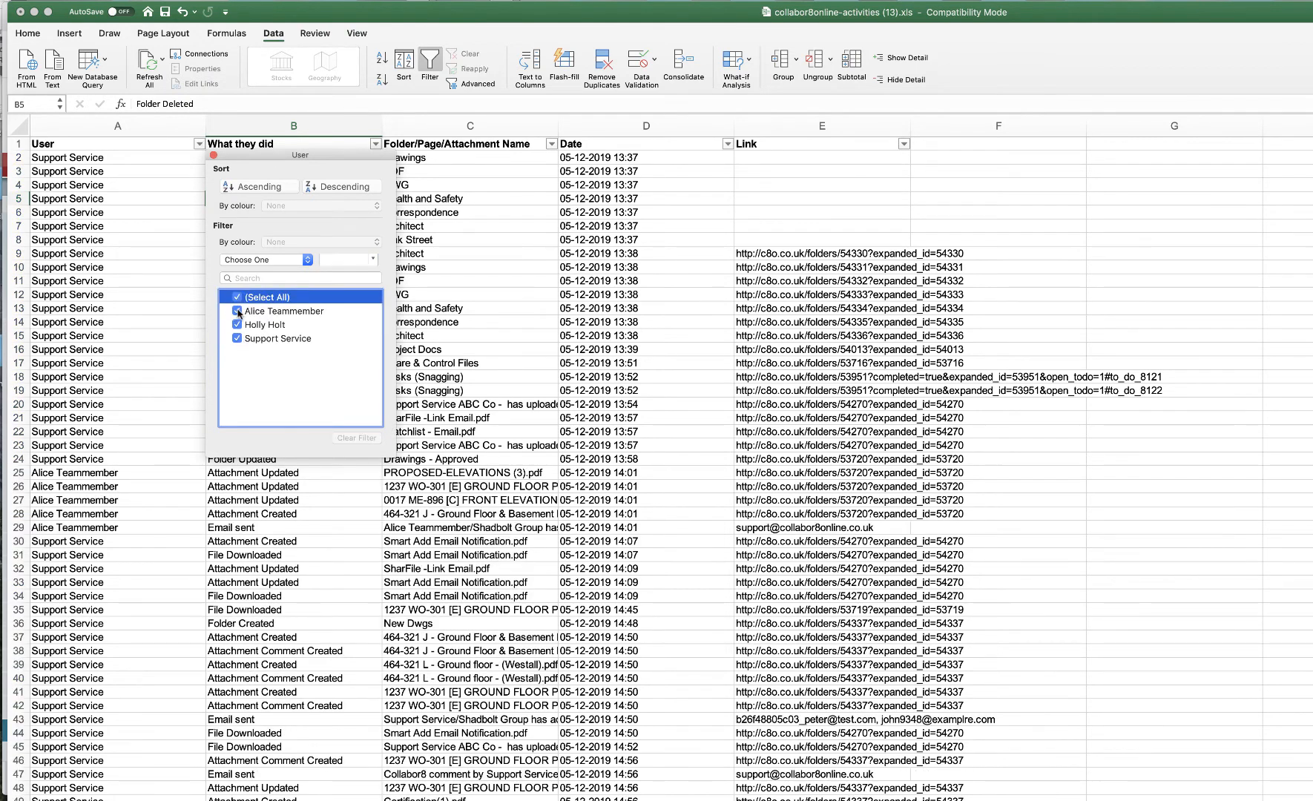
{"action": "left_click", "coordinate": [238, 312]}
{"action": "left_click", "coordinate": [236, 373]}
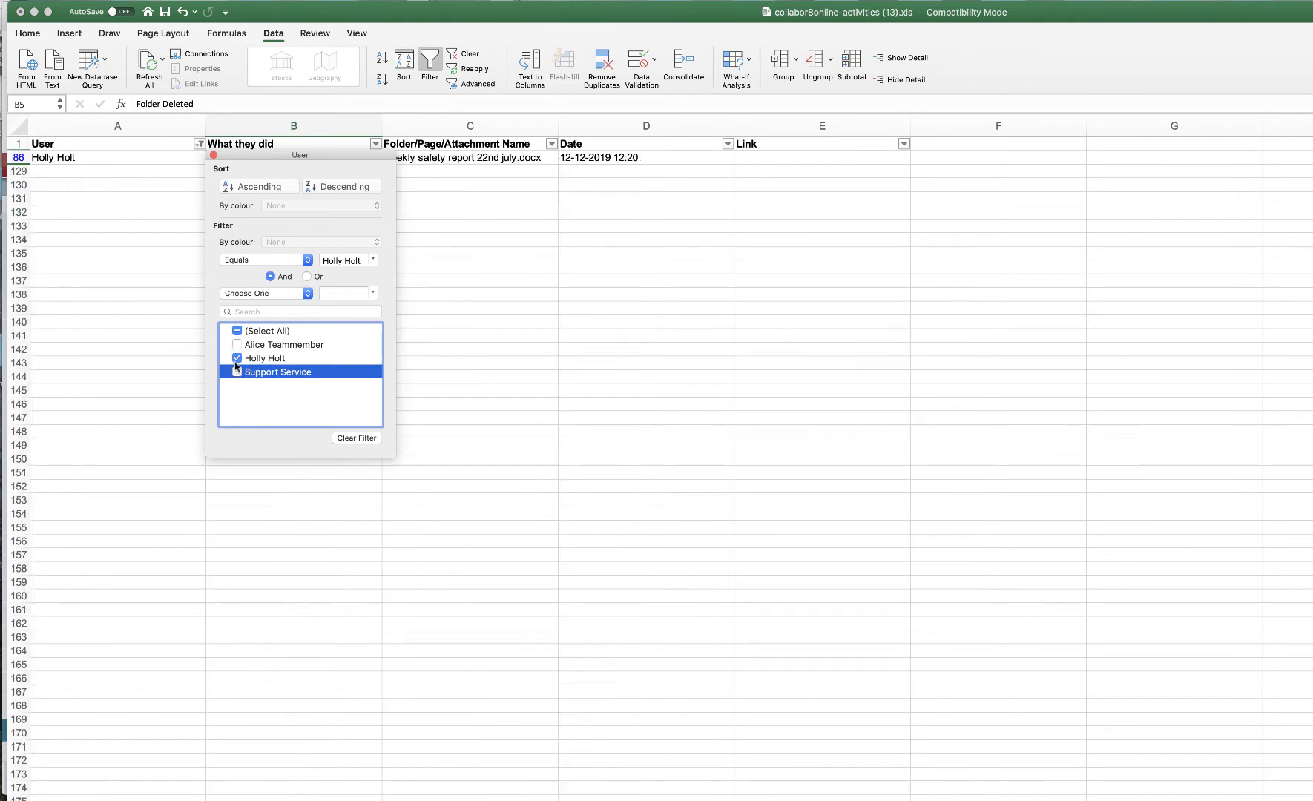
{"action": "left_click", "coordinate": [237, 358]}
{"action": "left_click", "coordinate": [236, 344]}
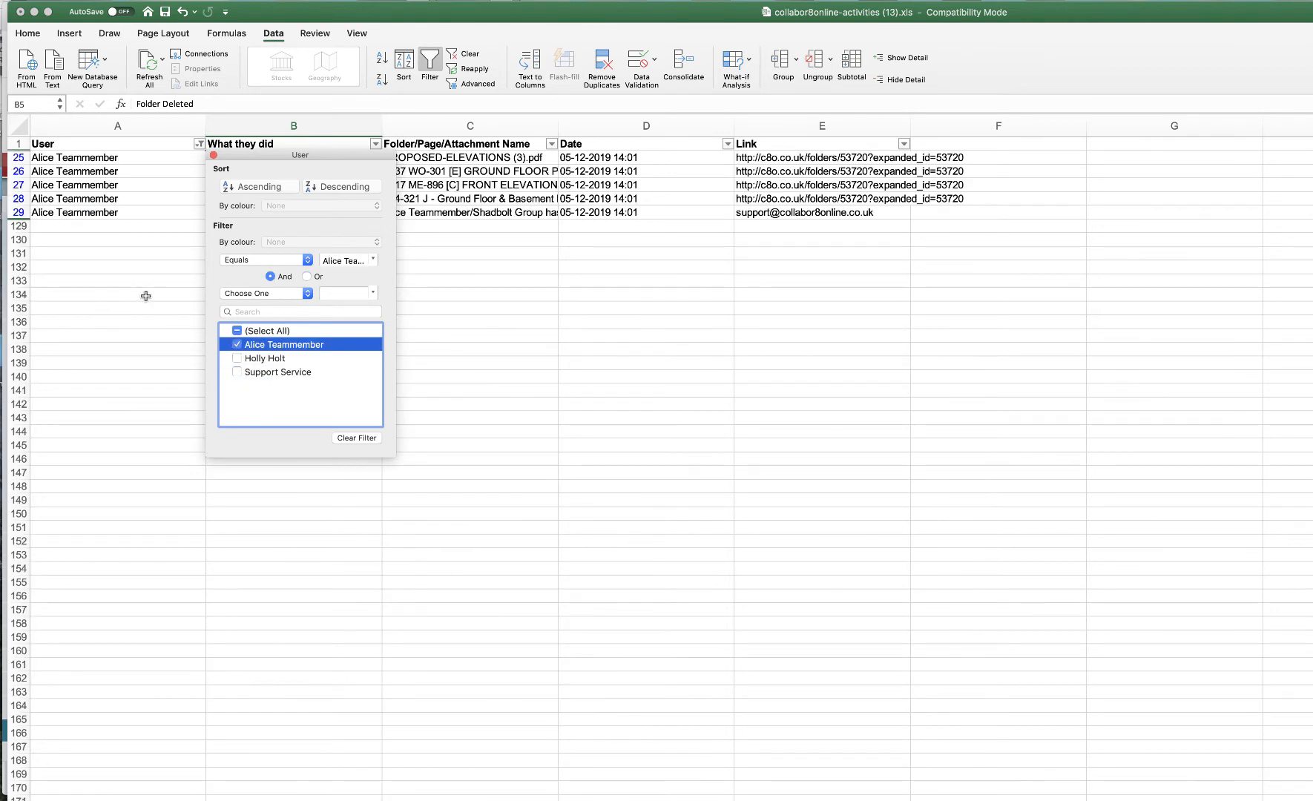
- Review the Email Integration folder's attachments and access permissions
{"action": "left_click", "coordinate": [214, 156]}
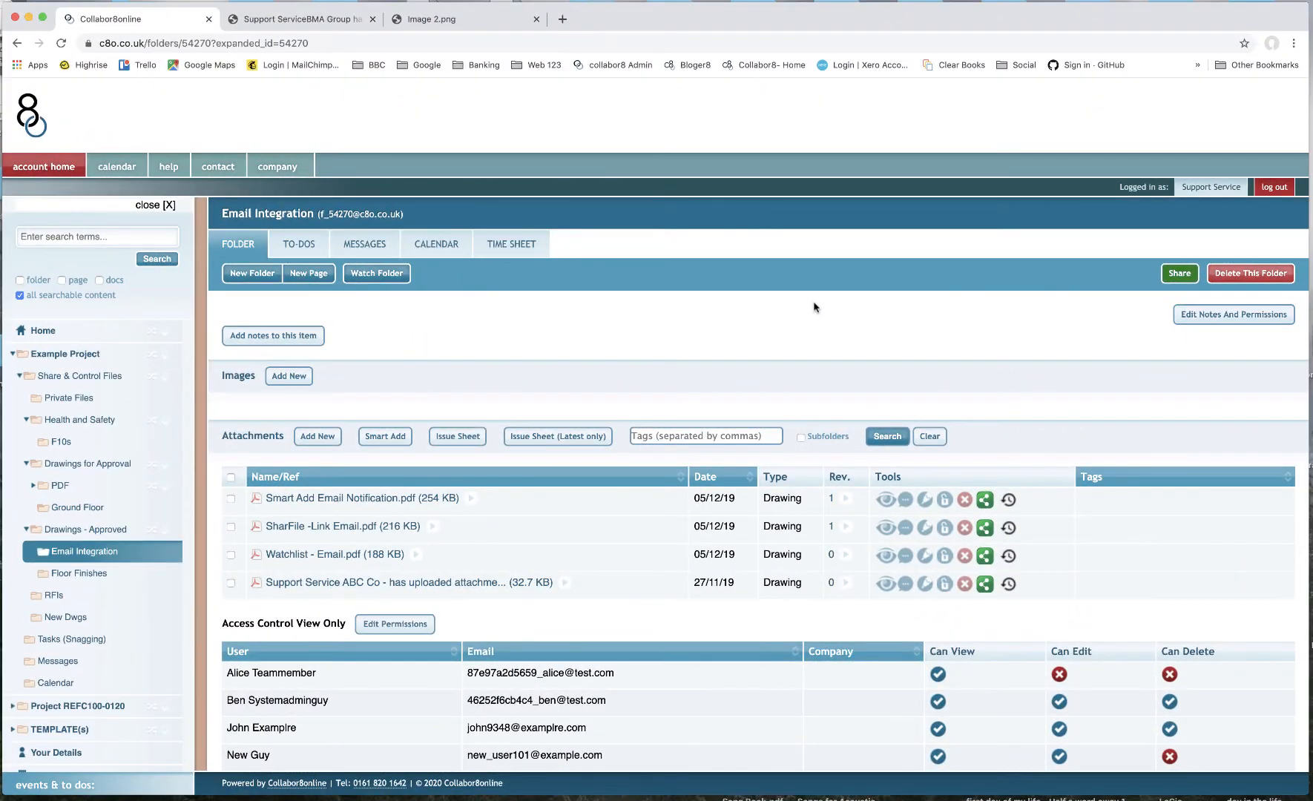
{"action": "scroll", "coordinate": [183, 555], "scroll_direction": "down", "scroll_amount": 2}
{"action": "scroll", "coordinate": [183, 550], "scroll_direction": "up", "scroll_amount": 2}
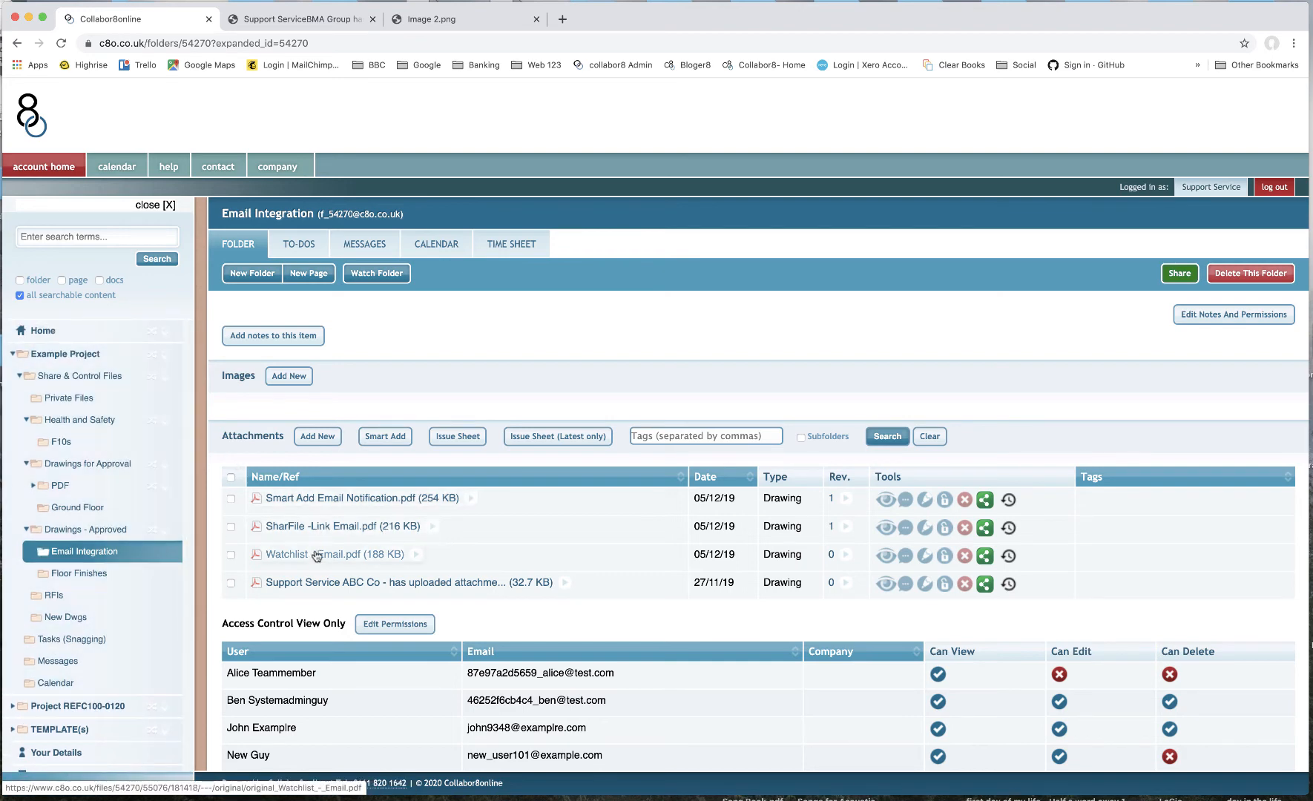
{"action": "scroll", "coordinate": [342, 541], "scroll_direction": "down", "scroll_amount": 1}
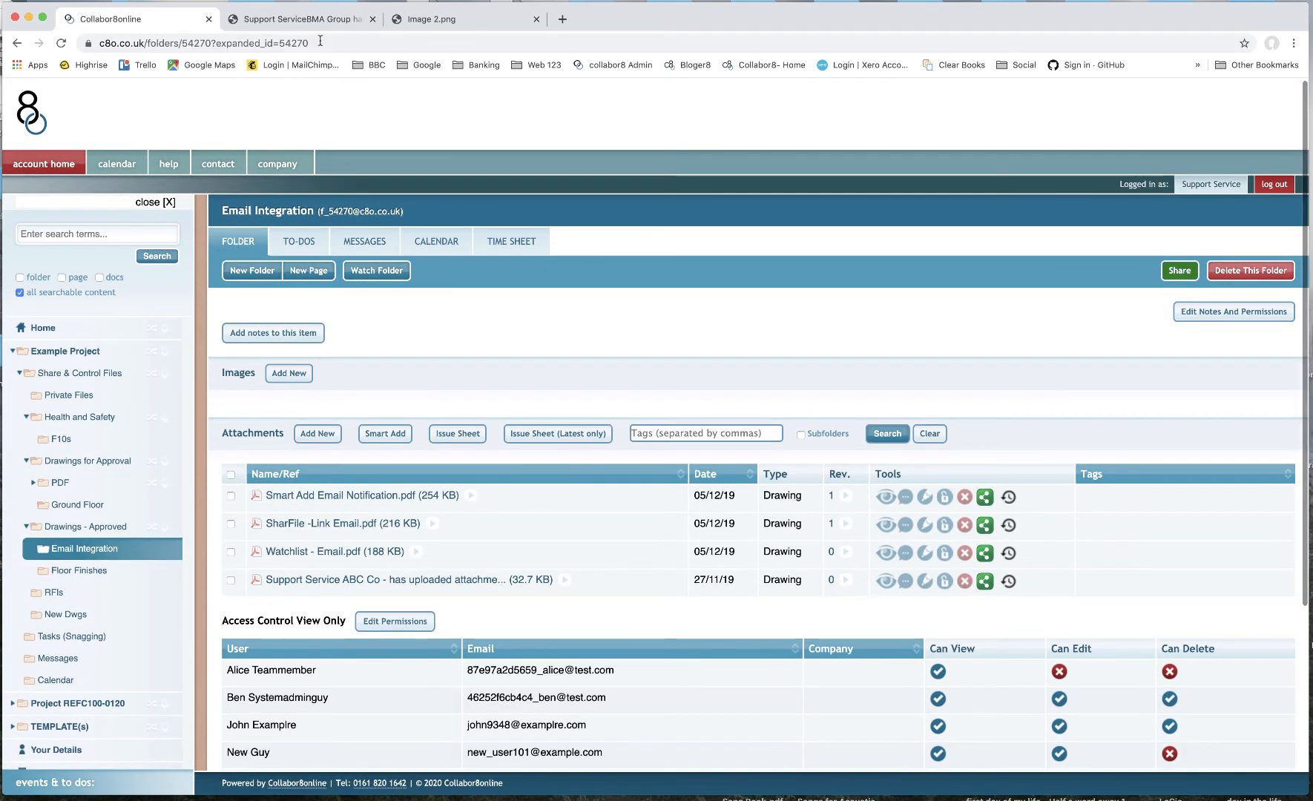
{"action": "scroll", "coordinate": [102, 596], "scroll_direction": "down", "scroll_amount": 2}
{"action": "scroll", "coordinate": [313, 525], "scroll_direction": "down", "scroll_amount": 4}
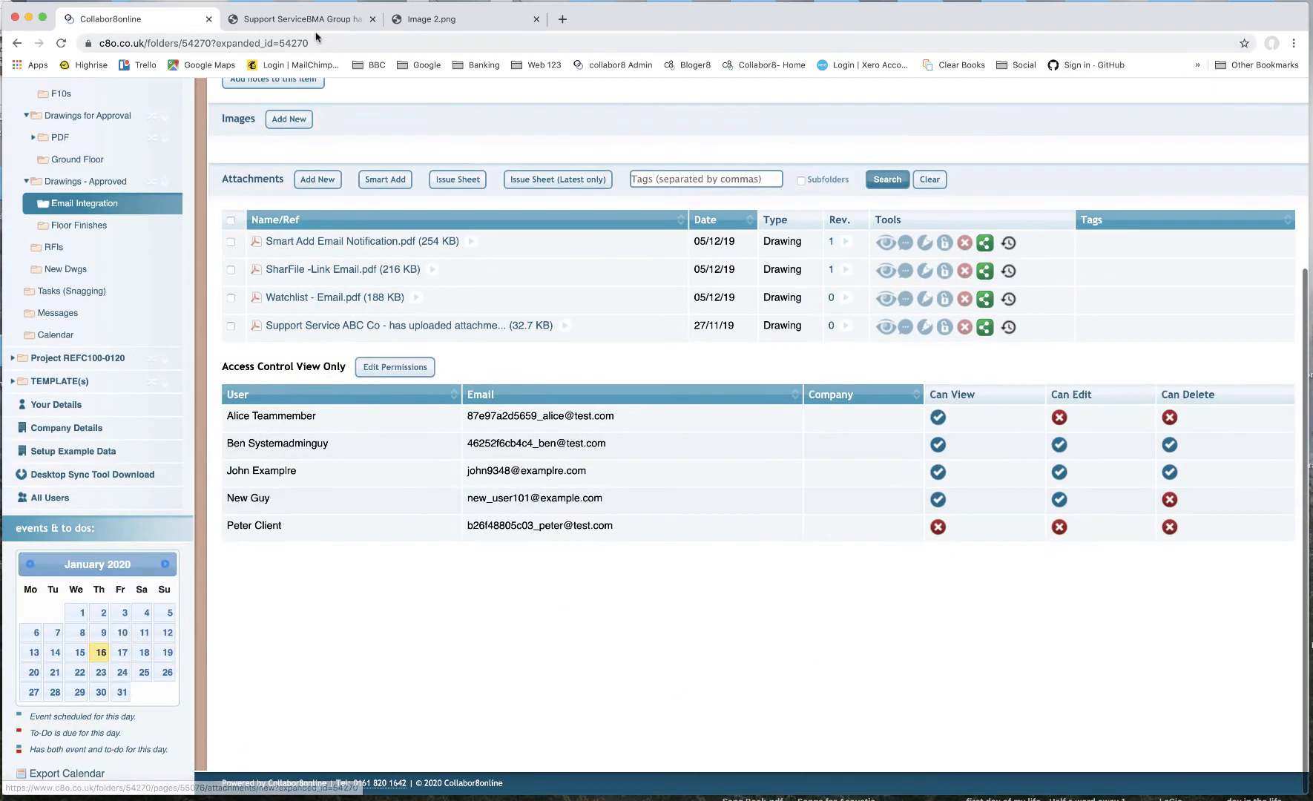
- Read the uploaded-attachments notification email PDF in the second browser tab
{"action": "left_click", "coordinate": [315, 20]}
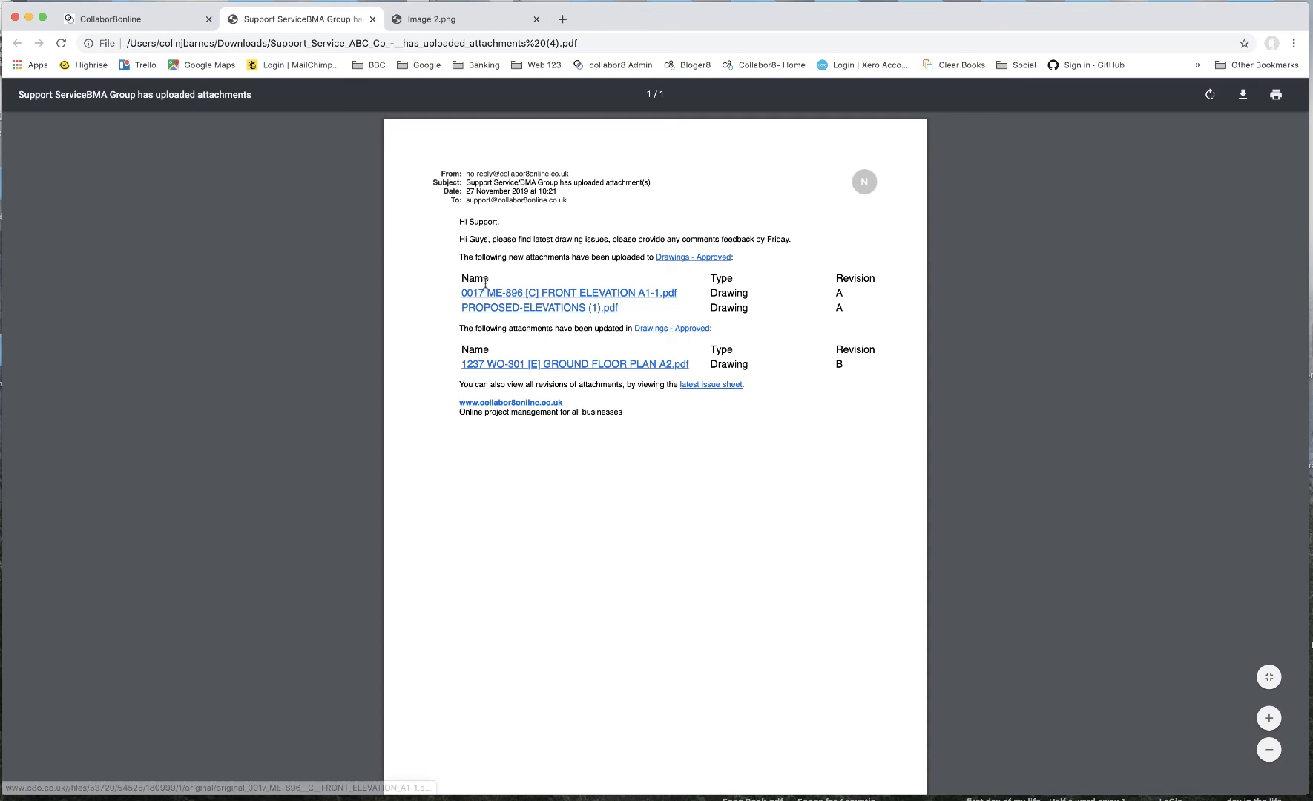
{"action": "left_click_drag", "start_coordinate": [459, 233], "coordinate": [536, 257]}
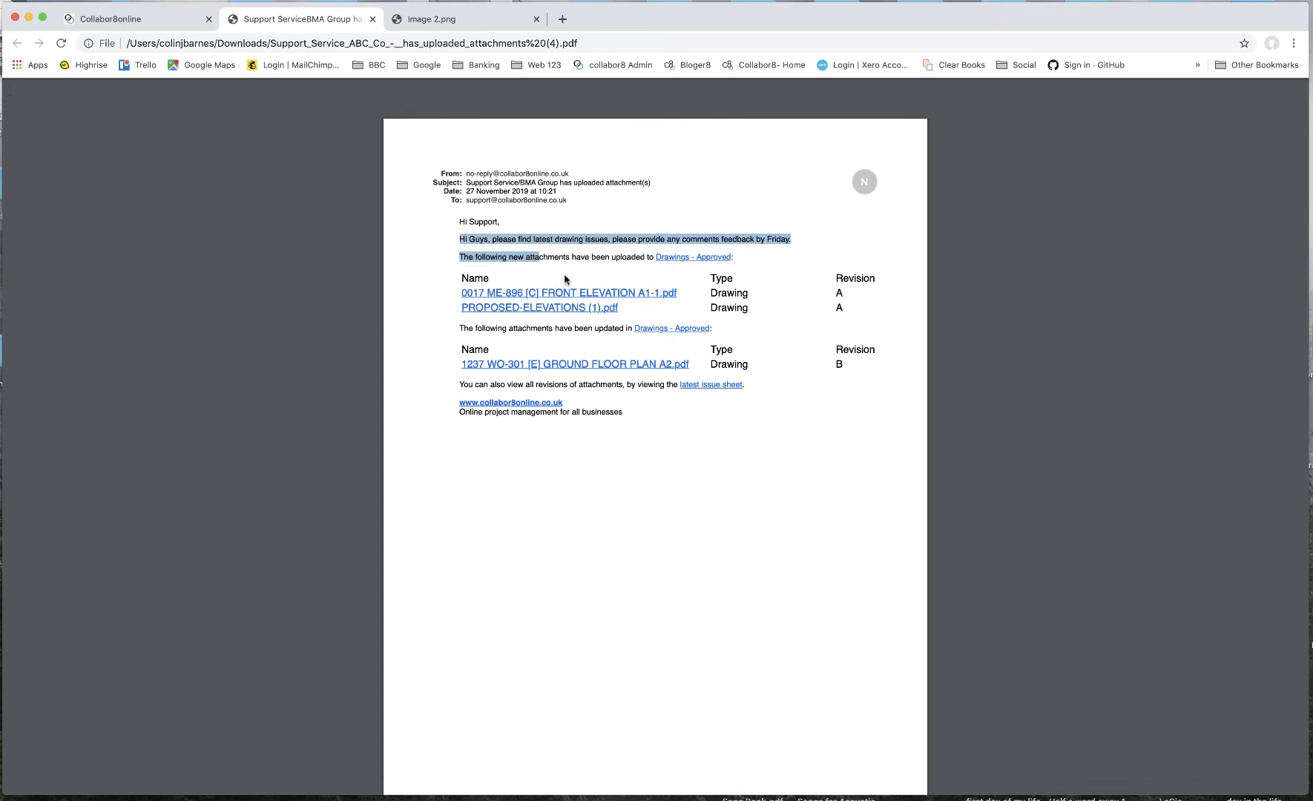
{"action": "left_click", "coordinate": [567, 282]}
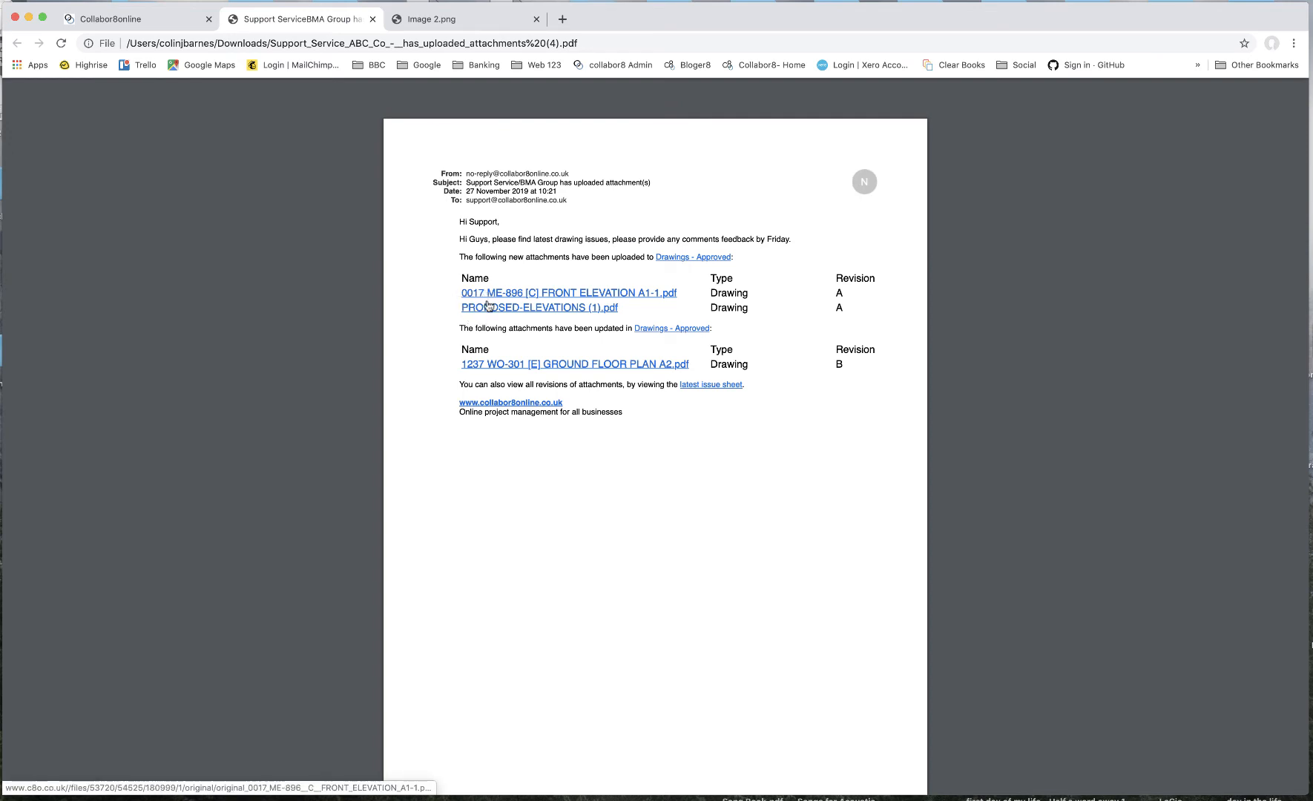
{"action": "double_click", "coordinate": [602, 328]}
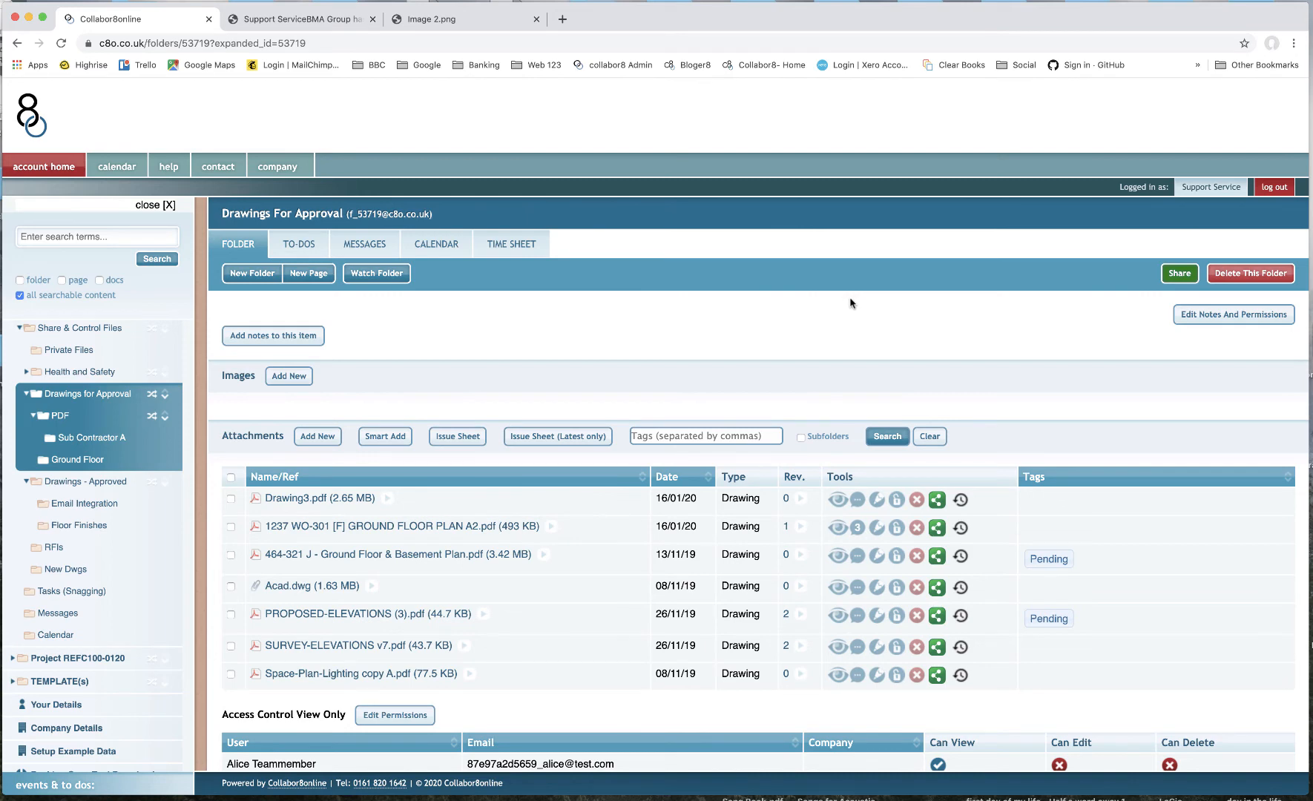
- Search the Drawings for Approval attachments by the Pending tag, including subfolders, then clear the search
{"action": "left_click", "coordinate": [48, 396]}
{"action": "type", "text": "pend"}
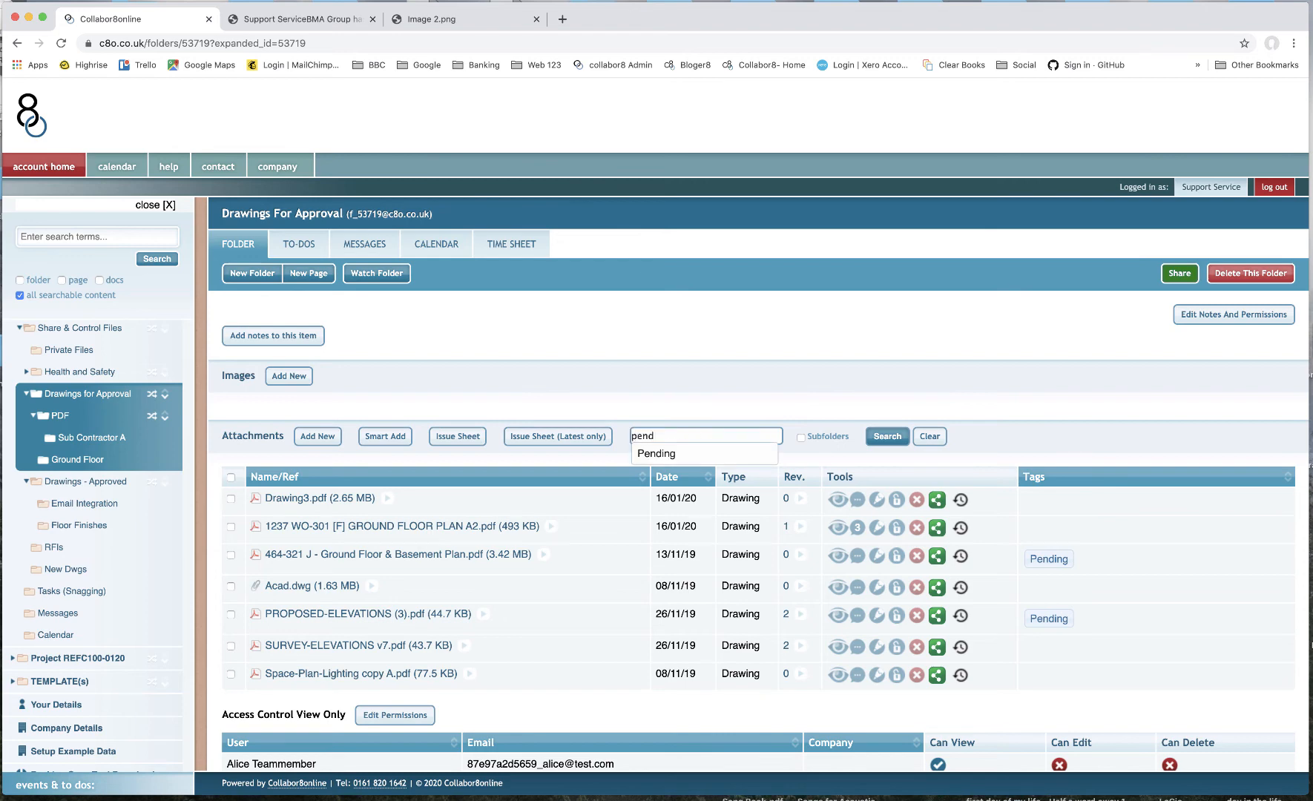
{"action": "left_click", "coordinate": [698, 456]}
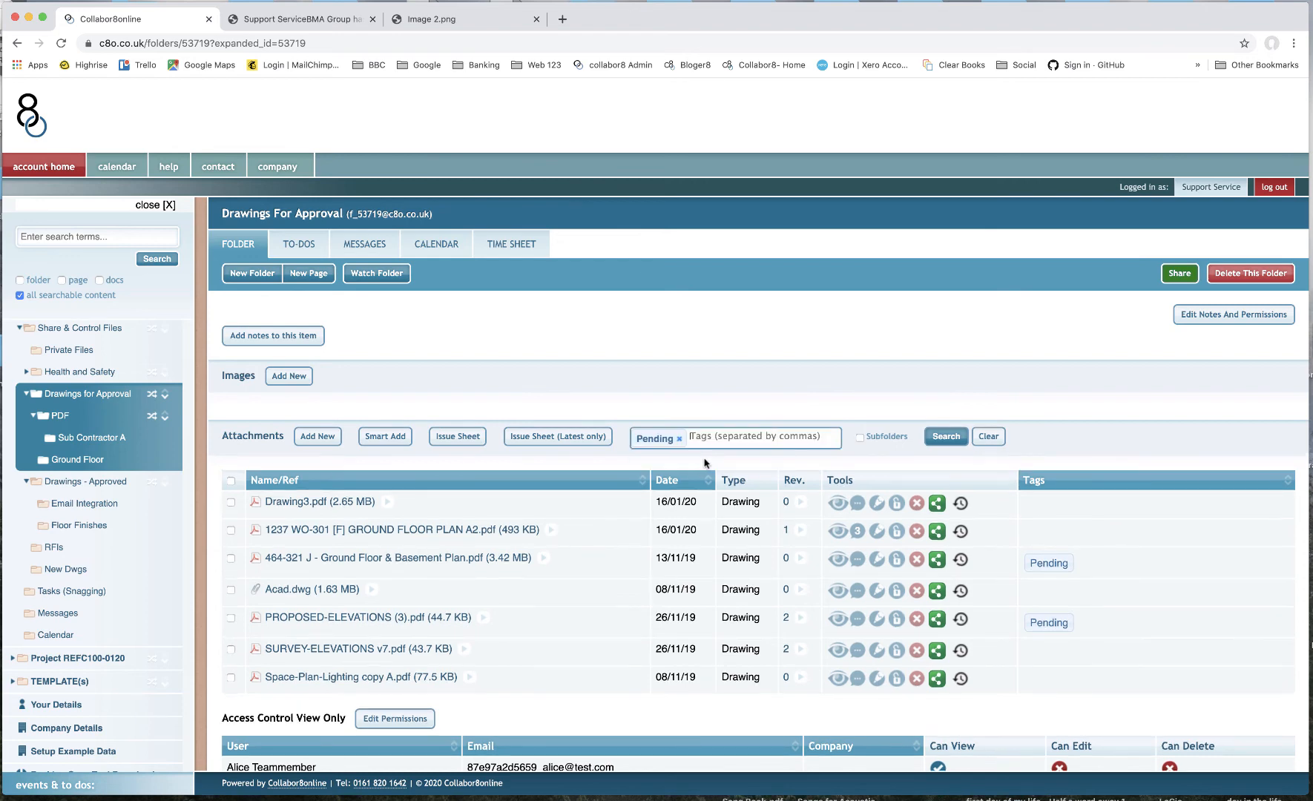
{"action": "left_click", "coordinate": [959, 443]}
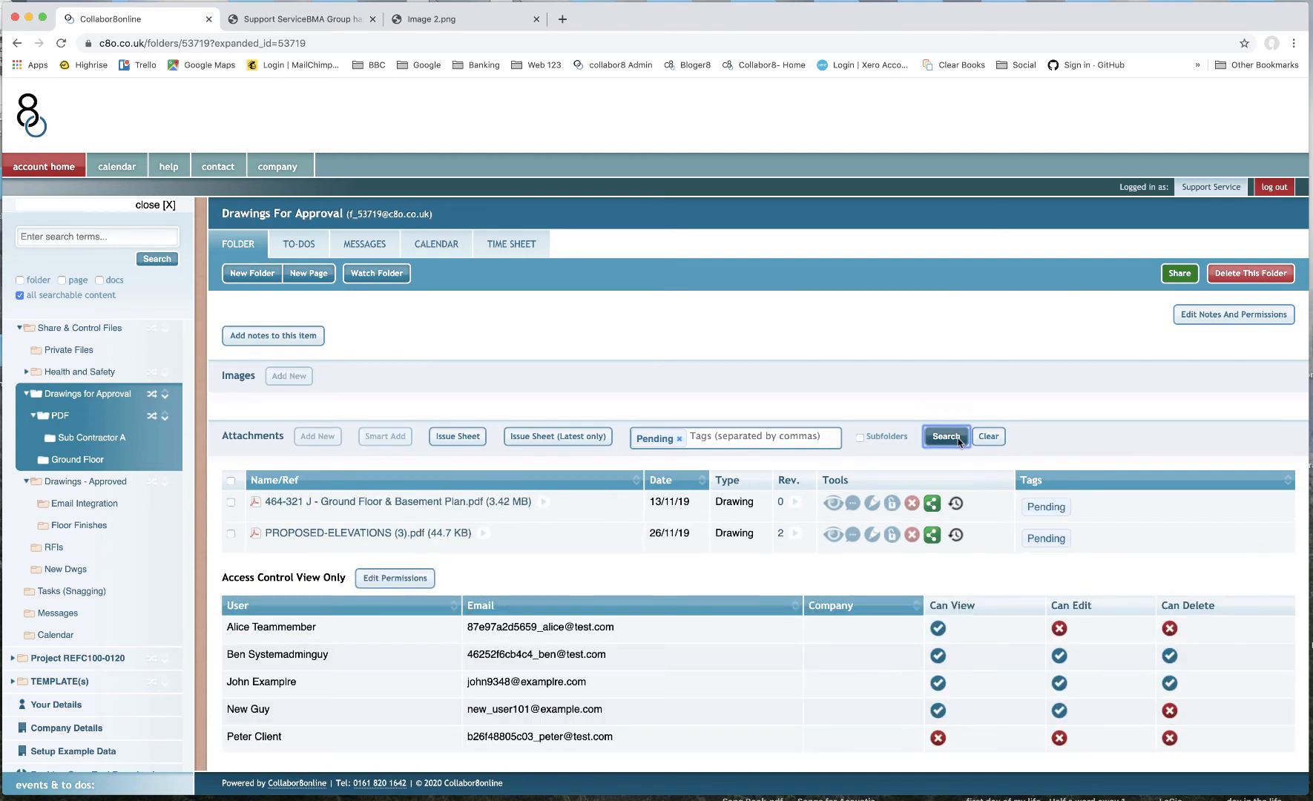
{"action": "left_click", "coordinate": [860, 438]}
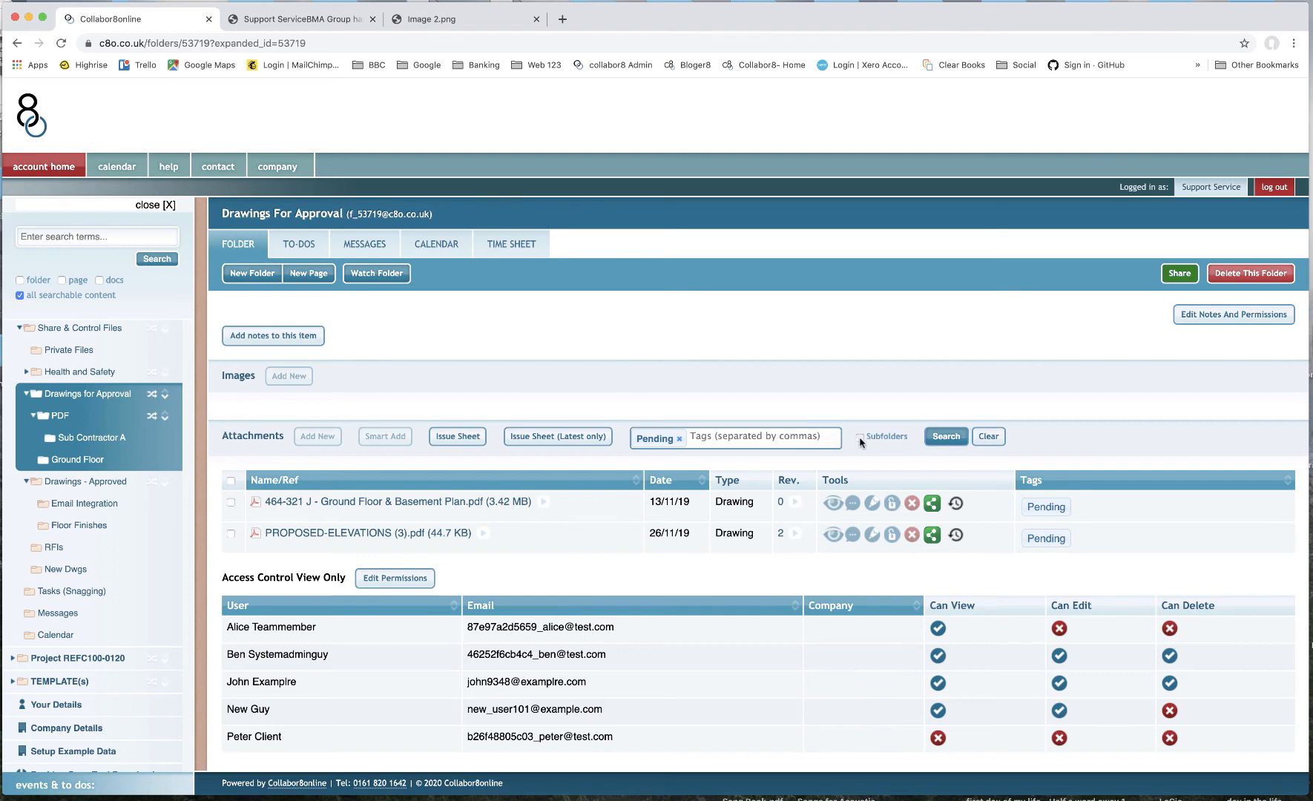
{"action": "left_click", "coordinate": [946, 439]}
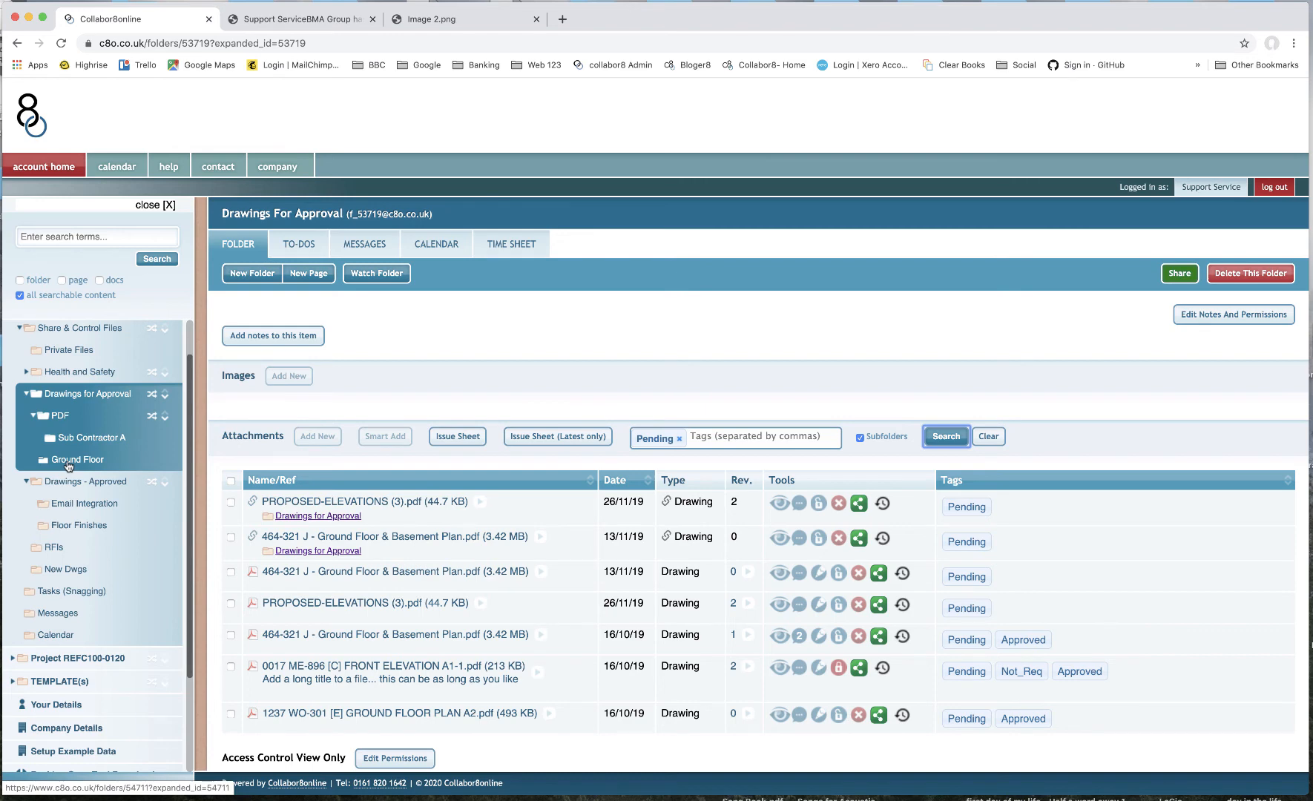
{"action": "left_click", "coordinate": [988, 438]}
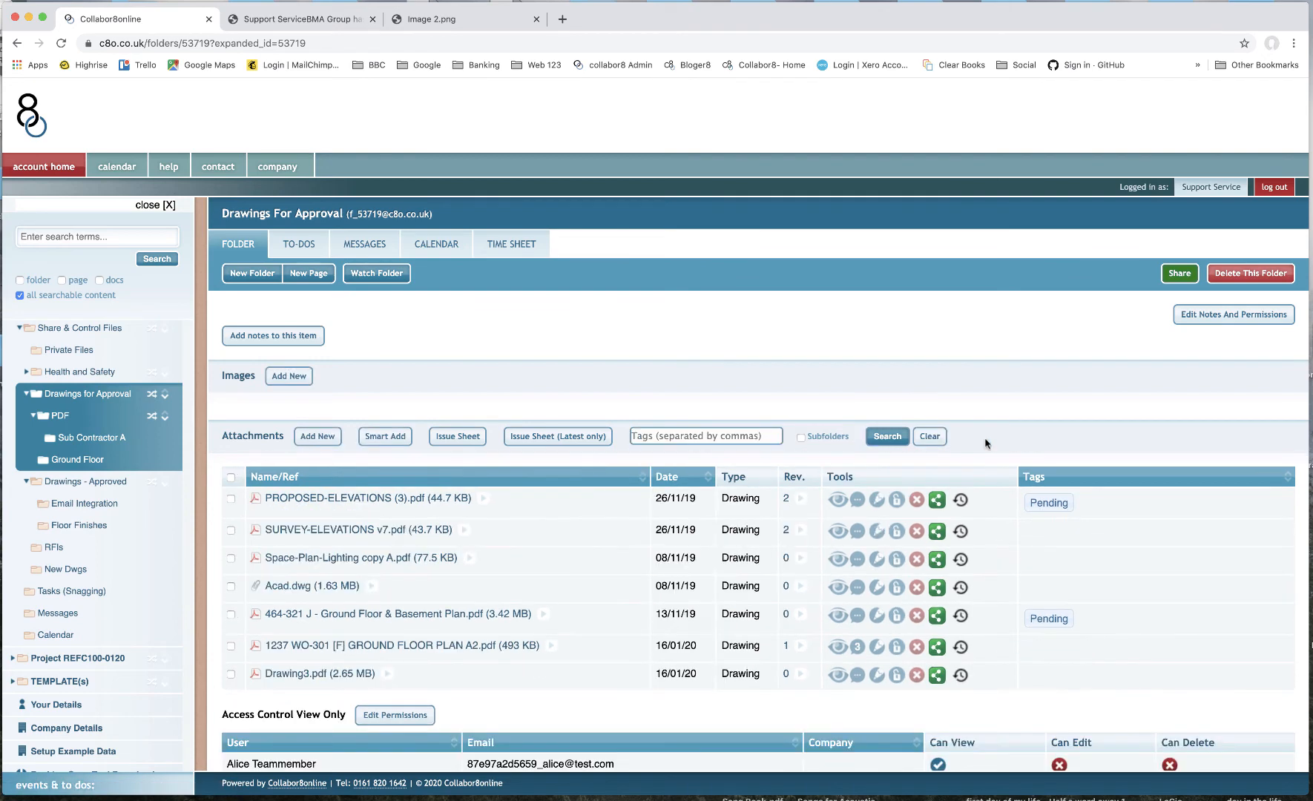
- Tag the 1237 WO-301 [F], 464-321 J and PROPOSED-ELEVATIONS (3) drawings in Drawings for Approval as Approved
{"action": "left_click", "coordinate": [115, 399]}
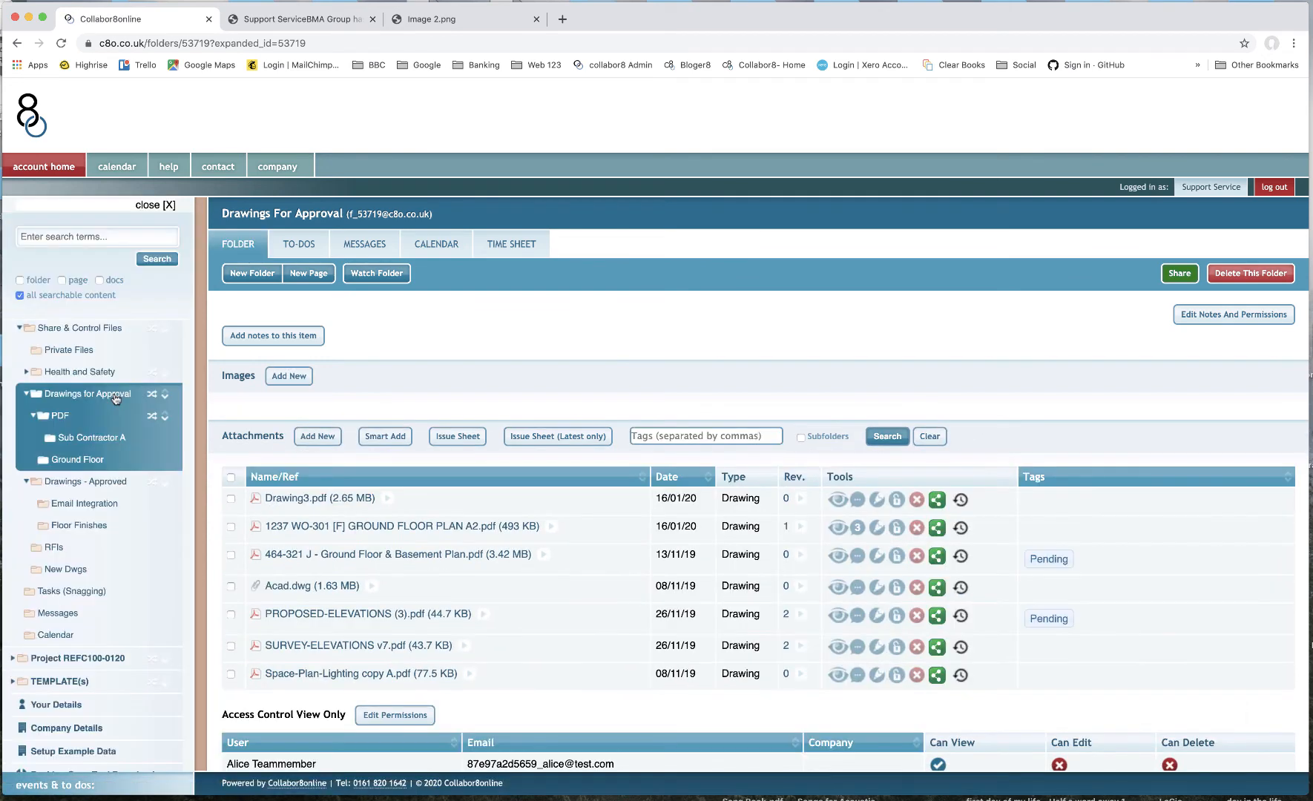
{"action": "left_click", "coordinate": [231, 555]}
{"action": "left_click", "coordinate": [231, 615]}
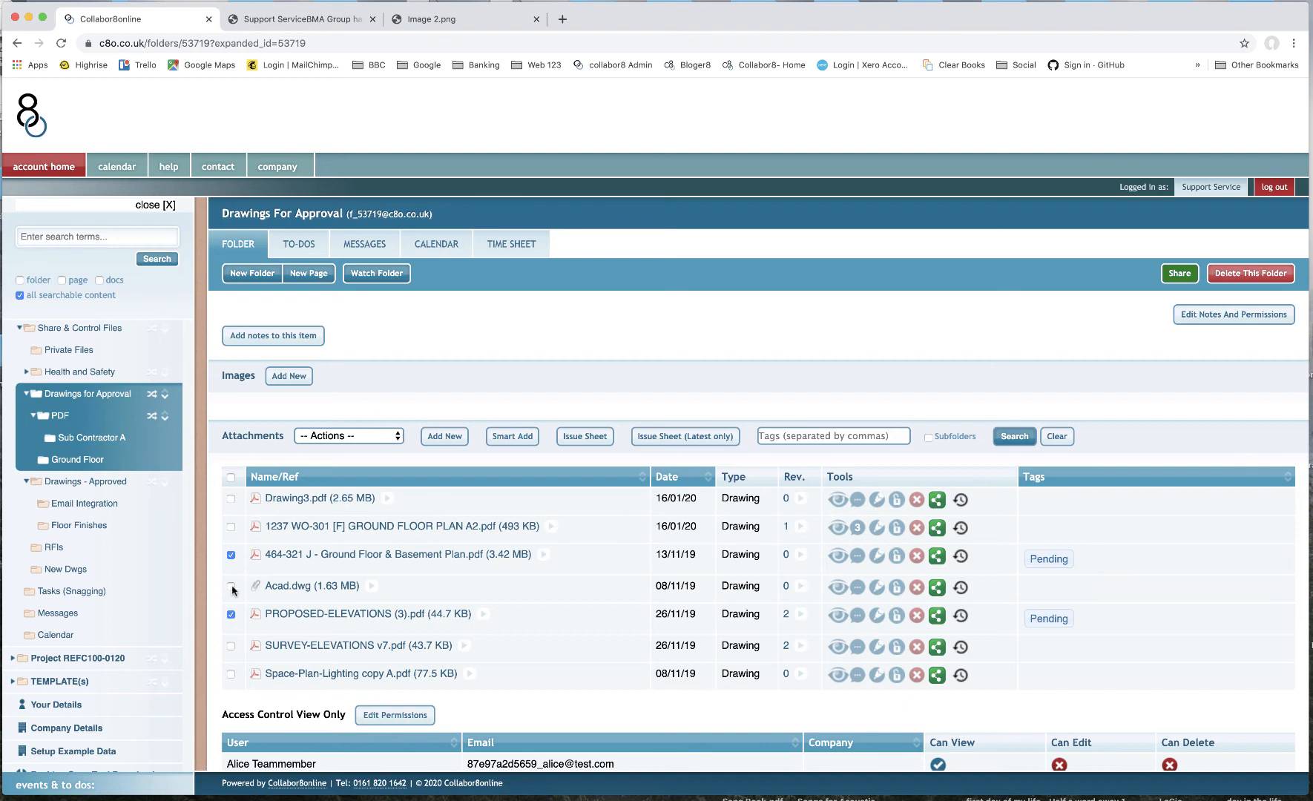
{"action": "left_click", "coordinate": [231, 587]}
{"action": "left_click", "coordinate": [229, 587]}
{"action": "left_click", "coordinate": [230, 528]}
{"action": "left_click", "coordinate": [356, 437]}
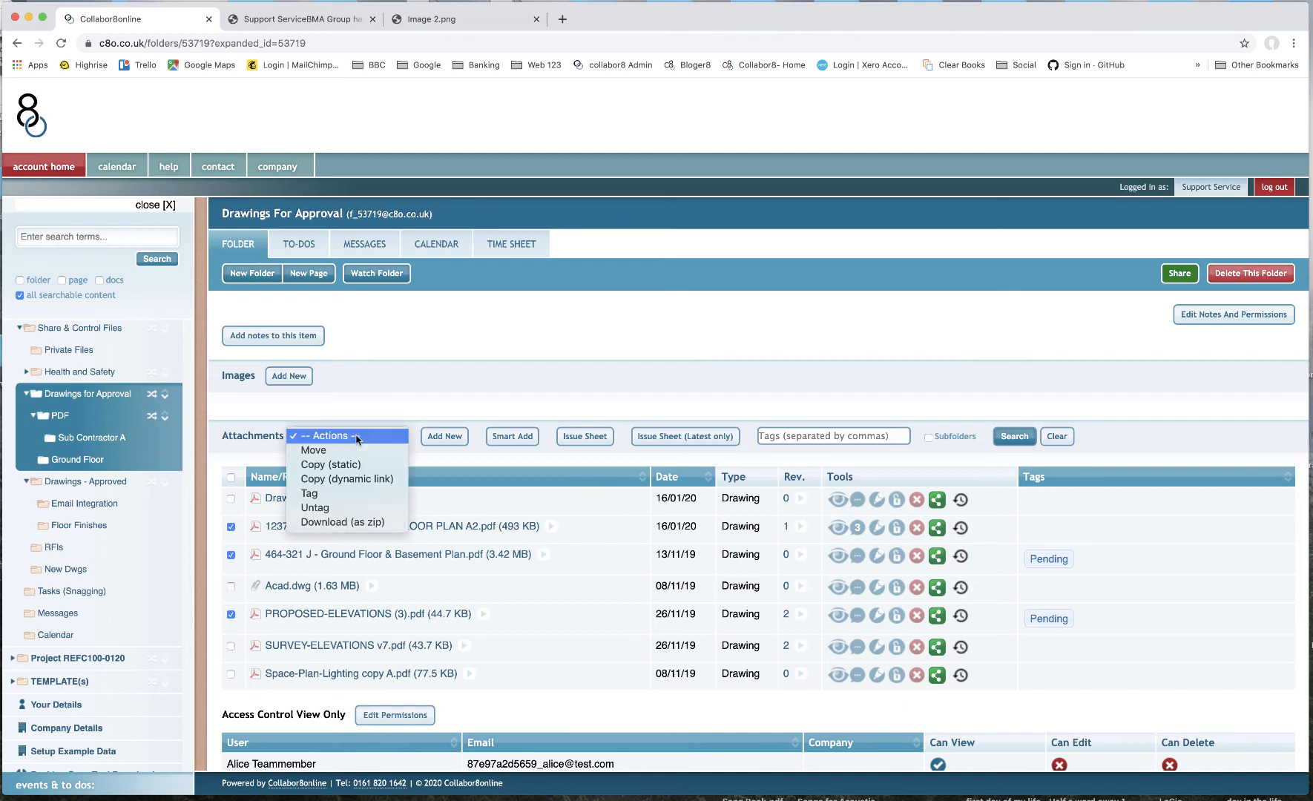
{"action": "left_click", "coordinate": [343, 494]}
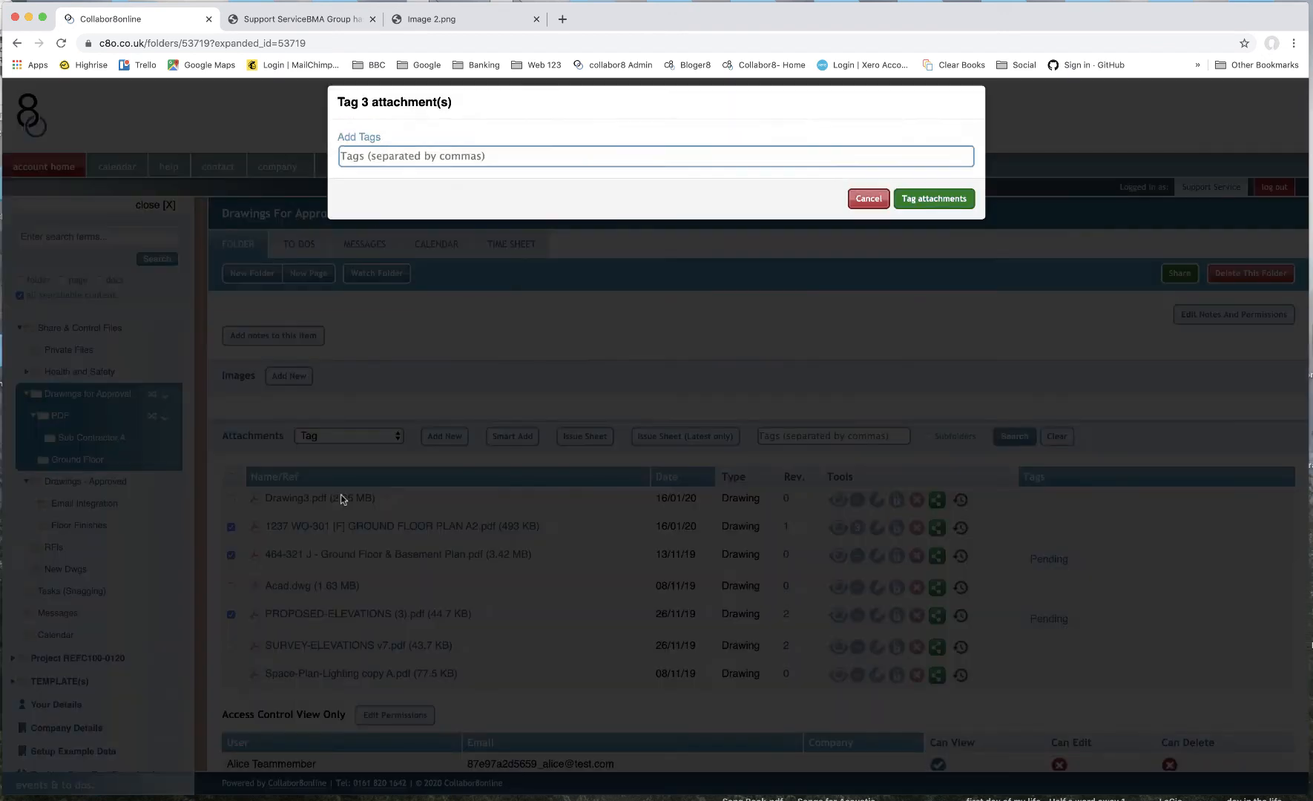
{"action": "type", "text": "a"}
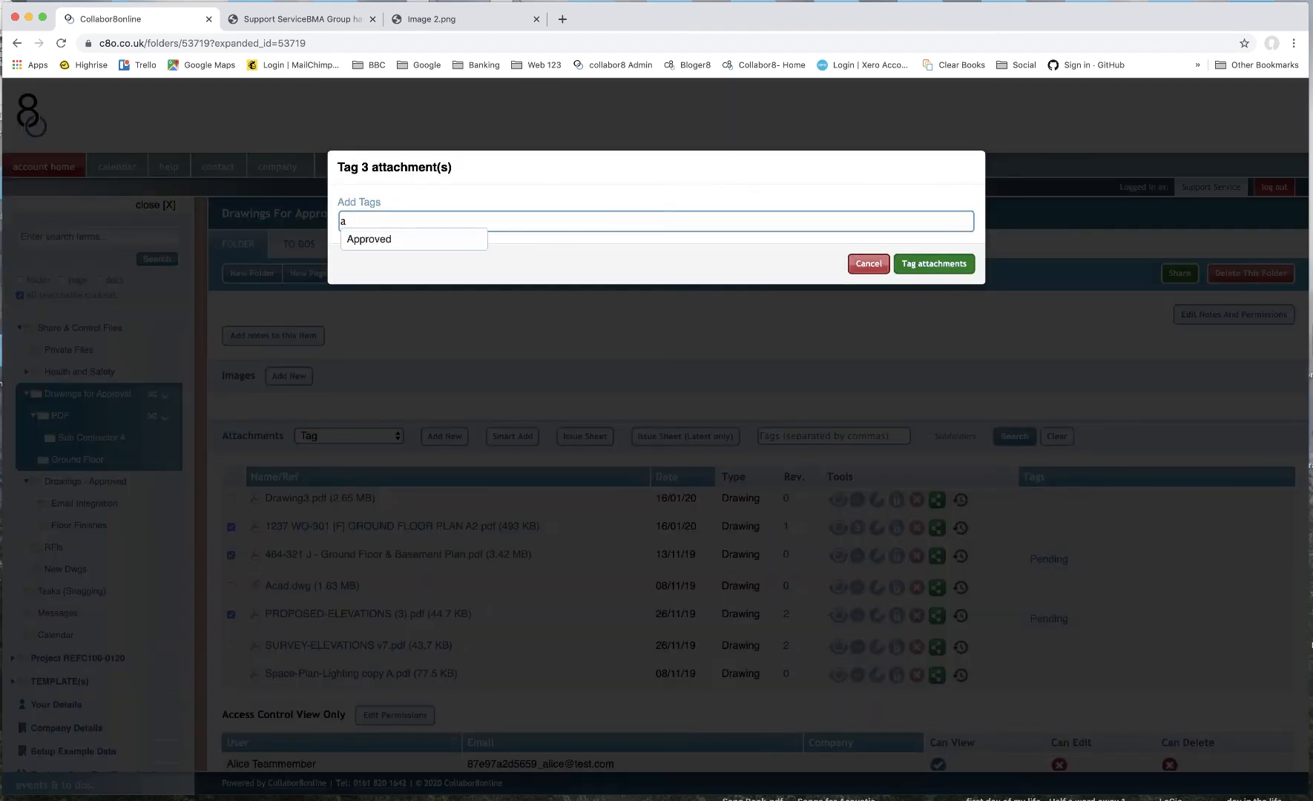
{"action": "left_click", "coordinate": [378, 239]}
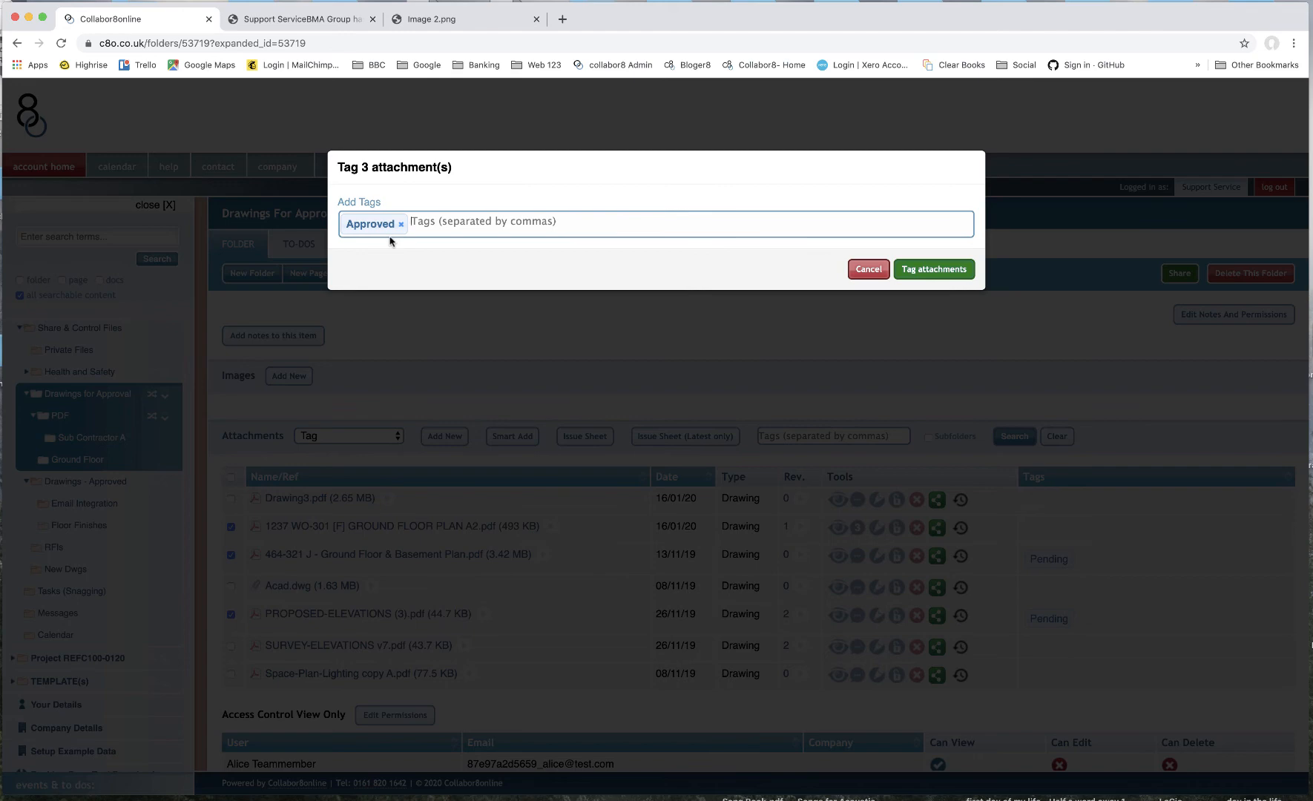
{"action": "left_click", "coordinate": [908, 270]}
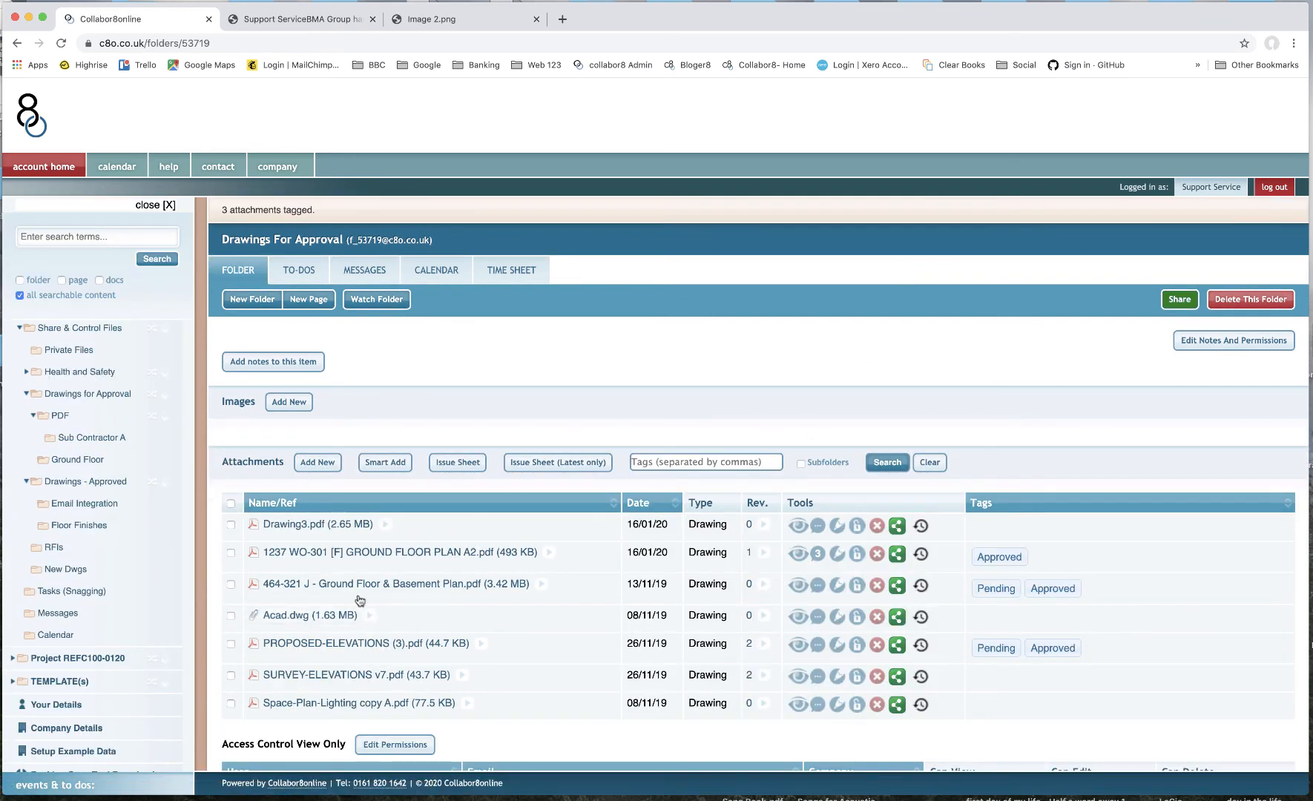
- Move the three Approved-tagged drawings into the Drawings - Approved folder
{"action": "left_click", "coordinate": [231, 553]}
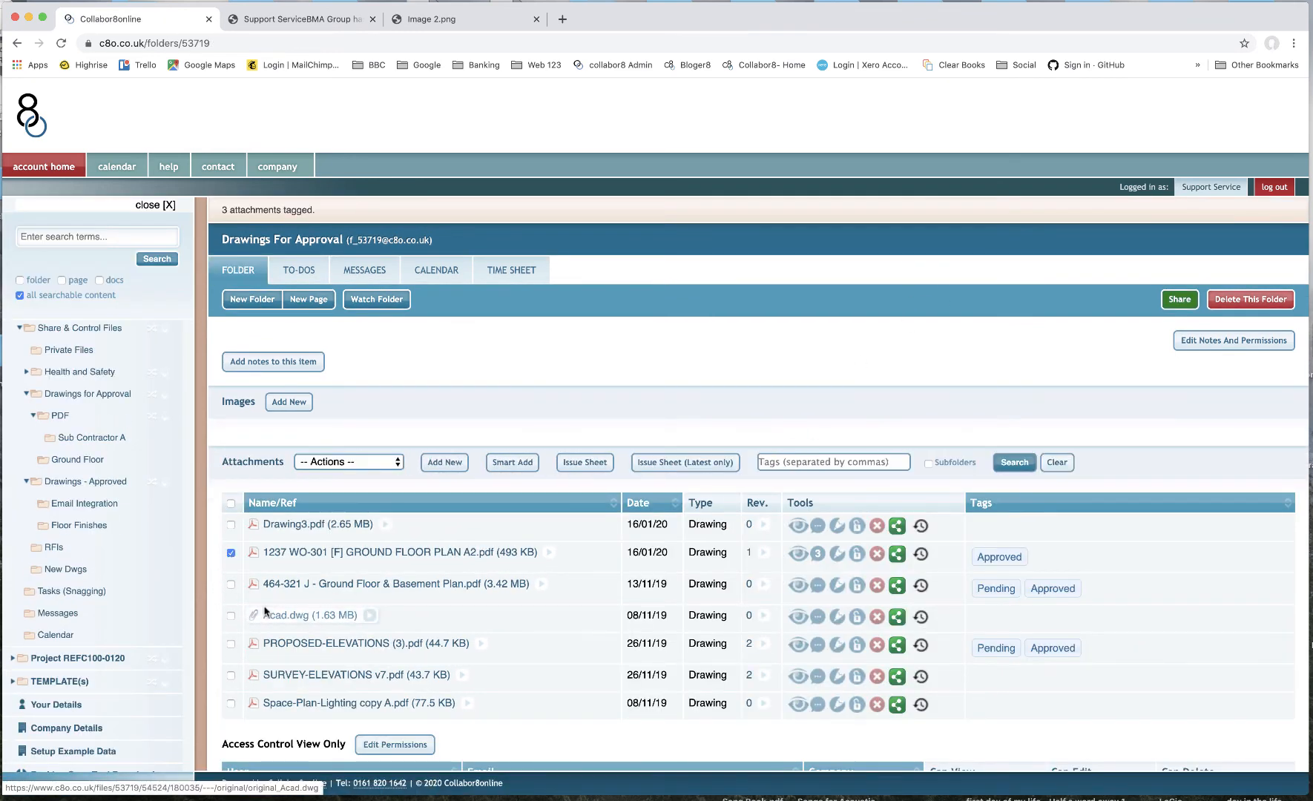
{"action": "left_click", "coordinate": [230, 585]}
{"action": "left_click", "coordinate": [231, 645]}
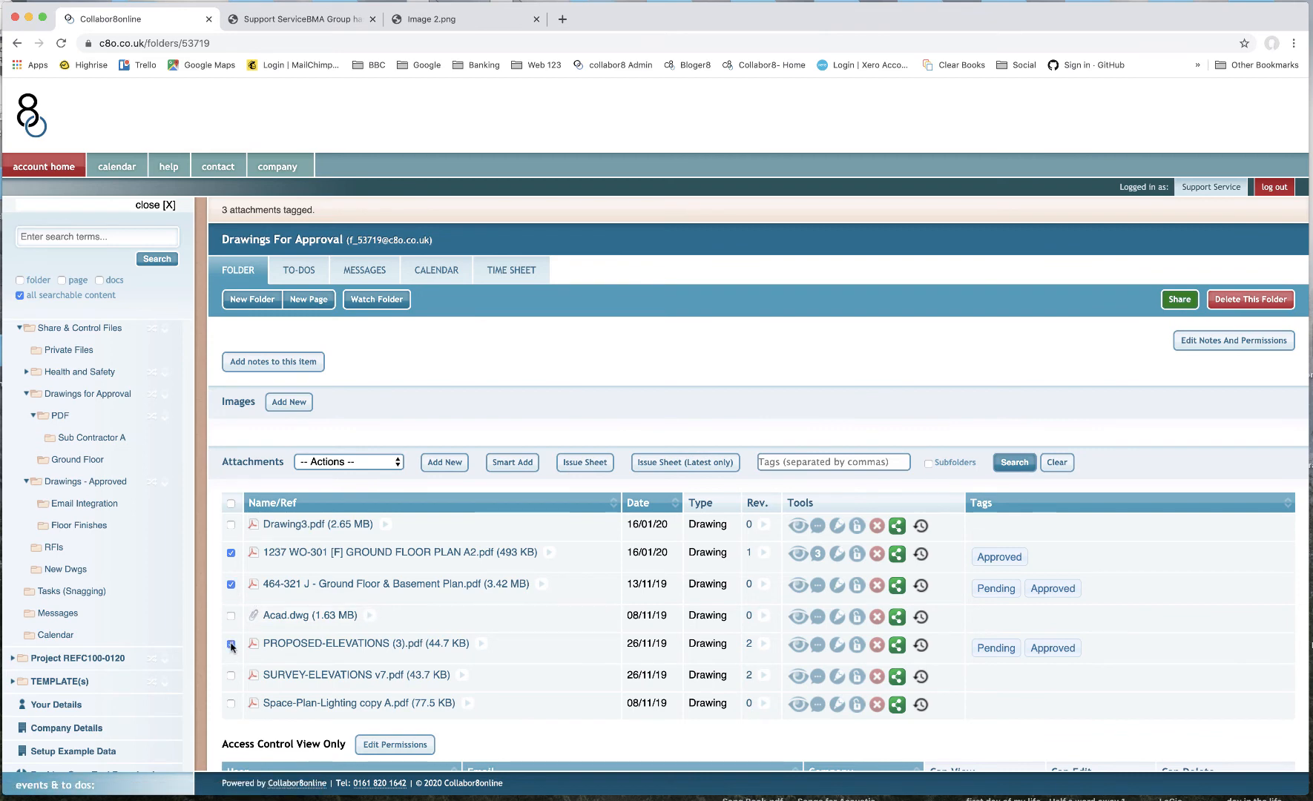
{"action": "left_click", "coordinate": [368, 463]}
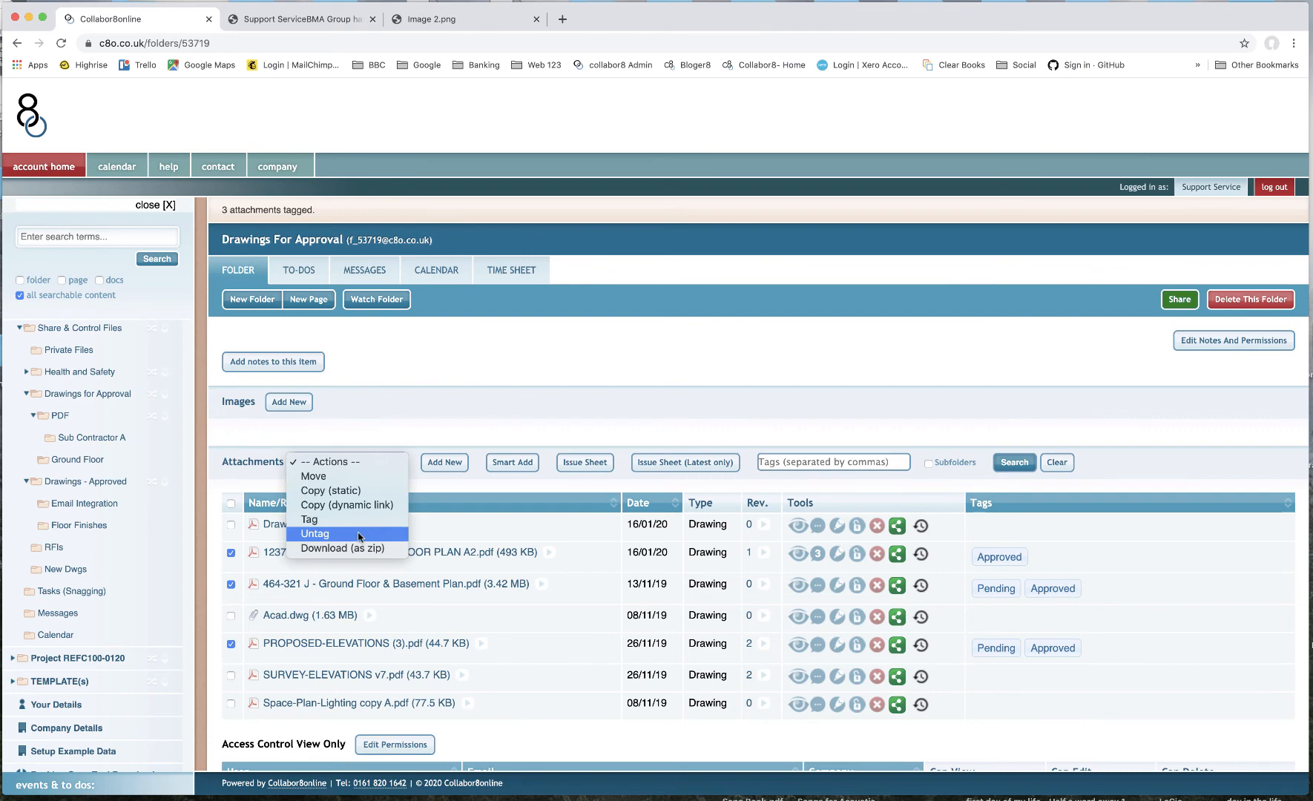
{"action": "left_click", "coordinate": [336, 478]}
{"action": "left_click", "coordinate": [654, 235]}
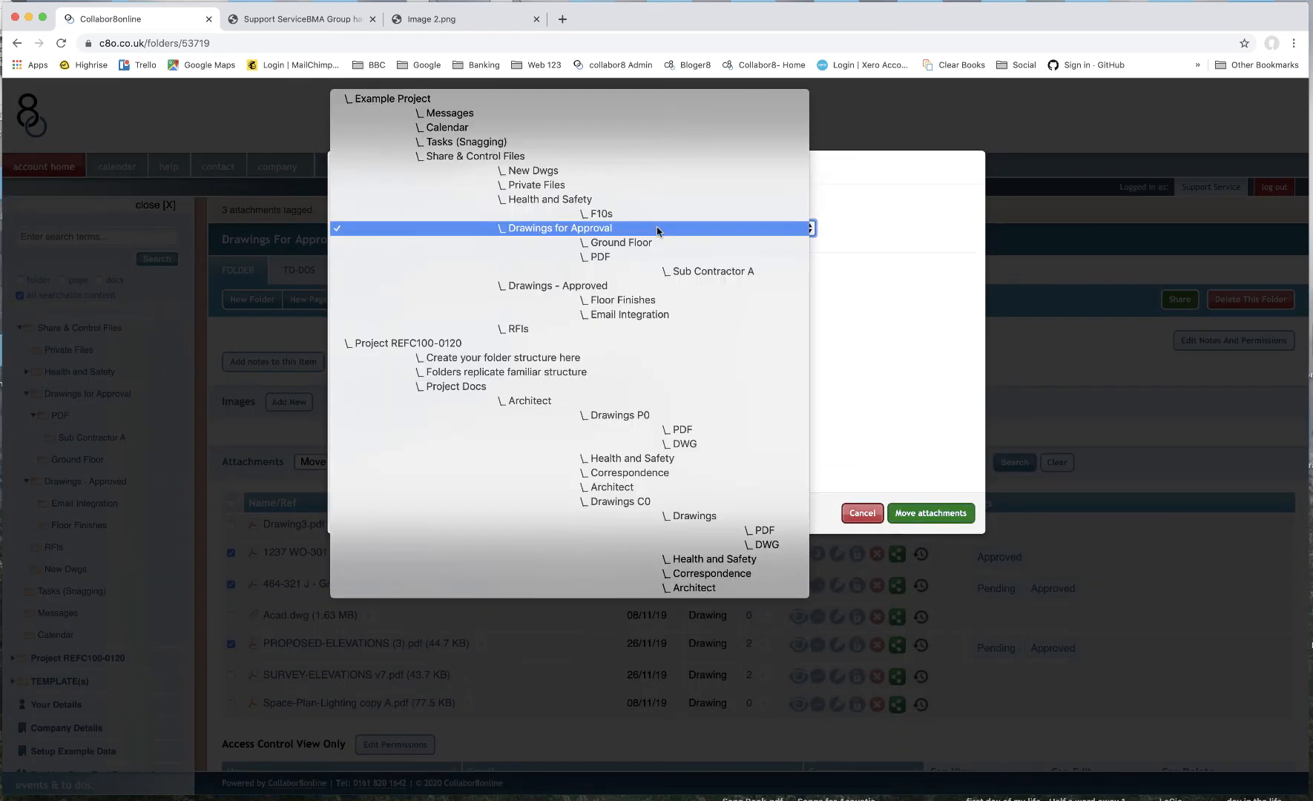
{"action": "left_click", "coordinate": [635, 286]}
{"action": "left_click", "coordinate": [917, 521]}
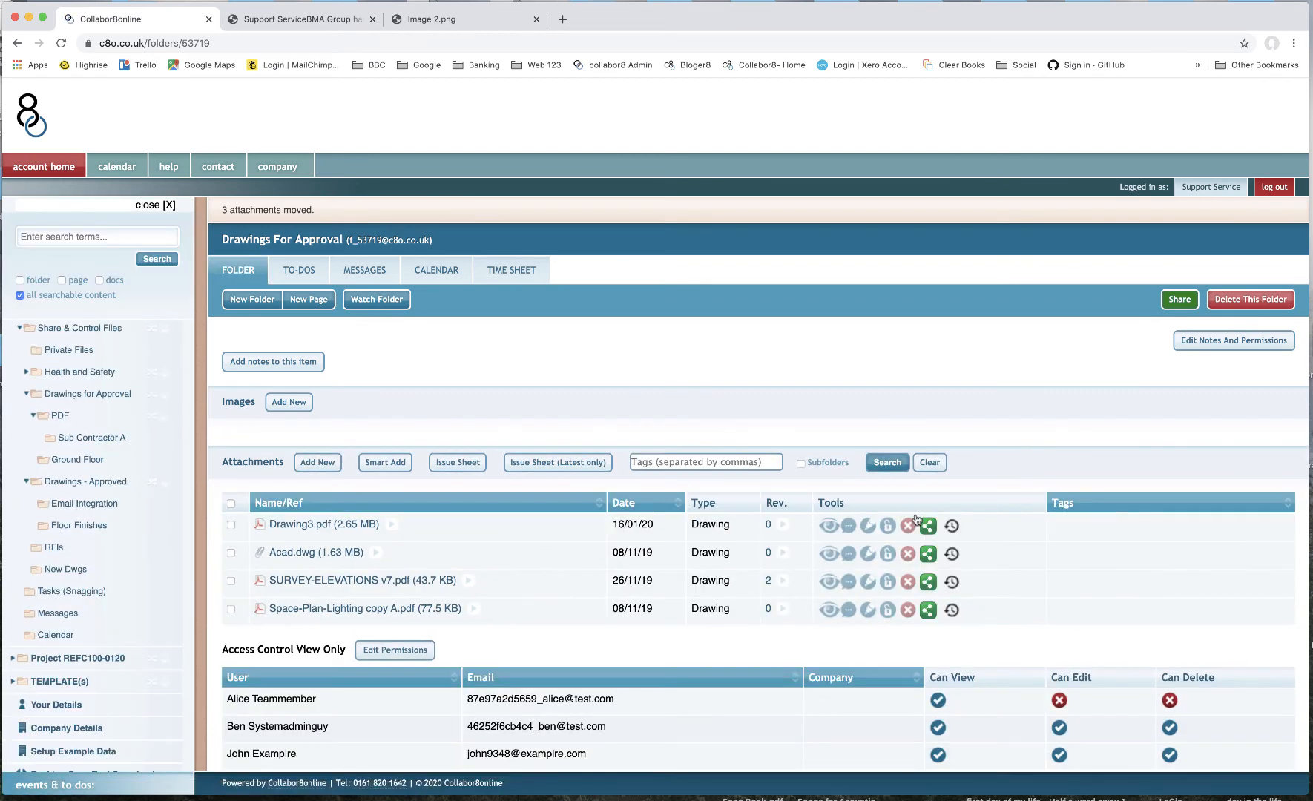
- Copy Certification Notes.pdf and the weekly safety report from Drawings - Approved into Floor Finishes as dynamic links
{"action": "left_click", "coordinate": [106, 484]}
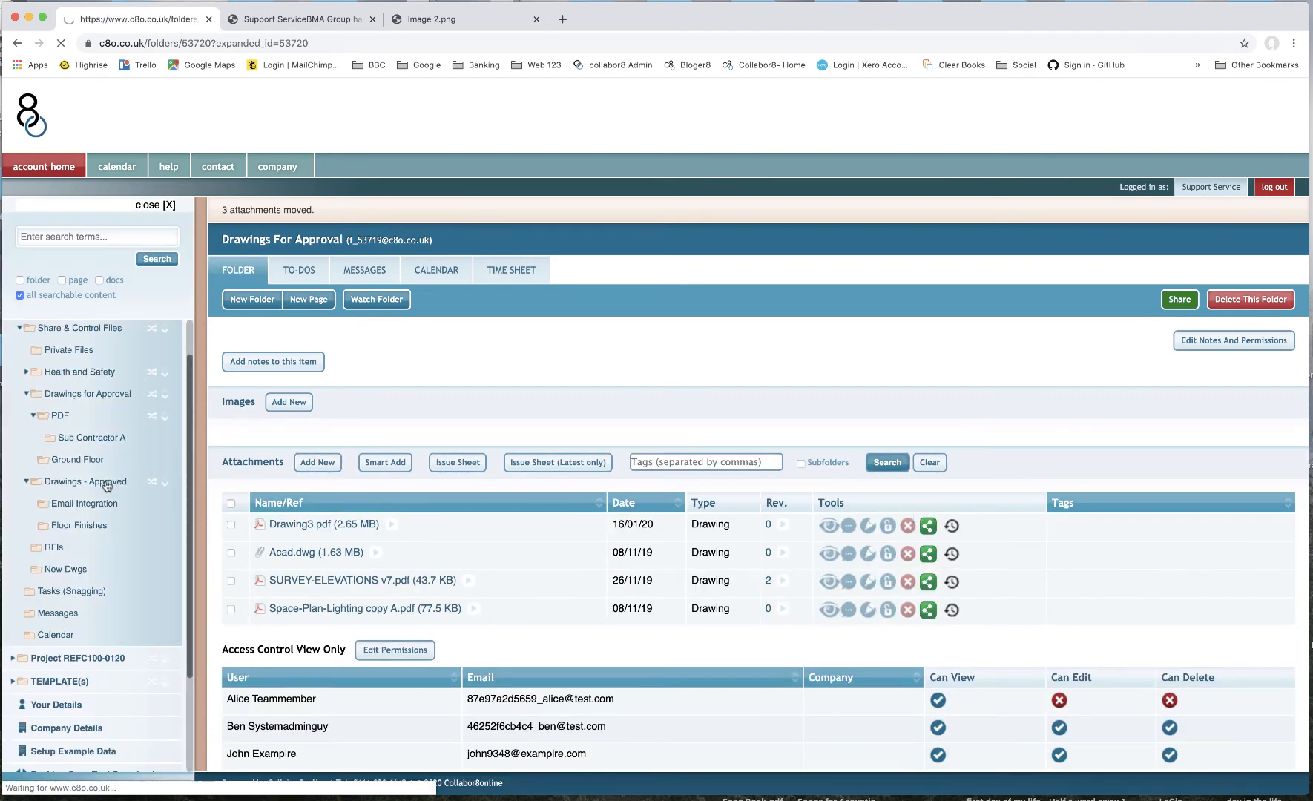
{"action": "scroll", "coordinate": [512, 577], "scroll_direction": "down", "scroll_amount": 1}
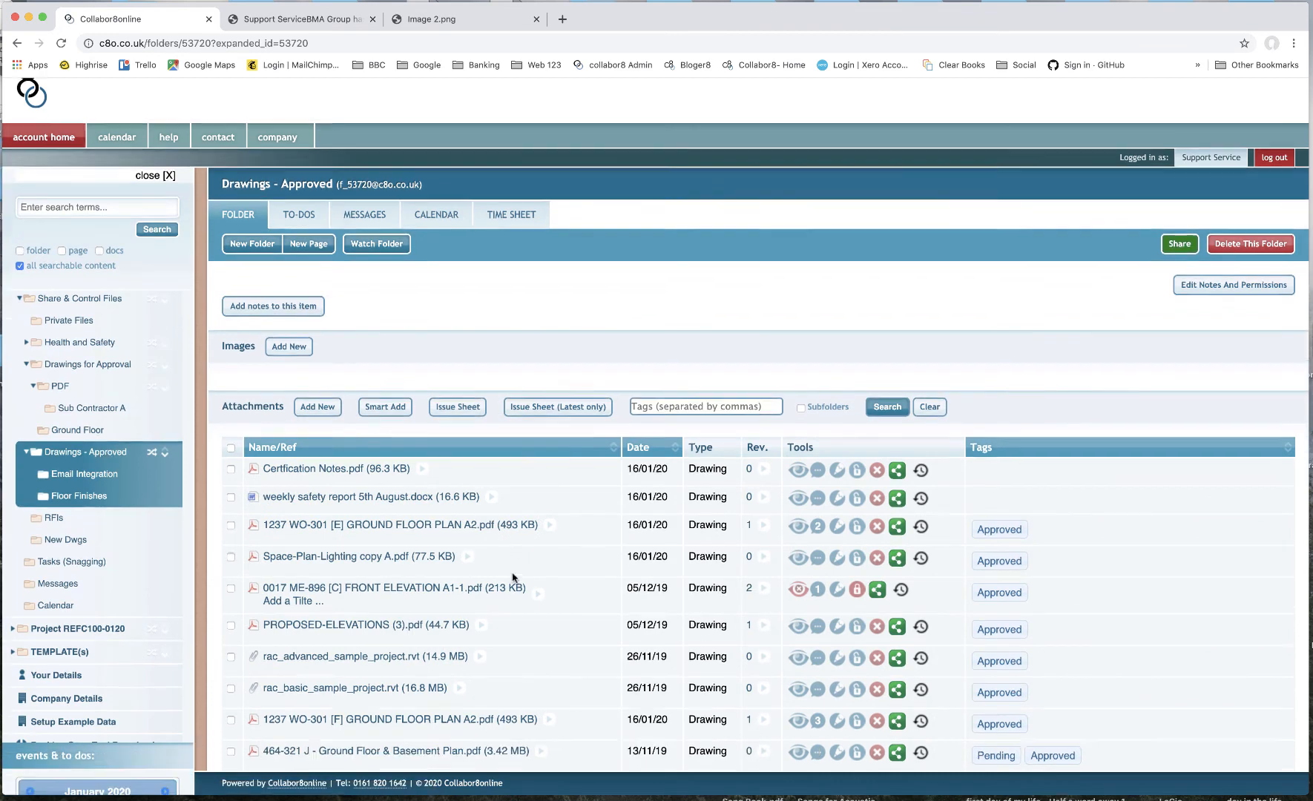
{"action": "scroll", "coordinate": [512, 578], "scroll_direction": "down", "scroll_amount": 2}
{"action": "left_click", "coordinate": [231, 405]}
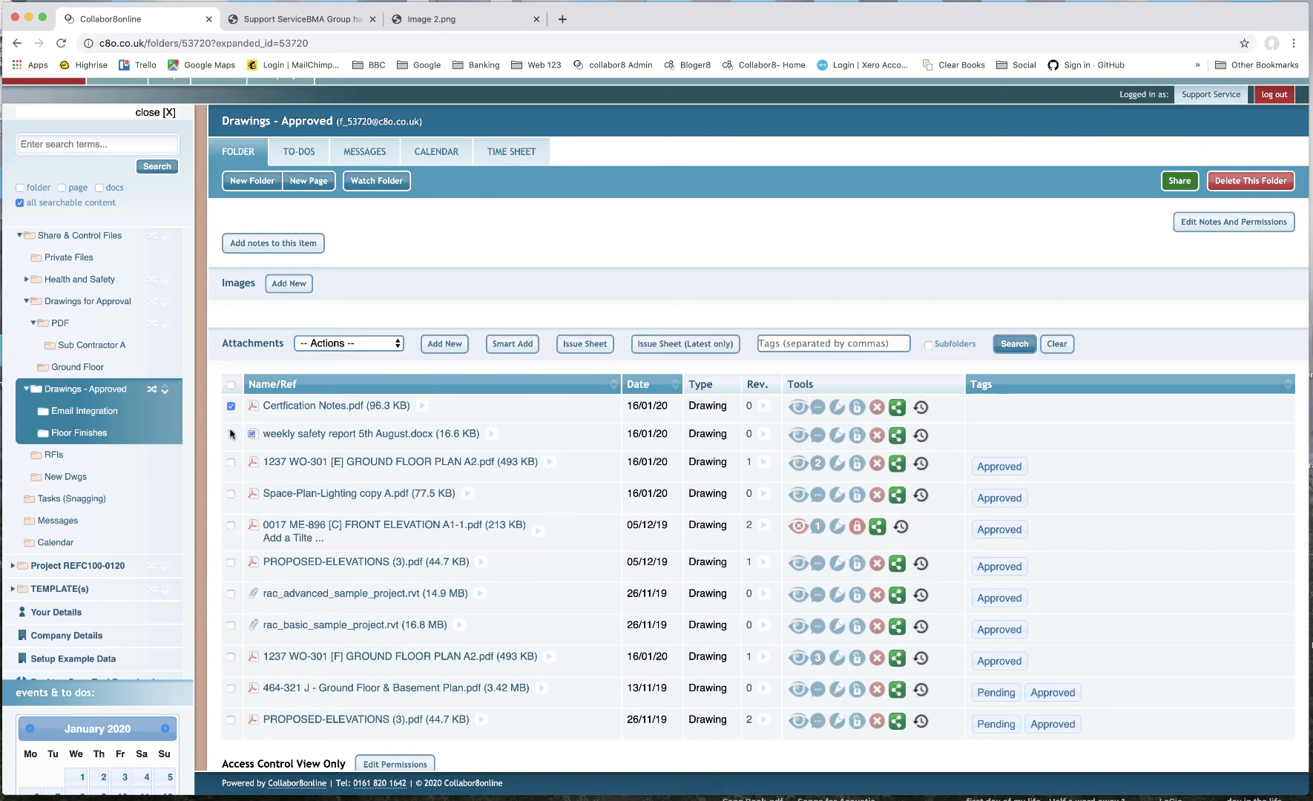
{"action": "left_click", "coordinate": [231, 434]}
{"action": "left_click", "coordinate": [362, 345]}
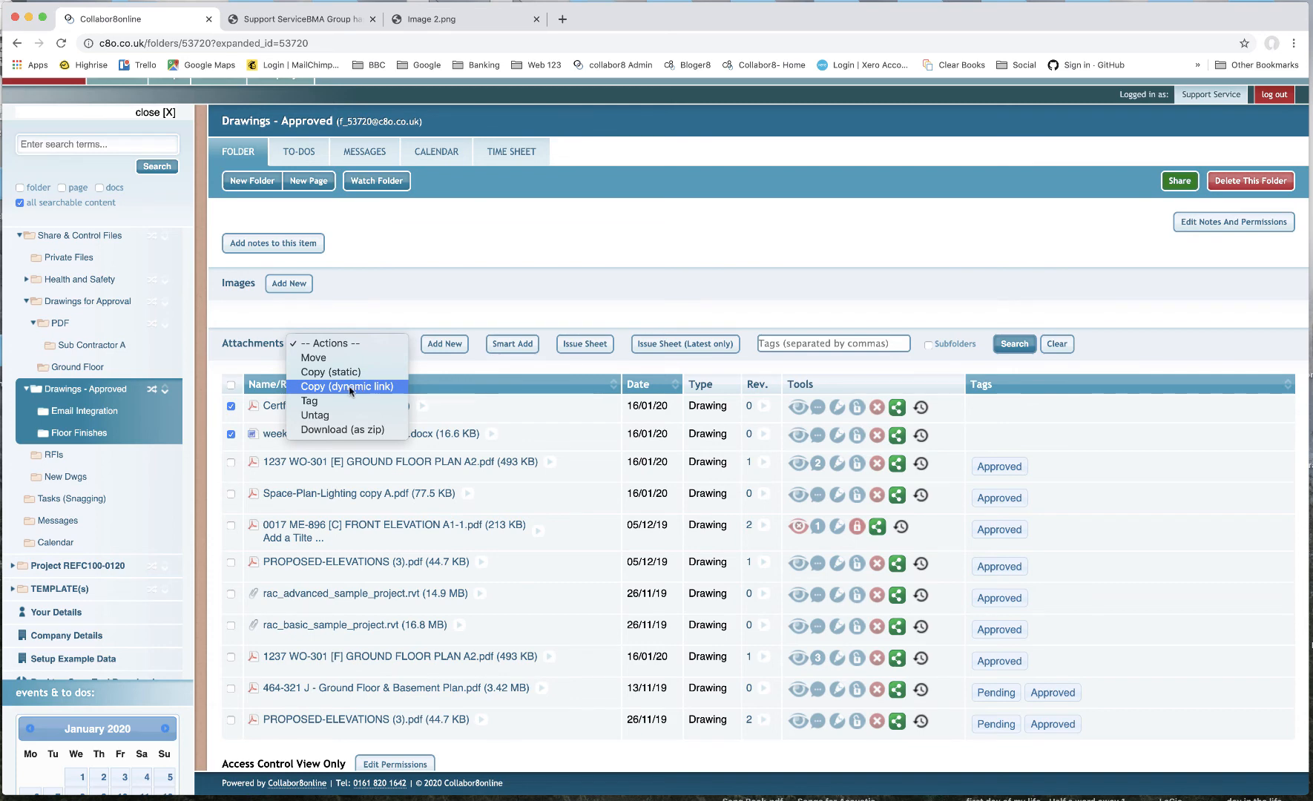
{"action": "left_click", "coordinate": [350, 387]}
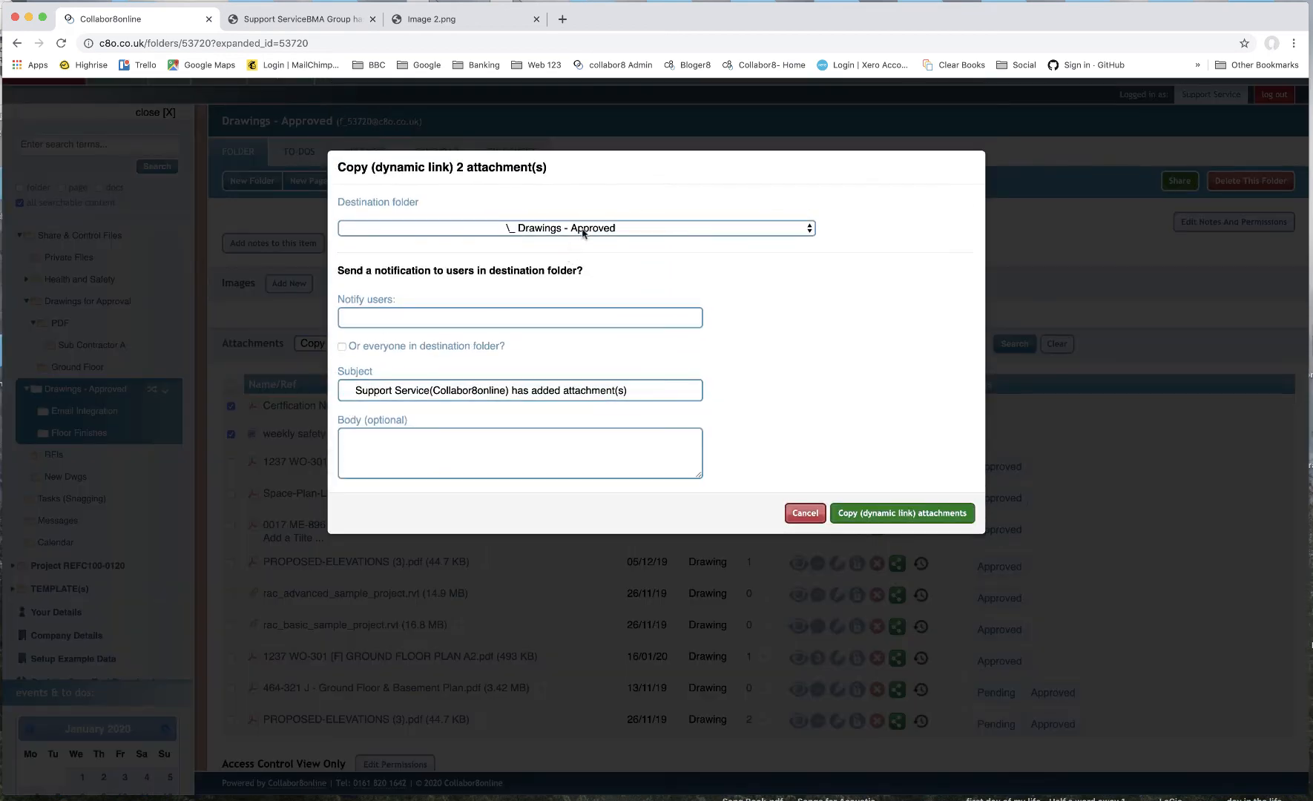
{"action": "left_click", "coordinate": [582, 231]}
{"action": "left_click", "coordinate": [590, 244]}
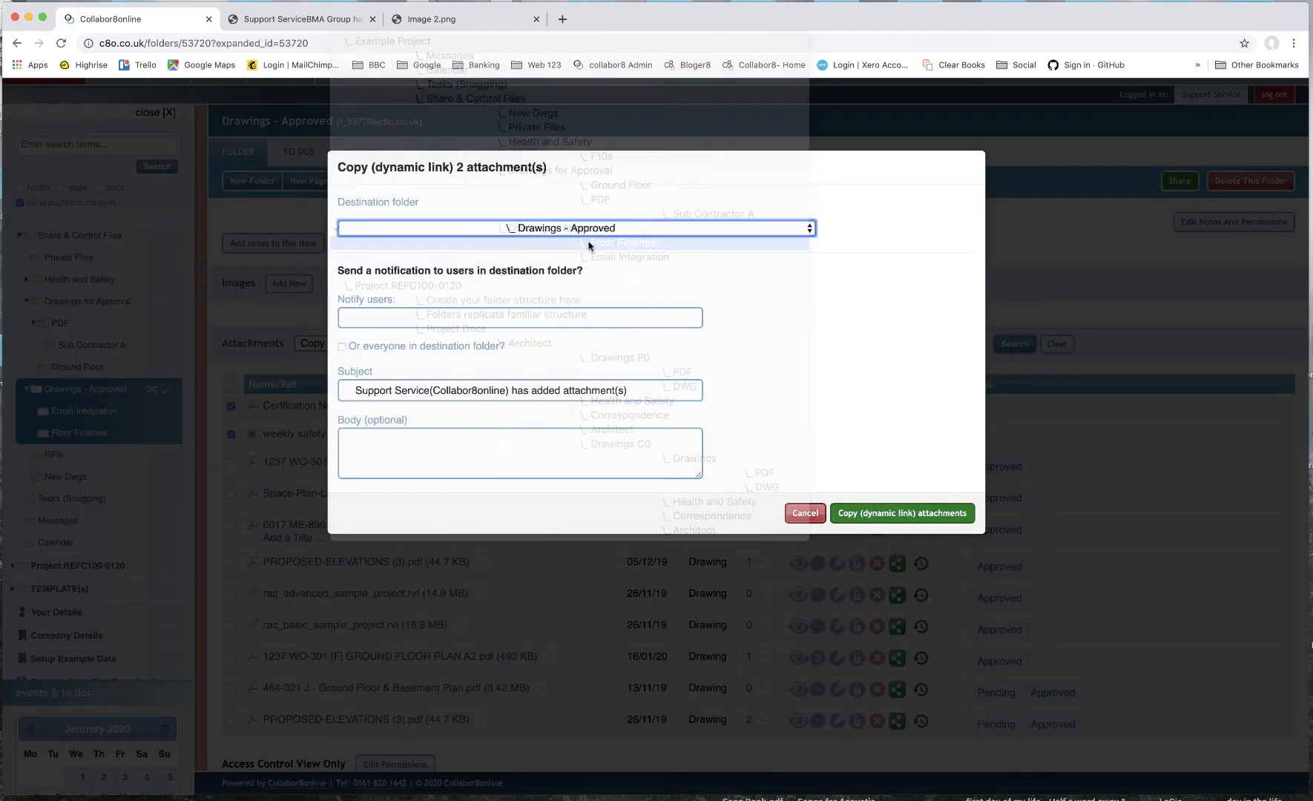
{"action": "left_click", "coordinate": [859, 513]}
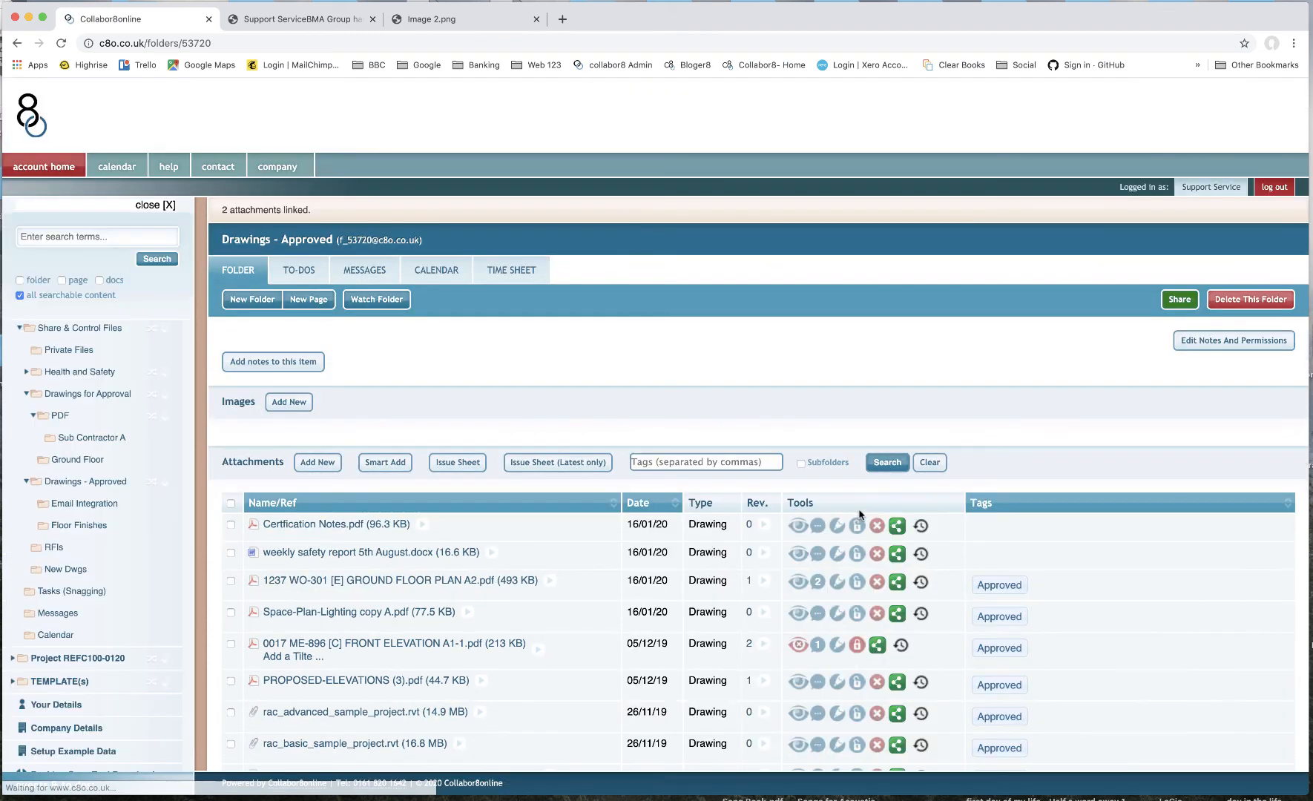
{"action": "left_click", "coordinate": [77, 526]}
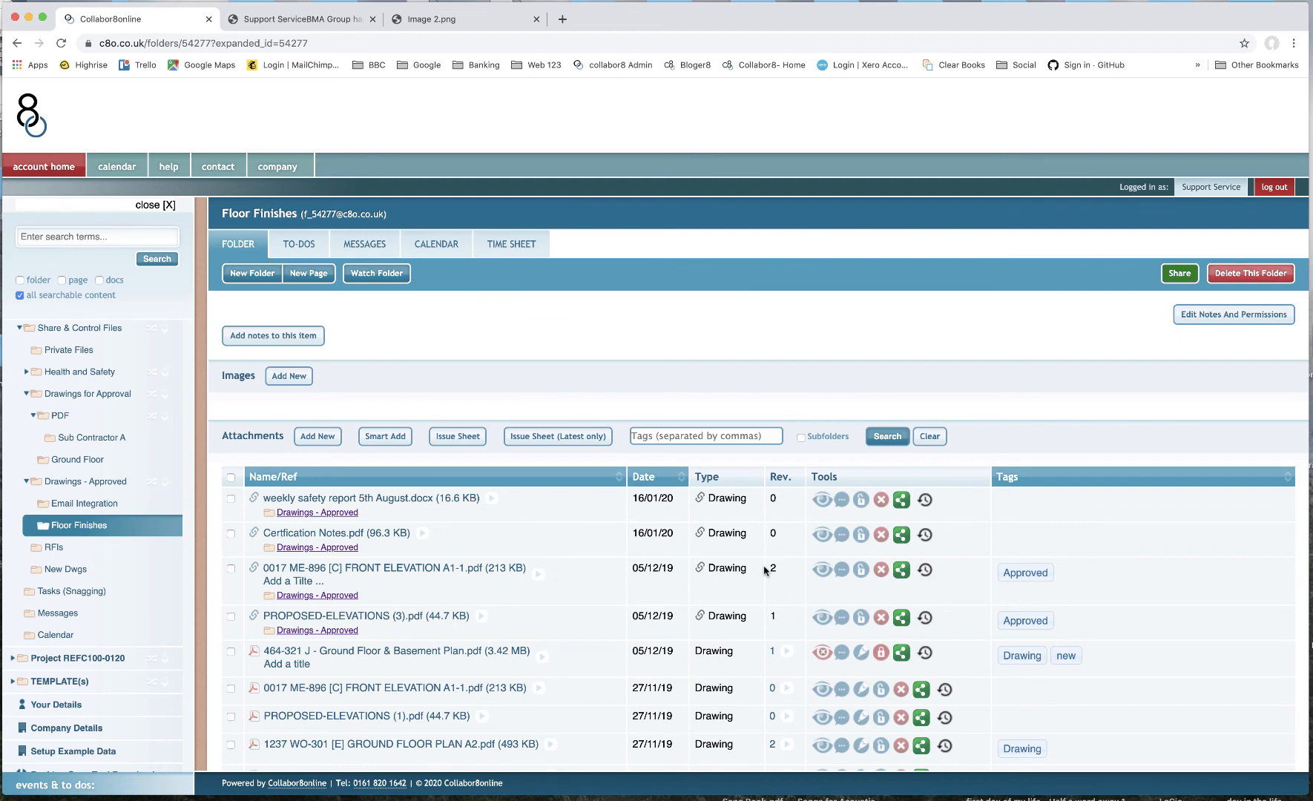
- Open the Drawings - Approved folder, select all its attachments and review the available bulk actions
{"action": "left_click", "coordinate": [99, 487]}
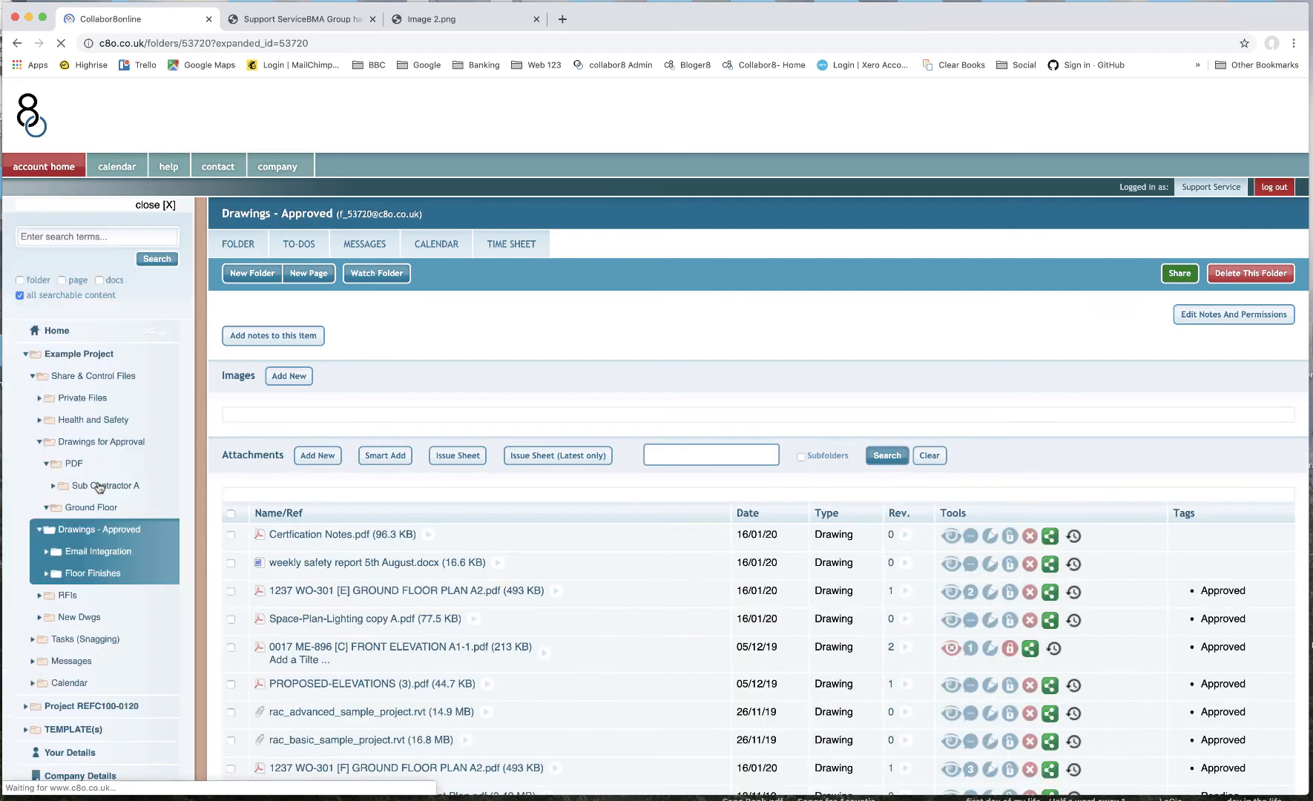
{"action": "left_click", "coordinate": [230, 477]}
{"action": "left_click", "coordinate": [346, 438]}
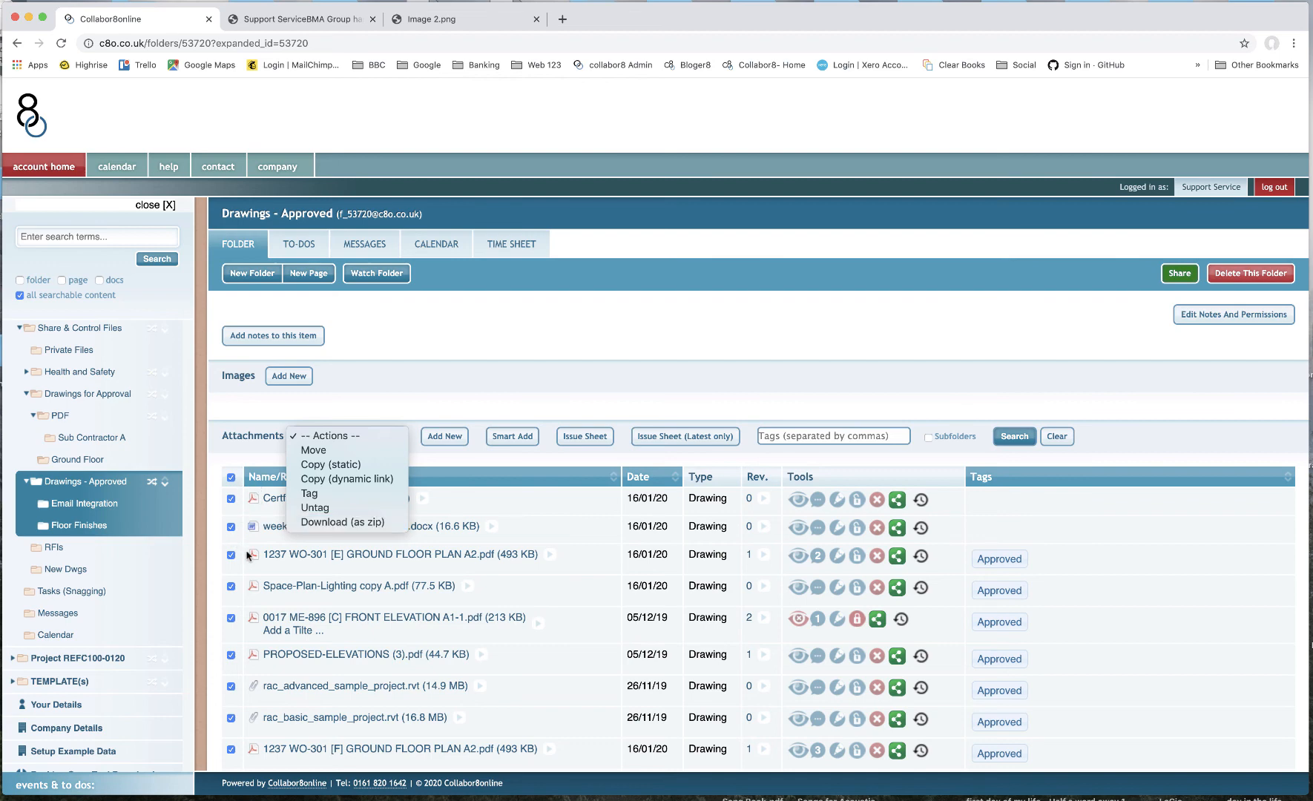
{"action": "left_click", "coordinate": [404, 634]}
{"action": "scroll", "coordinate": [404, 634], "scroll_direction": "down", "scroll_amount": 3}
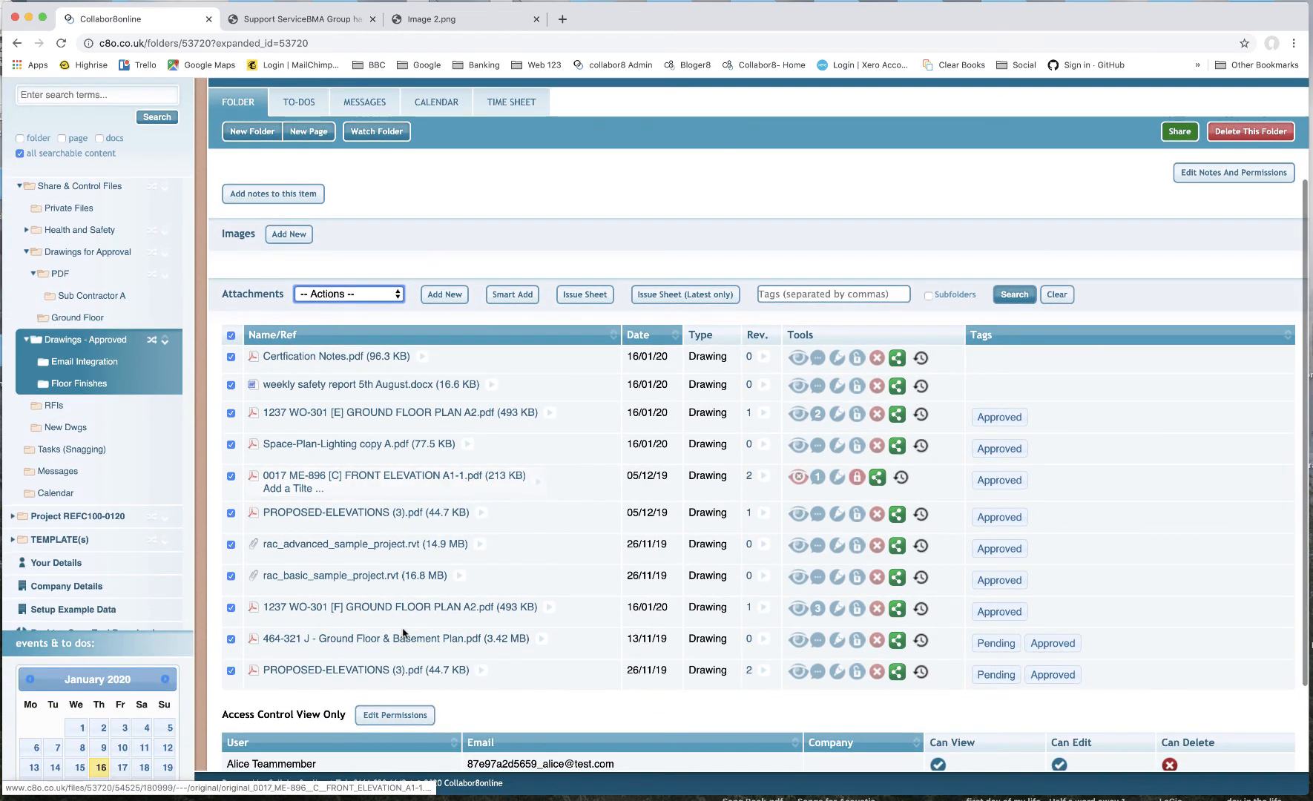
{"action": "scroll", "coordinate": [404, 634], "scroll_direction": "up", "scroll_amount": 2}
{"action": "scroll", "coordinate": [404, 635], "scroll_direction": "down", "scroll_amount": 1}
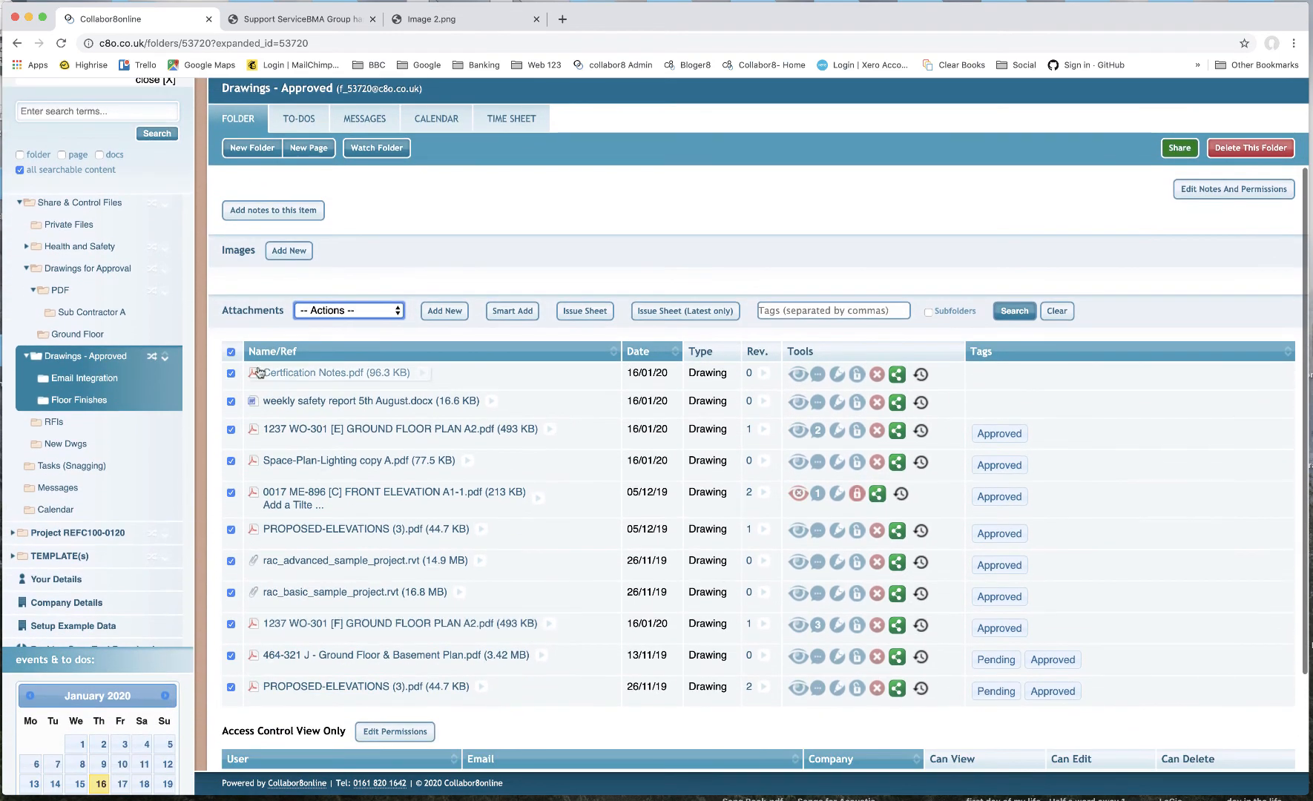
- Open the drawing issue sheet for the Drawings - Approved folder and scroll through it
{"action": "left_click", "coordinate": [529, 314]}
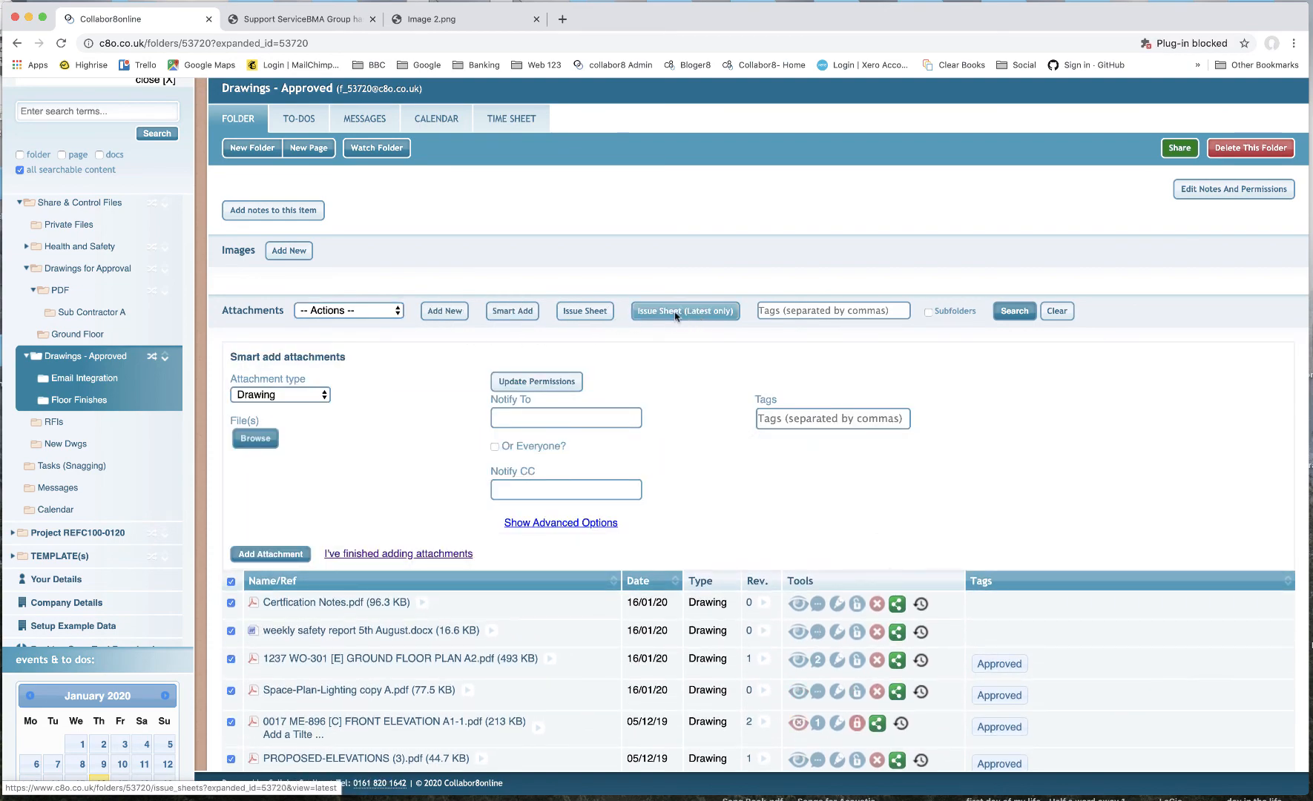
{"action": "left_click", "coordinate": [596, 312]}
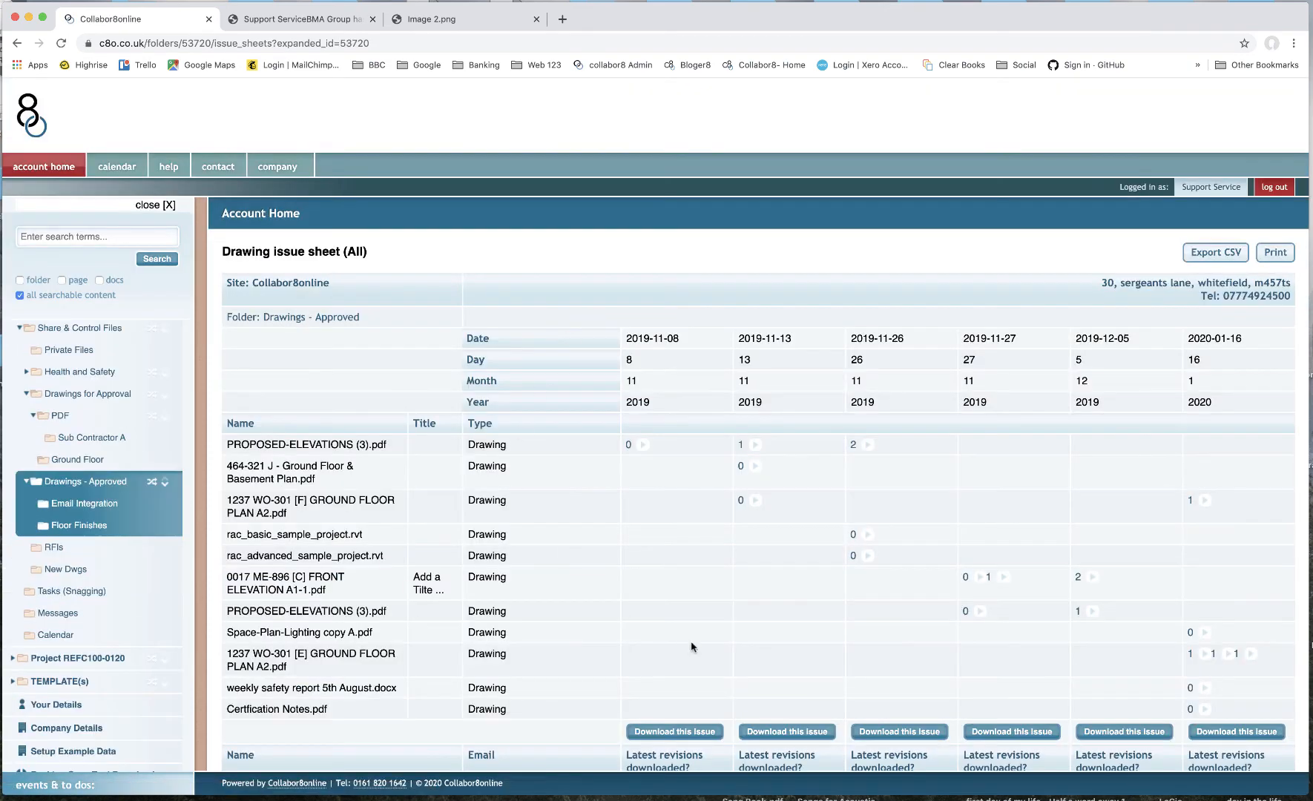
{"action": "scroll", "coordinate": [698, 618], "scroll_direction": "down", "scroll_amount": 1}
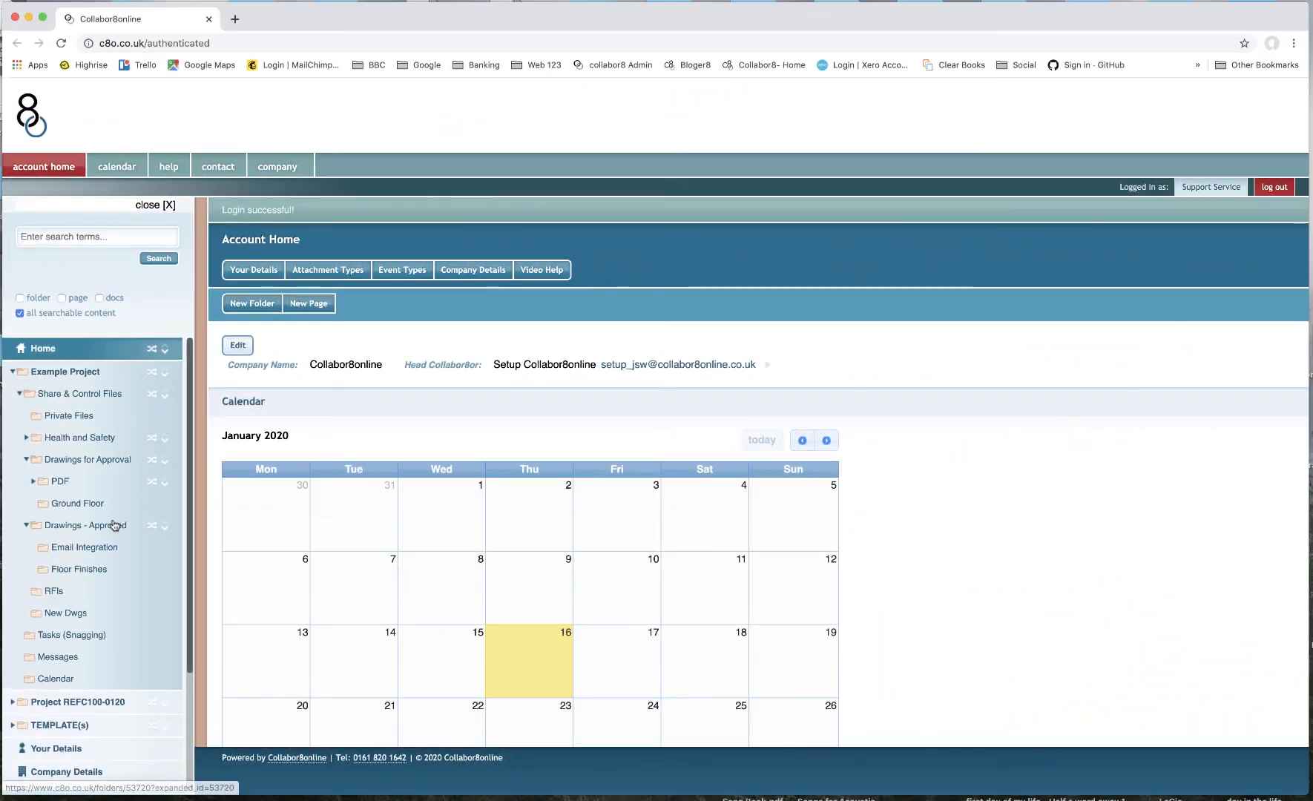
- Open the Add User page and view the suggested e-mail addresses without adding anyone
{"action": "scroll", "coordinate": [115, 525], "scroll_direction": "down", "scroll_amount": 3}
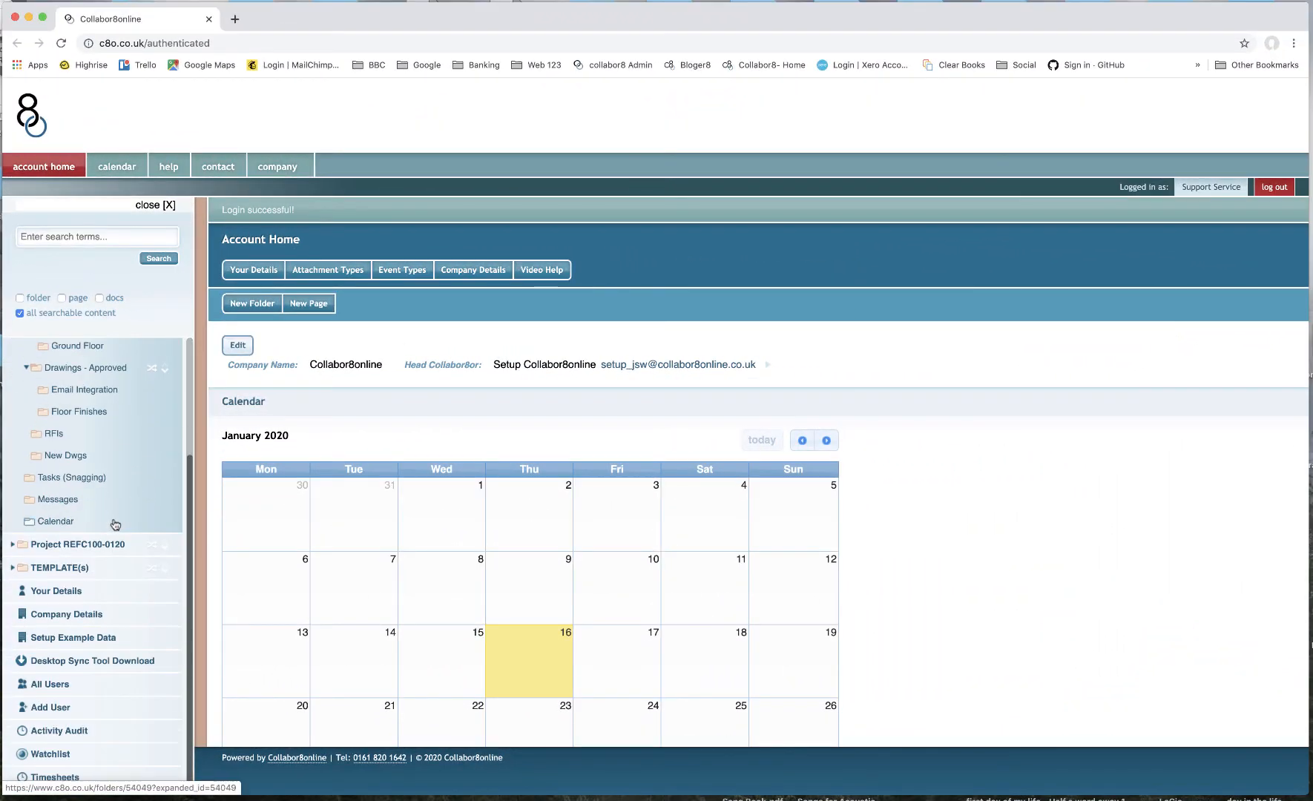
{"action": "left_click", "coordinate": [64, 714]}
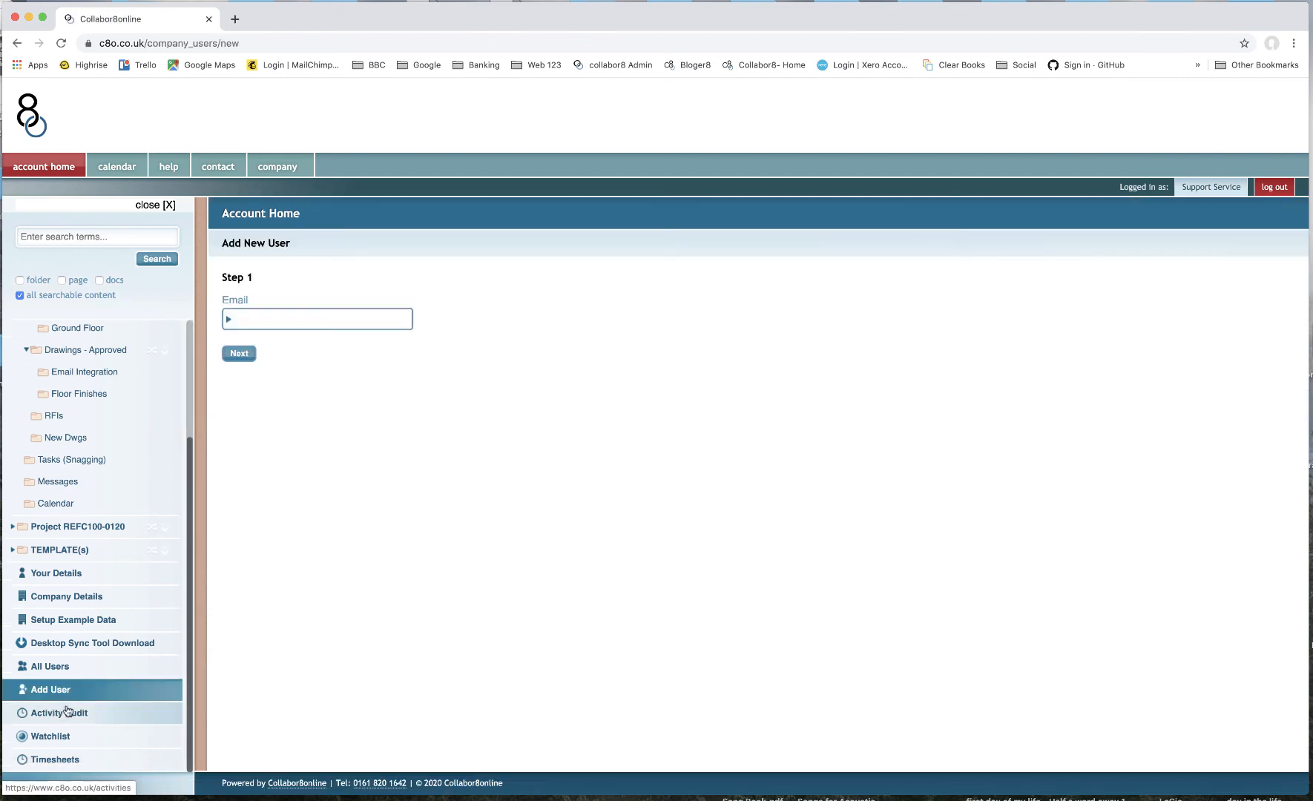
{"action": "left_click", "coordinate": [284, 324]}
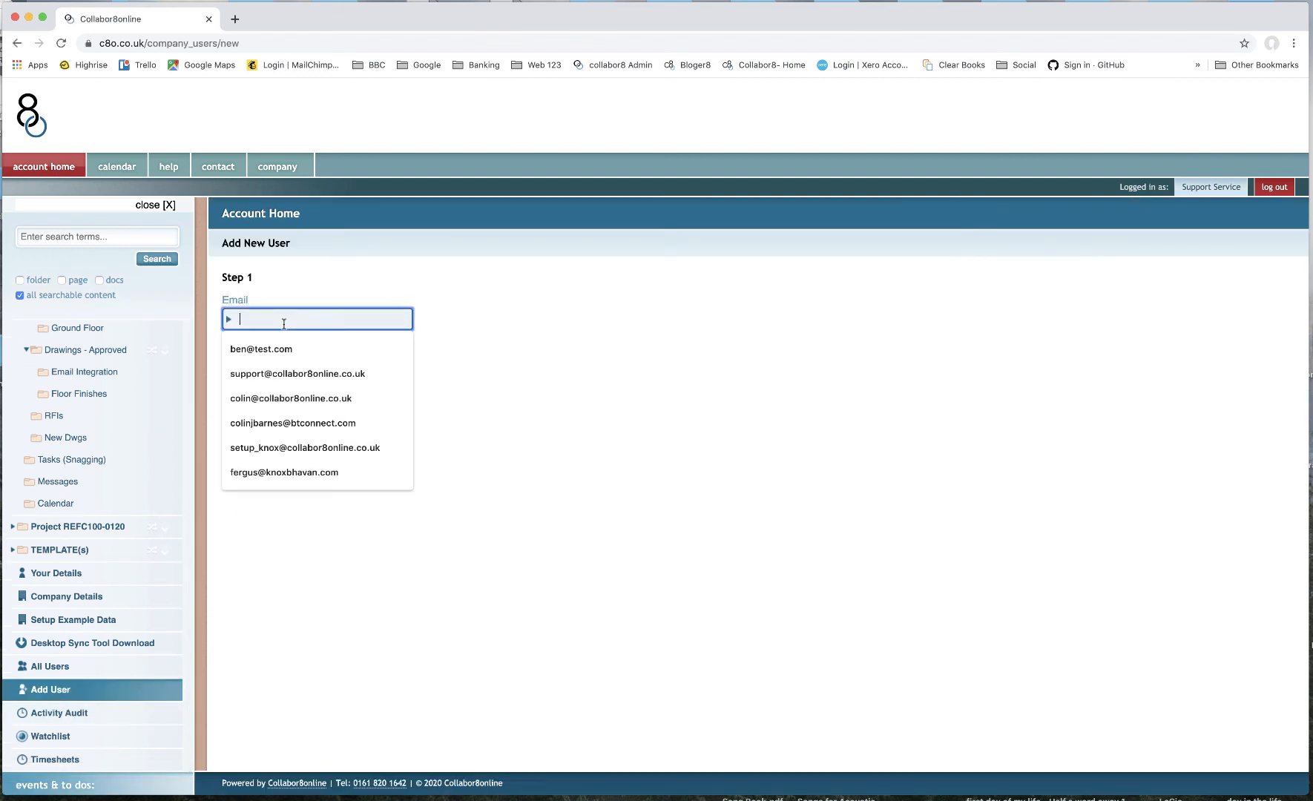
{"action": "left_click", "coordinate": [557, 324]}
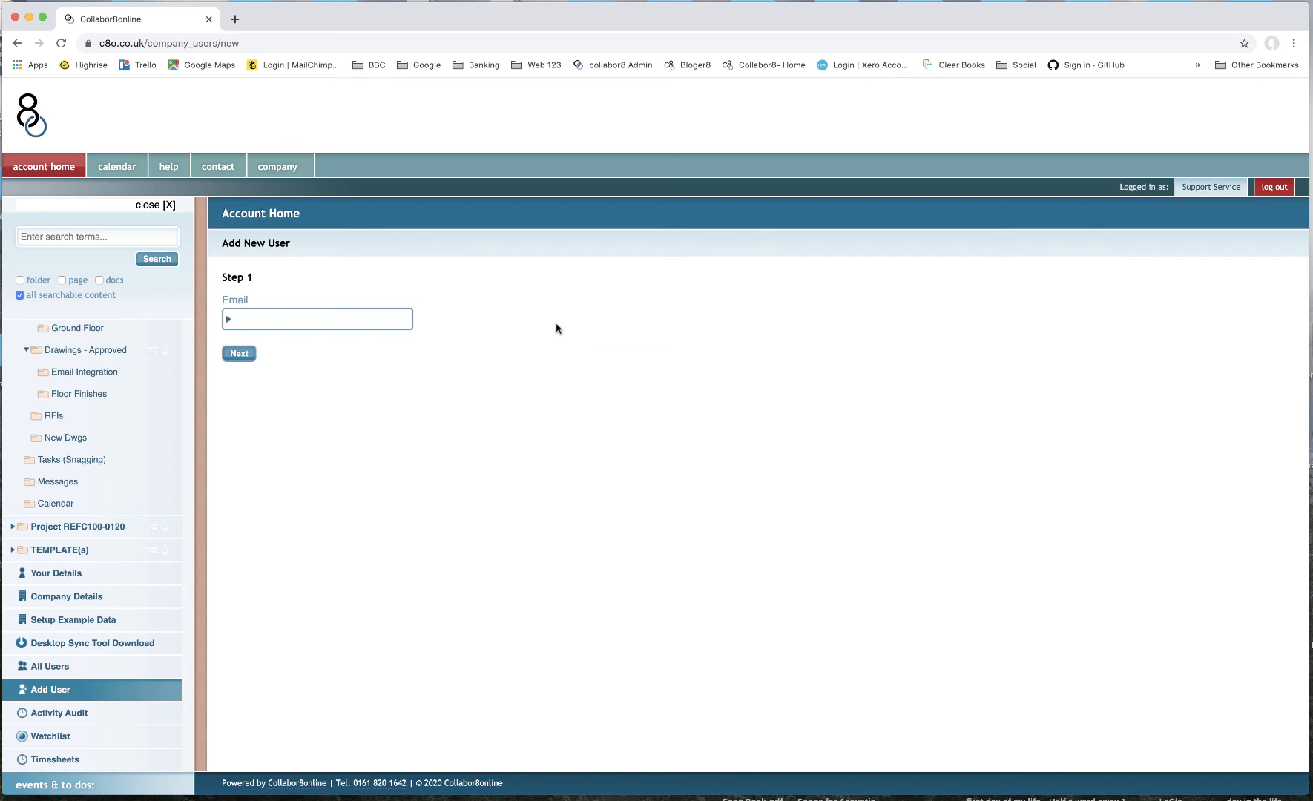
- Log in as the Peter Client user from the All Users list, accepting the warning
{"action": "left_click", "coordinate": [49, 671]}
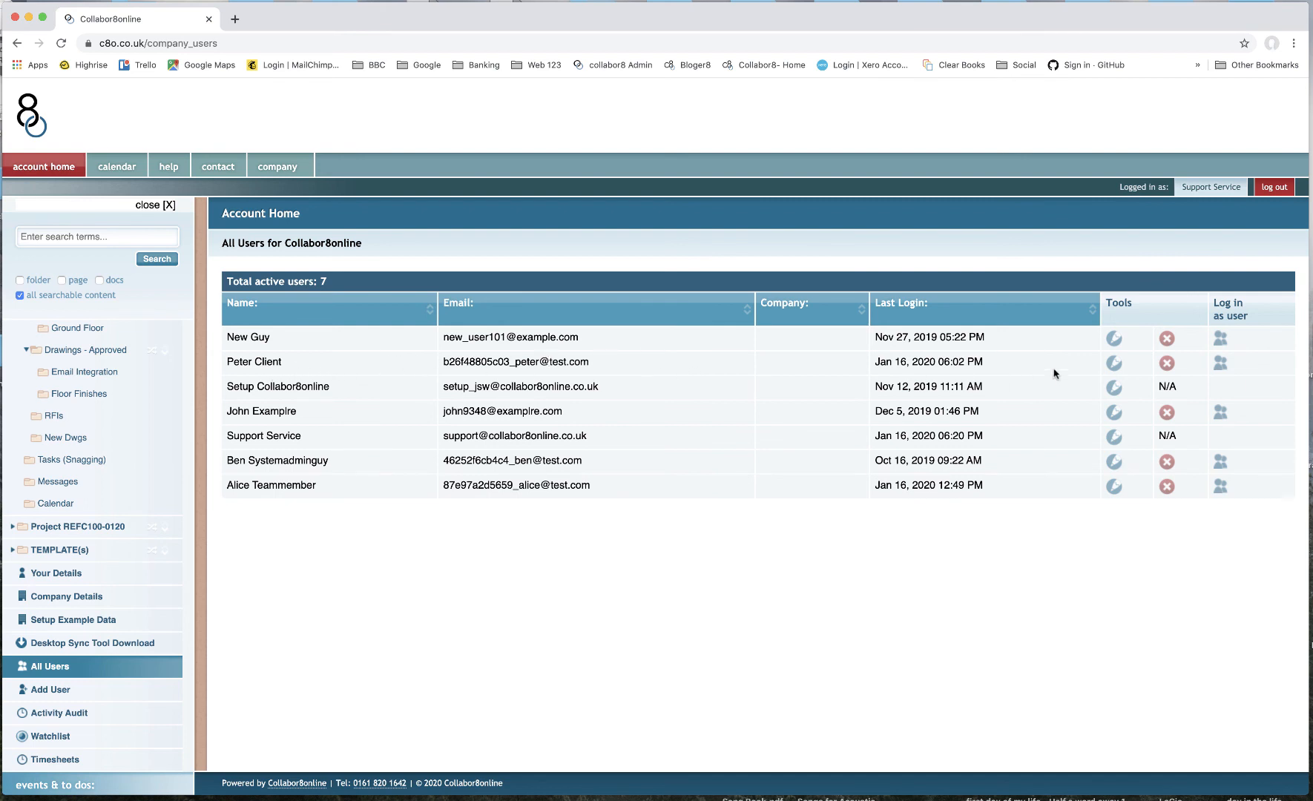
{"action": "left_click", "coordinate": [1222, 365]}
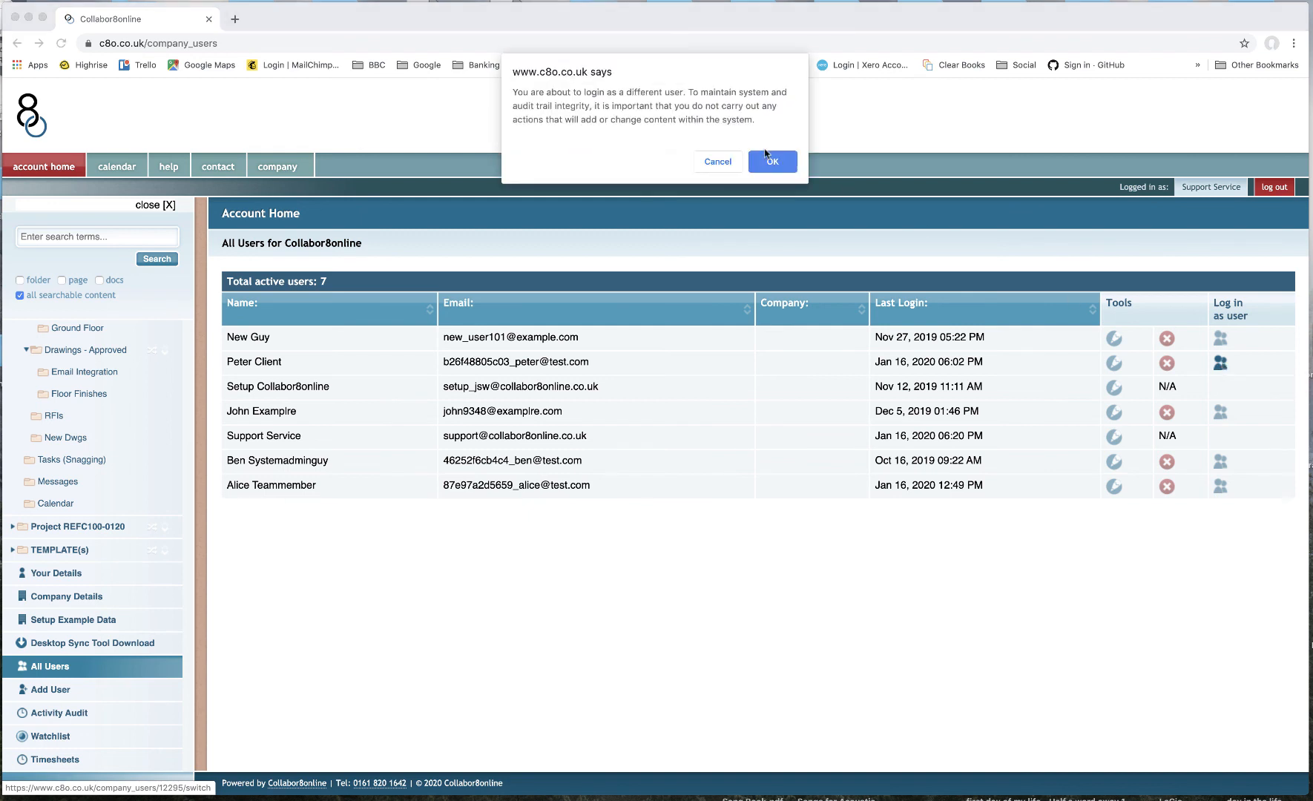
{"action": "left_click", "coordinate": [770, 162]}
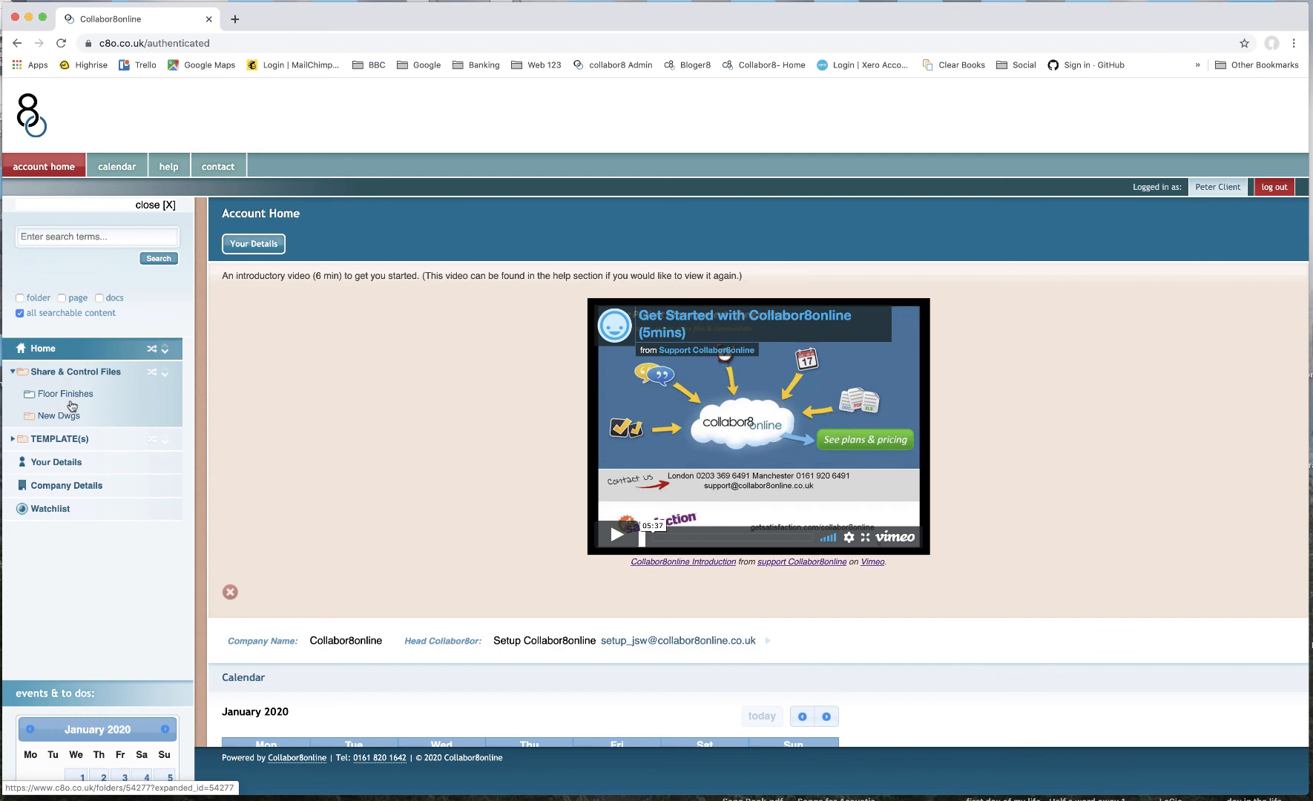
- Open Floor Finishes as the client user, select all attachments and check the available actions
{"action": "left_click", "coordinate": [72, 404]}
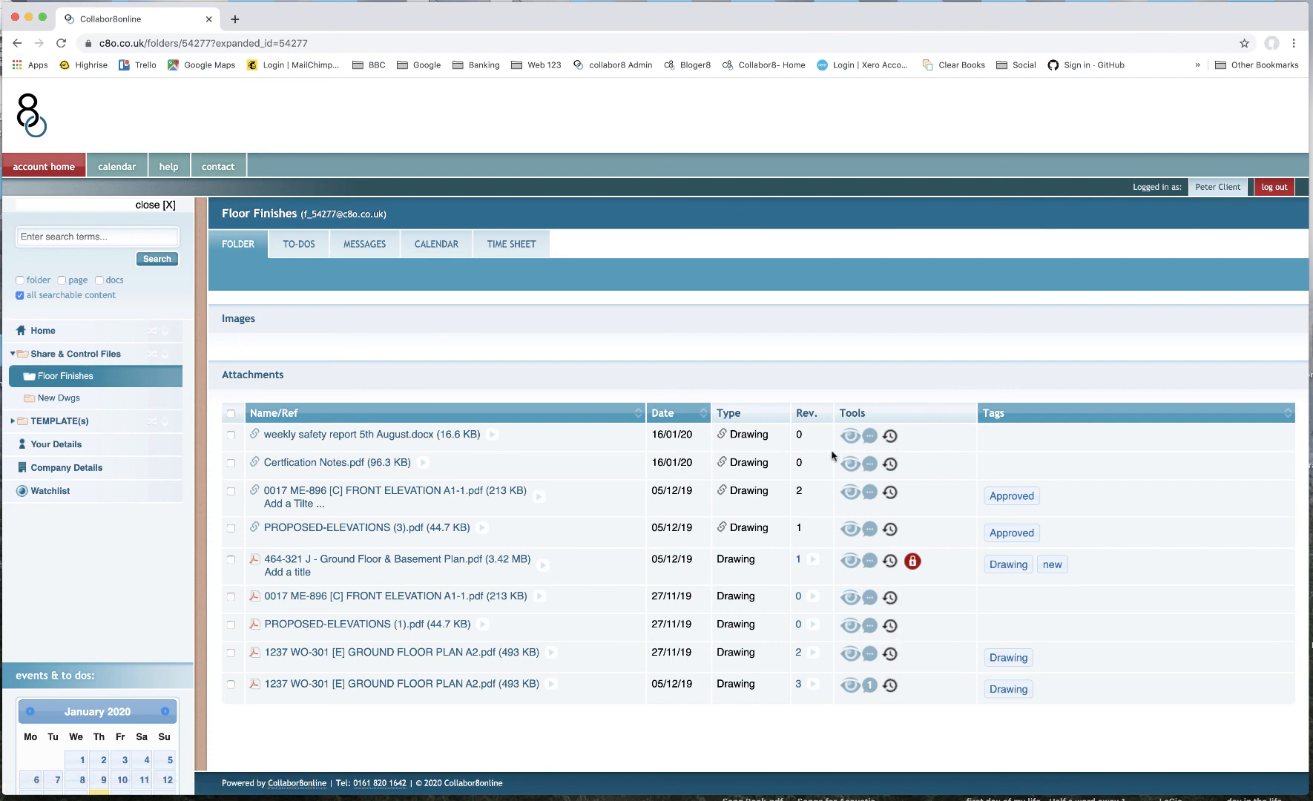
{"action": "left_click", "coordinate": [230, 414]}
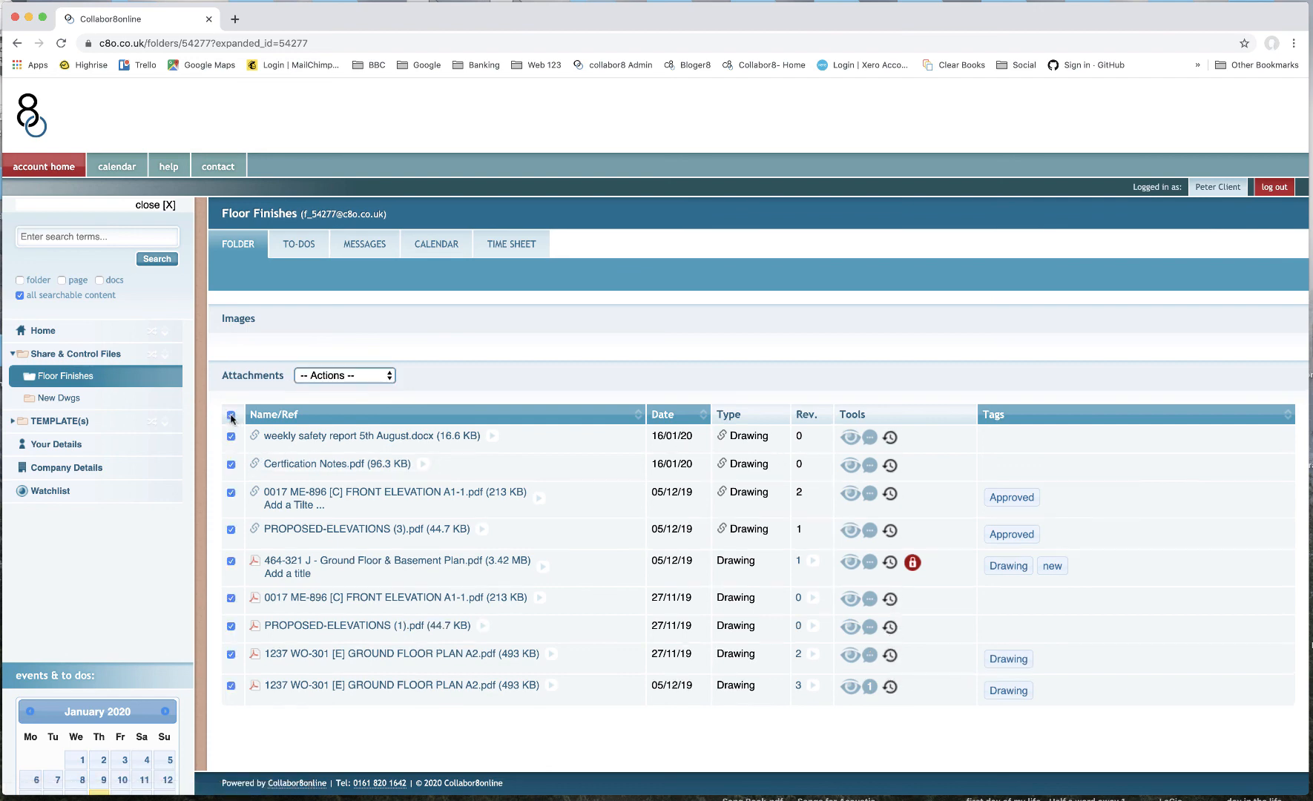
{"action": "left_click", "coordinate": [338, 380]}
{"action": "left_click", "coordinate": [573, 391]}
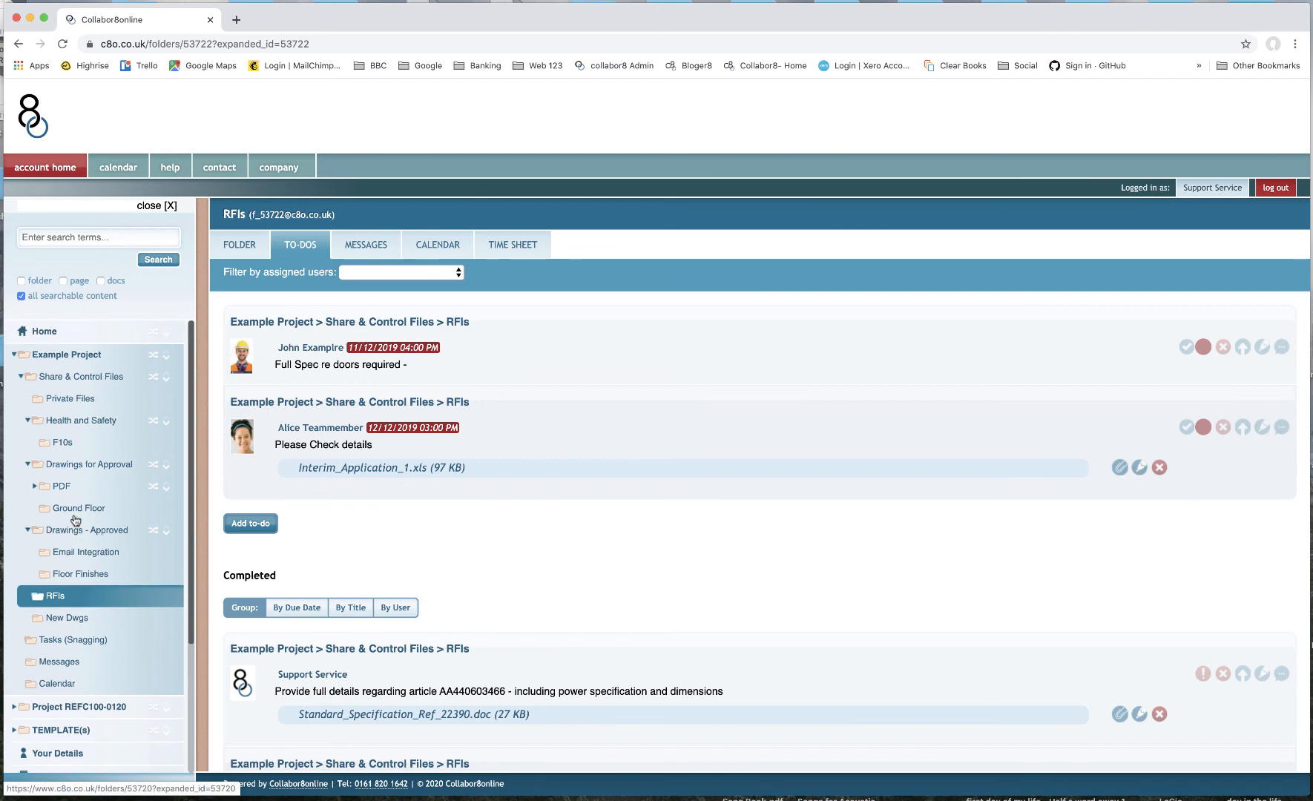
- Review the to-dos listed in the RFIs folder
{"action": "scroll", "coordinate": [75, 521], "scroll_direction": "down", "scroll_amount": 3}
{"action": "scroll", "coordinate": [75, 520], "scroll_direction": "up", "scroll_amount": 3}
{"action": "scroll", "coordinate": [82, 564], "scroll_direction": "down", "scroll_amount": 5}
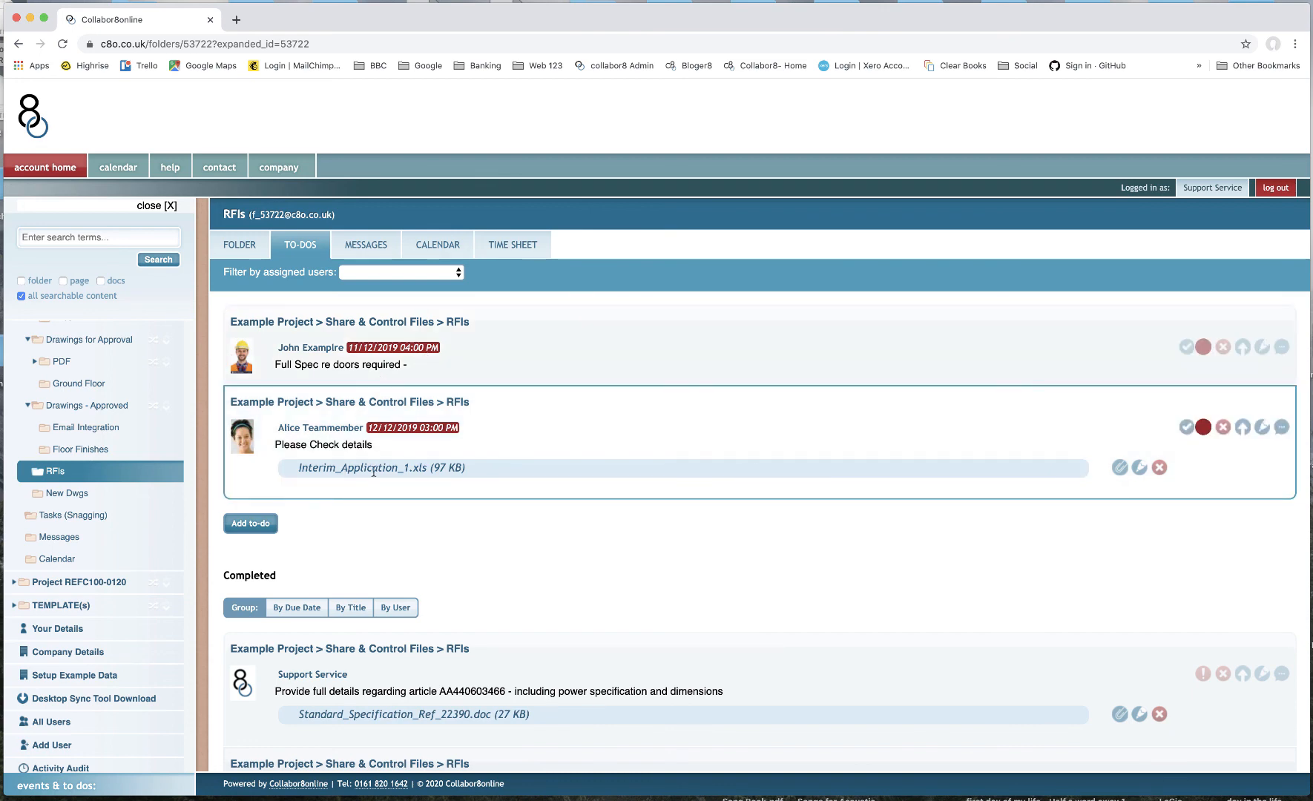
{"action": "left_click", "coordinate": [1188, 428]}
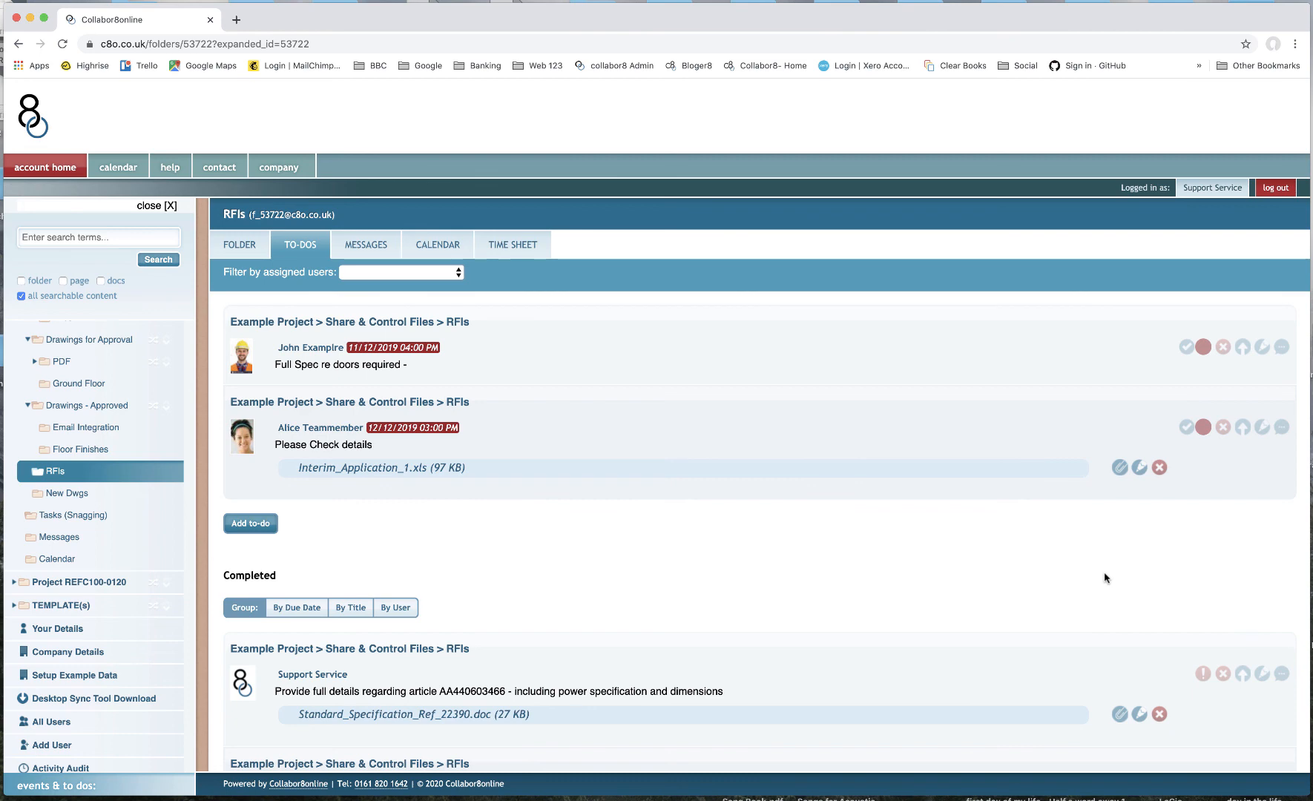
- Open the to-dos of the Tasks (Snagging) folder and scroll through the open and completed items
{"action": "left_click", "coordinate": [68, 511]}
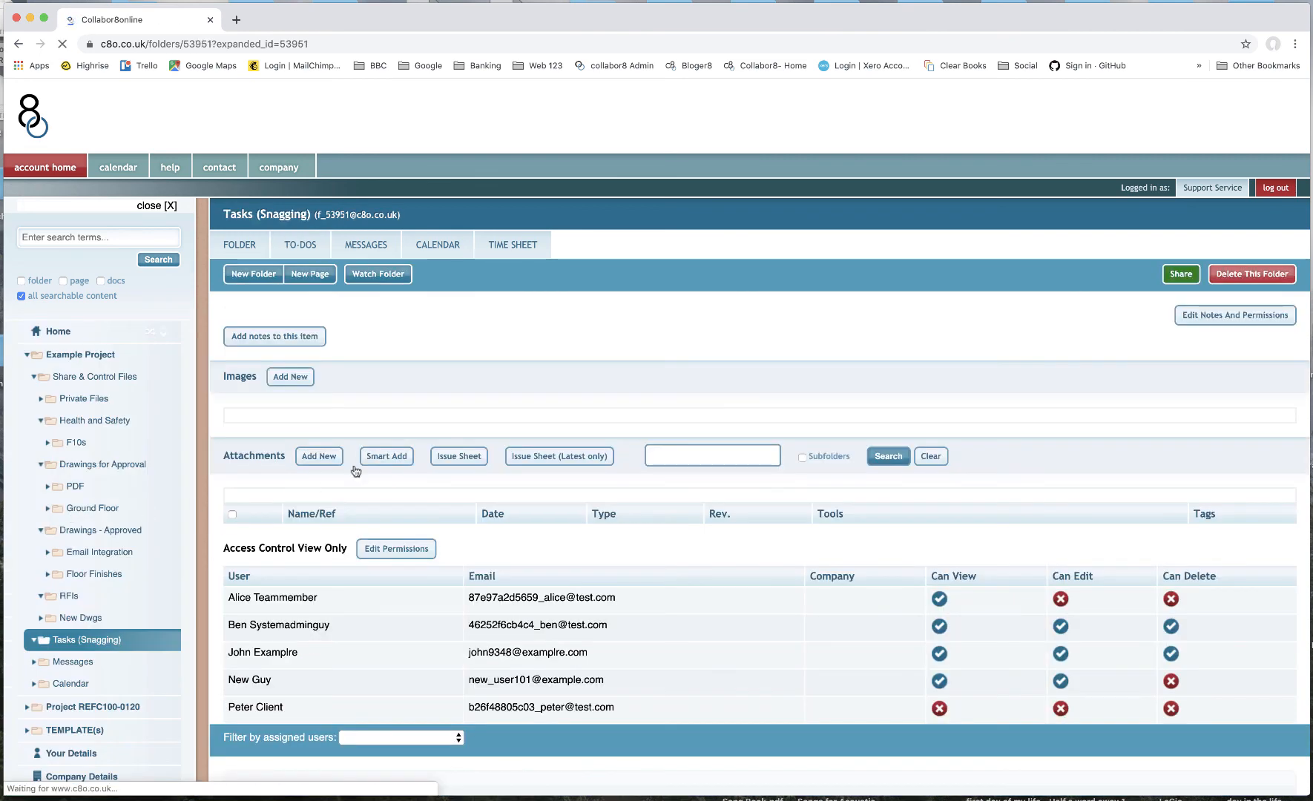
{"action": "left_click", "coordinate": [300, 245]}
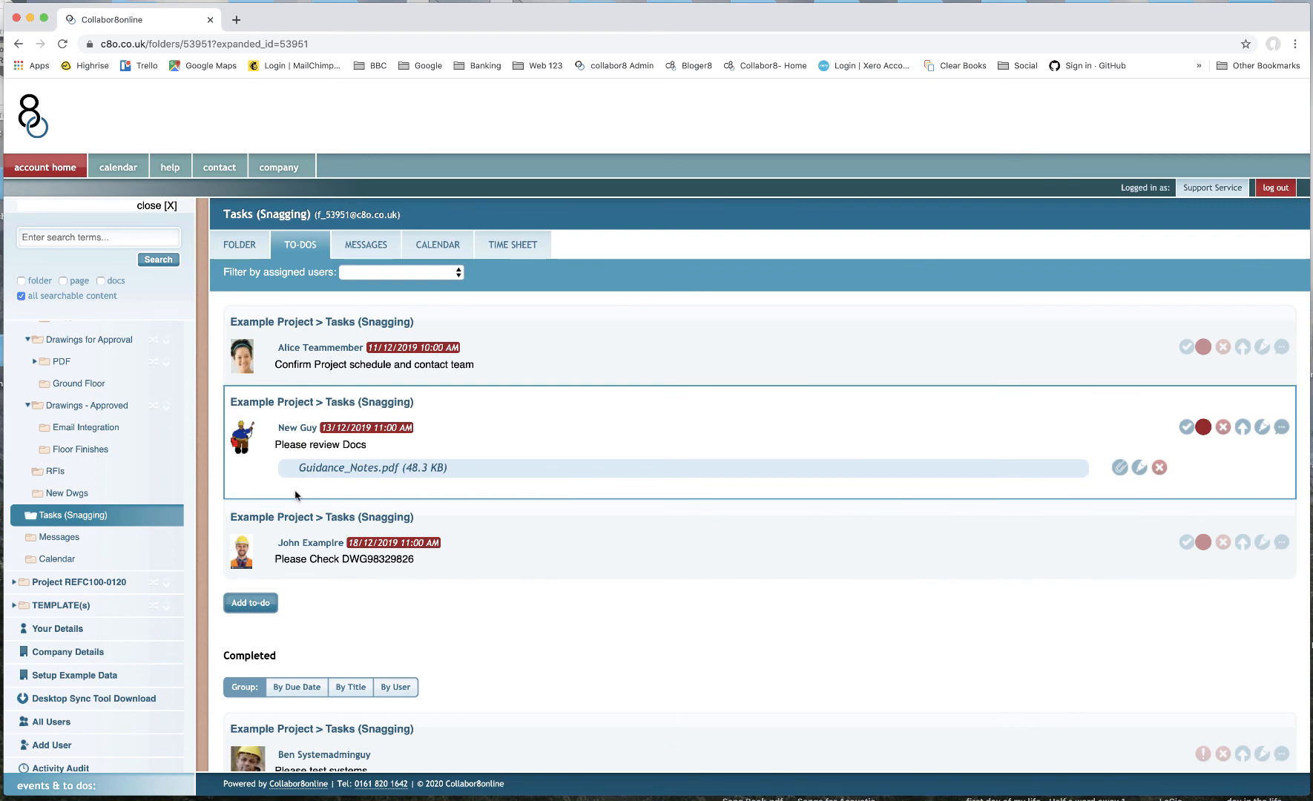
{"action": "scroll", "coordinate": [929, 593], "scroll_direction": "down", "scroll_amount": 5}
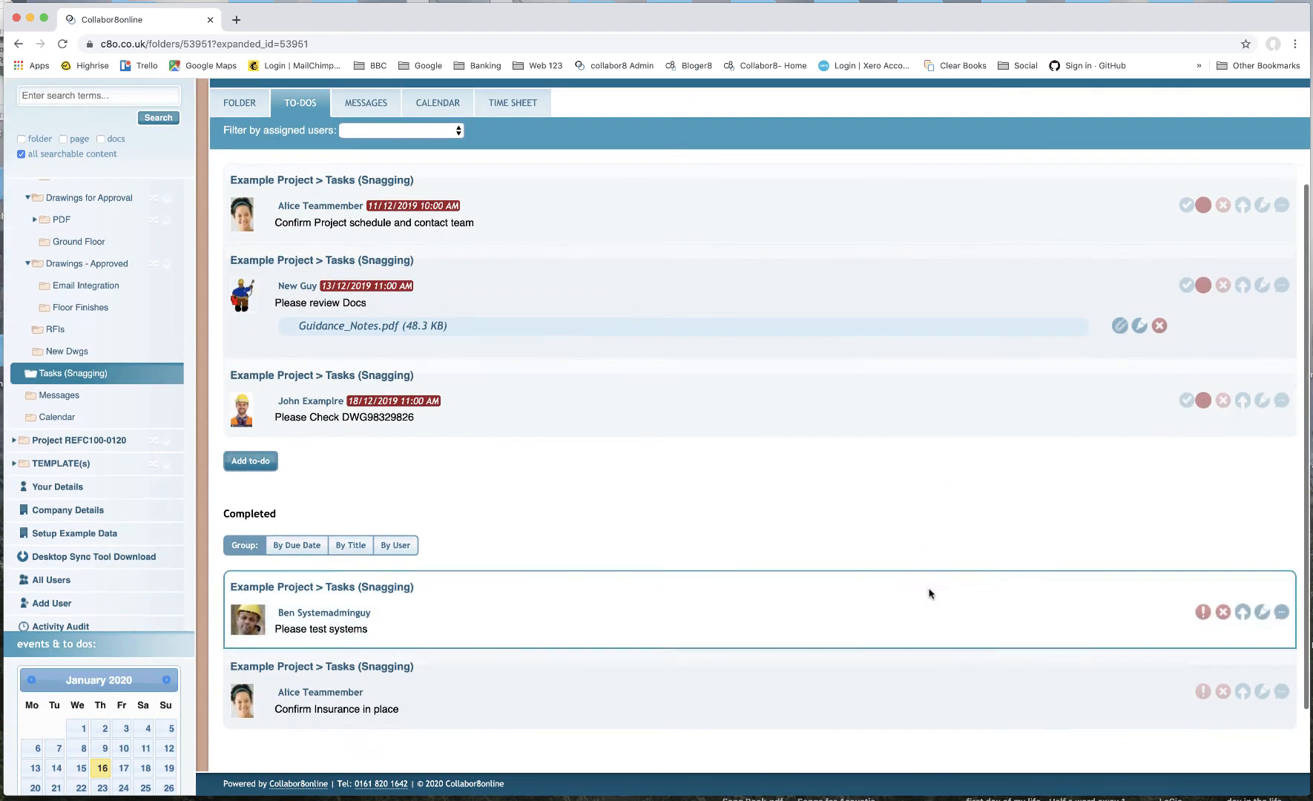
{"action": "scroll", "coordinate": [929, 593], "scroll_direction": "up", "scroll_amount": 5}
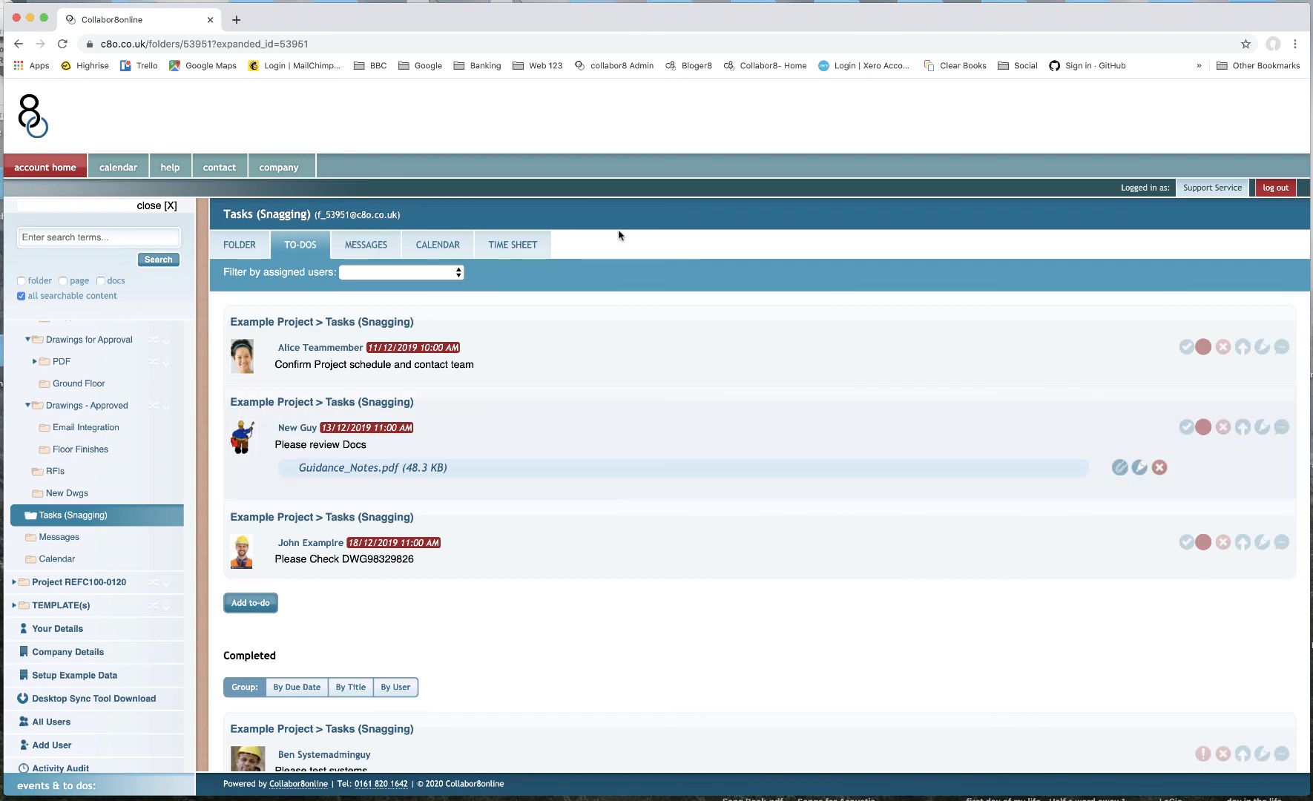
- Open the calendar of the Tasks (Snagging) folder
{"action": "left_click", "coordinate": [449, 255]}
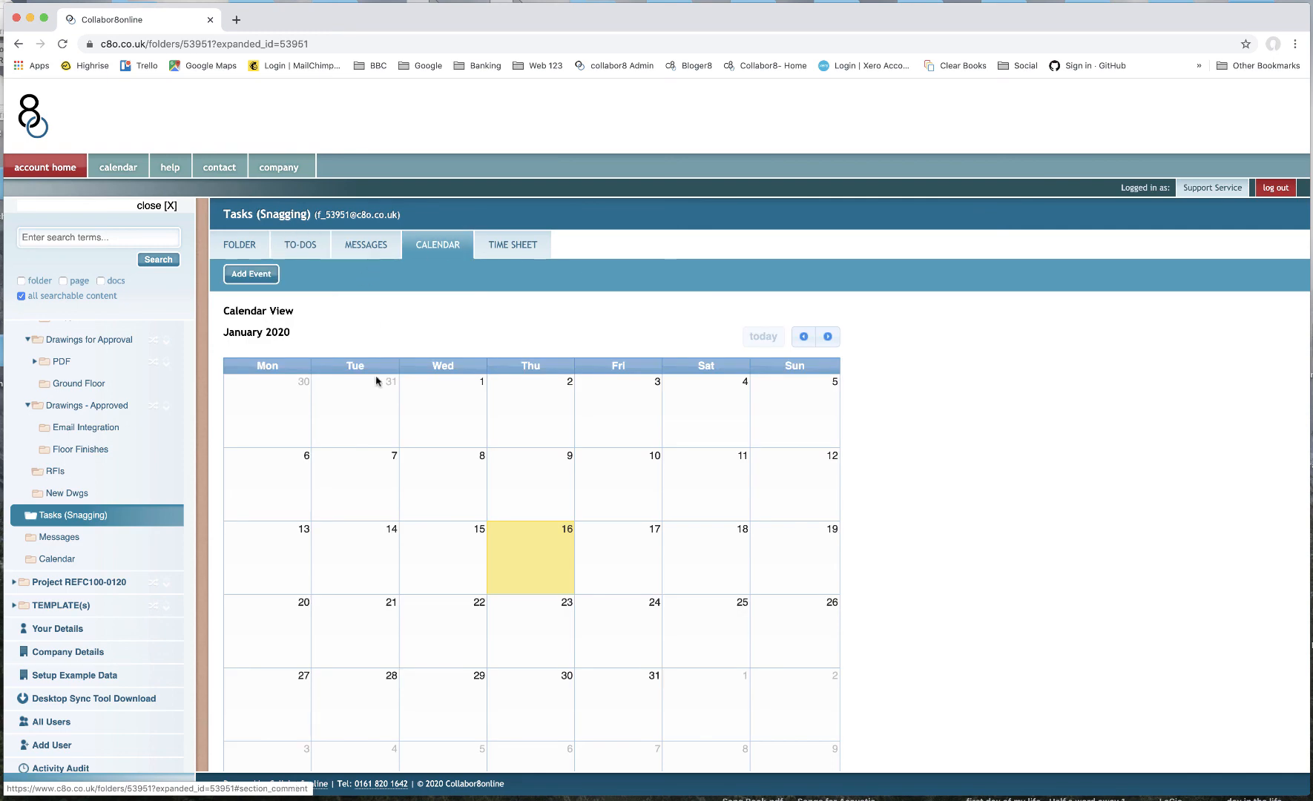
{"action": "scroll", "coordinate": [393, 458], "scroll_direction": "down", "scroll_amount": 3}
{"action": "scroll", "coordinate": [393, 458], "scroll_direction": "up", "scroll_amount": 3}
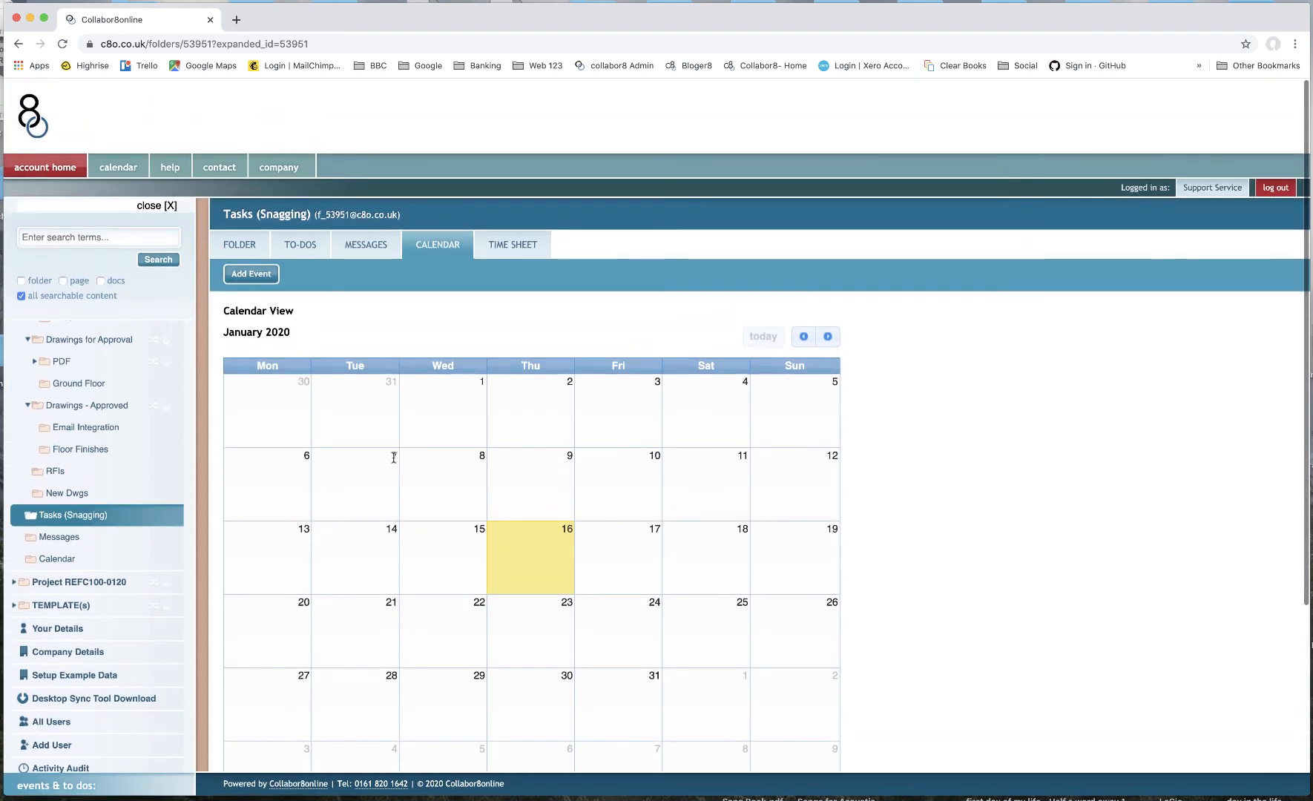